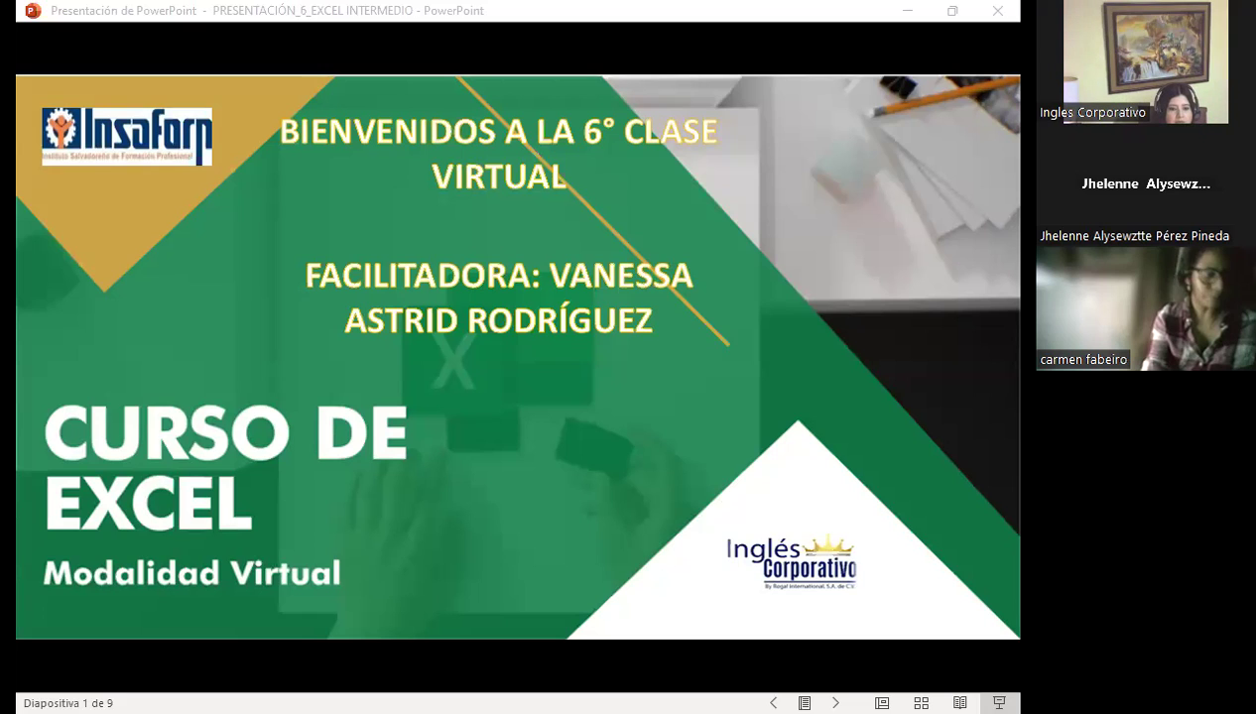
- Switch from PowerPoint to Firefox and review the Excel Intermedio outline's Sección 2 homework and midterm
click(480, 515)
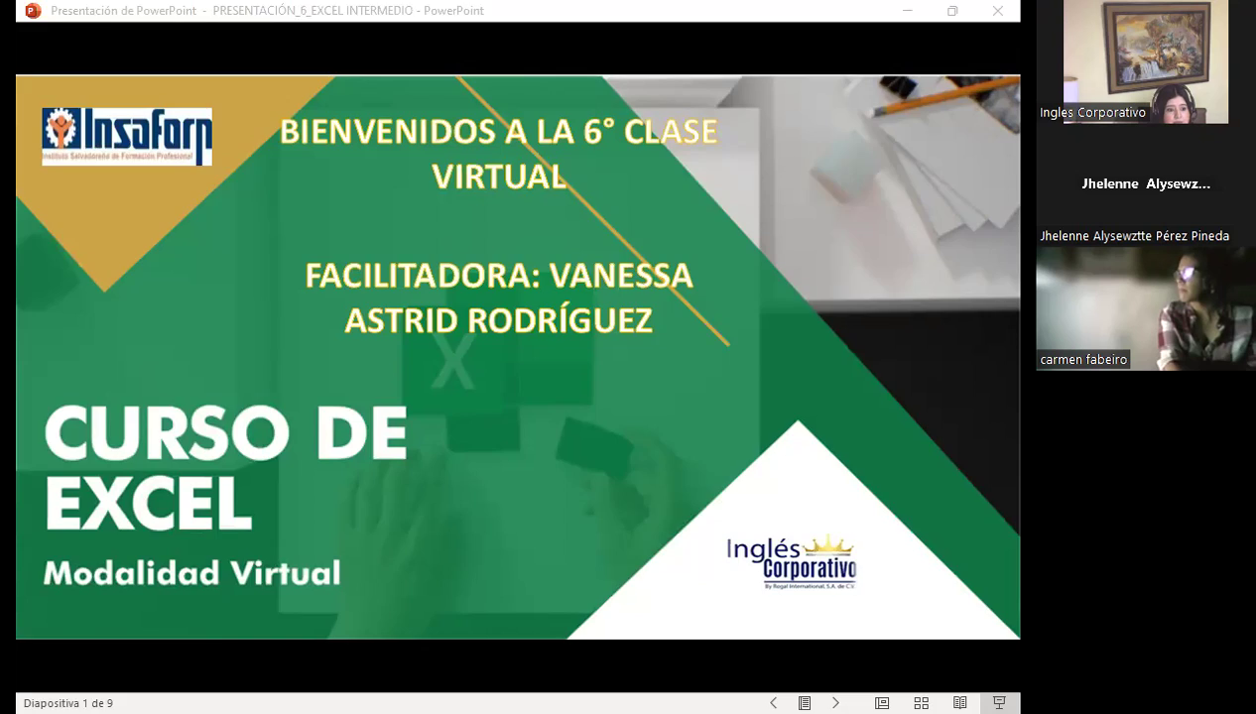
key(alt+Tab)
scroll(336, 429, down, 2)
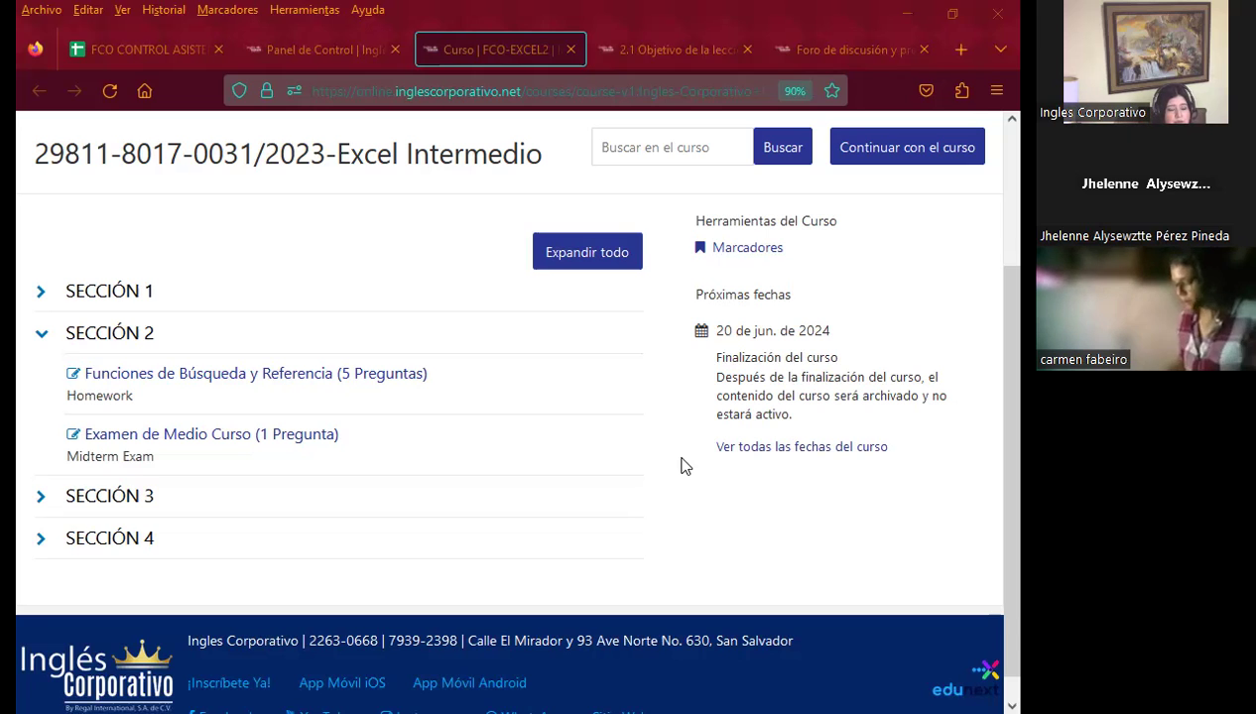
scroll(667, 466, up, 3)
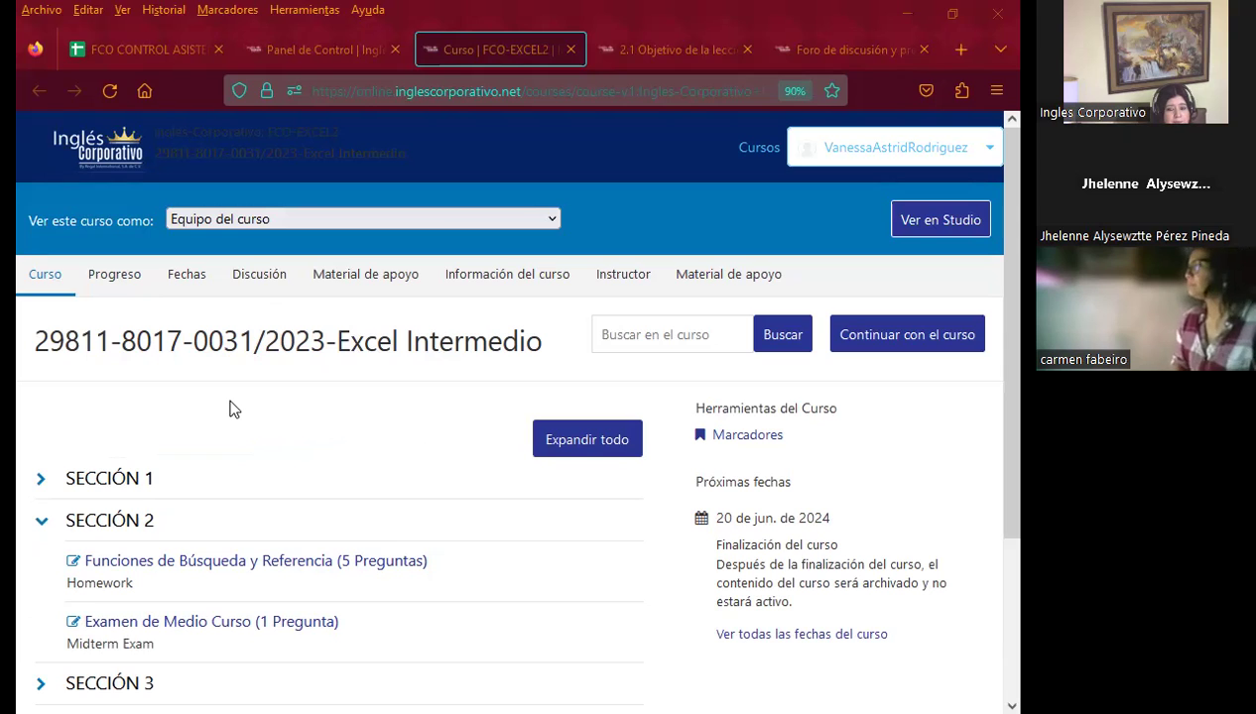
scroll(230, 409, down, 3)
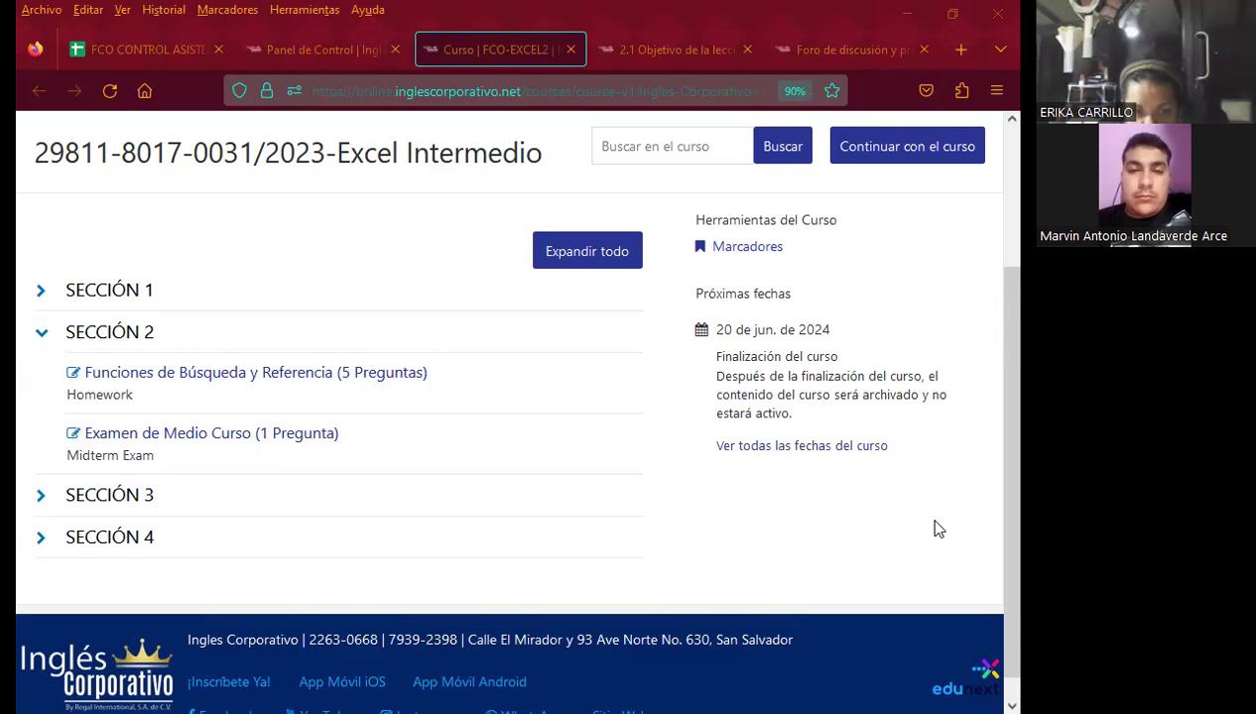
- Open the '2.1 Objetivo de la lección' tab and scroll to the 'Función buscar' section
click(629, 44)
scroll(452, 514, down, 2)
scroll(482, 501, down, 2)
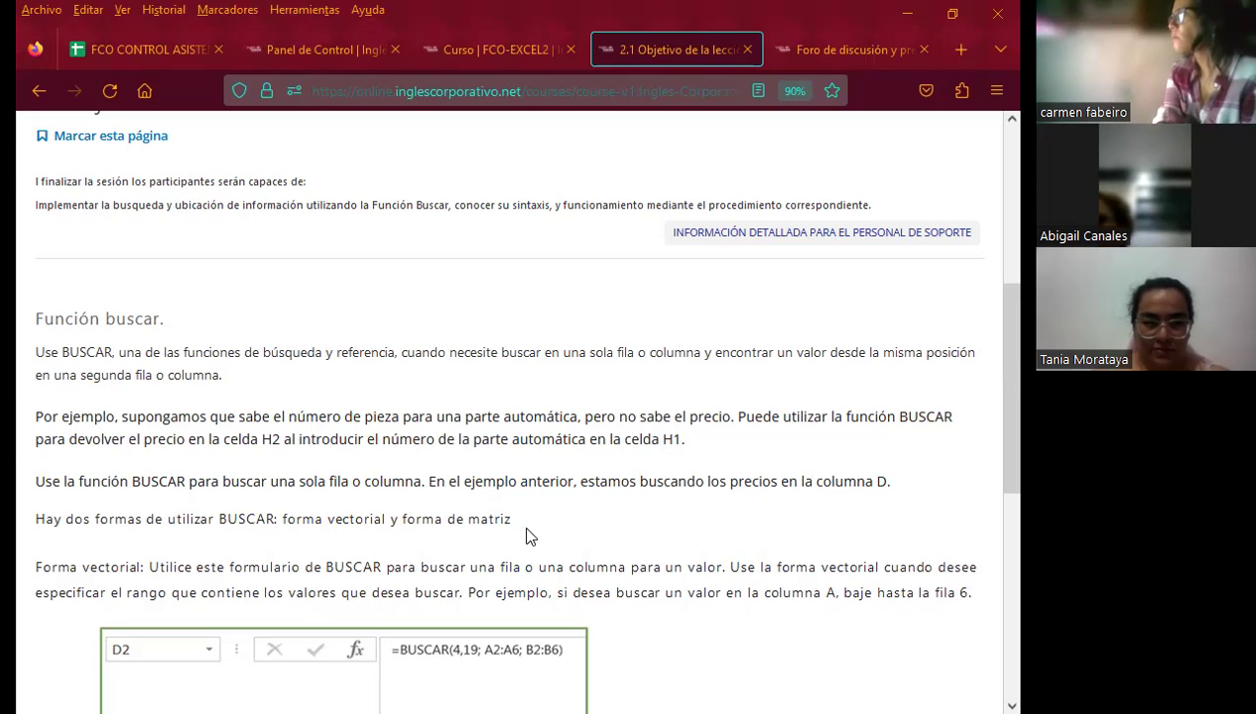
scroll(528, 541, down, 3)
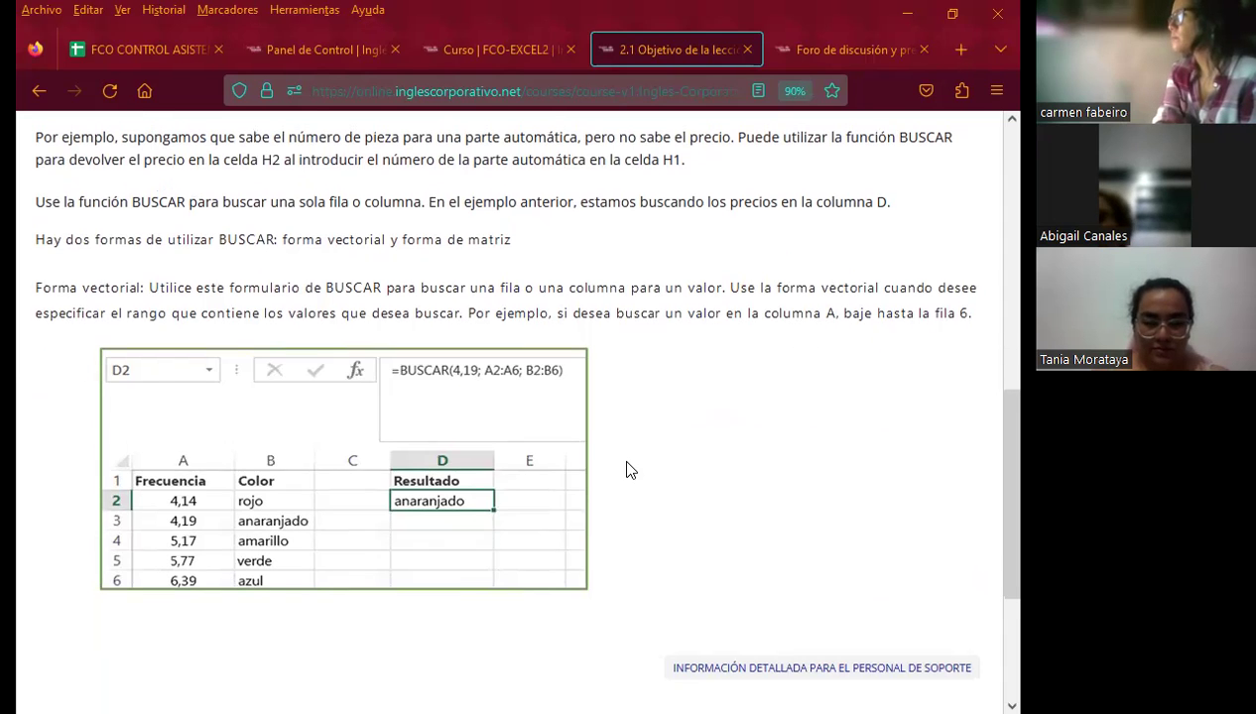
scroll(626, 469, up, 3)
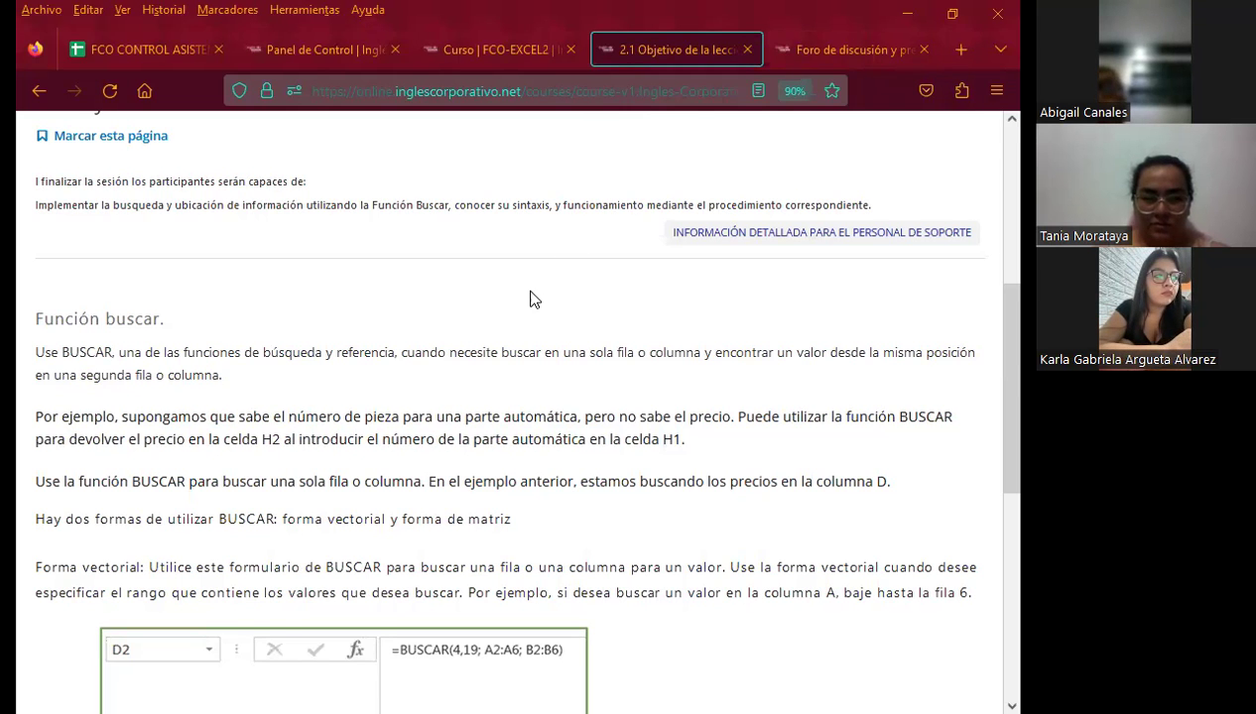
scroll(506, 407, up, 2)
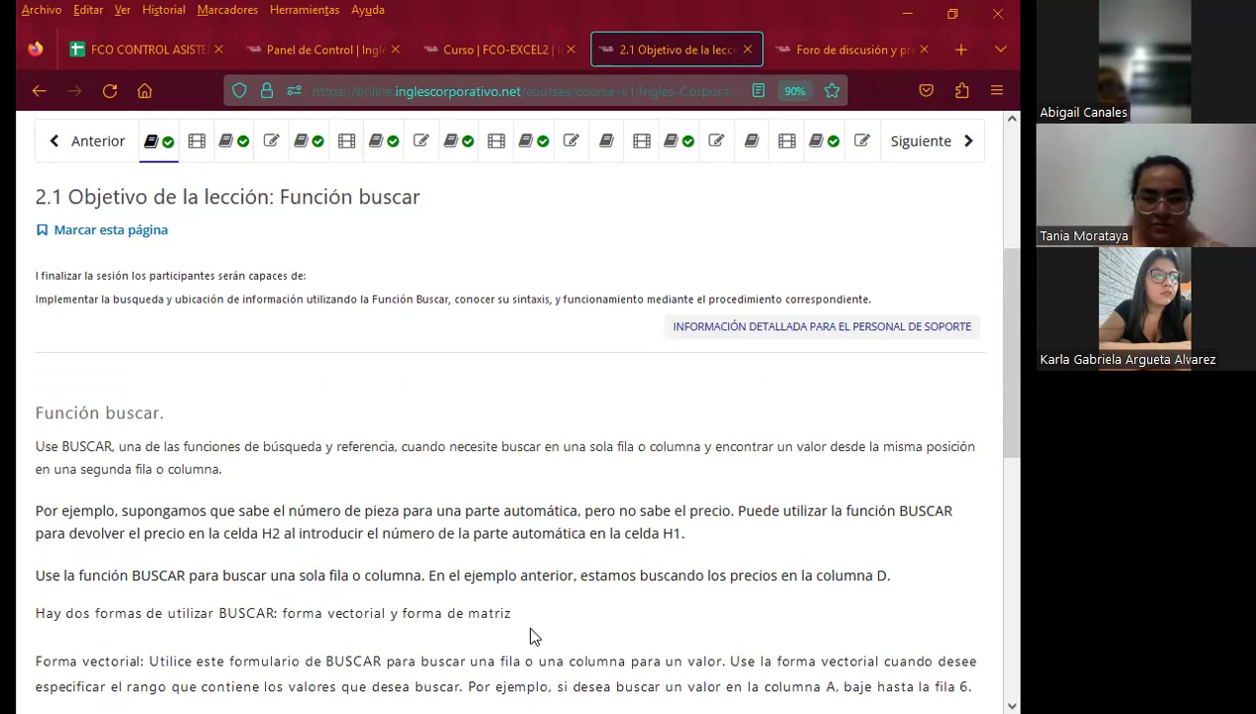
- Switch from Firefox to the PowerPoint slideshow showing the 'Curso de Excel' slide 1
key(alt+Tab)
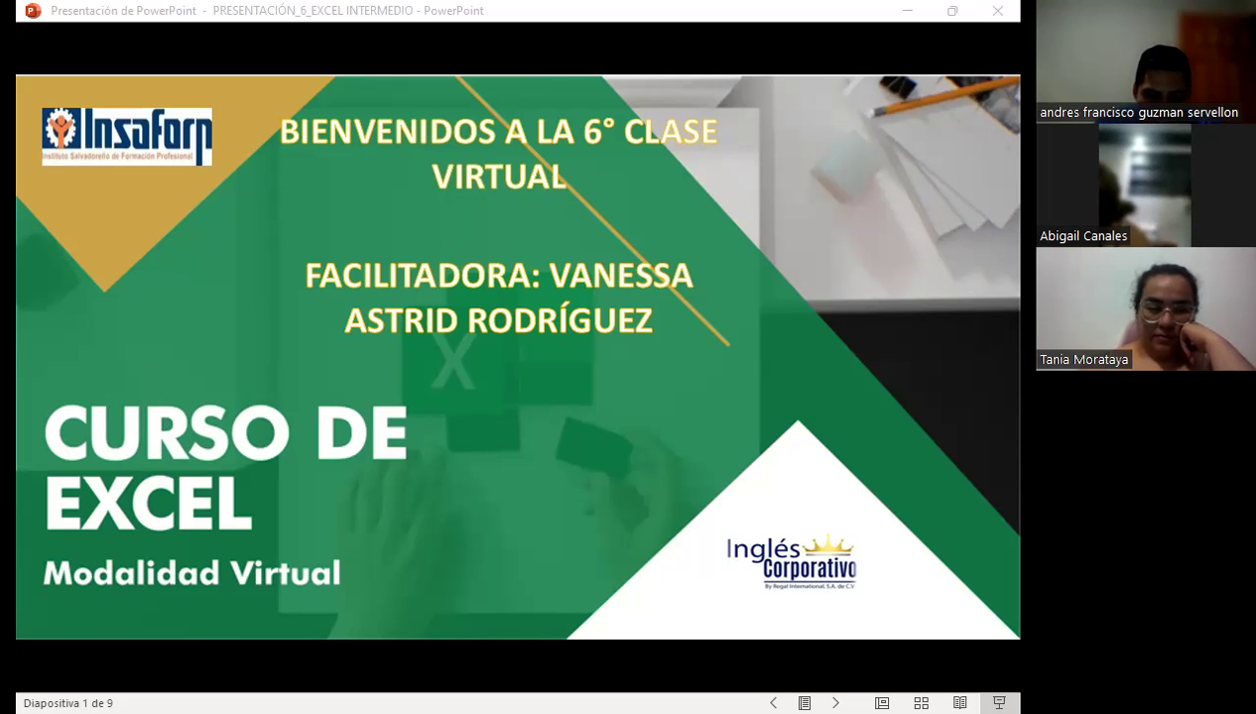
- Advance the slideshow through slide 2 (SESIÓN: 6) to slide 3, AGENDA
click(497, 497)
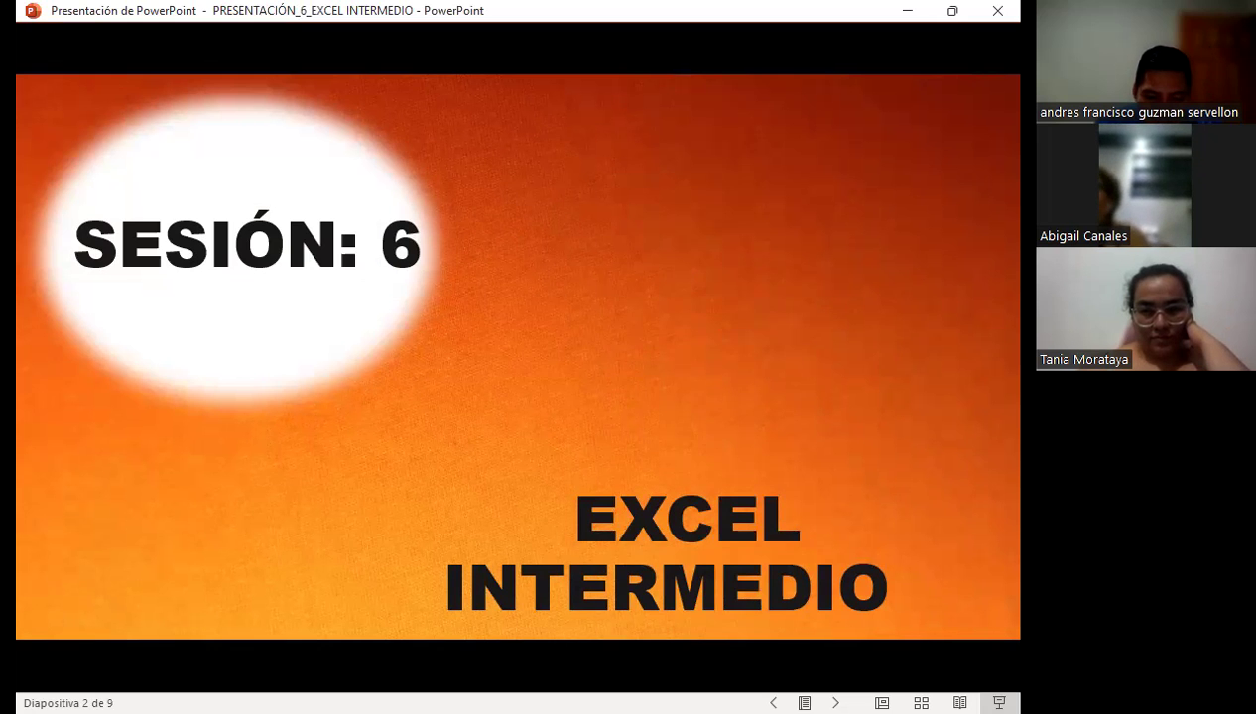
key(Right)
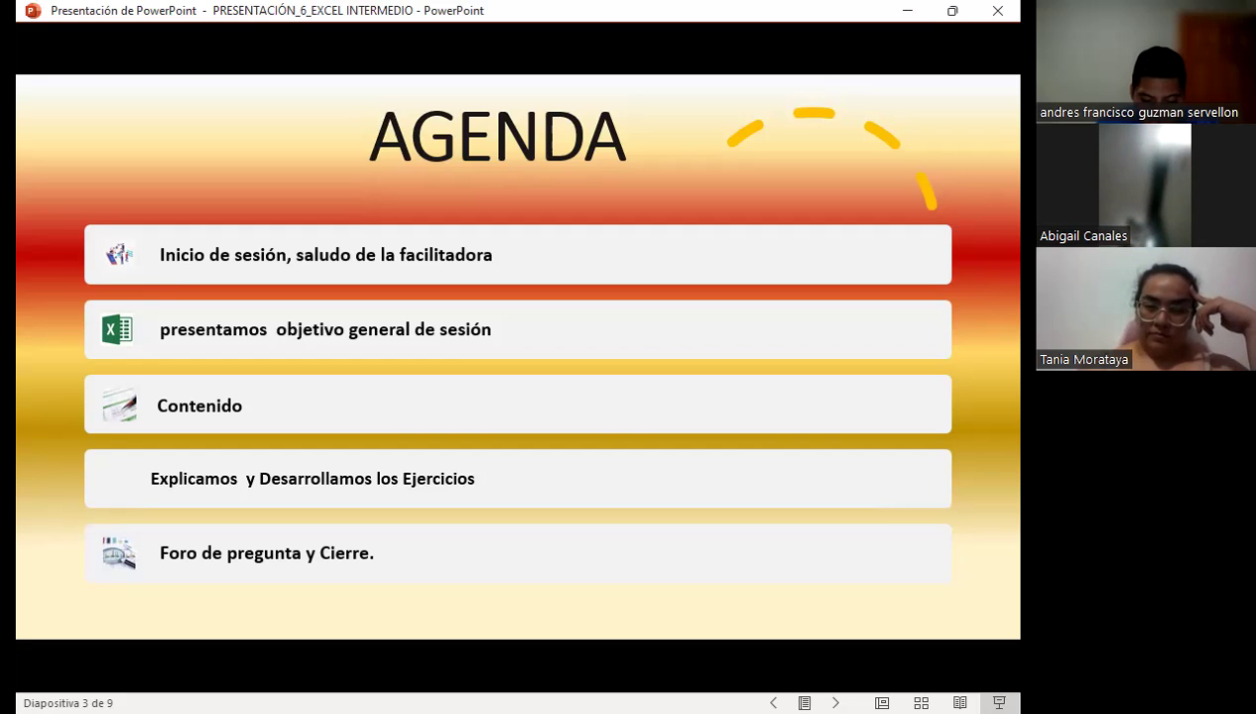
- Advance to slide 4, OBJETIVO GENERAL DE LA SESIÓN
key(Right)
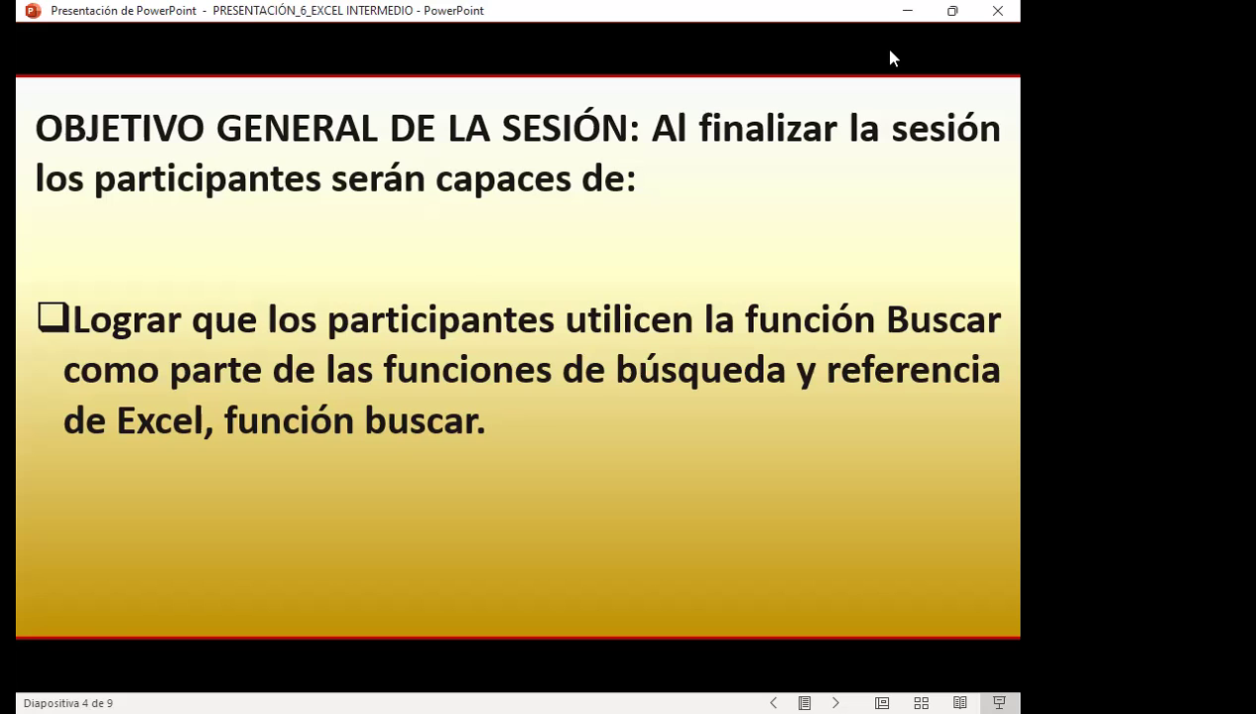
- Advance to slide 5, 'Función BUSCAR', covering the vector and matrix forms
click(891, 58)
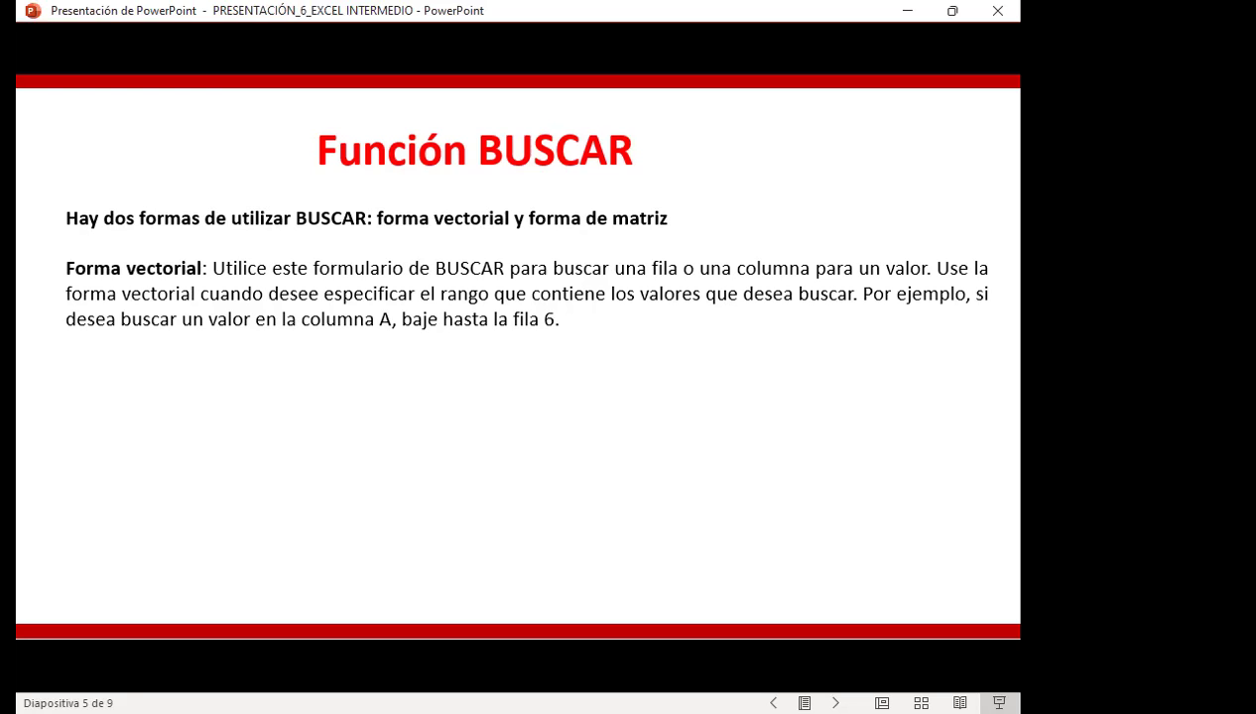
- Advance to slide 6 showing the BUSCAR vector and matrix syntax
key(Right)
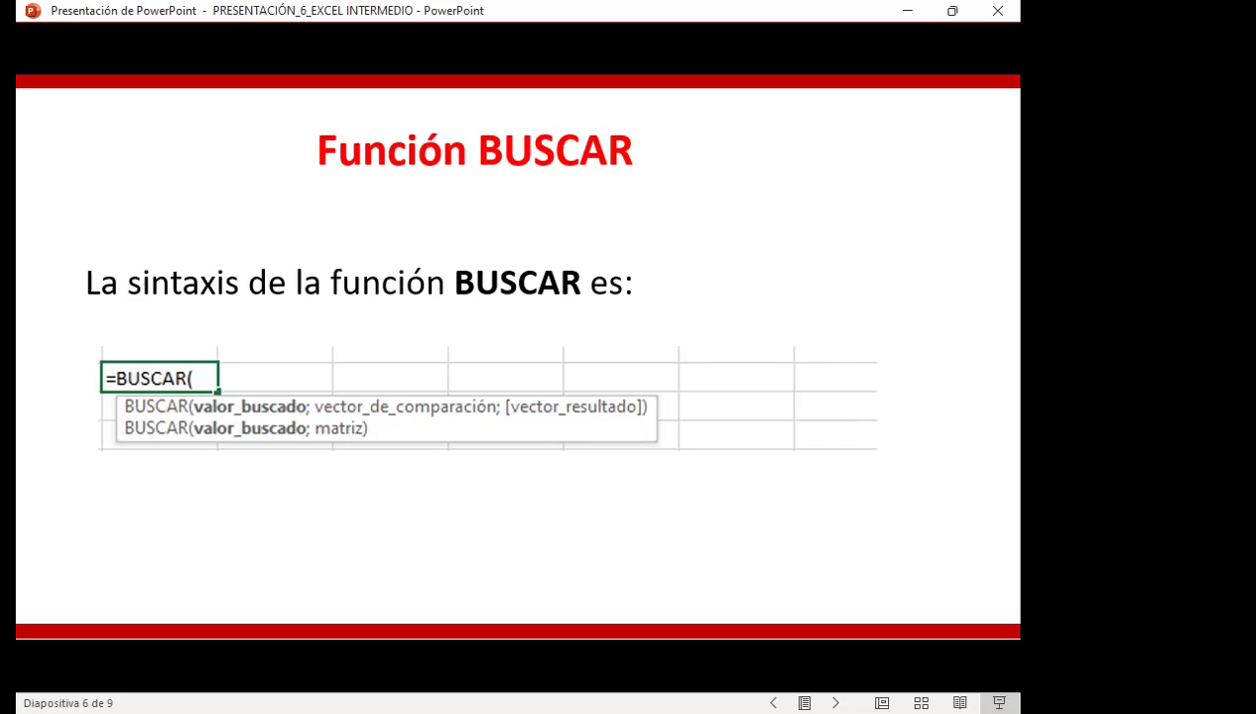
- Peek at slide 7, return to slide 6, then switch to the FUNCIÓN BUSCAR workbook
key(Right)
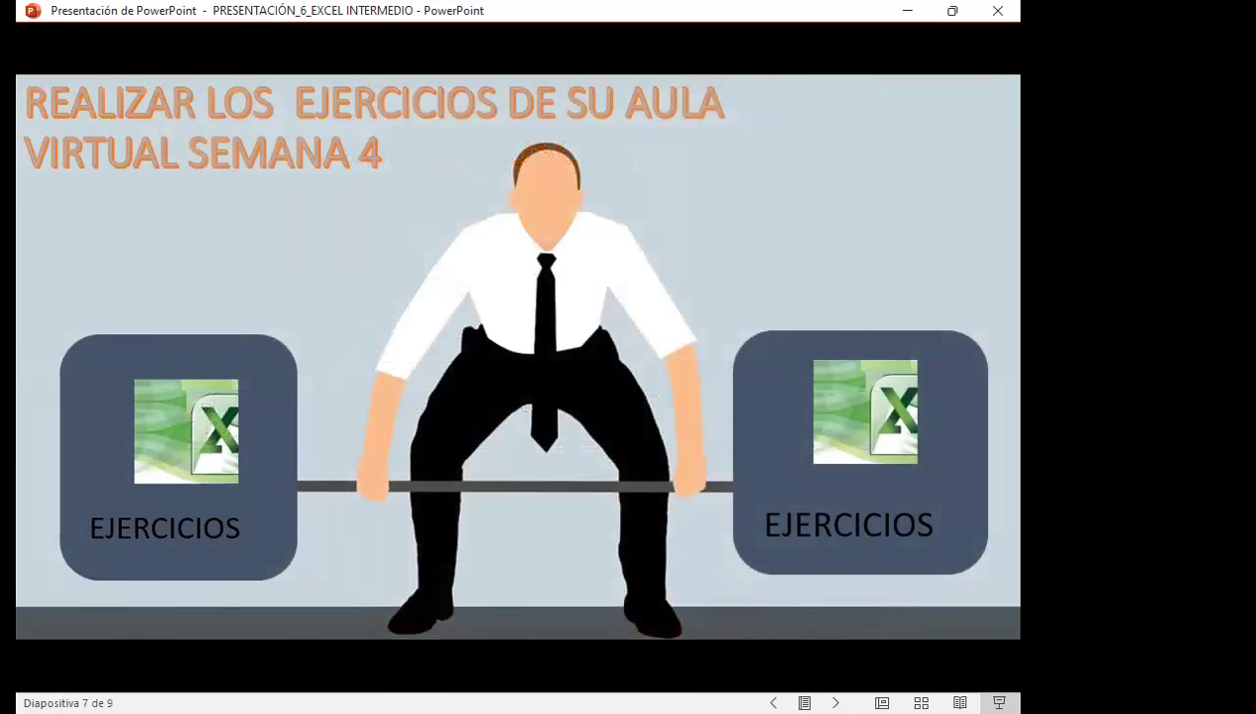
key(Left)
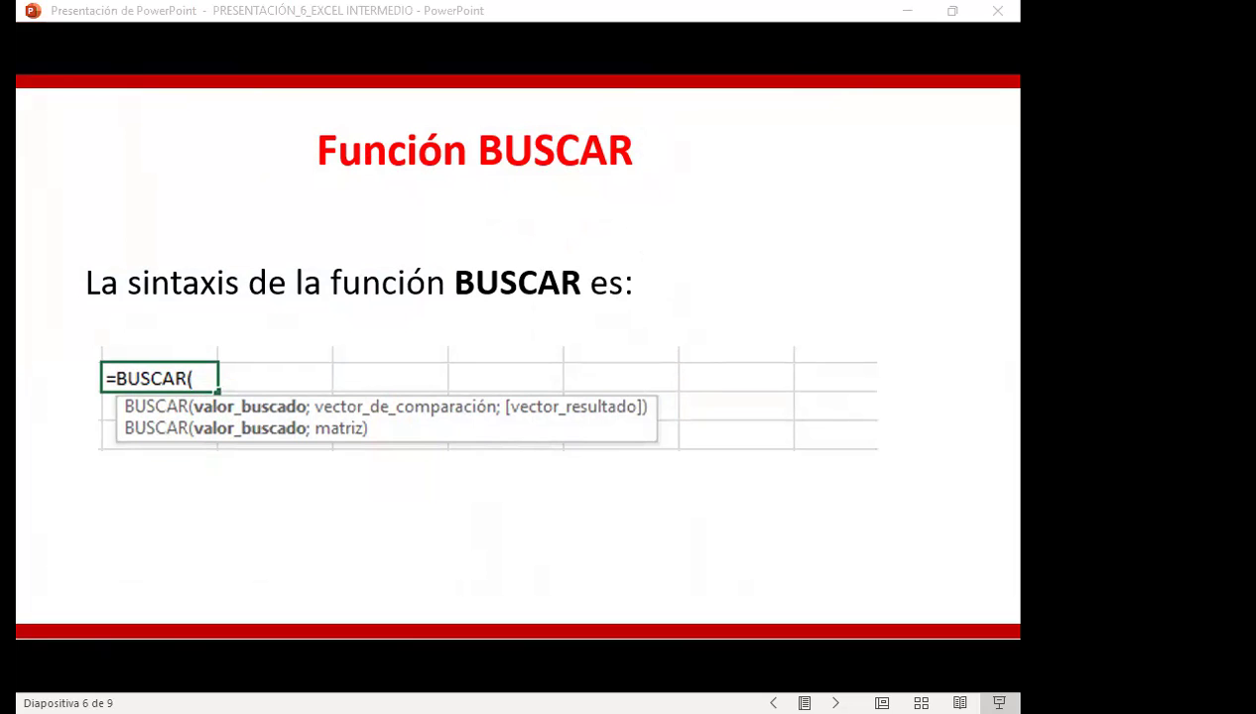
key(alt+Tab)
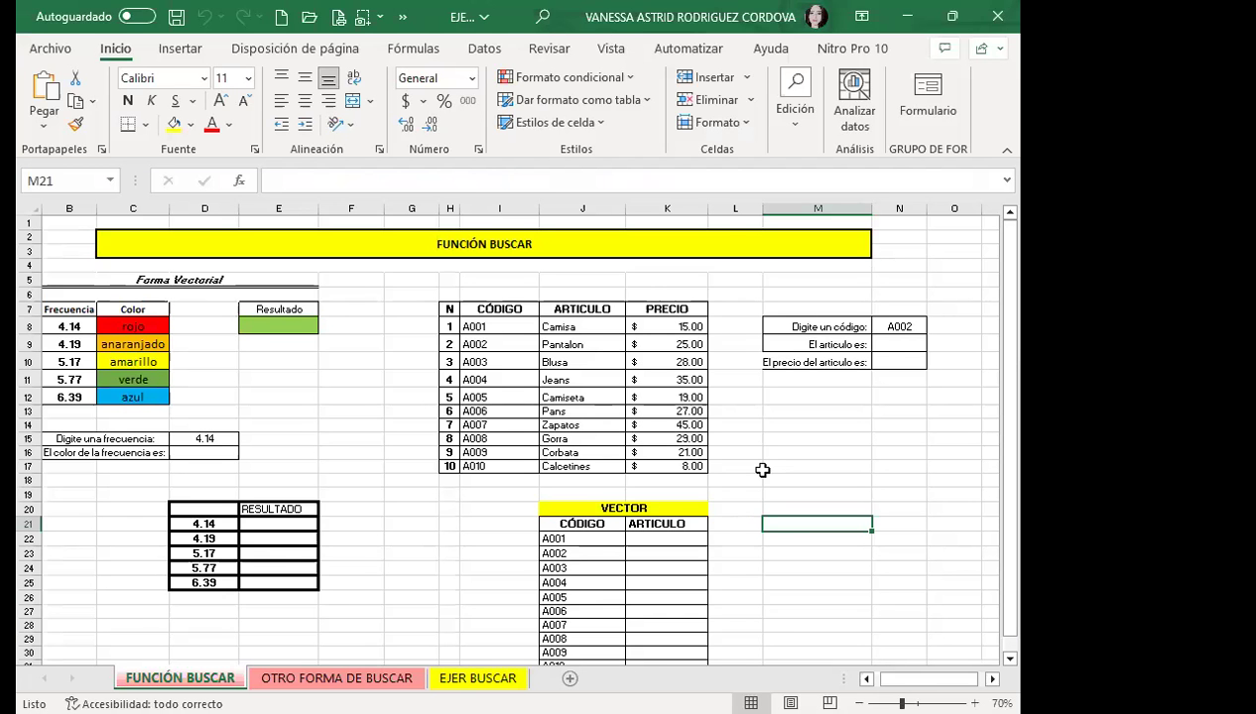
click(797, 438)
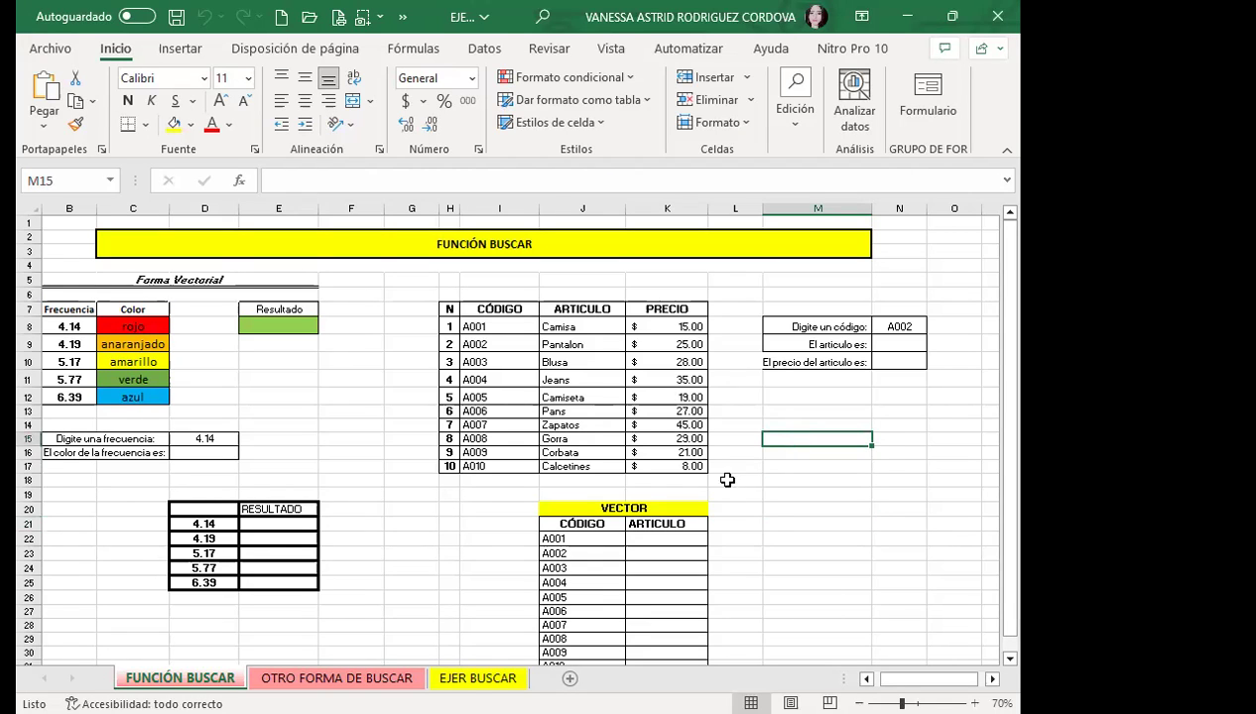
click(775, 524)
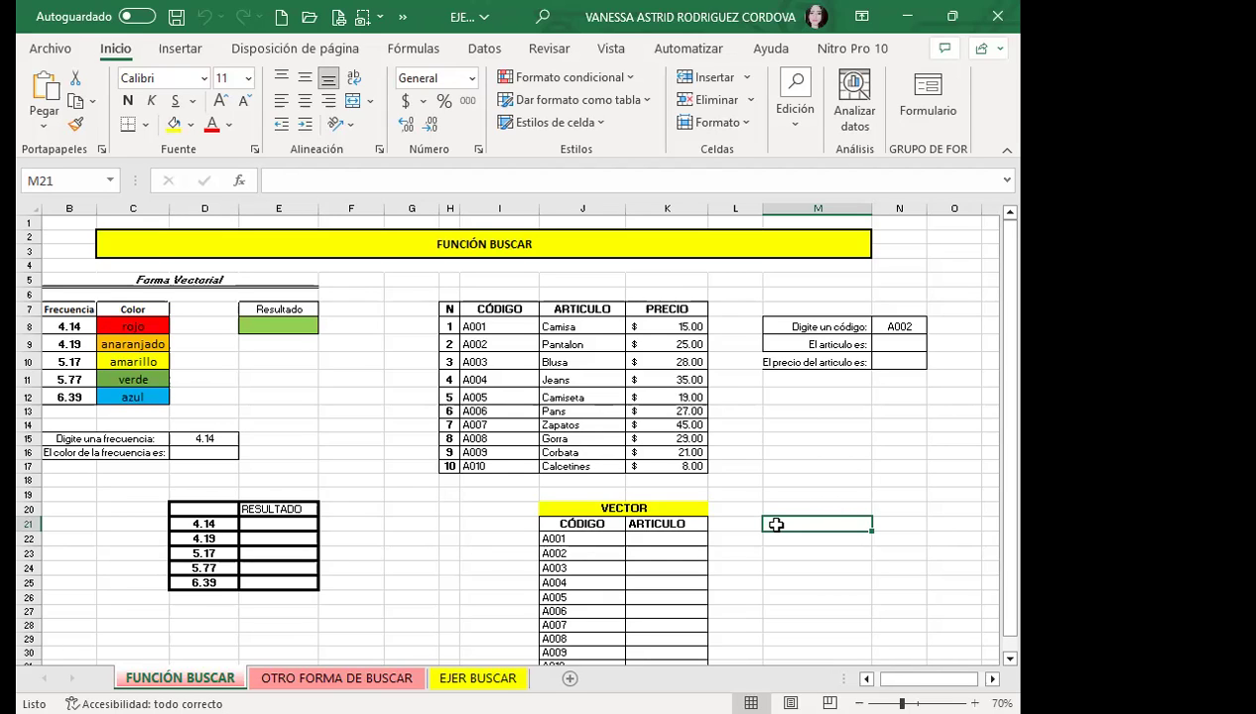
click(881, 343)
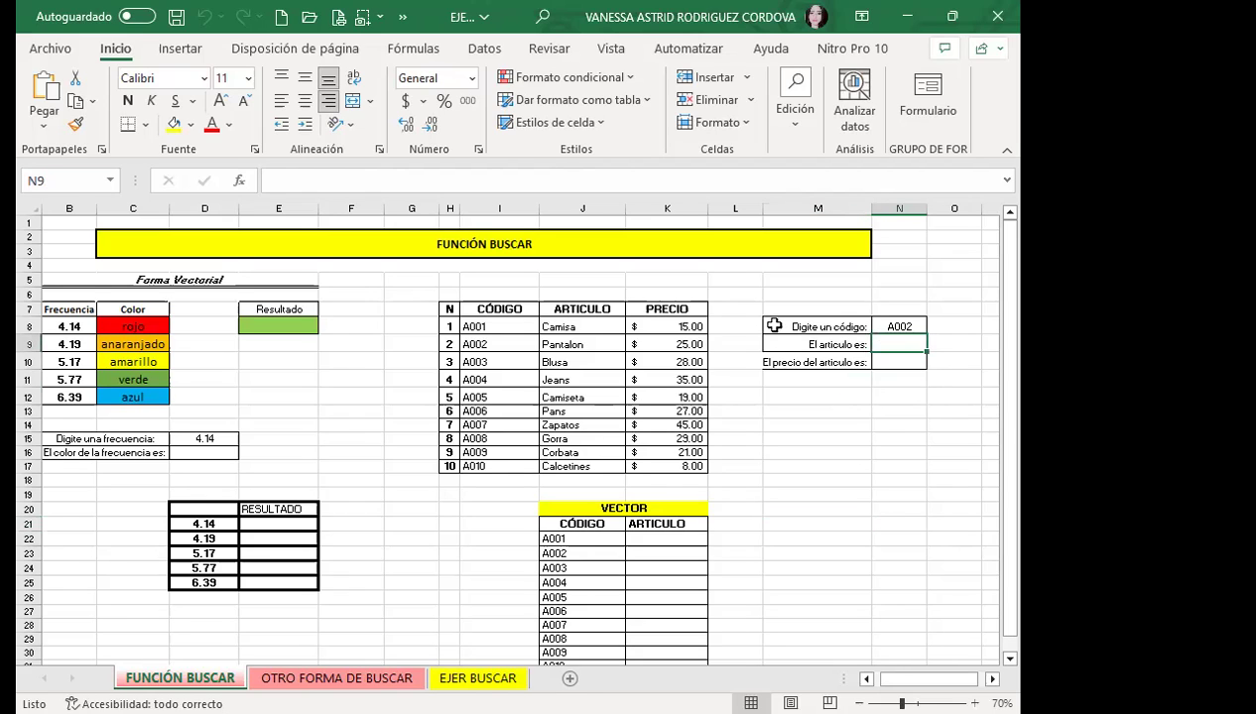
click(907, 325)
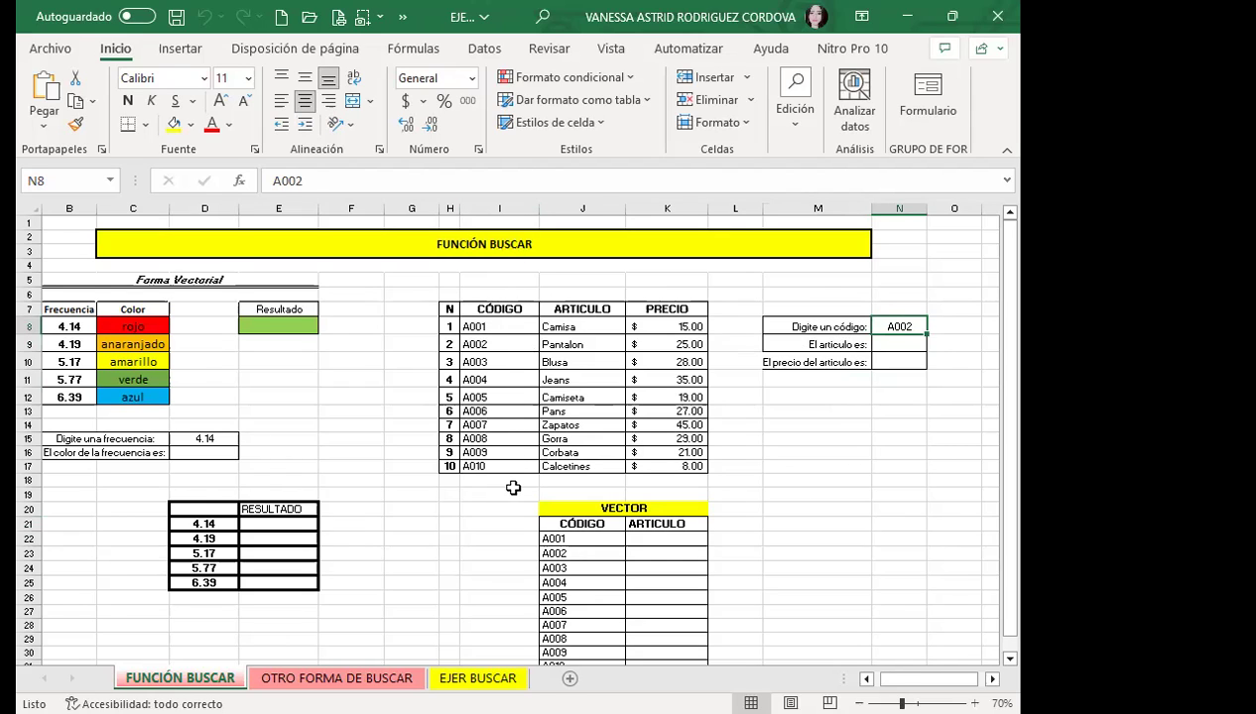
click(899, 344)
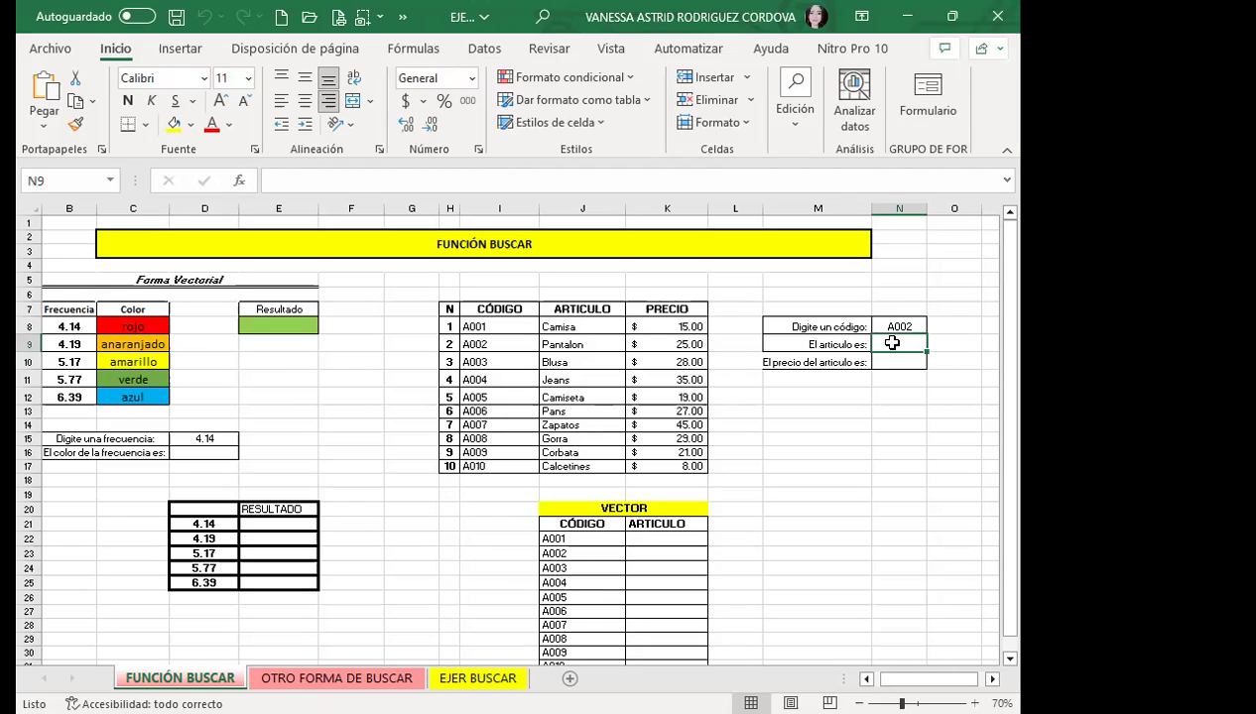
click(898, 325)
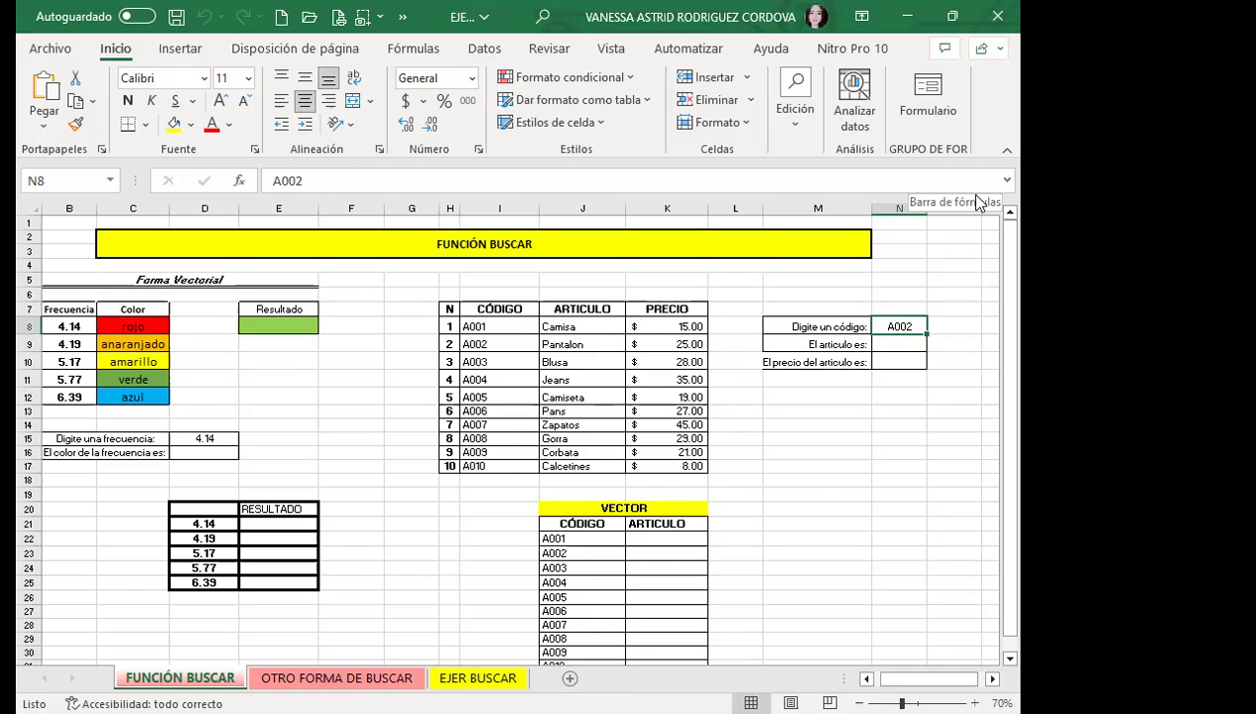
click(890, 347)
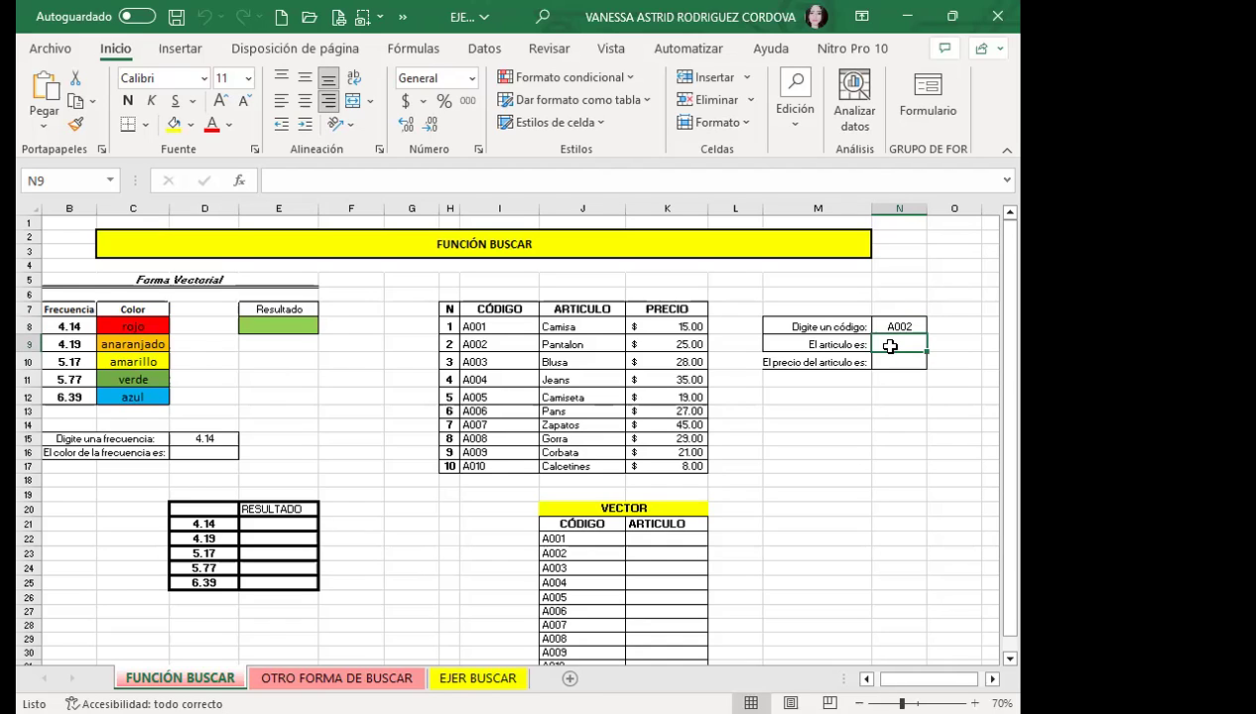
- Start the formula =BUSCAR( in N9 via autocomplete
text(=)
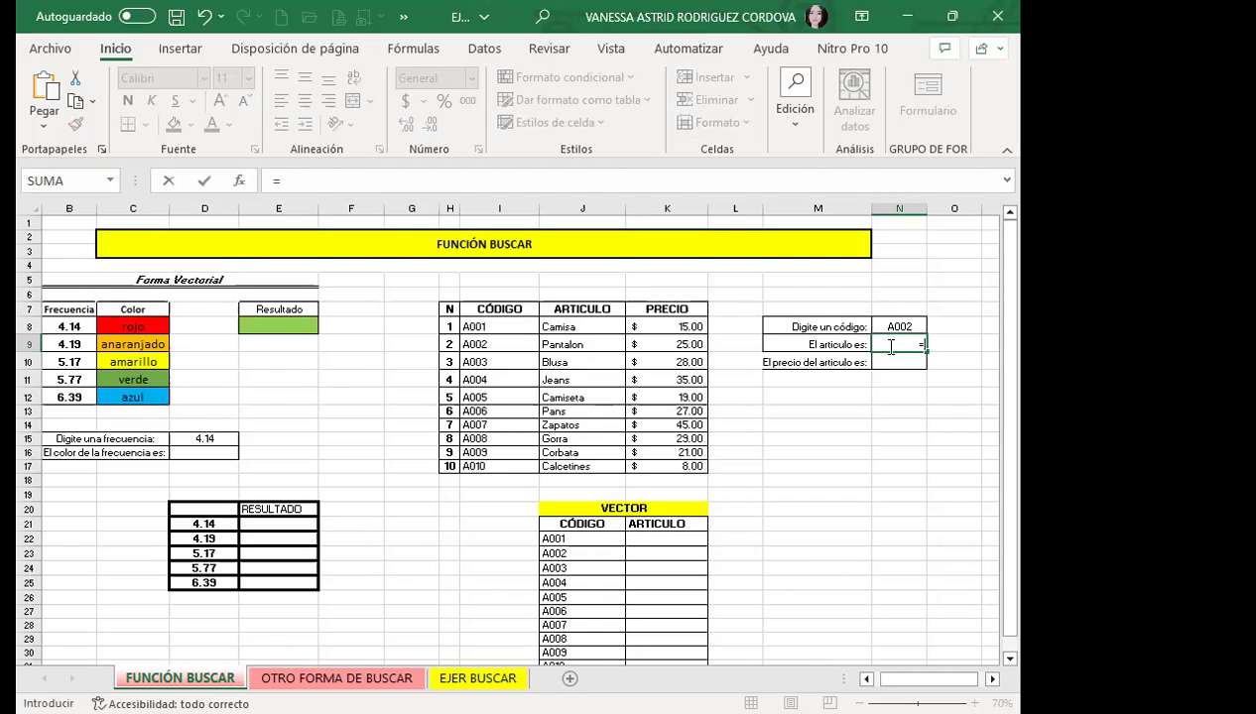
text(BUS)
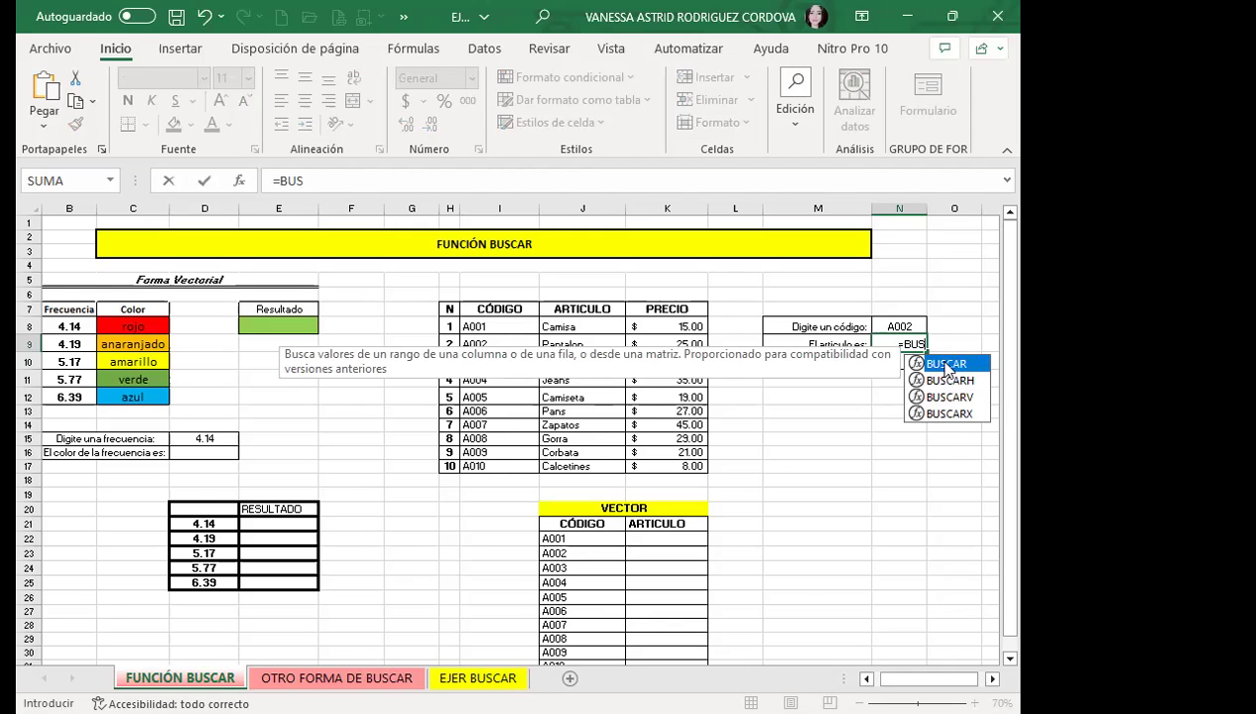
key(Tab)
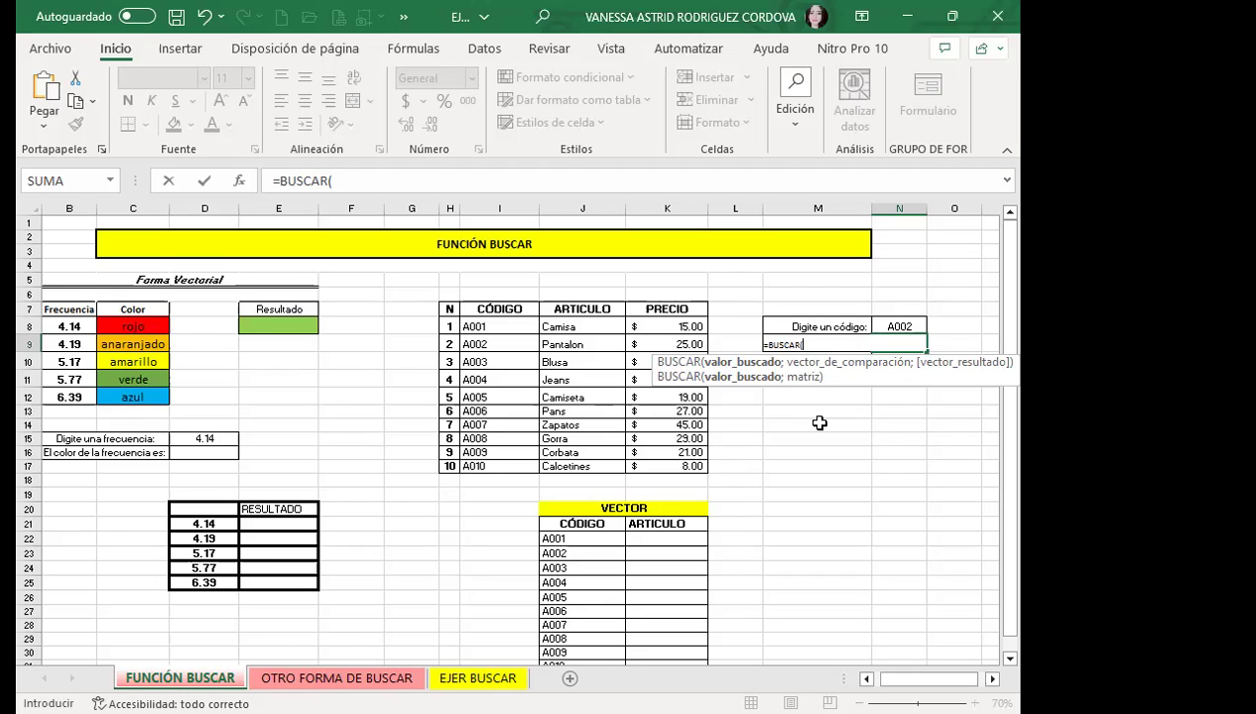
- Complete N9 as =BUSCAR(N8;J7:J17), which returns #N/D
click(908, 323)
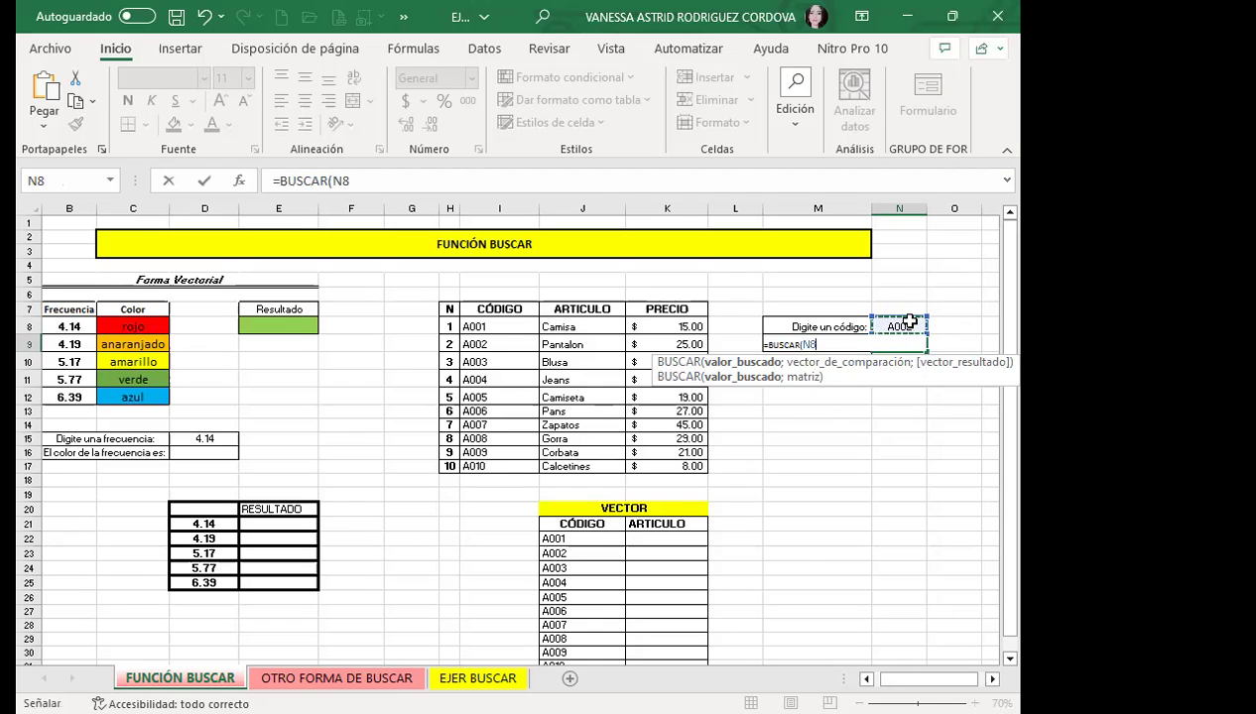
text(;)
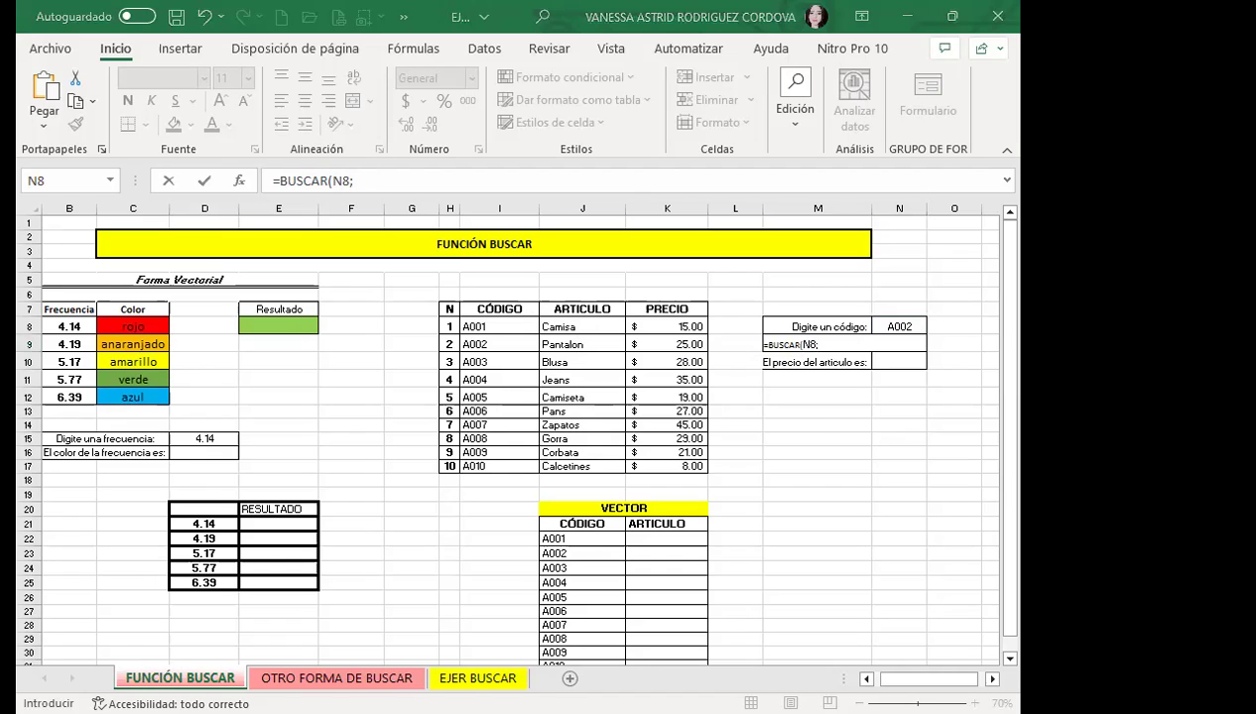
click(841, 347)
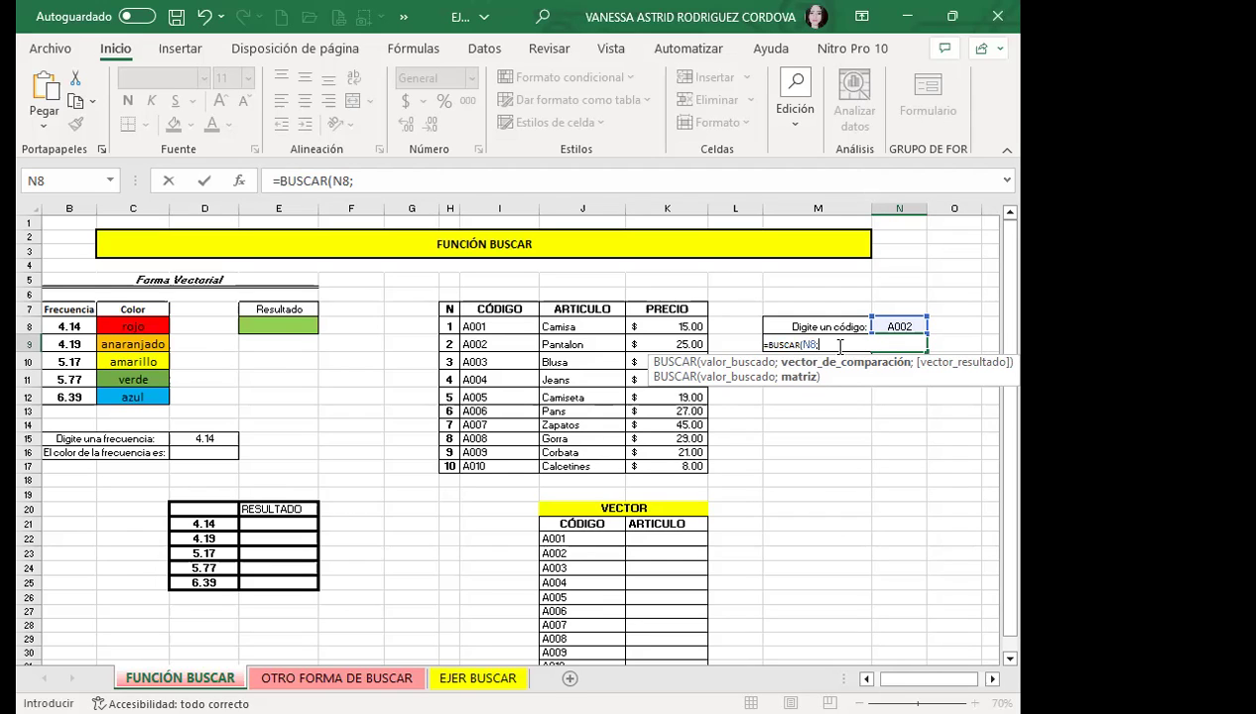
click(595, 310)
shift+click(598, 462)
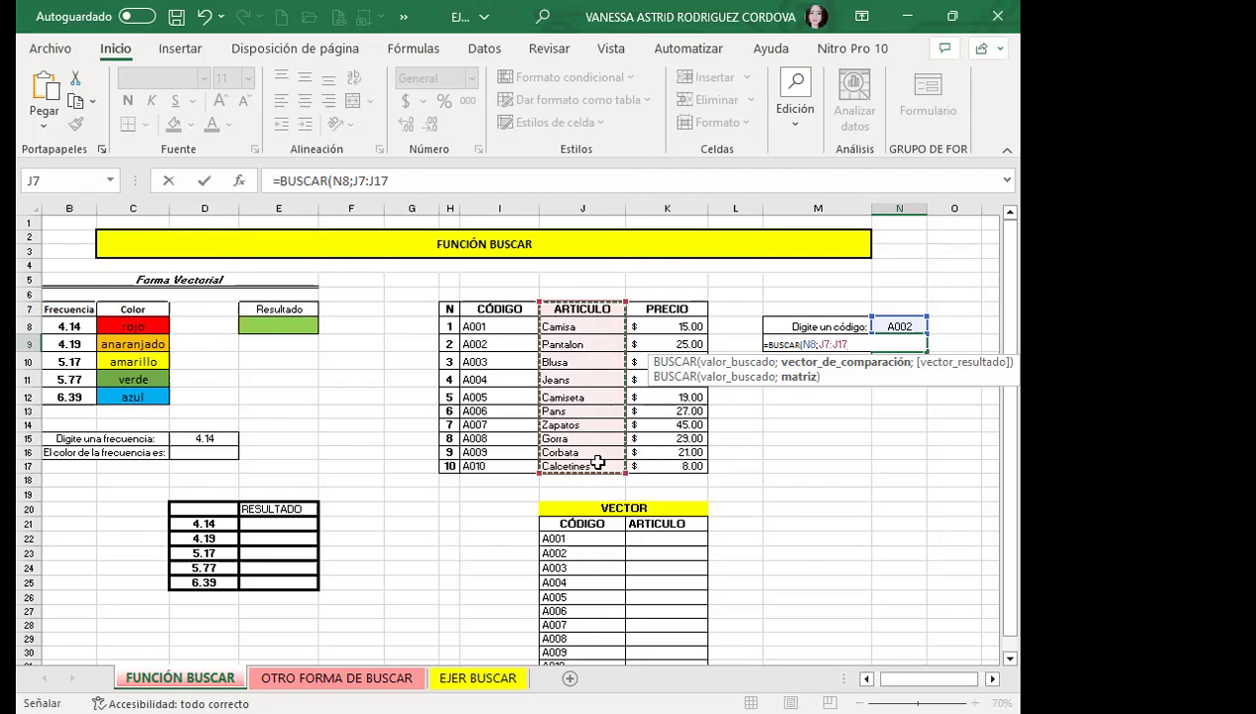
key(Return)
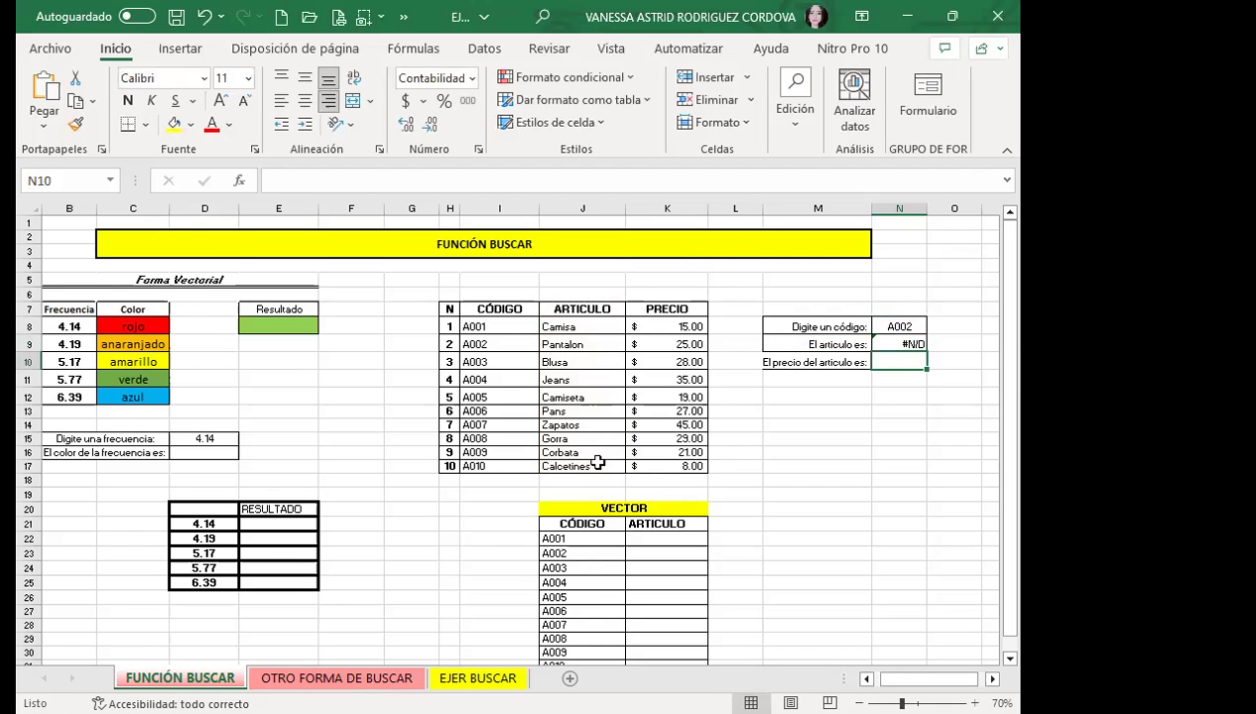
- Replace the lookup range in N9's =BUSCAR formula with J8:J17
click(899, 345)
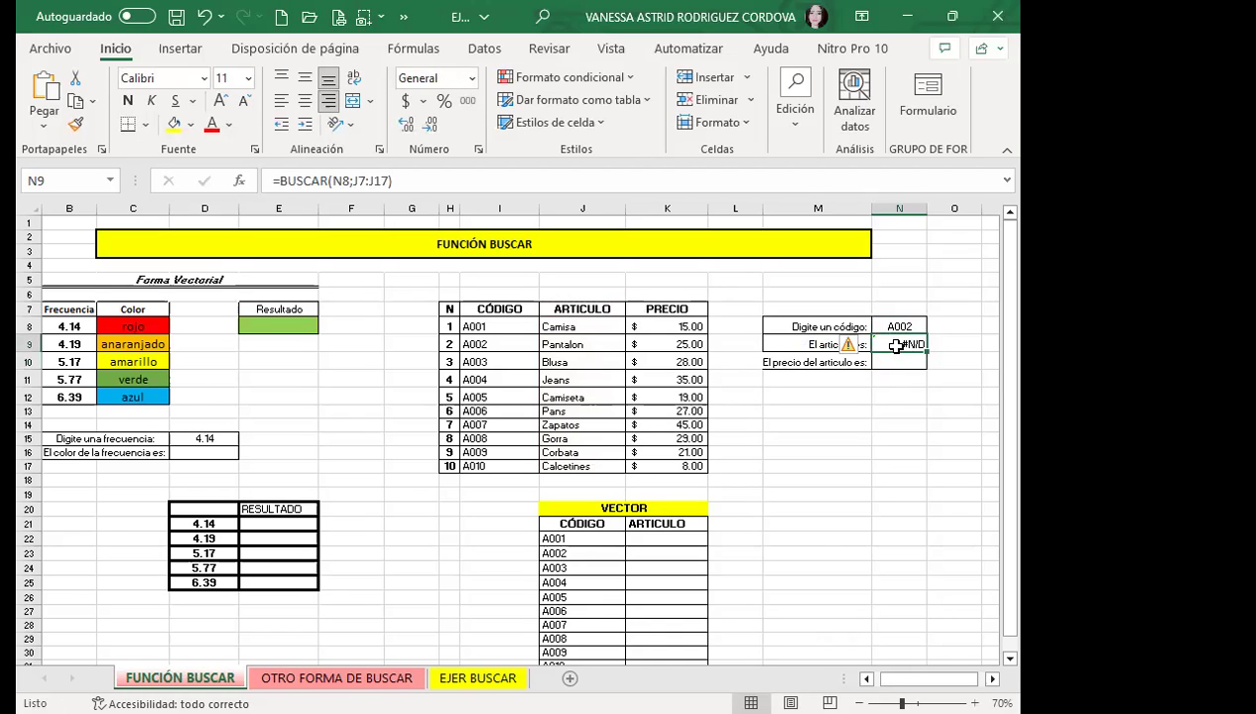
click(369, 180)
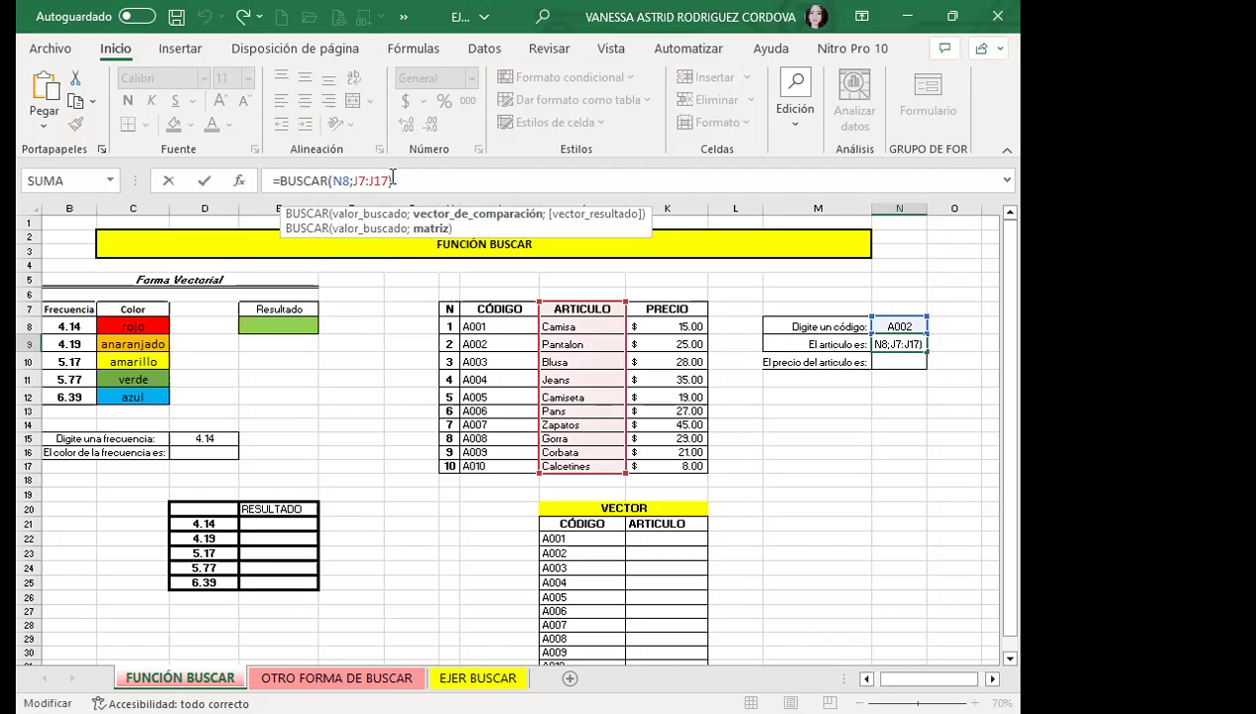
click(388, 180)
key(BackSpace)
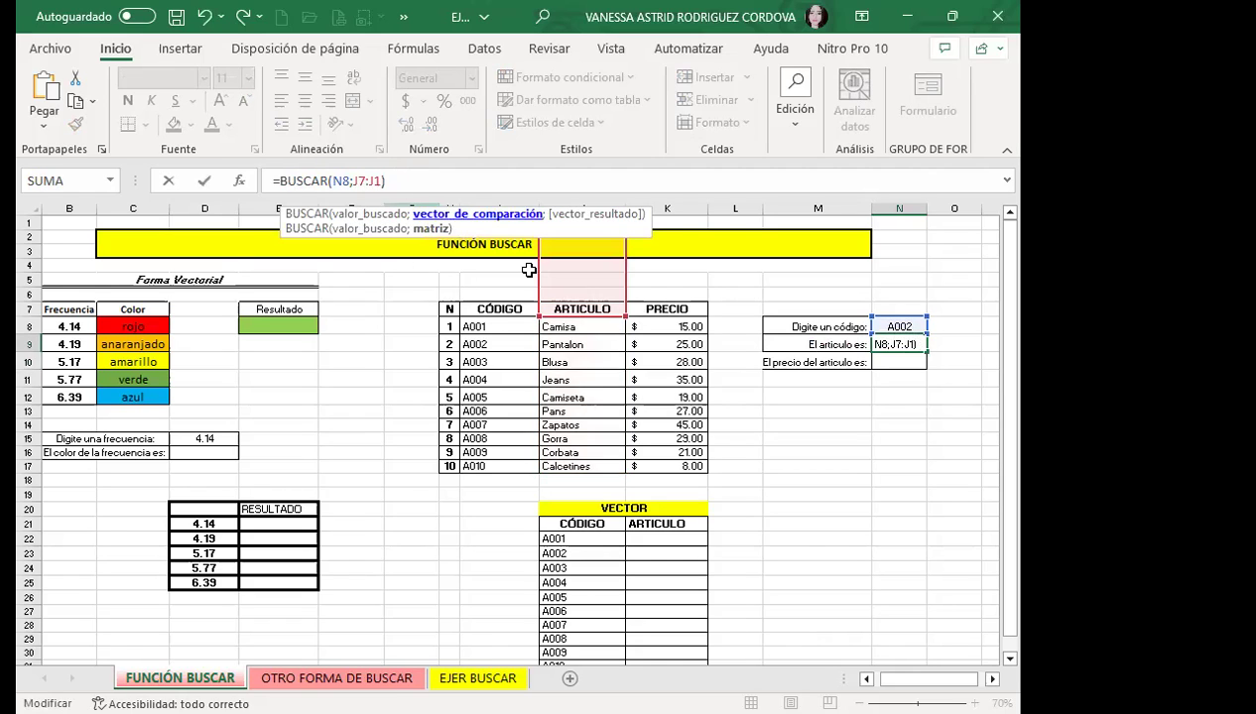
key(BackSpace)
key(BackSpace)
key(BackSpace)
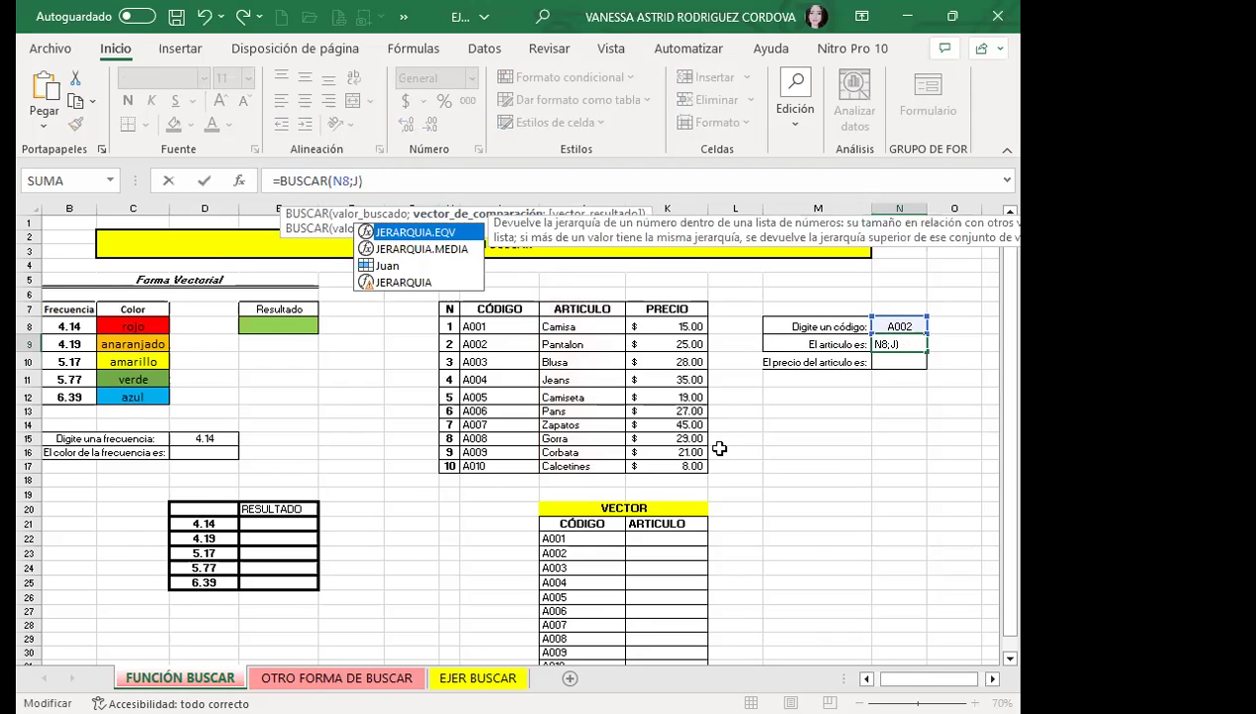
key(BackSpace)
drag(588, 325, 599, 467)
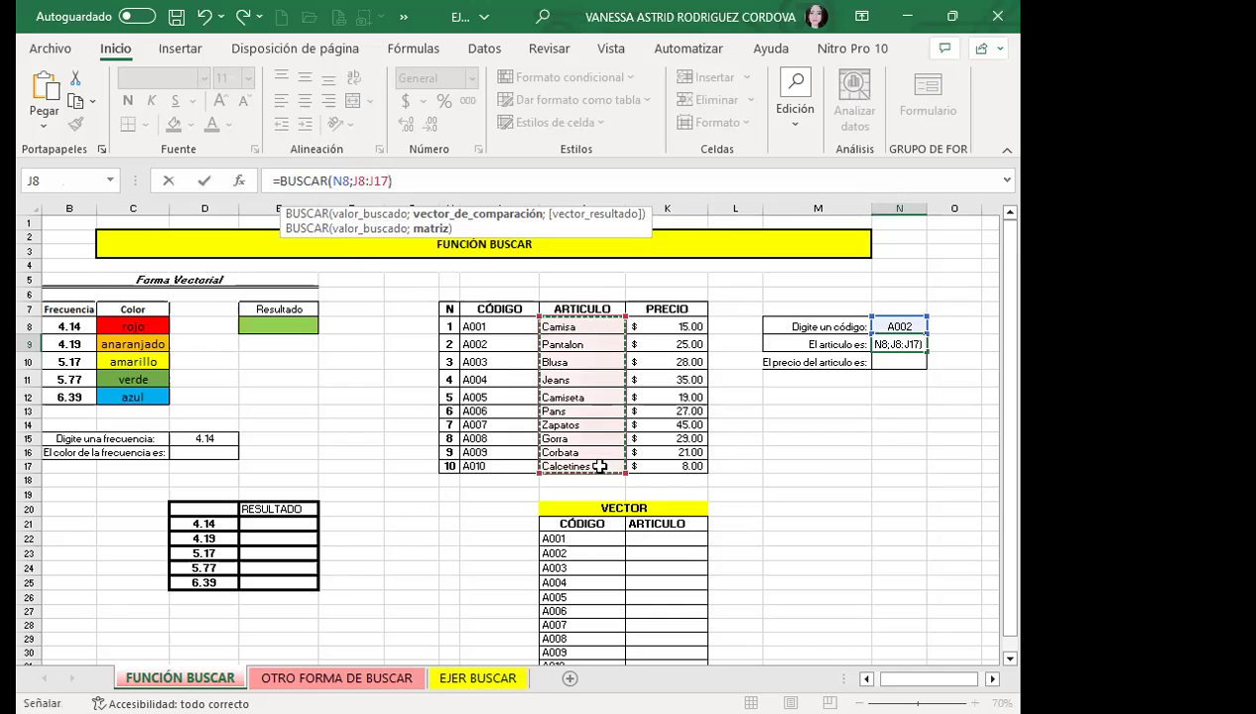
key(Return)
- Change N9's range to J7:J17 and inspect the #N/D error options
click(889, 341)
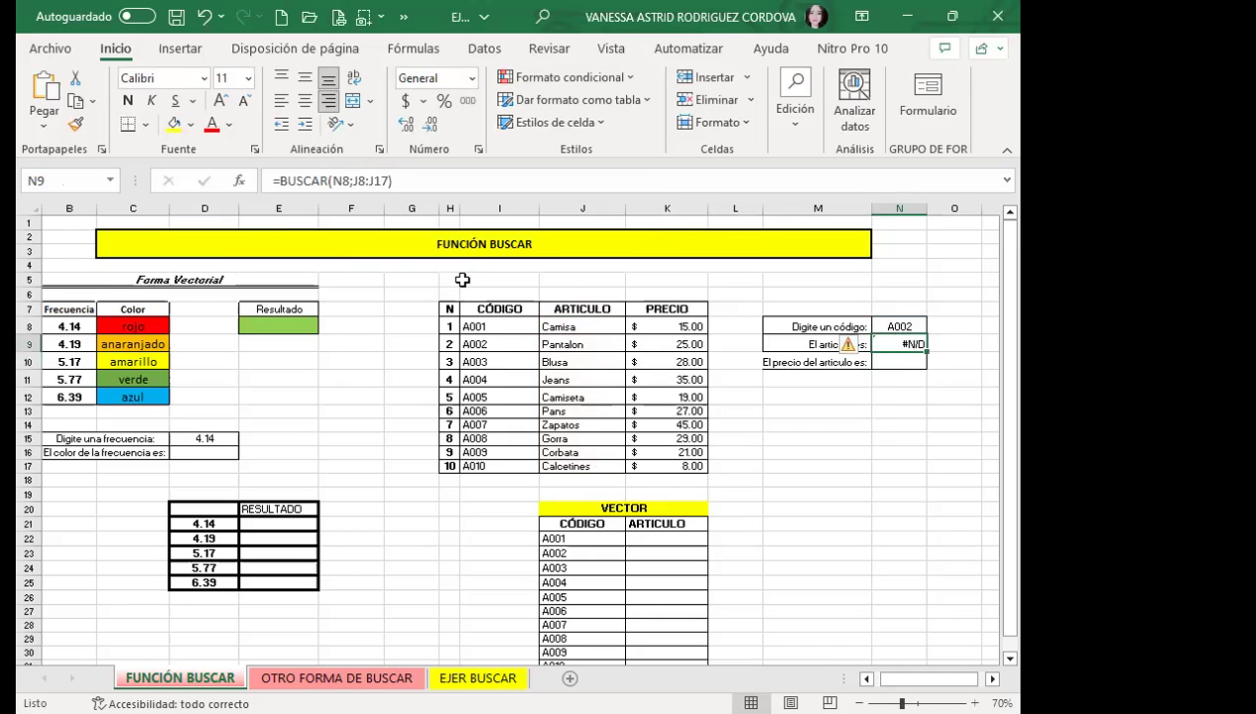
click(390, 177)
key(BackSpace)
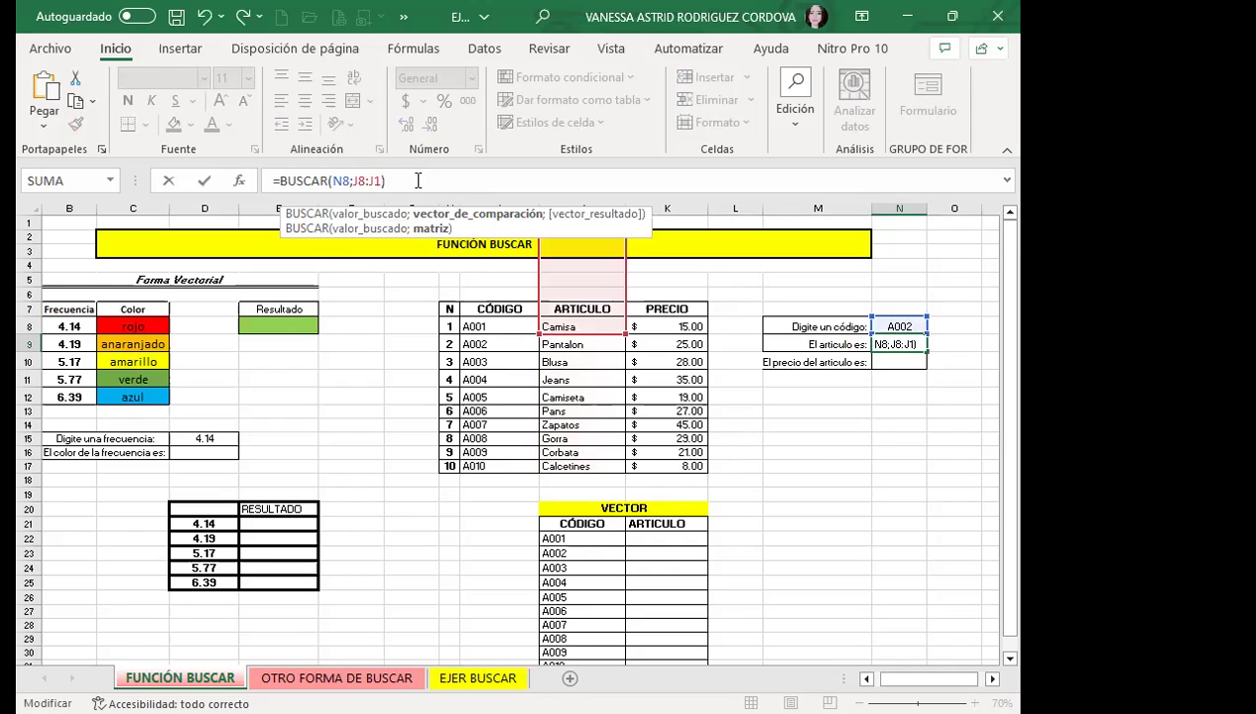
drag(582, 310, 583, 467)
key(Return)
click(892, 338)
mouse_move(848, 344)
click(863, 348)
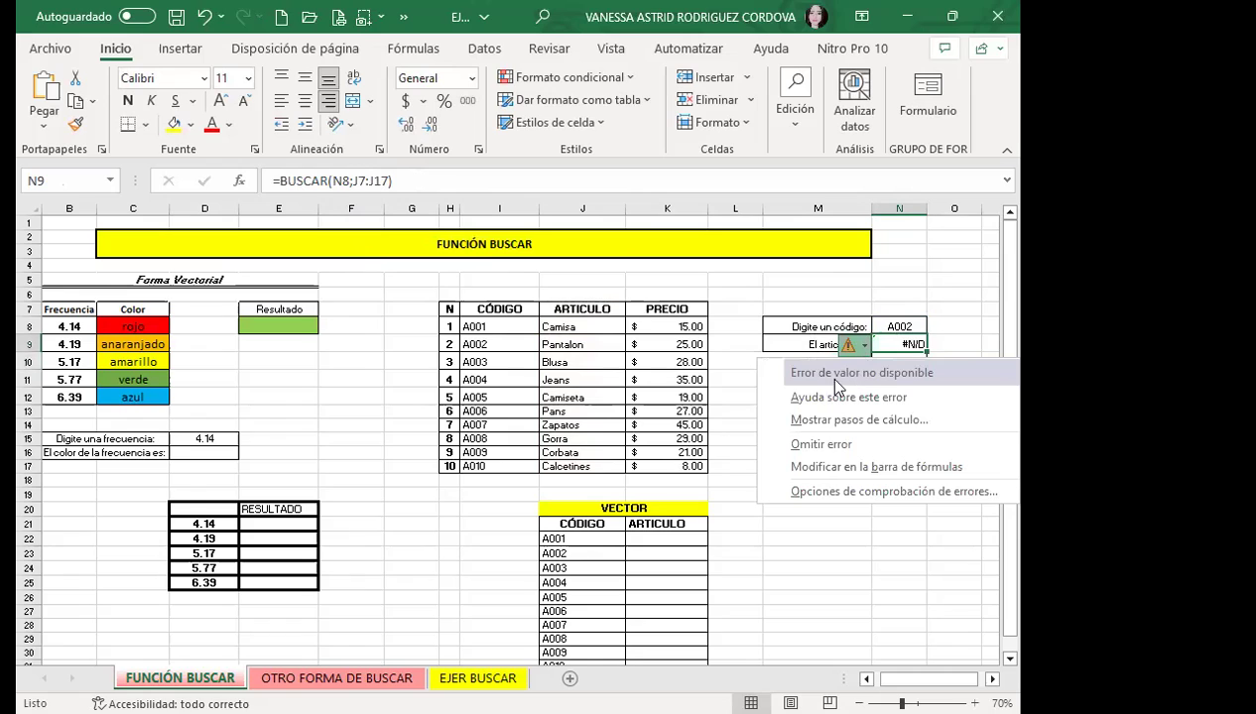
click(749, 390)
click(869, 342)
click(909, 327)
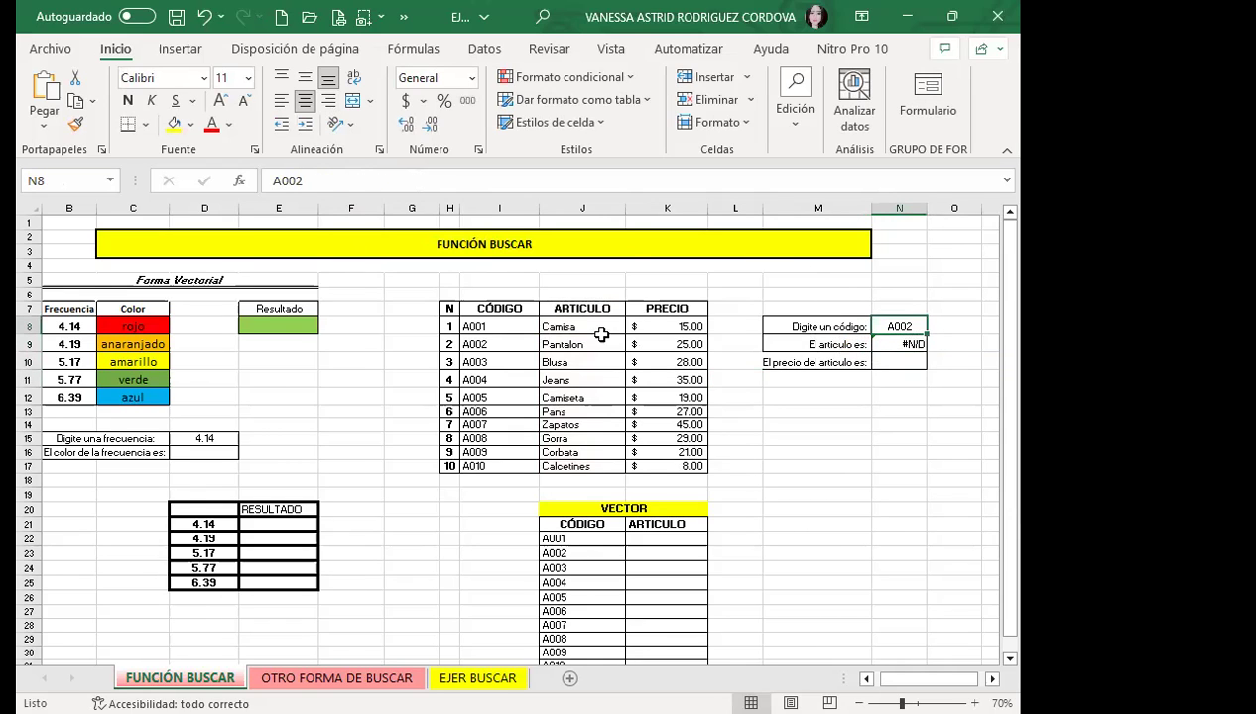
- Copy code A001 from I8 into N8
click(498, 324)
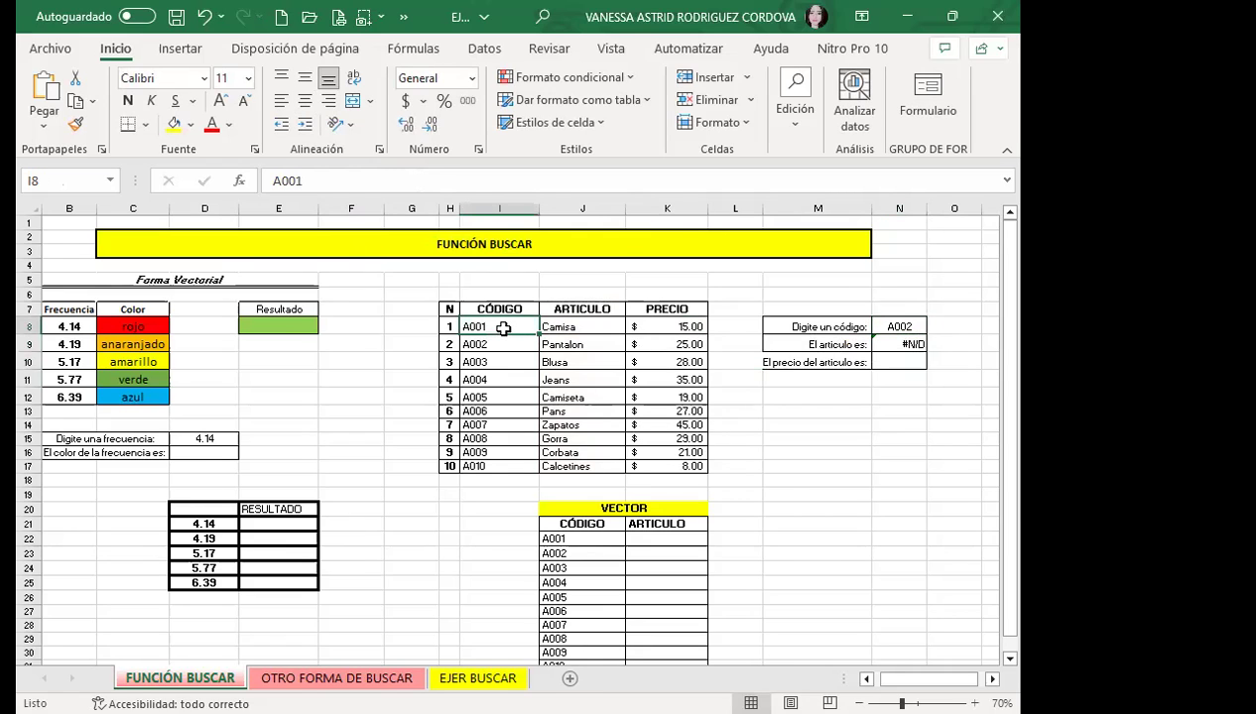
key(ctrl+c)
click(898, 326)
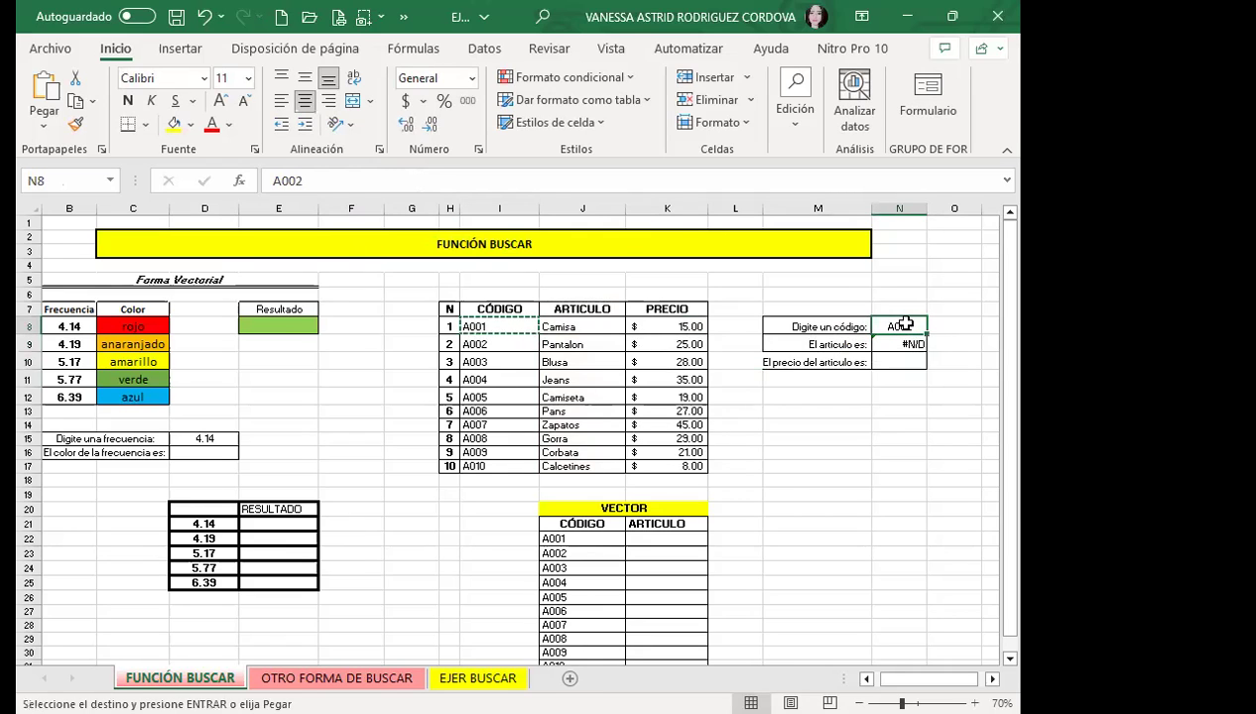
key(ctrl+v)
key(Escape)
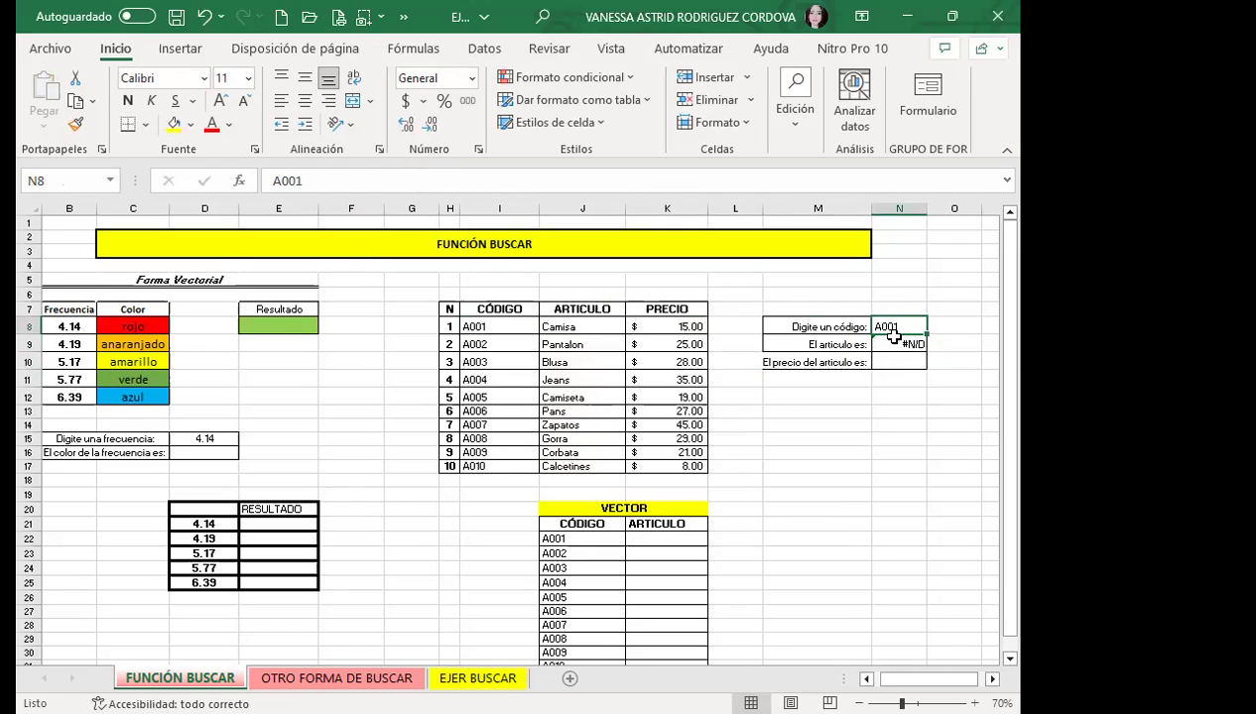
- Copy code A002 from I9 into N8, then select N9
click(517, 328)
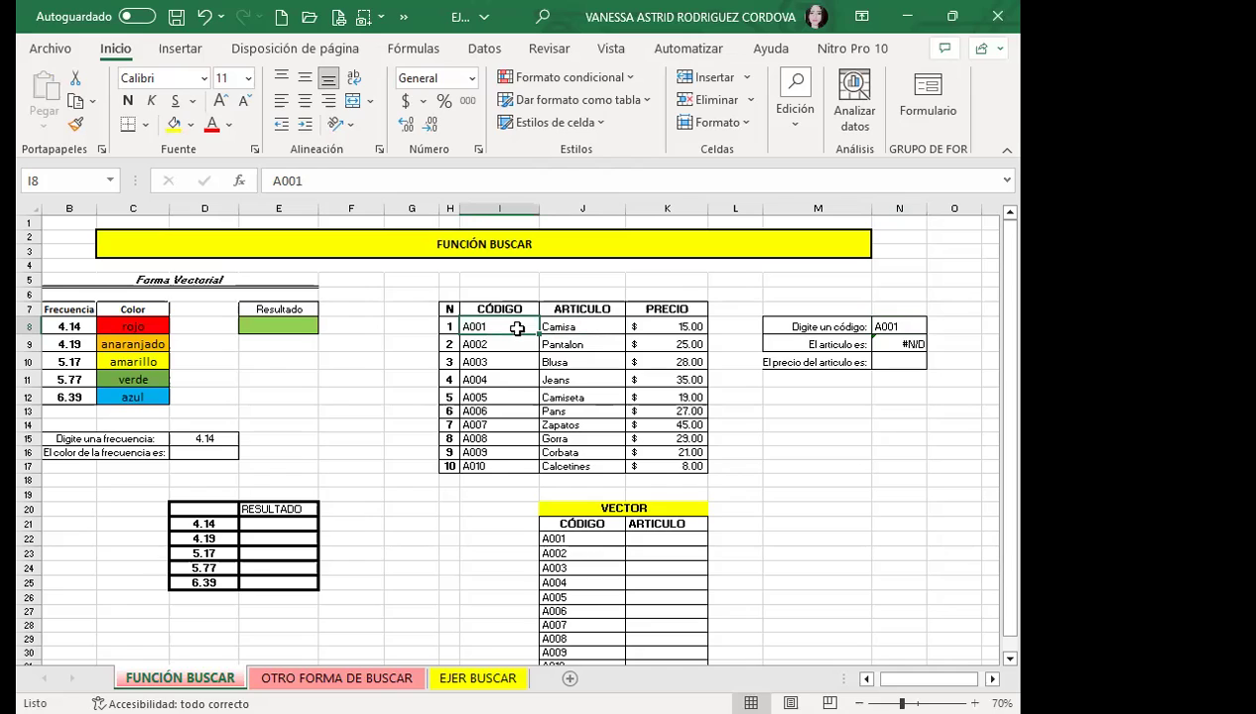
click(506, 346)
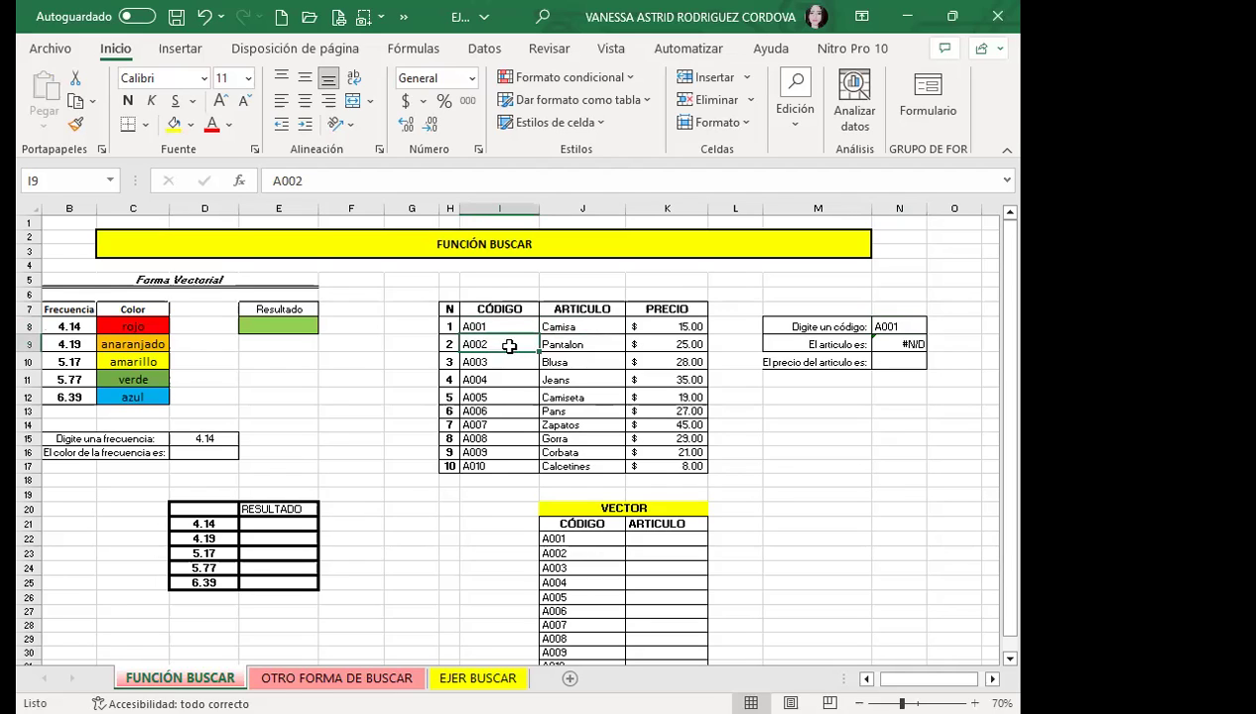
key(ctrl+c)
click(914, 328)
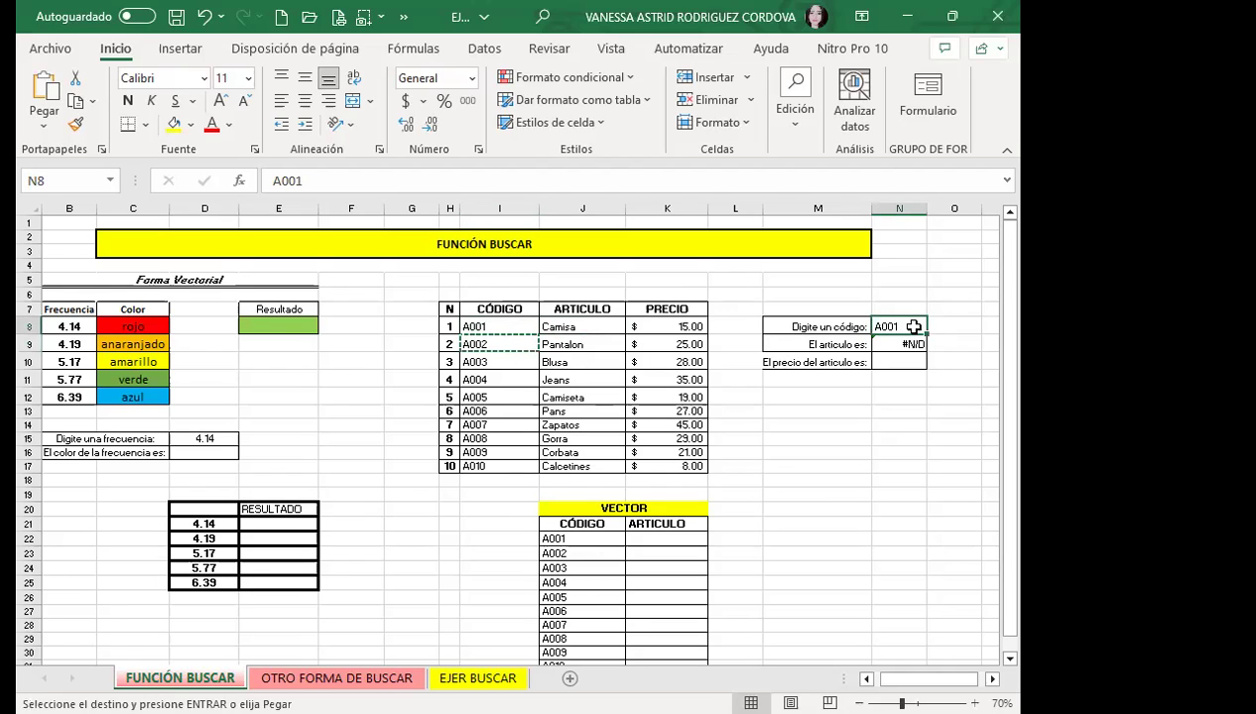
key(ctrl+v)
click(877, 369)
click(894, 346)
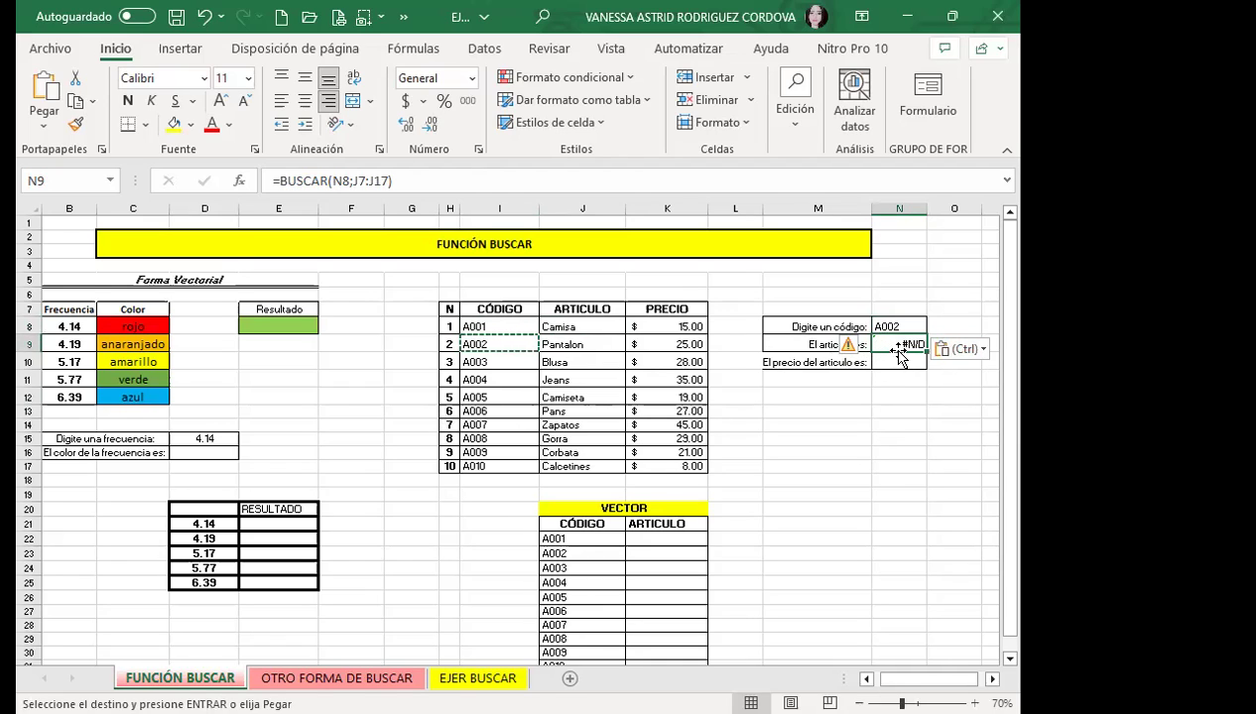
- Change N9 to =BUSCAR(N8;I7:J17) so it returns Pantalon, and widen column N
click(388, 182)
key(BackSpace)
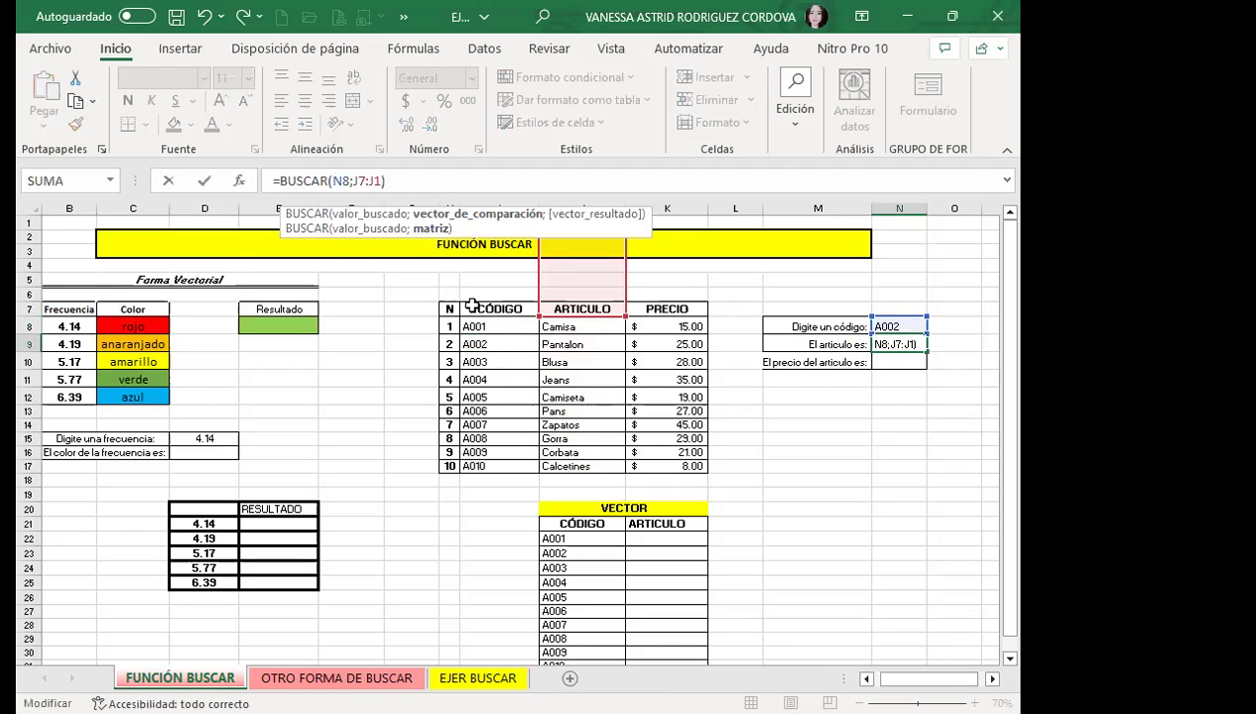
key(BackSpace)
key(BackSpace)
key(BackSpace)
click(488, 309)
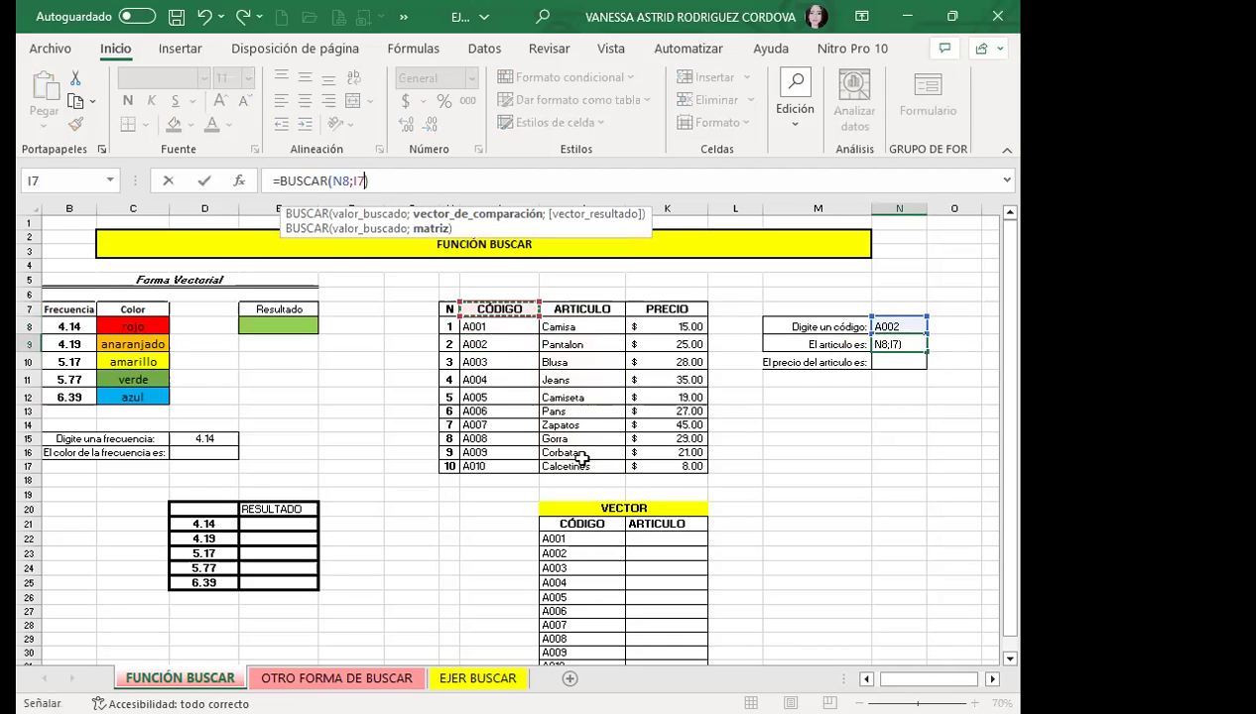
shift+click(581, 468)
key(Return)
click(885, 343)
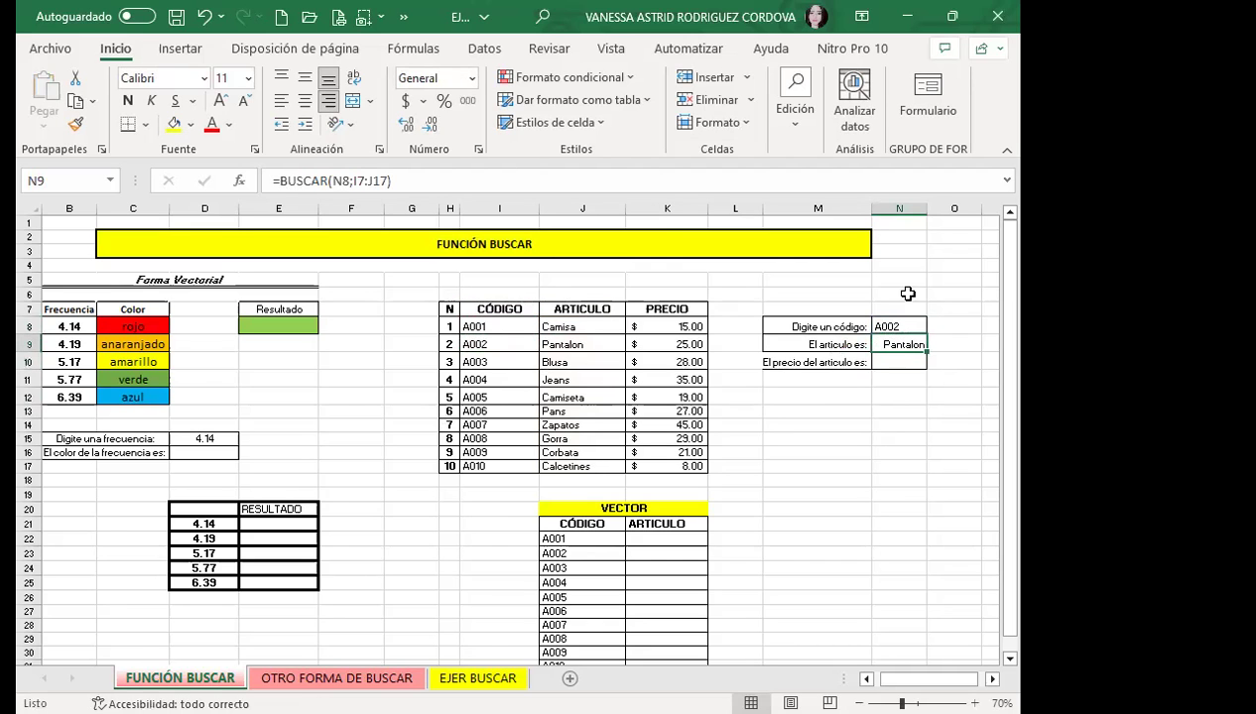
drag(928, 212, 944, 213)
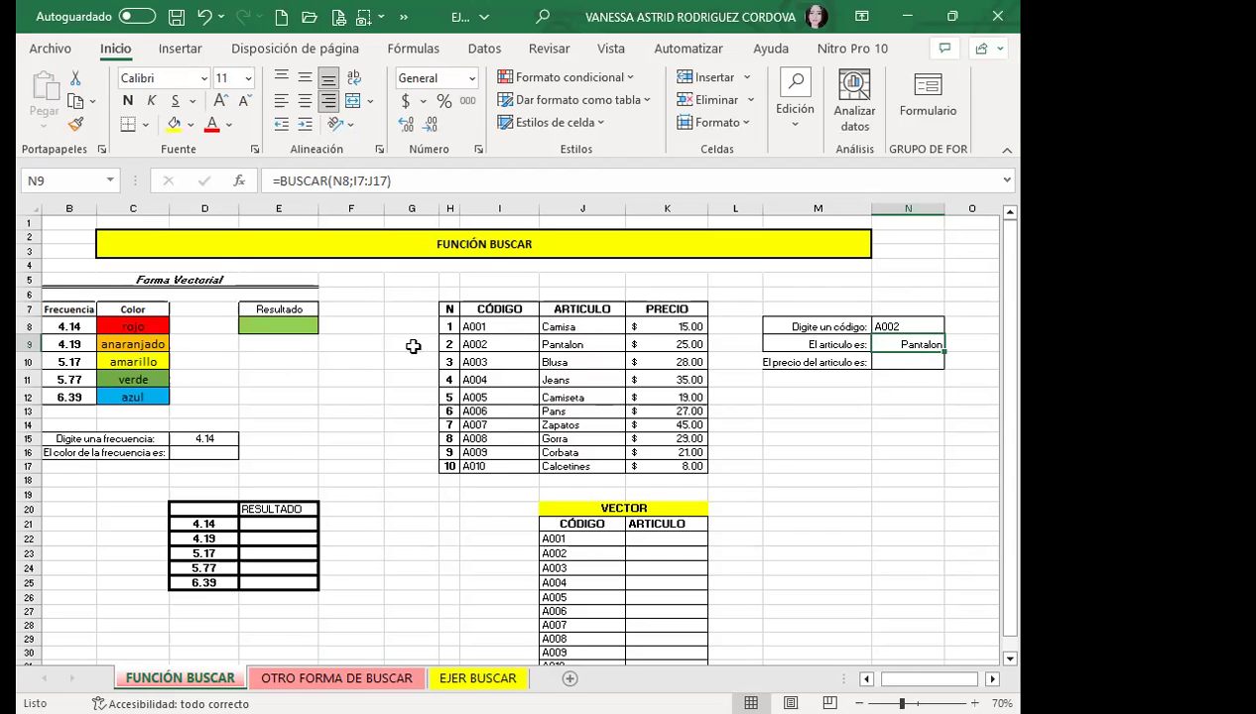
click(478, 325)
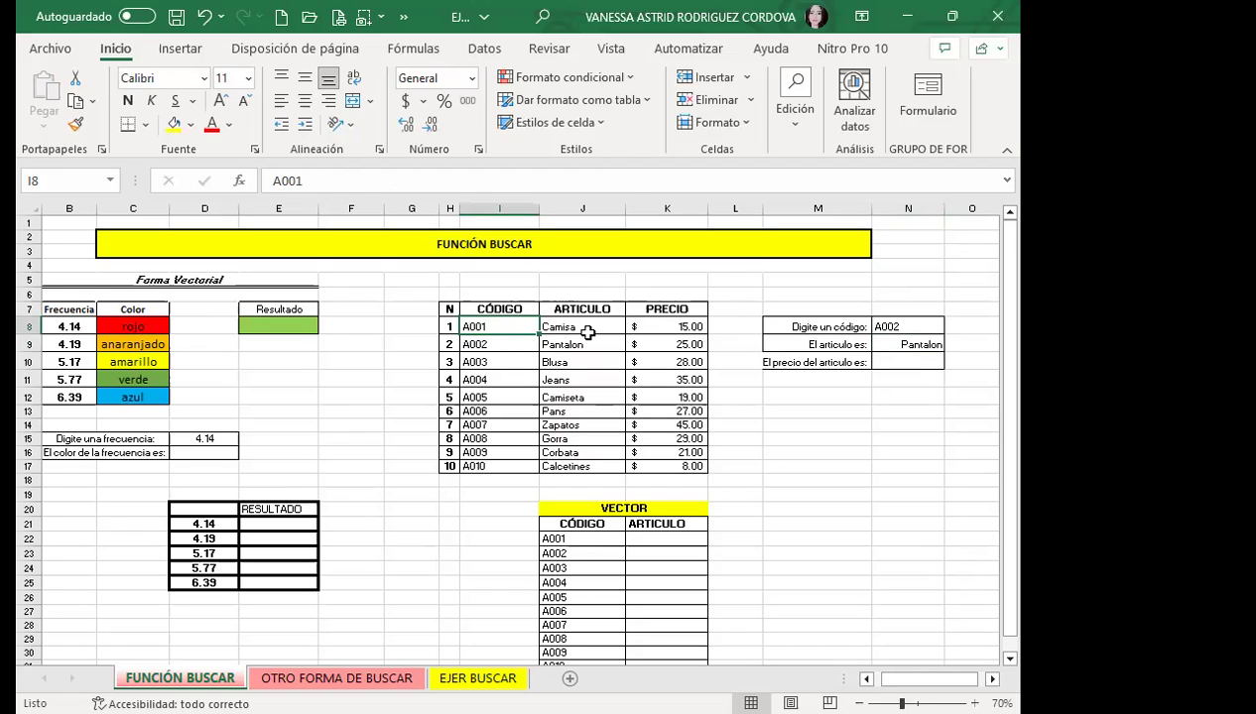
click(900, 347)
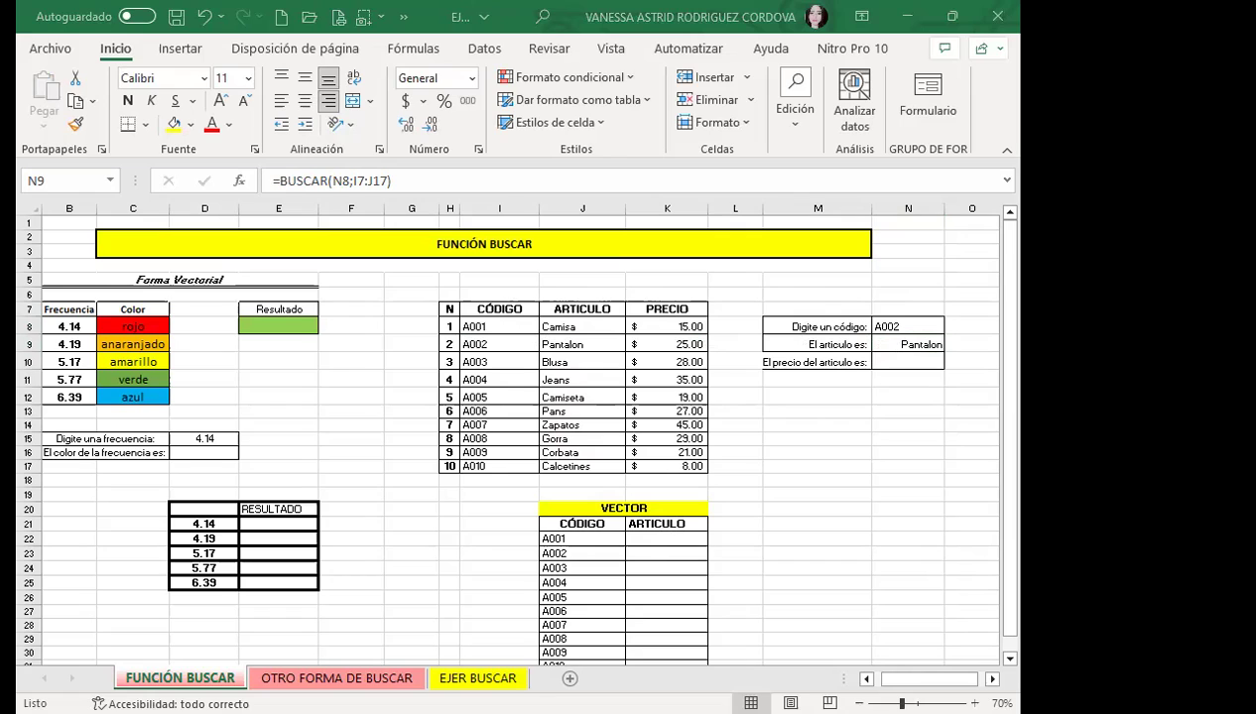
click(898, 340)
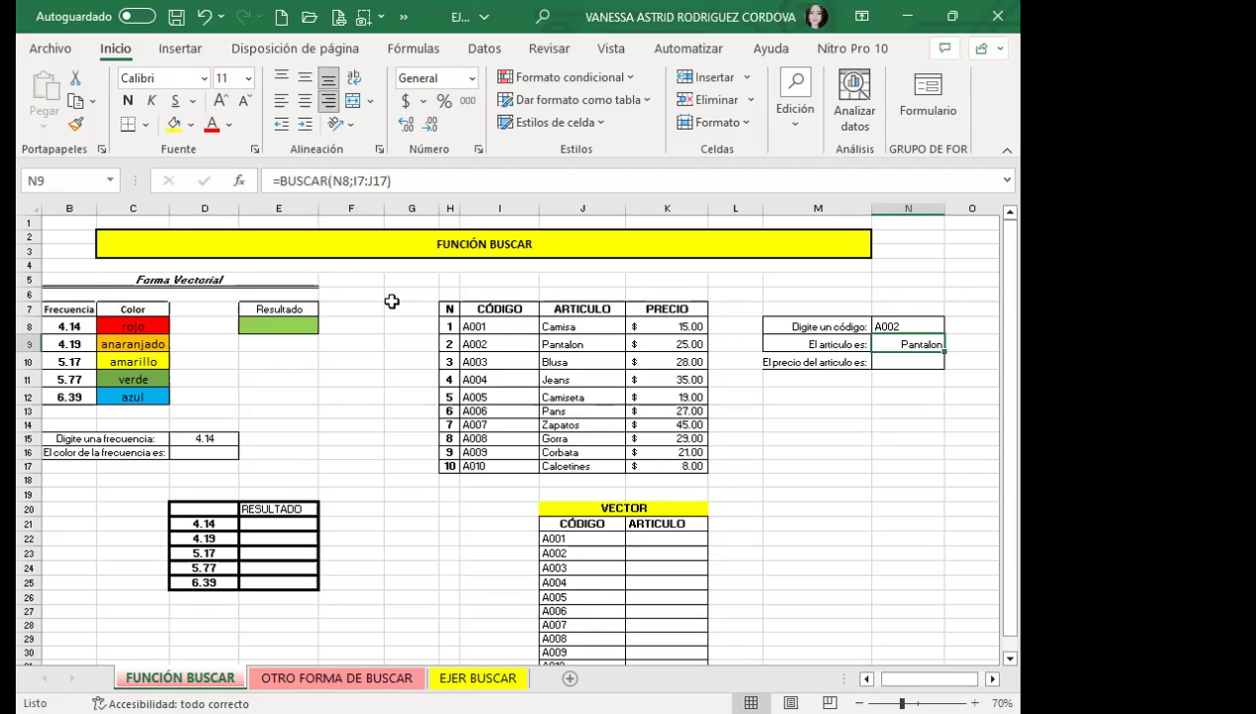
click(556, 343)
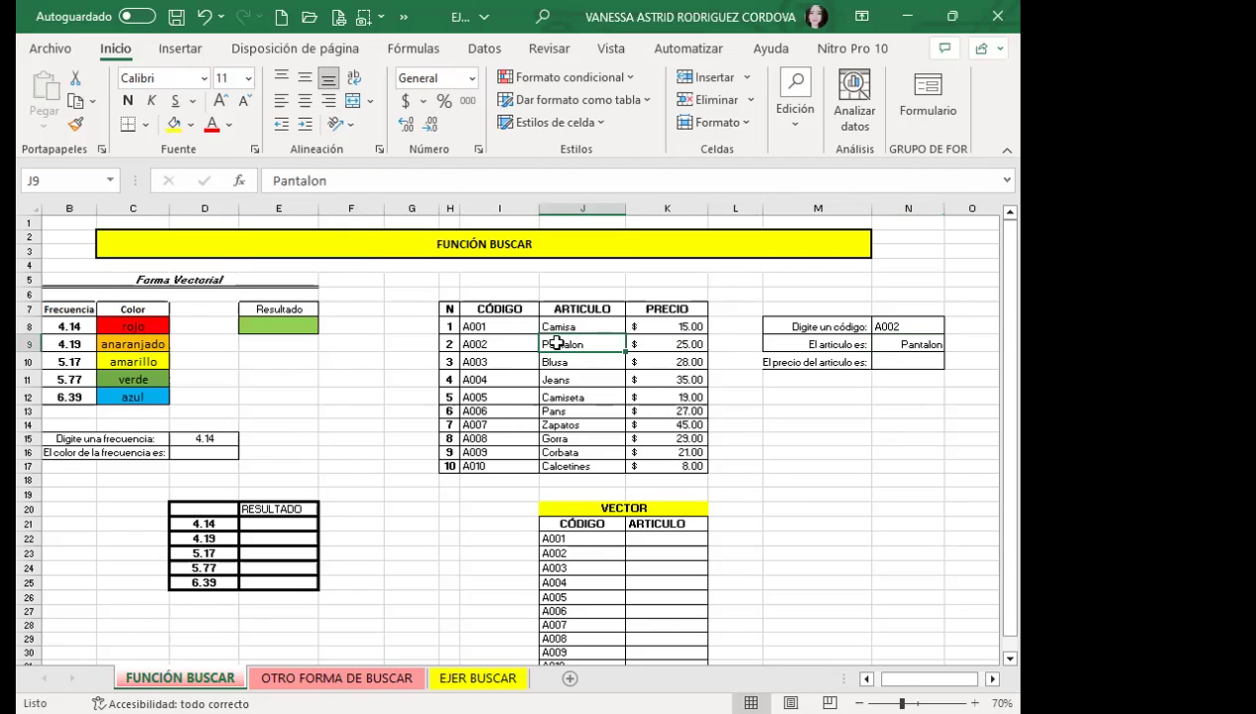
- Test N8 with codes Q004, A004, A001 and A002, getting Jeans and Pantalon
click(938, 322)
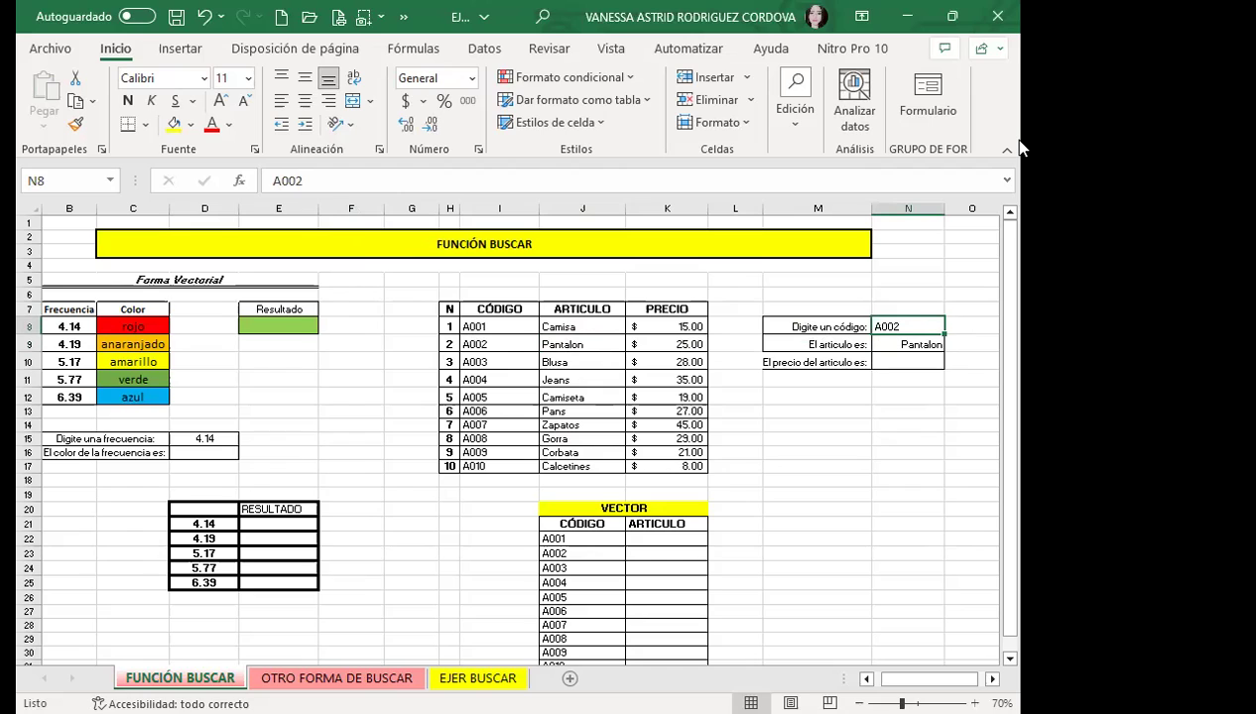
text(Q004)
key(Return)
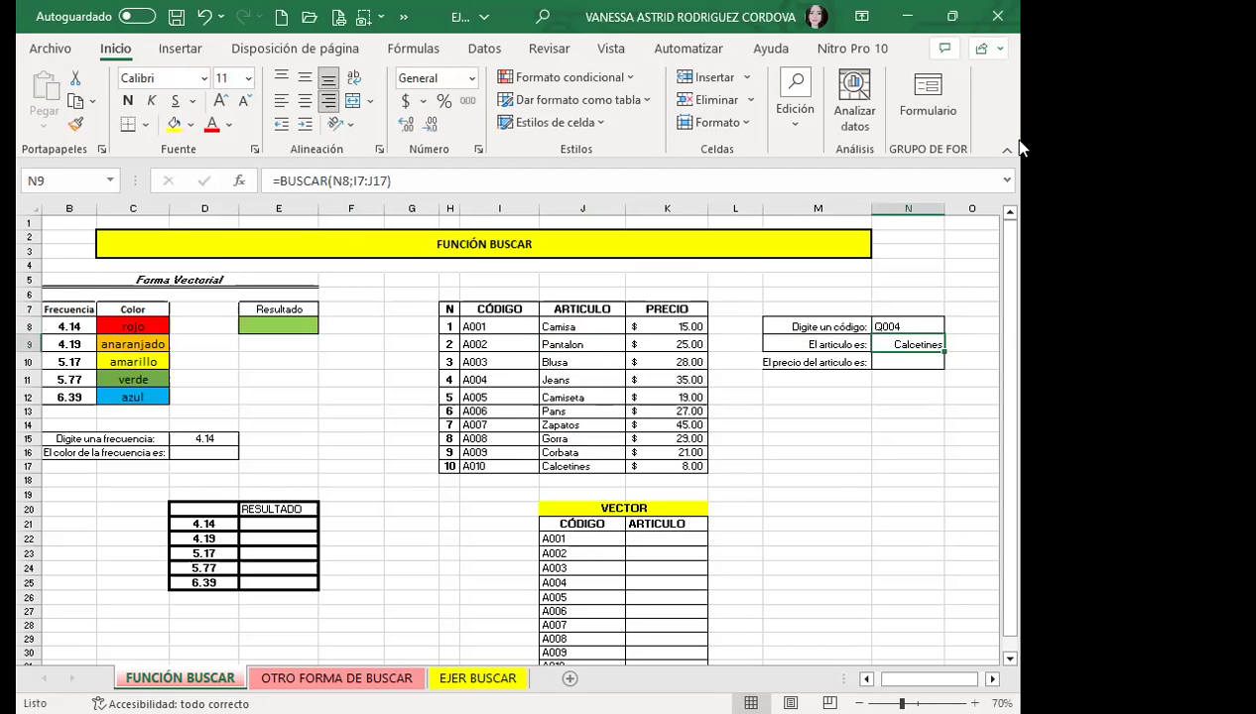
click(912, 326)
text(A004)
key(Return)
click(899, 326)
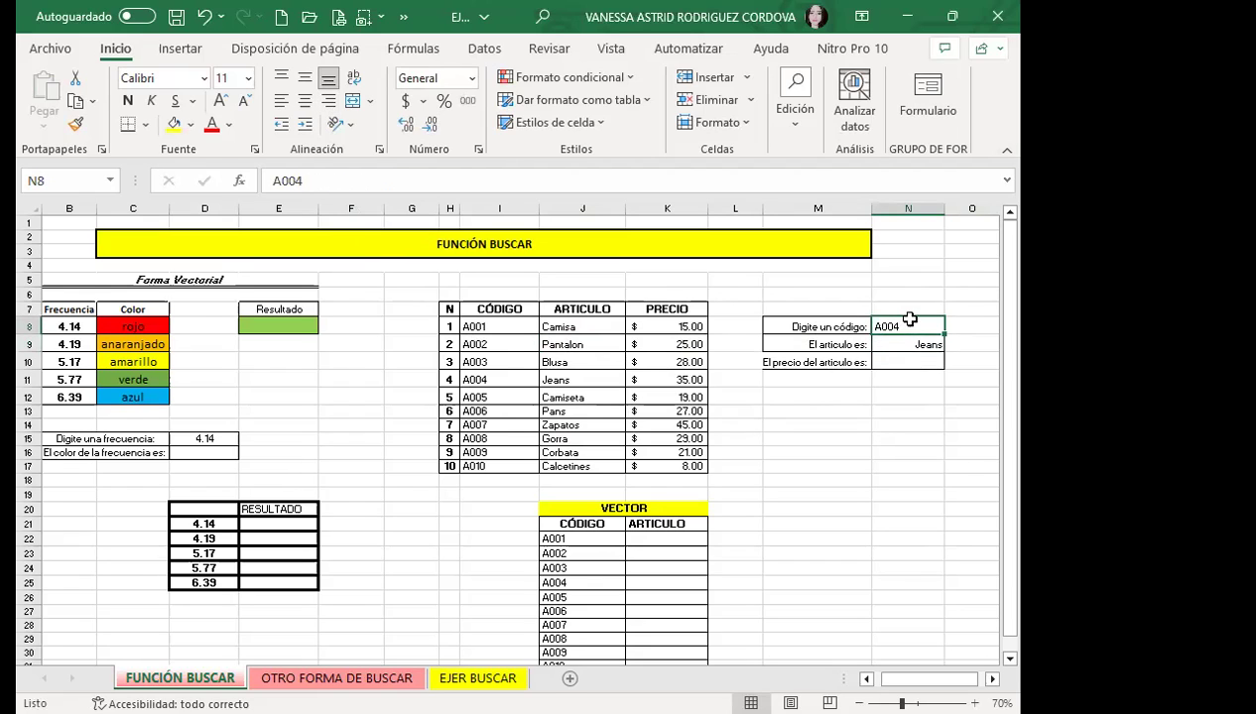
text(A001)
key(Return)
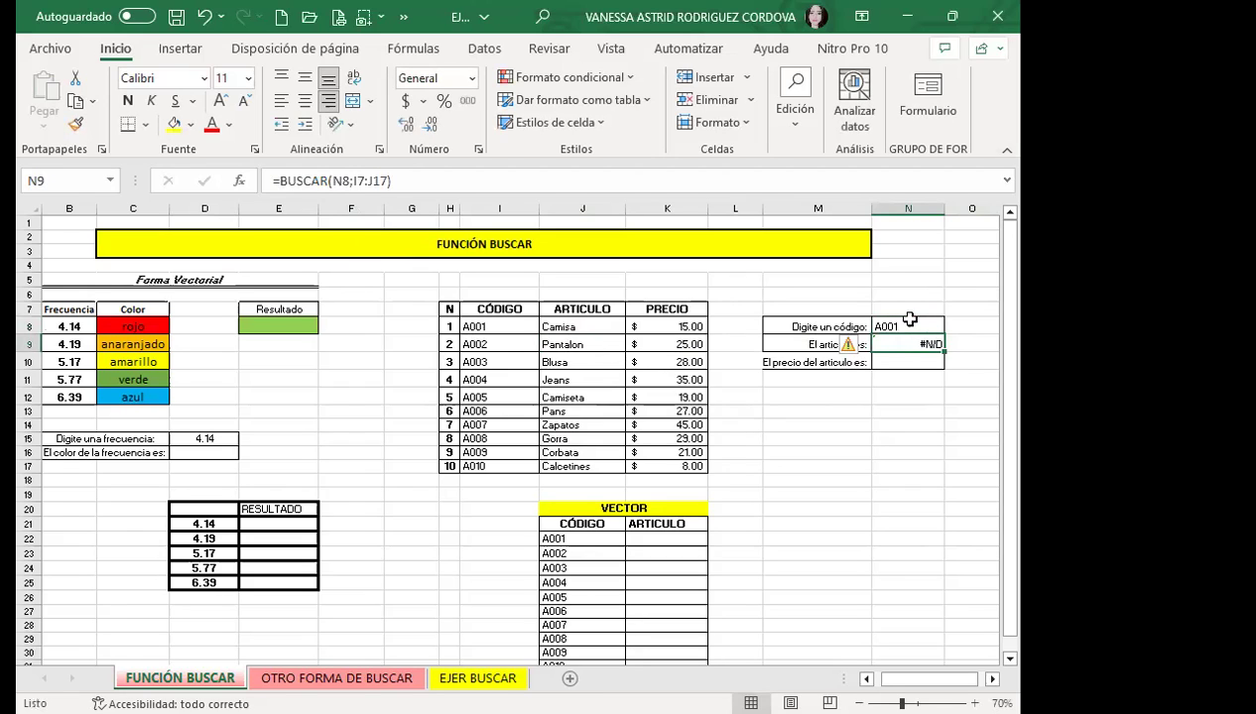
click(909, 318)
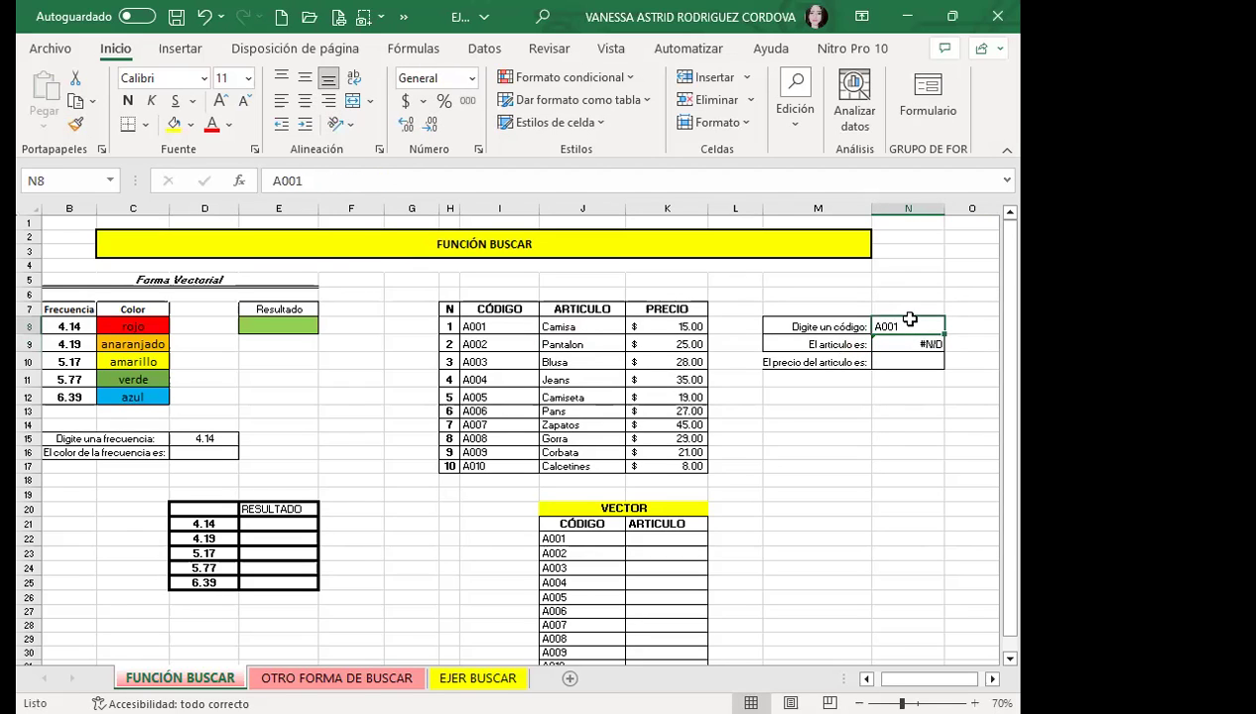
text(A002)
key(Return)
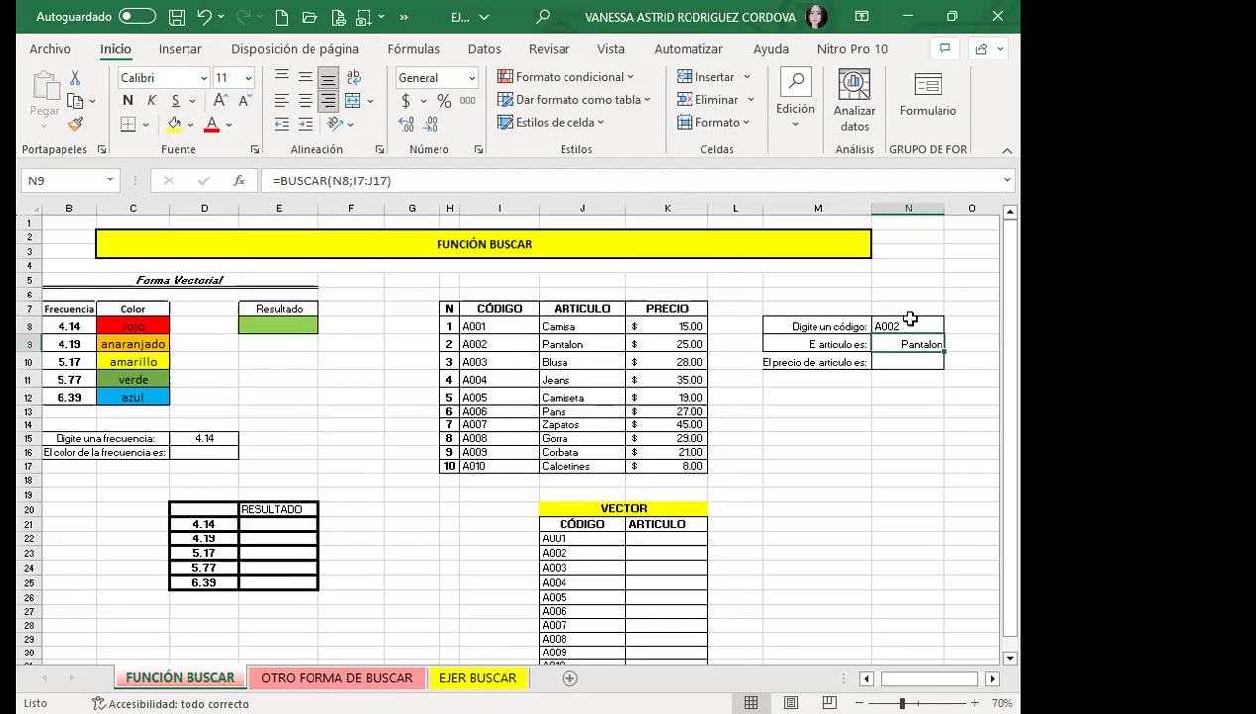
- Enter code A005 in N8 so N9 returns Camiseta, and check the formula
click(909, 318)
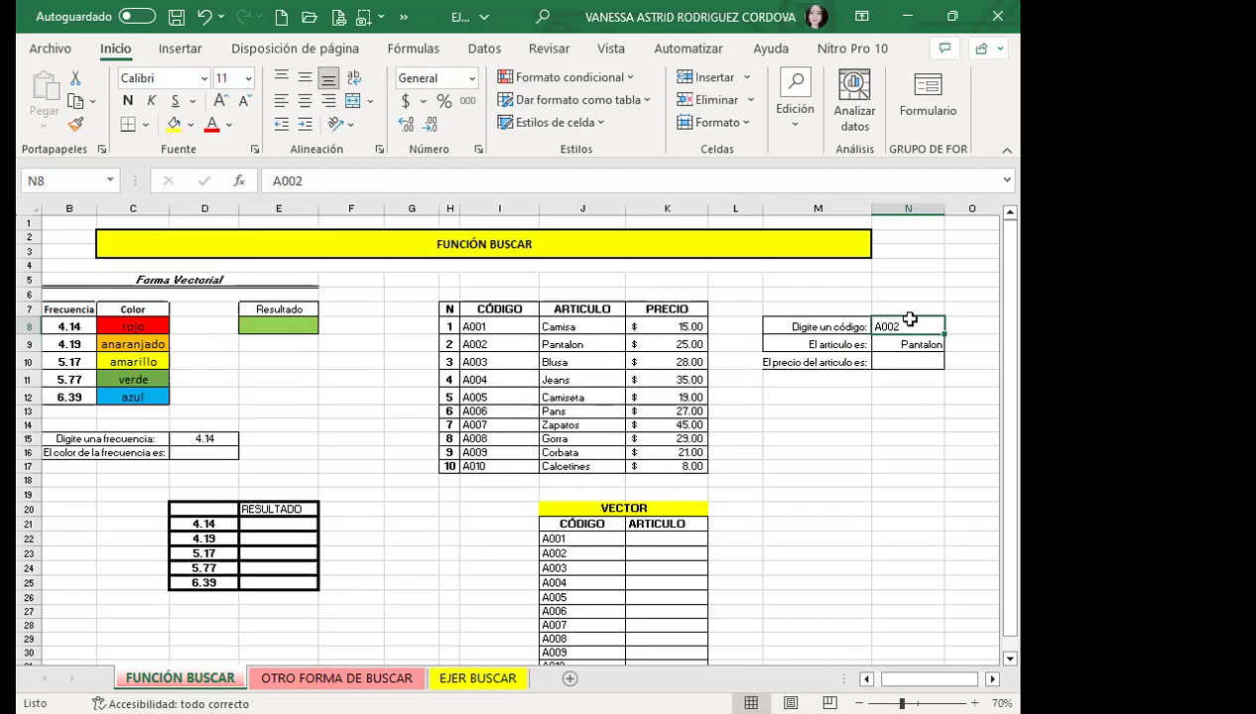
text(005)
key(BackSpace)
key(BackSpace)
key(BackSpace)
text(a005)
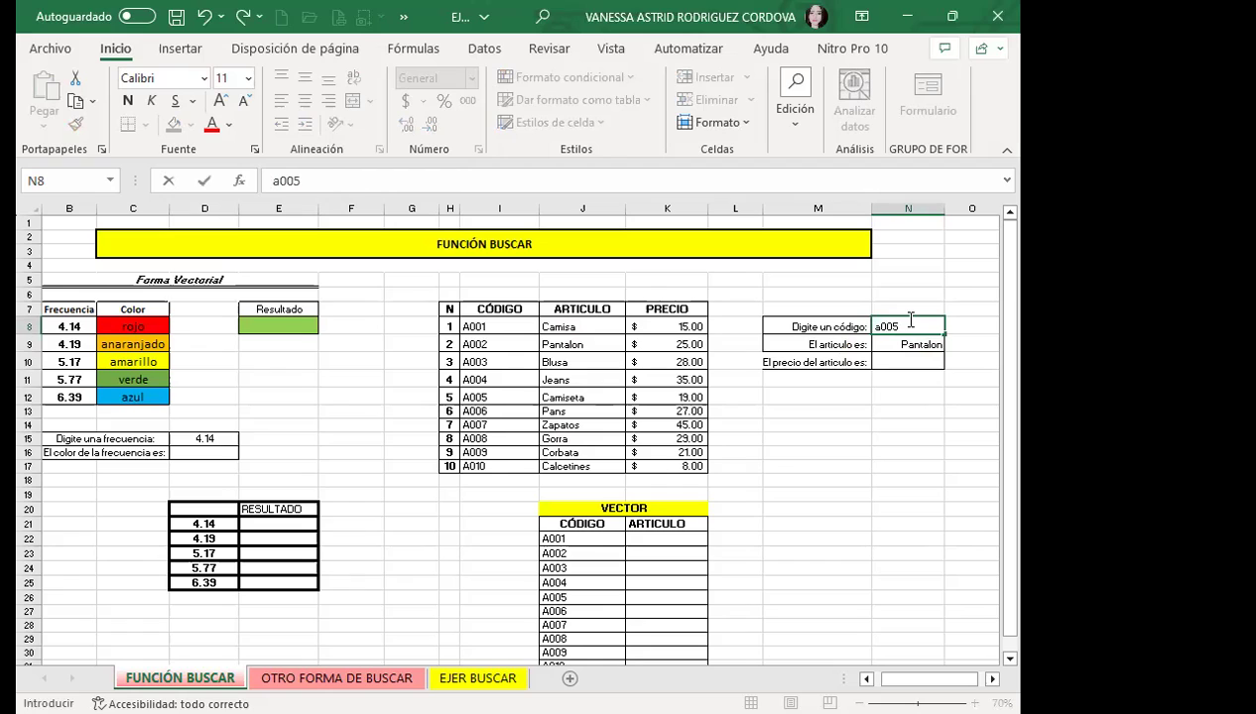
key(BackSpace)
key(BackSpace)
key(BackSpace)
key(BackSpace)
text(A005)
key(Return)
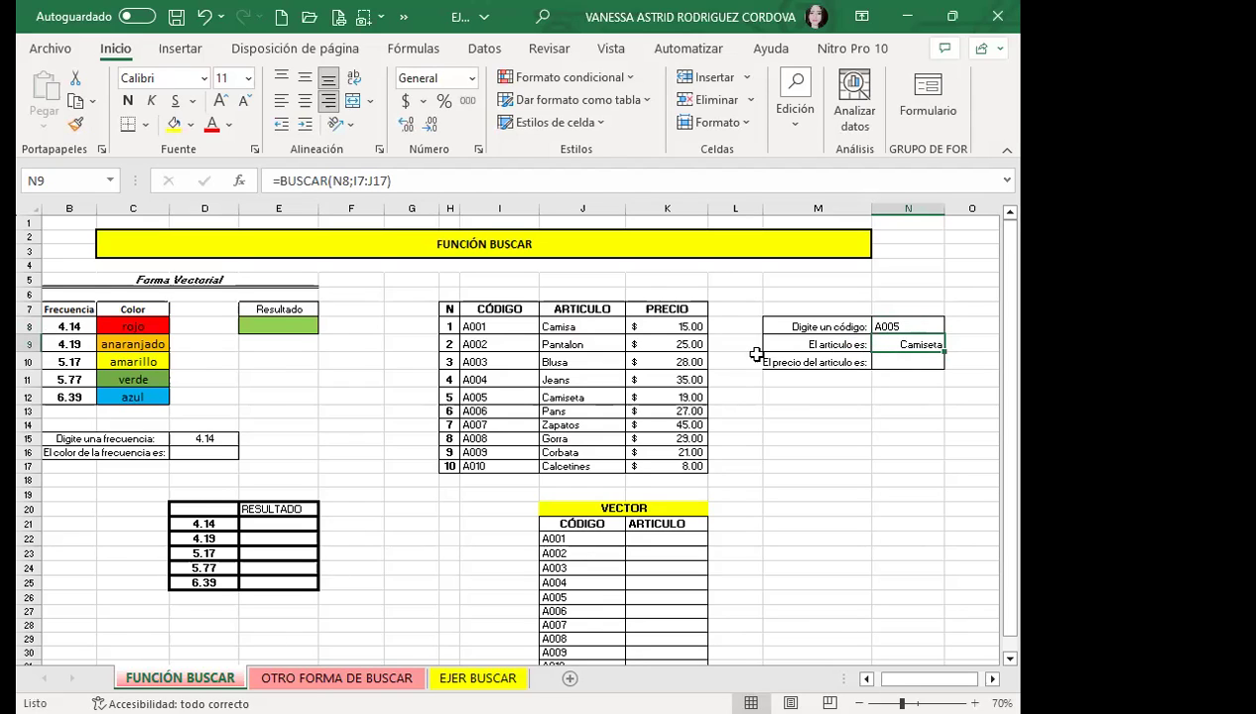
click(901, 328)
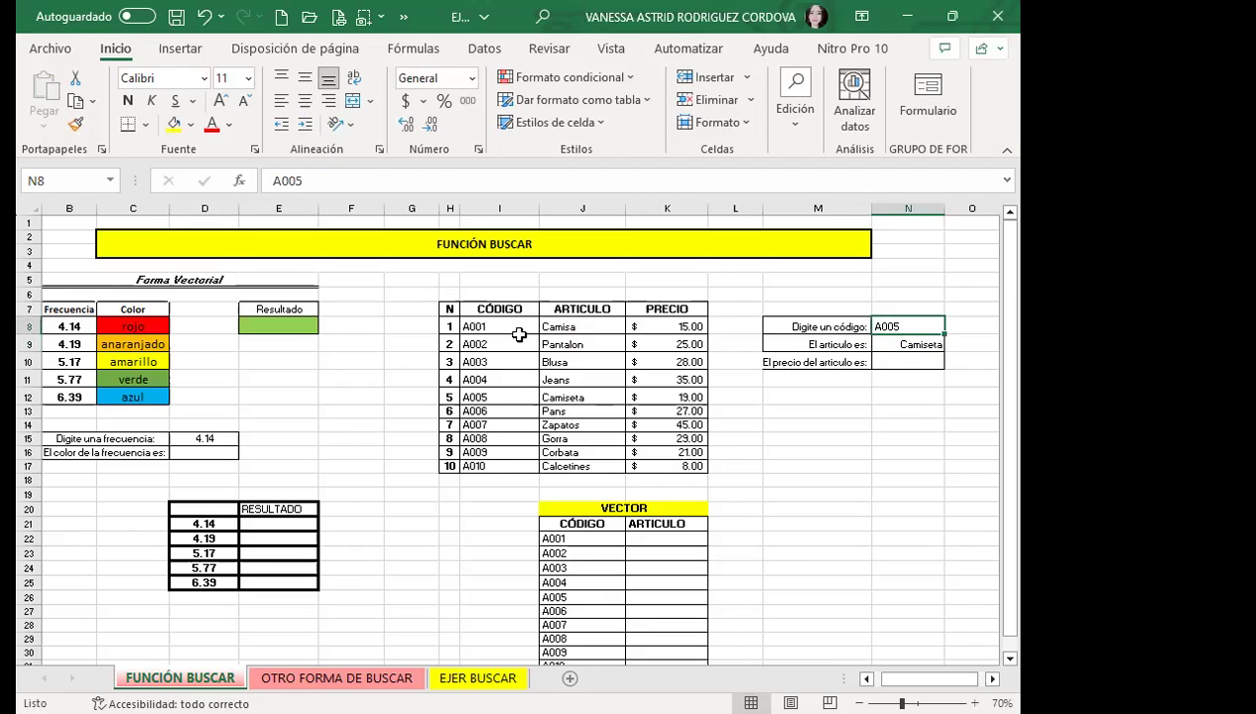
click(892, 349)
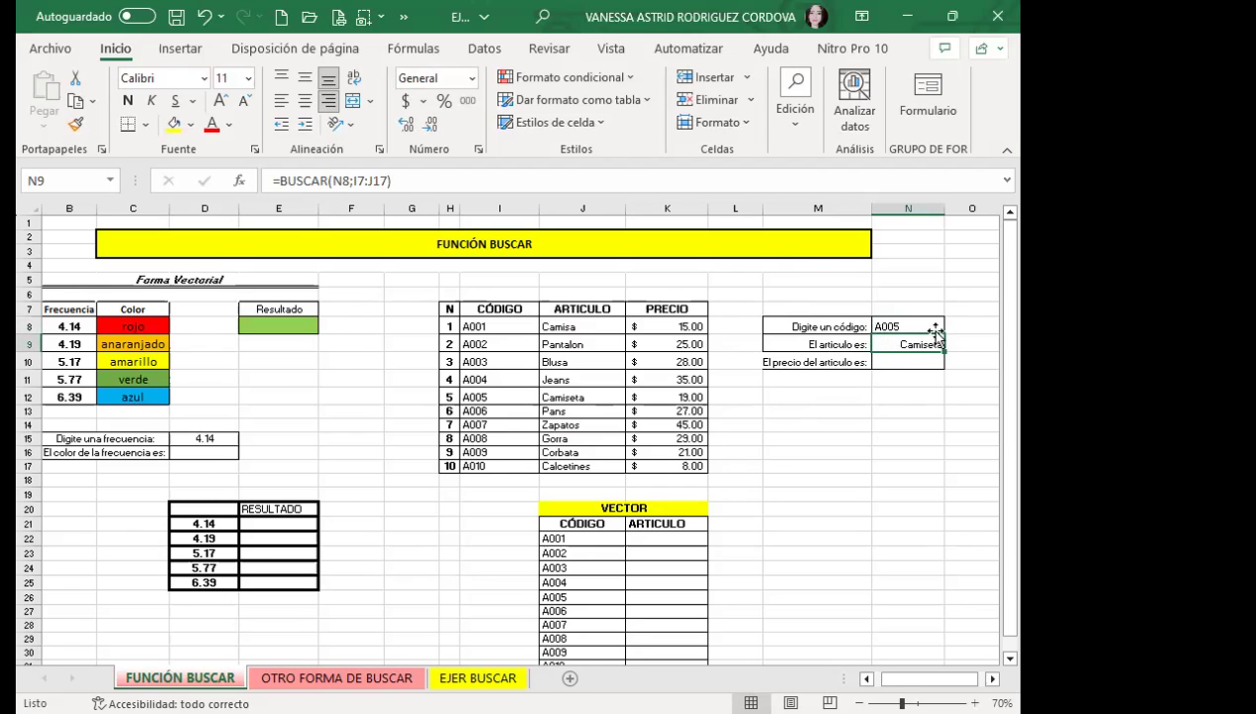
click(892, 364)
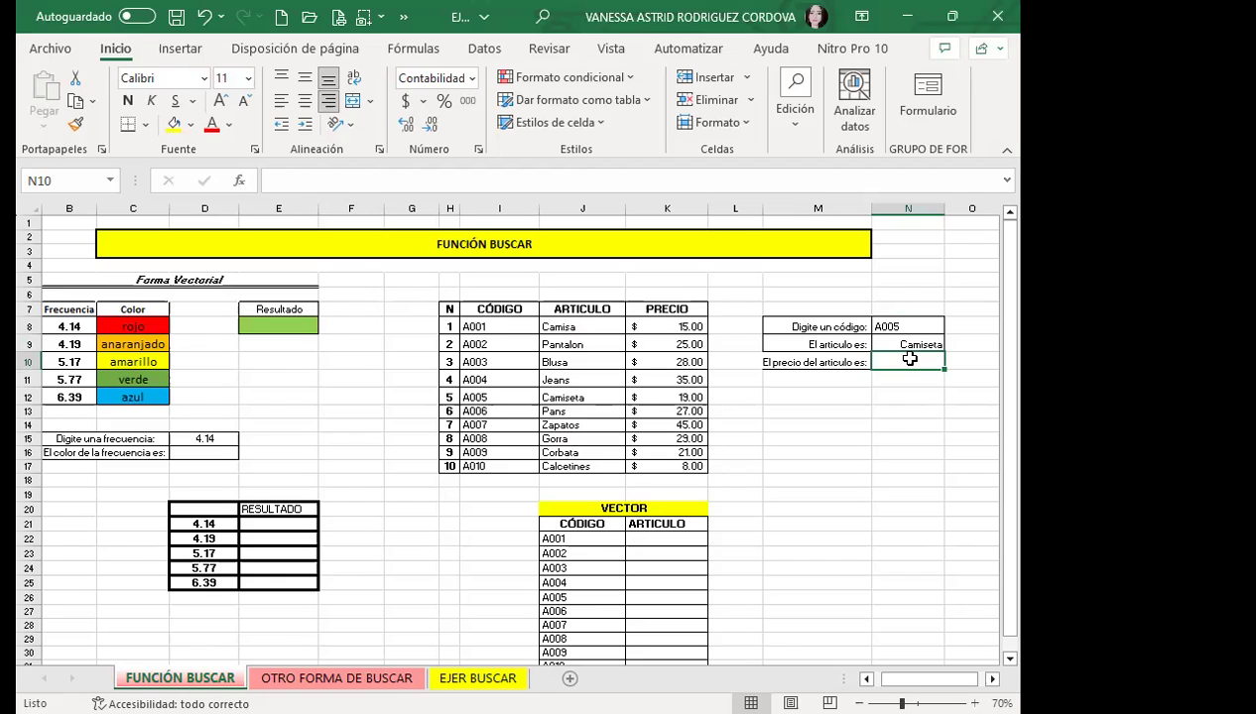
- Enter =BUSCAR(N8;I7:I17;K7:K17) in N10 so it returns the price 19.00
text(=)
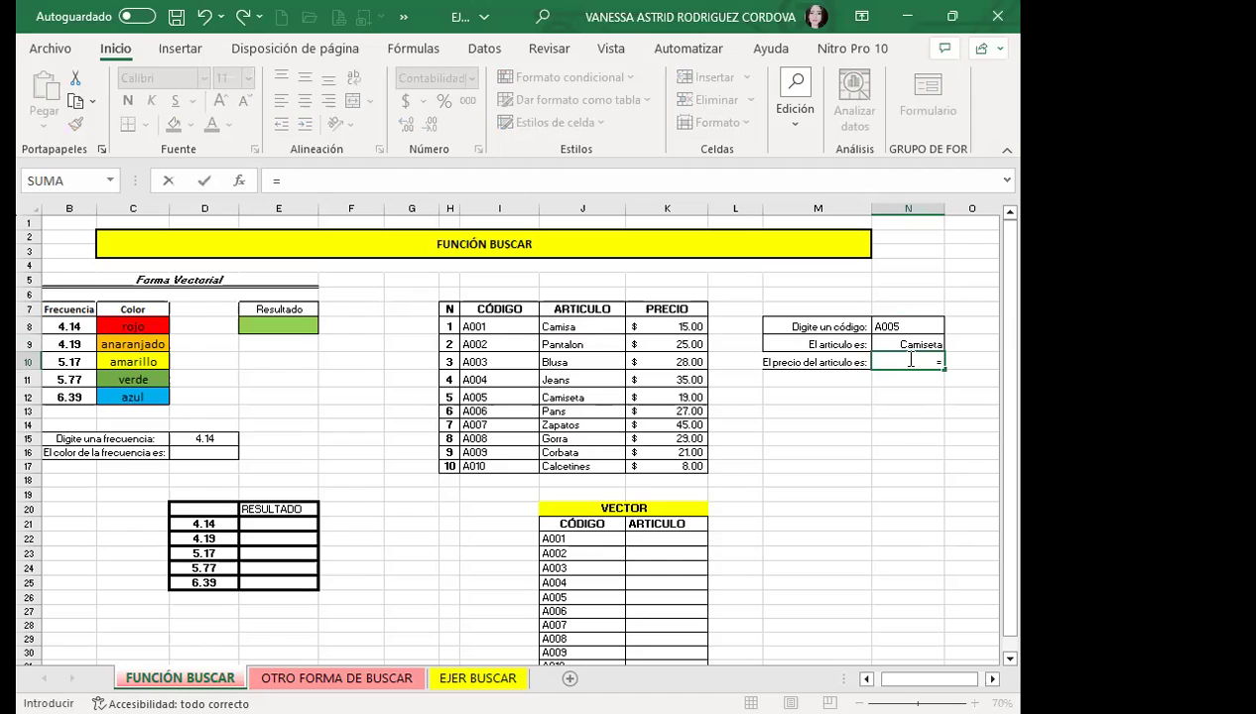
text(BUSCAR)
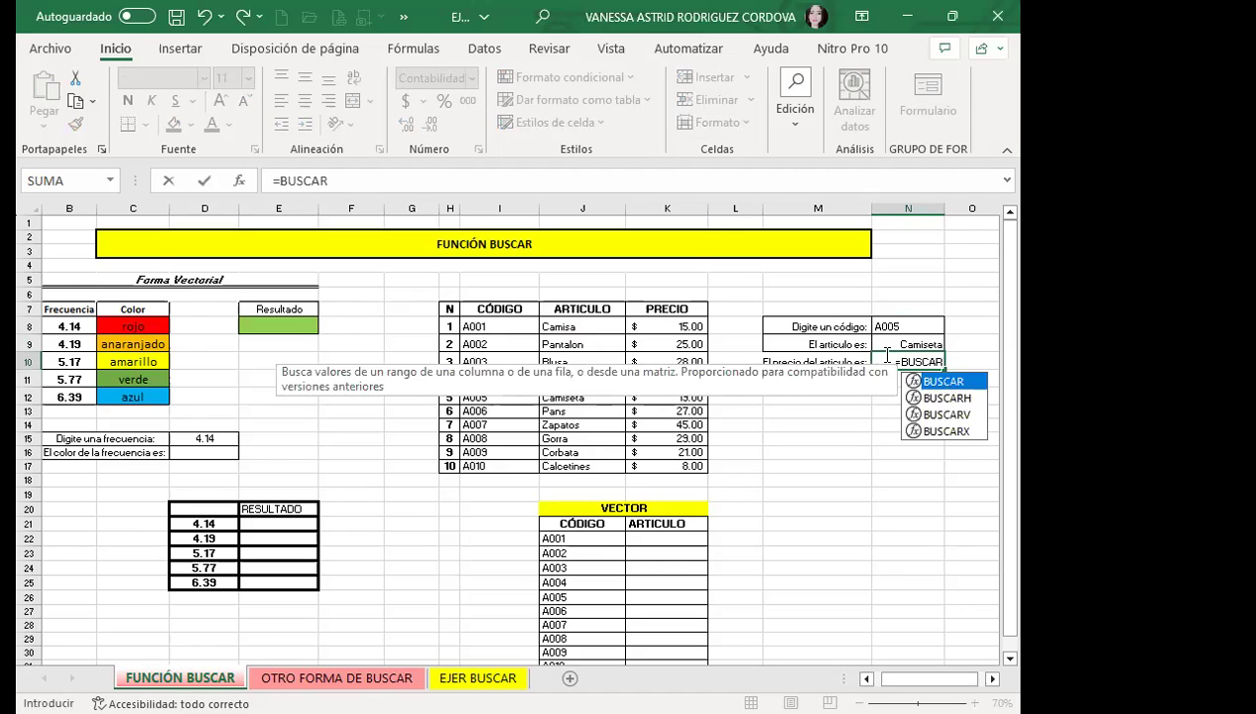
text(()
click(911, 326)
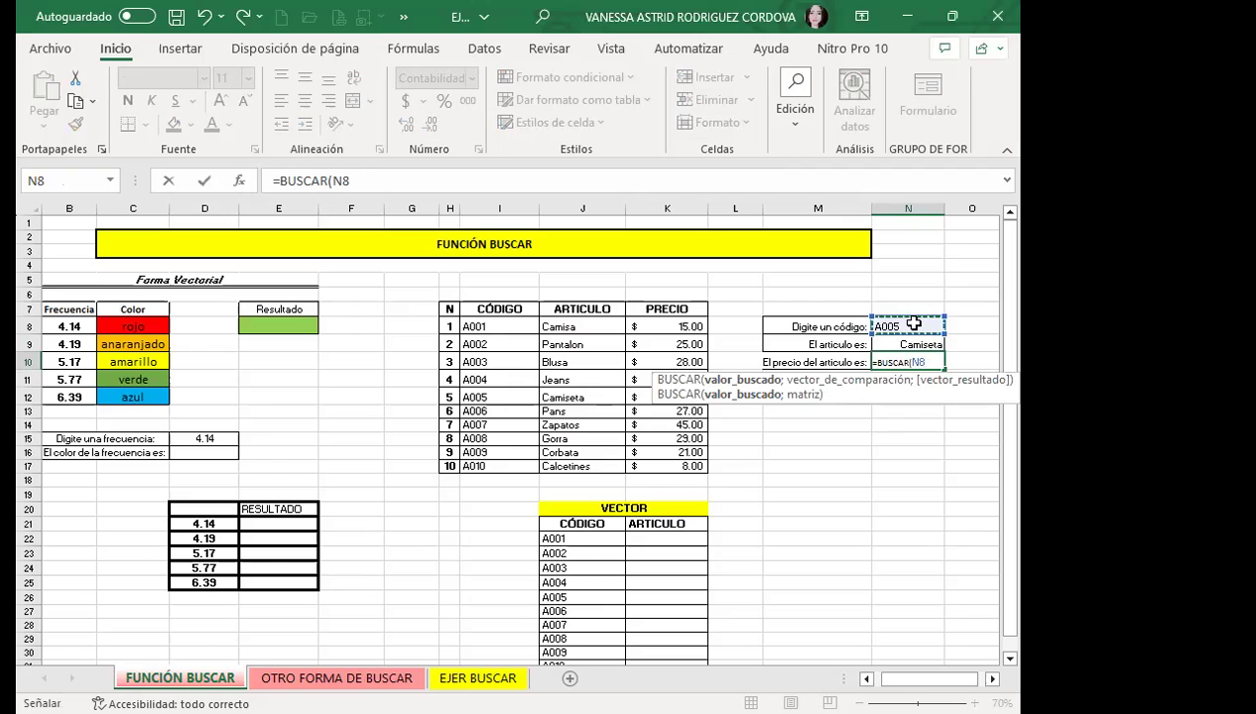
text(;)
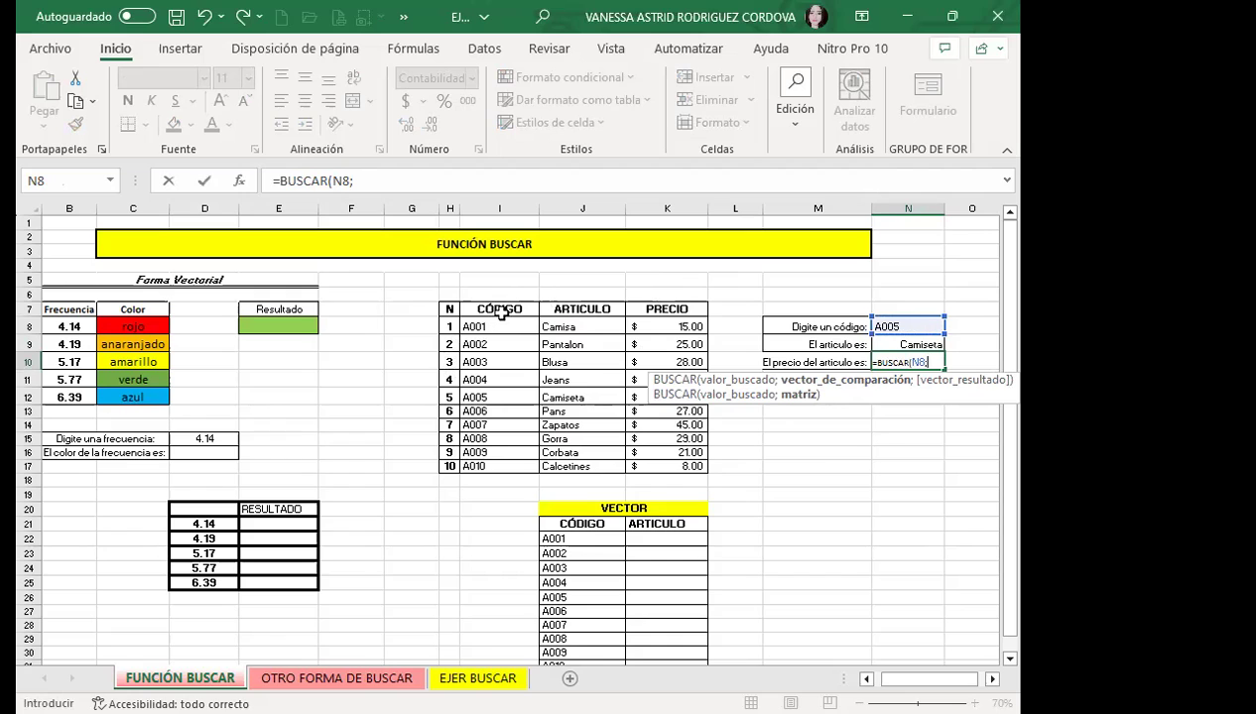
drag(503, 309, 499, 461)
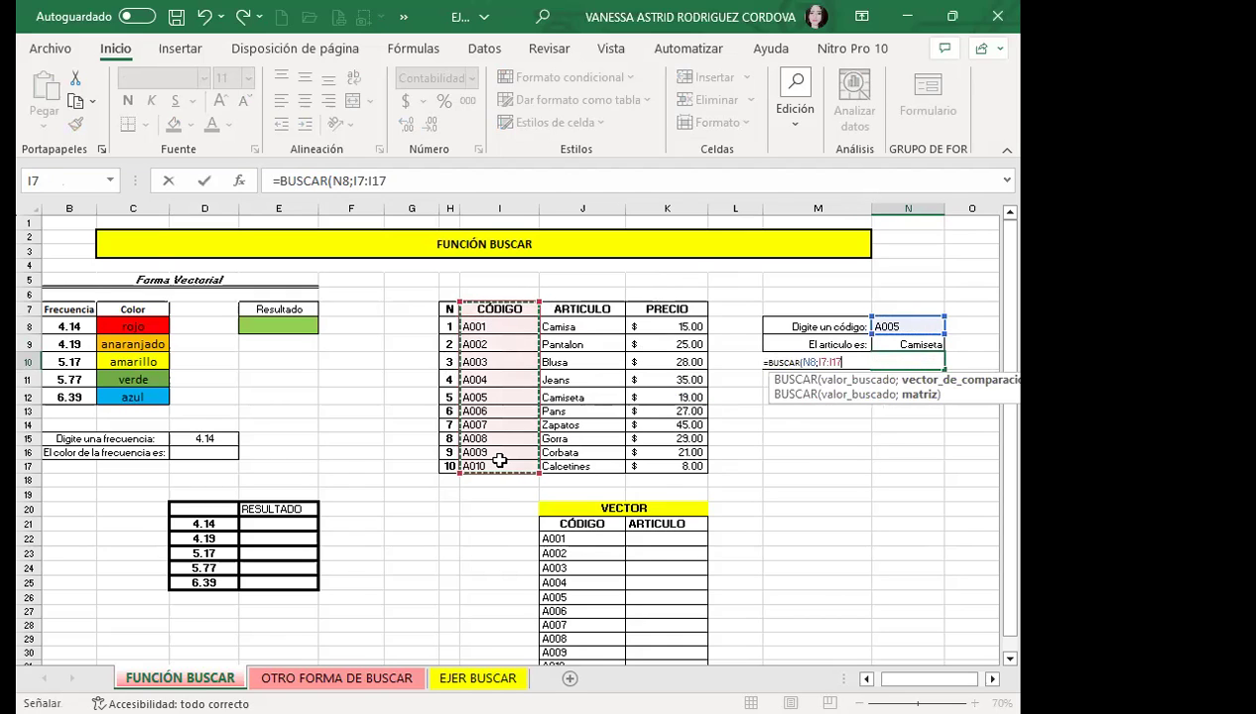
text(;)
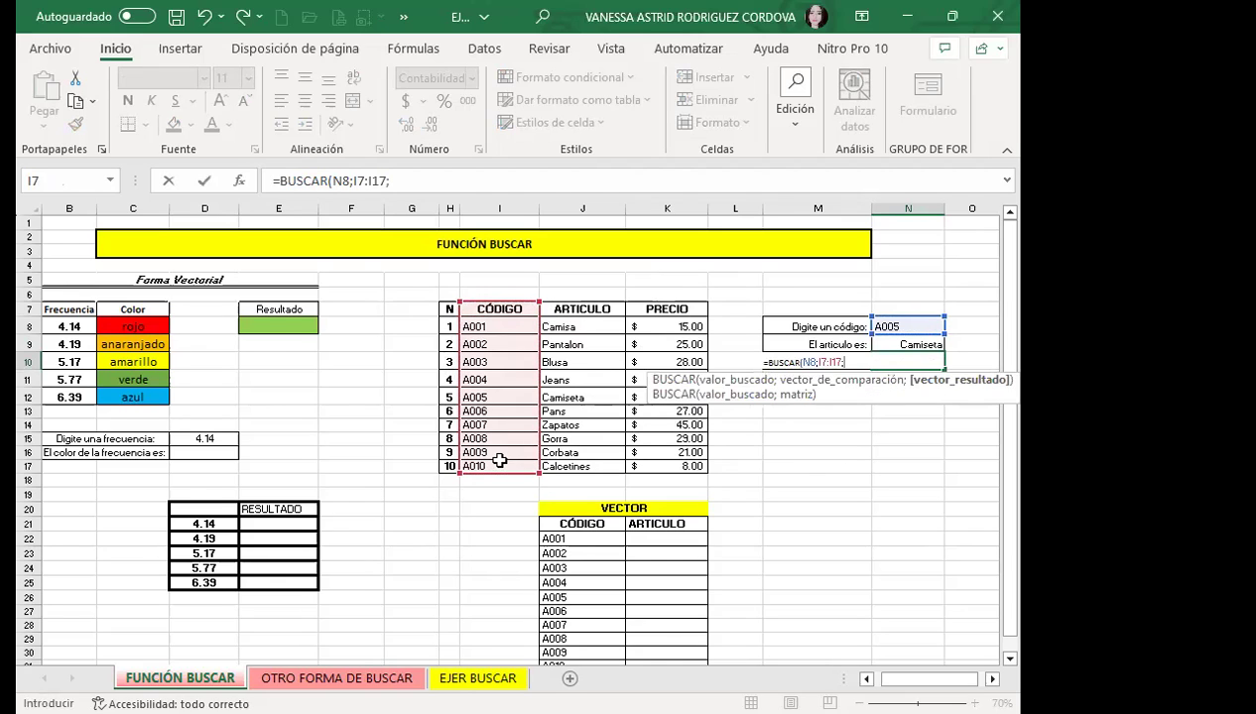
drag(670, 311, 667, 466)
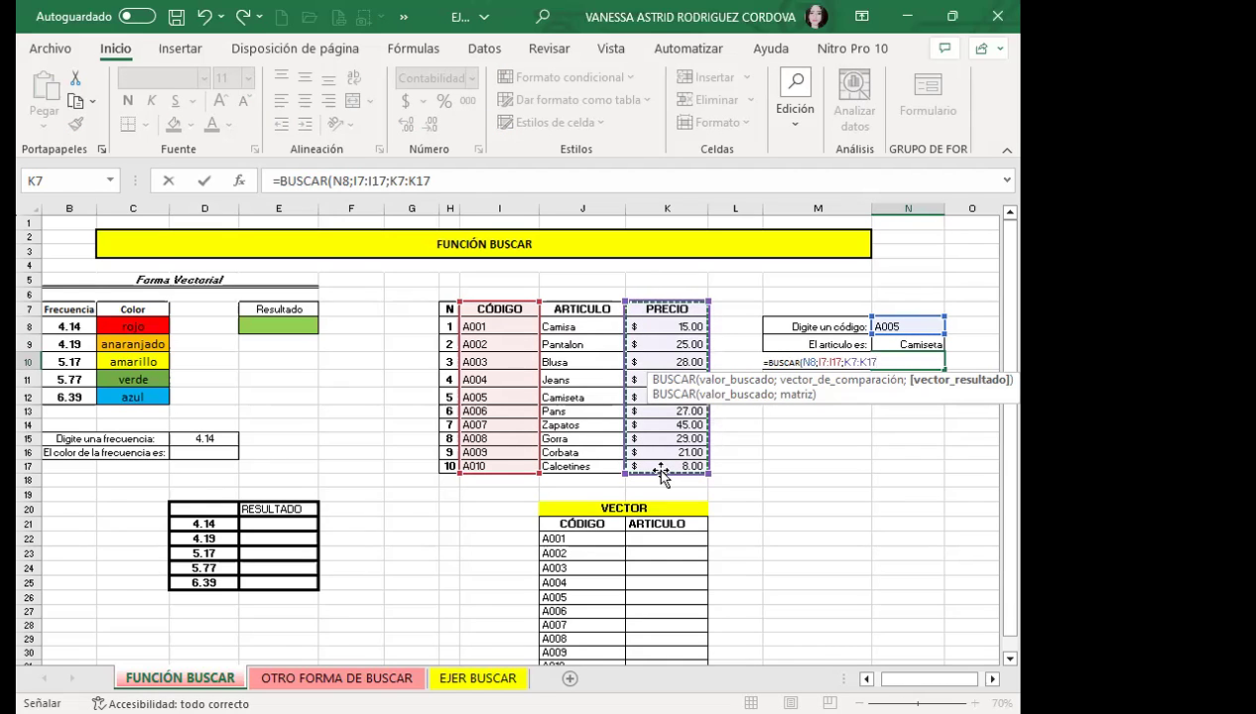
key(Return)
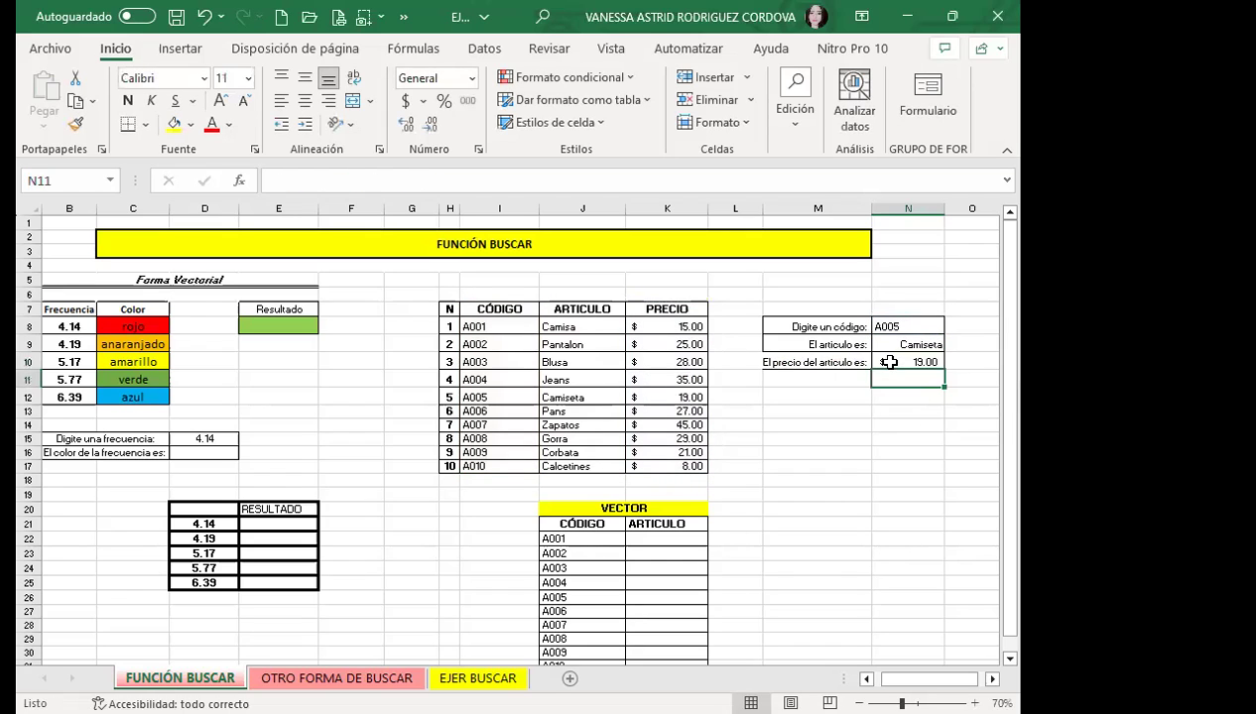
click(889, 363)
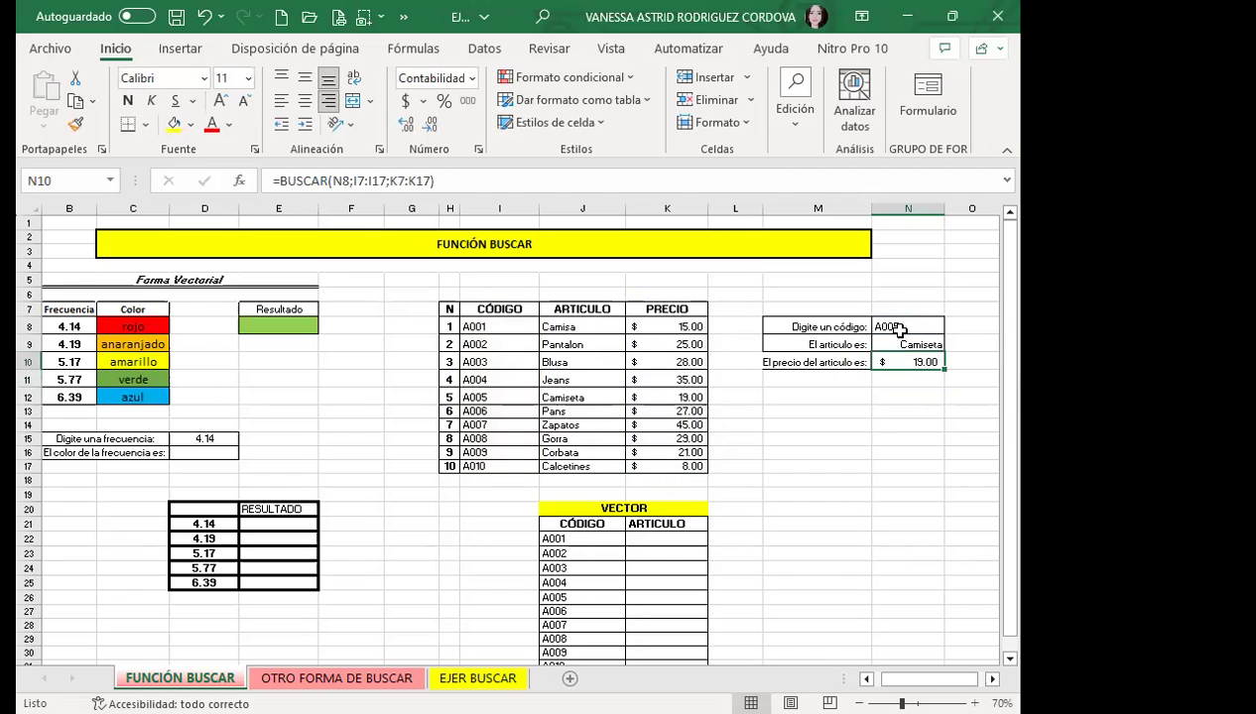
- Enter code A009 in N8 and review the N9 and N10 lookup formulas
click(905, 320)
text(A)
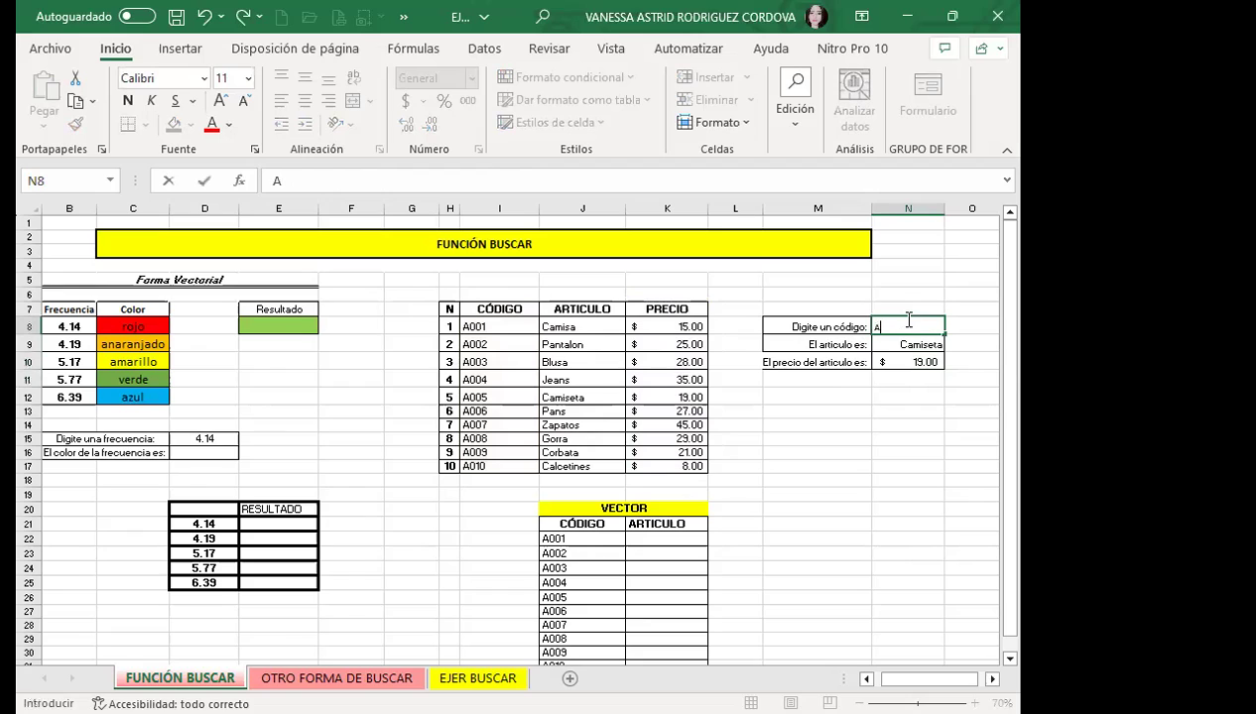
text(009)
key(Return)
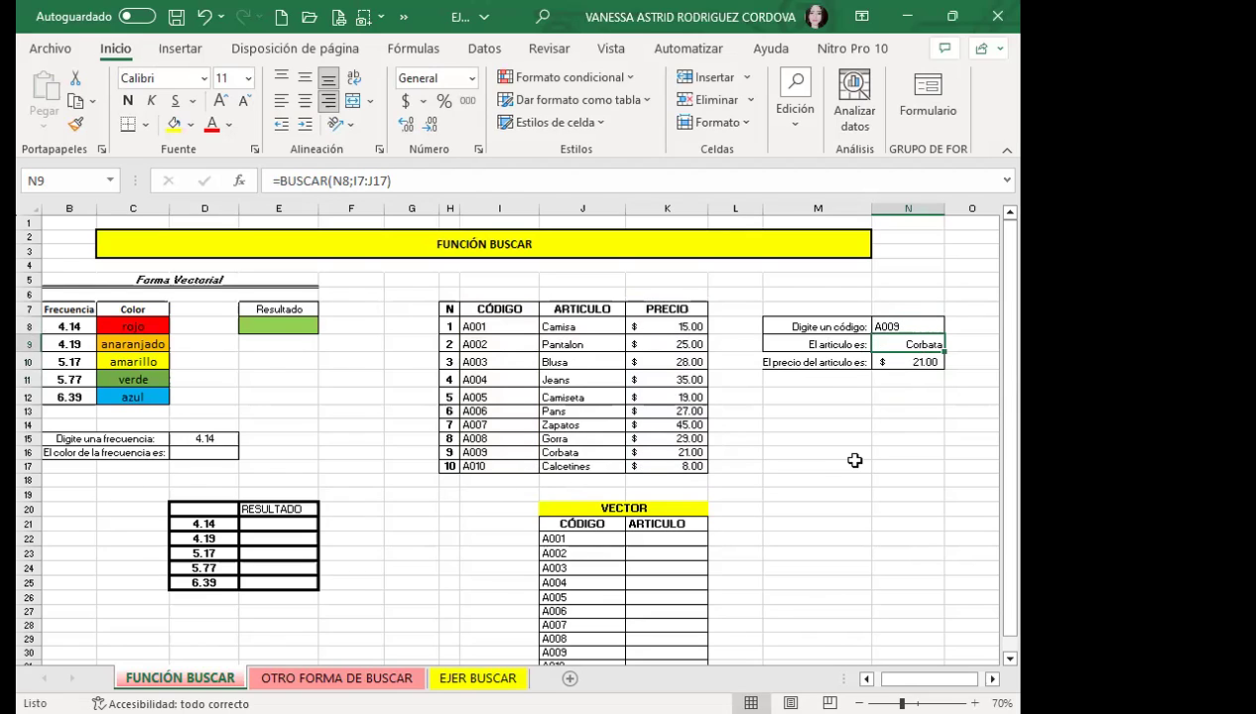
click(907, 324)
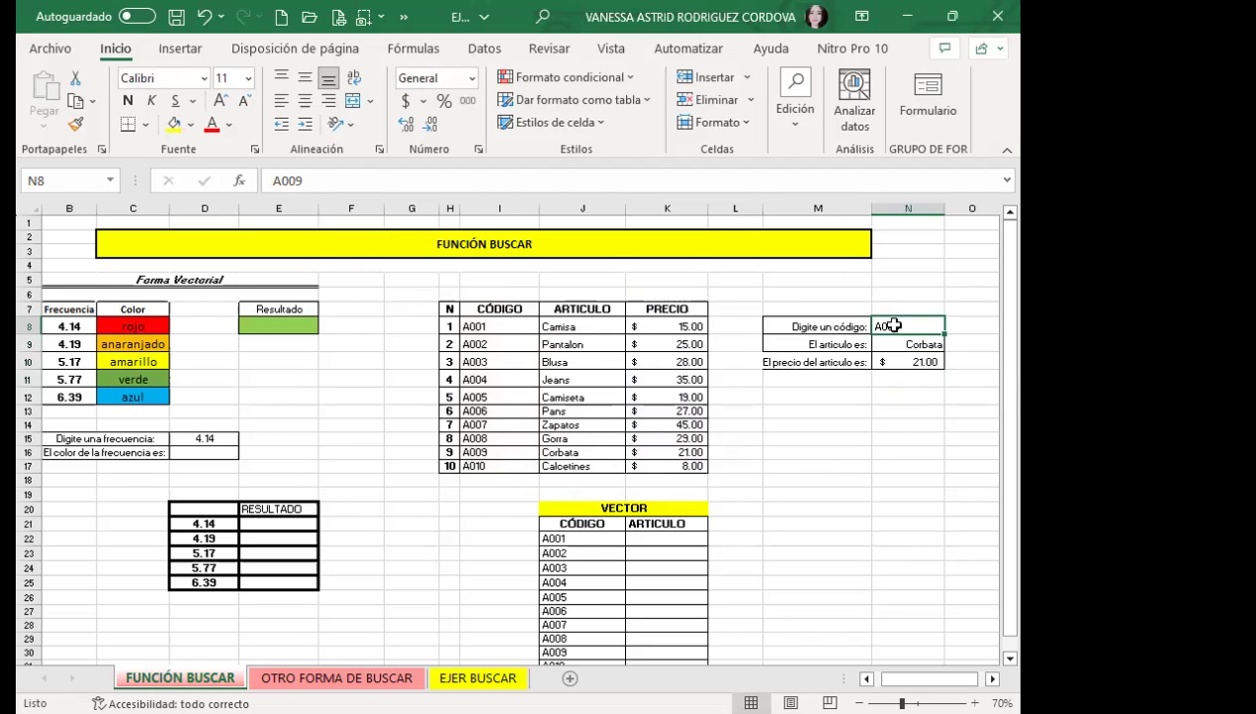
click(893, 342)
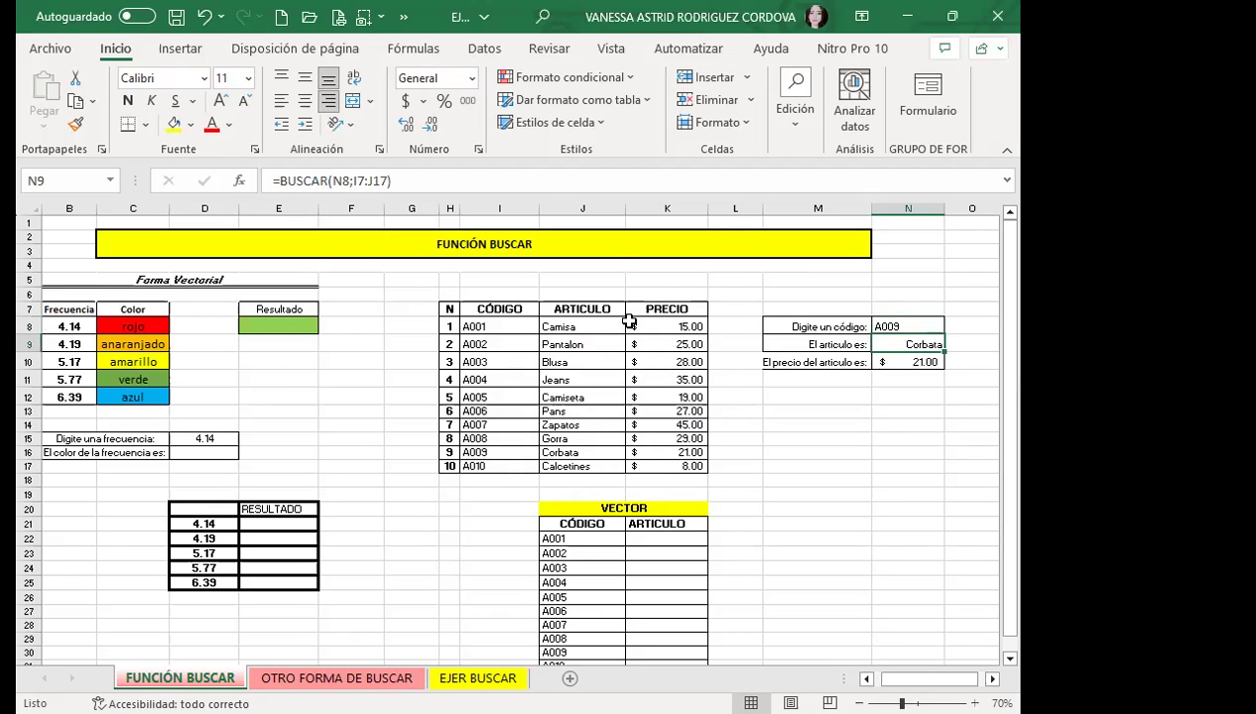
click(899, 362)
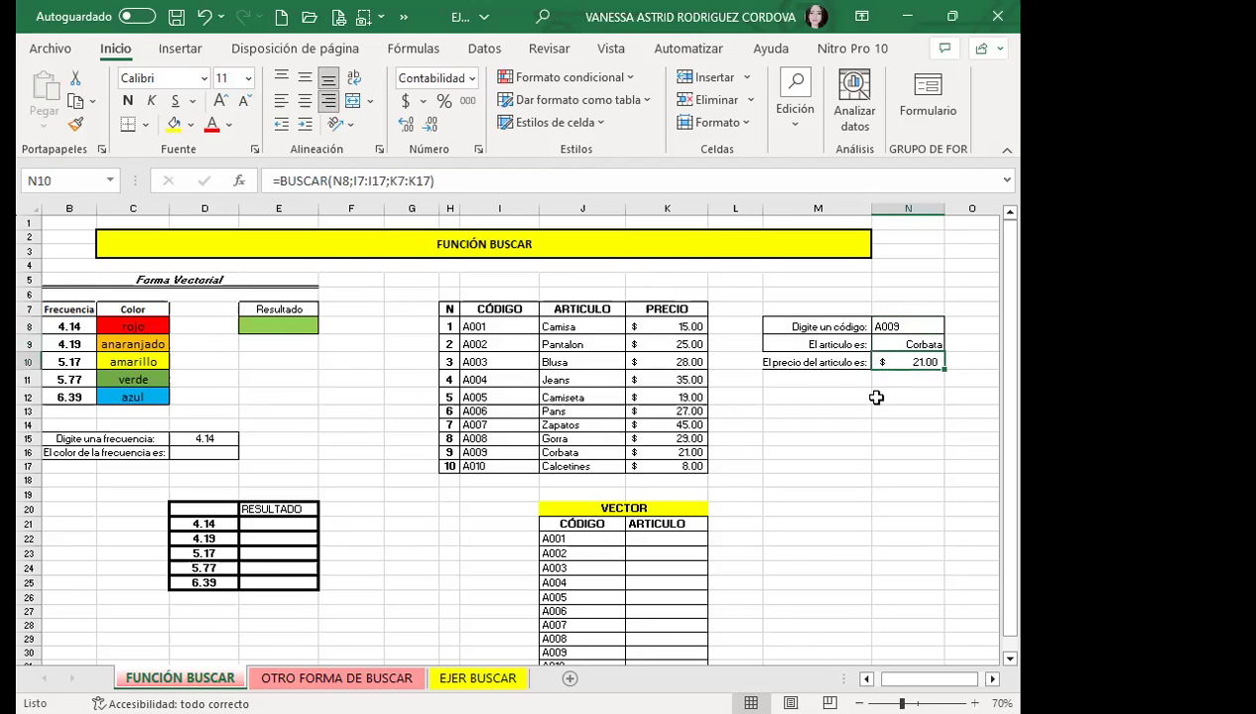
click(905, 328)
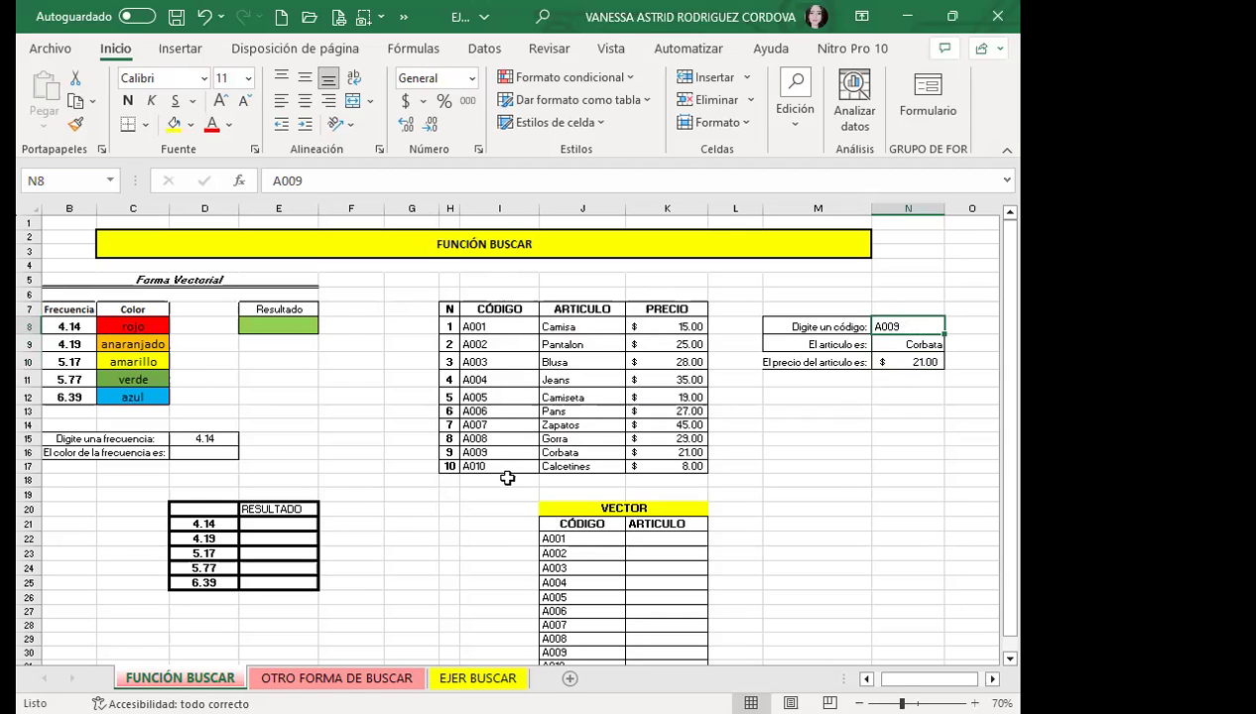
- Scroll back to the lookup block and recheck N9's article formula
scroll(509, 476, down, 4)
scroll(509, 476, down, 4)
scroll(509, 477, down, 5)
scroll(509, 477, down, 3)
scroll(508, 476, down, 2)
scroll(509, 476, down, 1)
scroll(512, 491, down, 1)
scroll(513, 499, down, 1)
scroll(513, 496, up, 7)
scroll(513, 491, up, 4)
scroll(513, 486, up, 3)
scroll(513, 483, up, 4)
scroll(513, 483, up, 4)
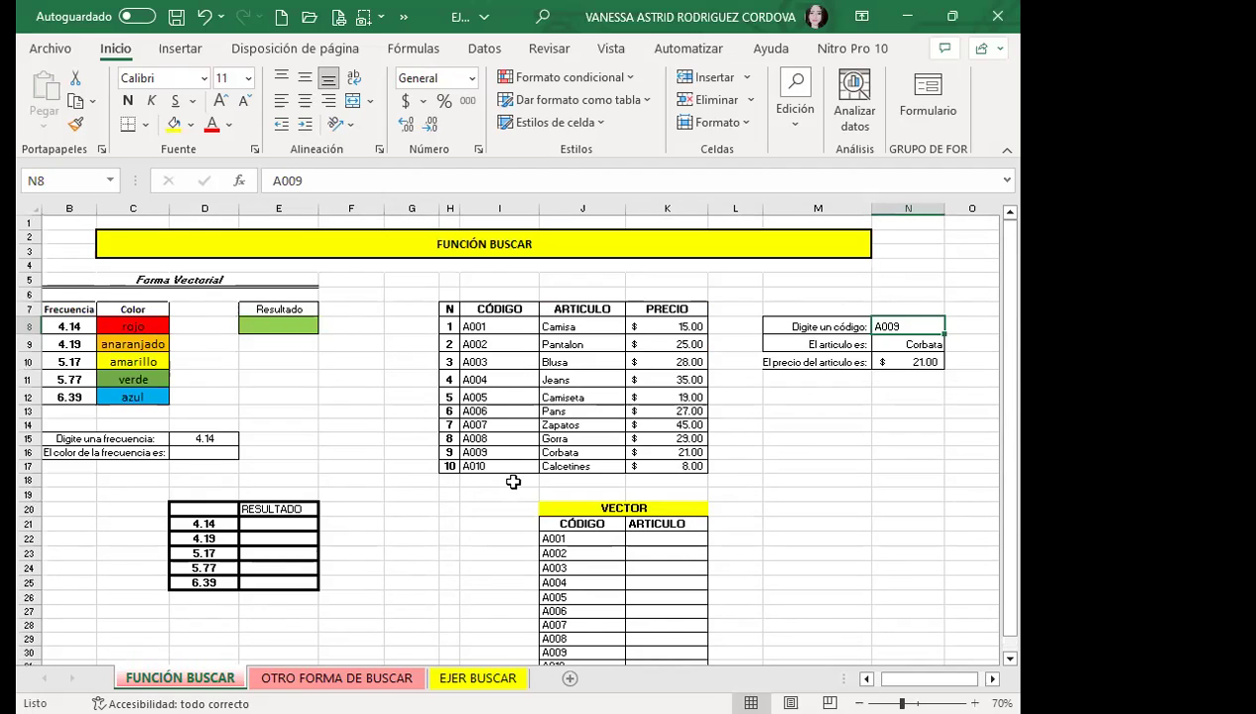
click(490, 538)
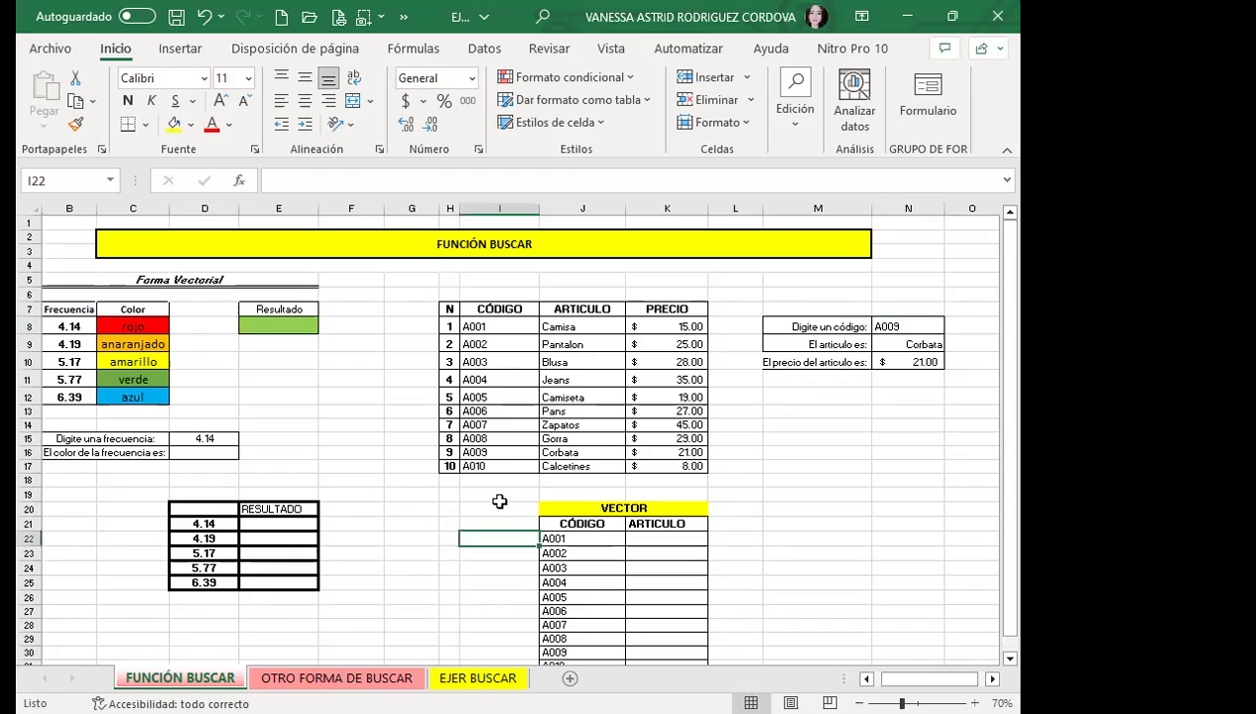
click(908, 342)
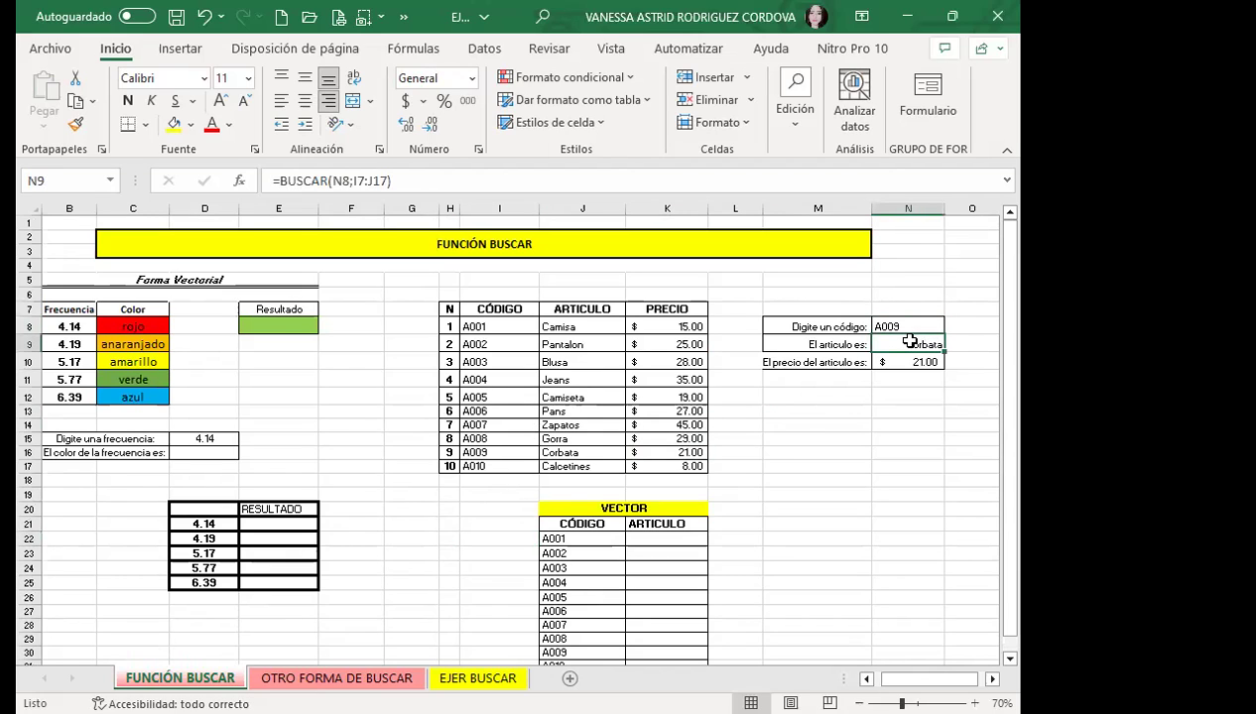
click(886, 397)
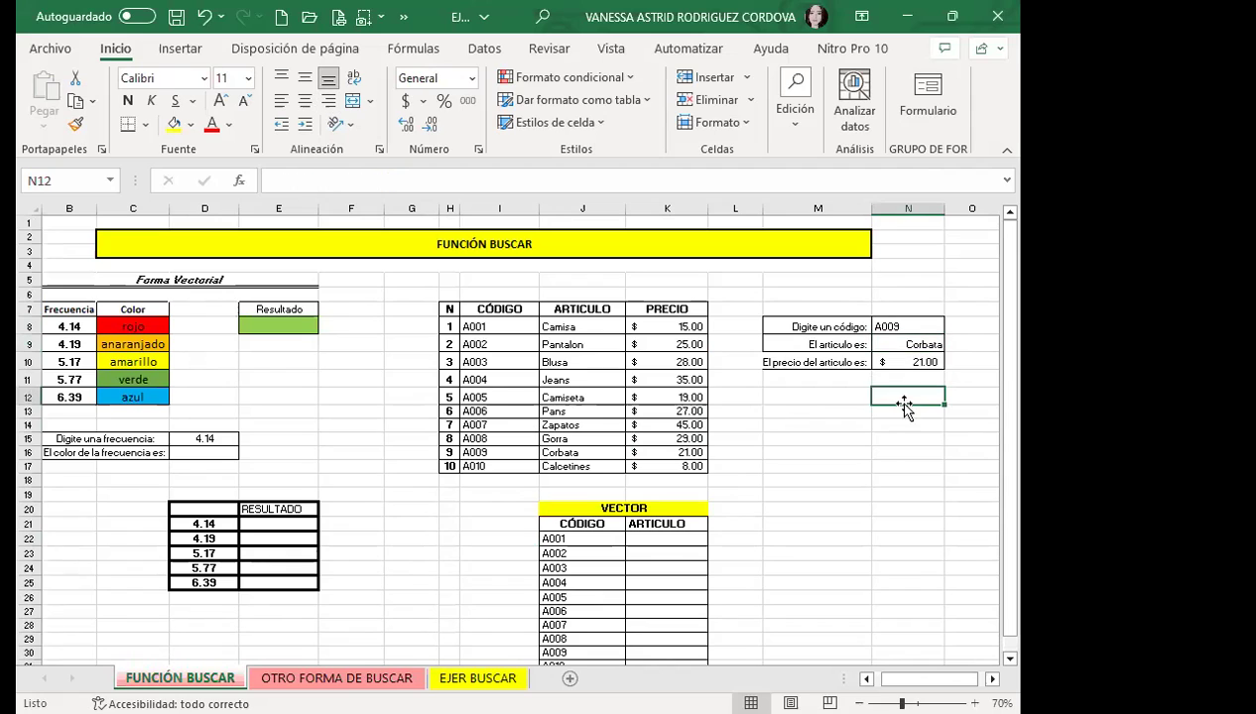
- Make the M8:N10 lookup block bold and centered
drag(814, 327, 893, 359)
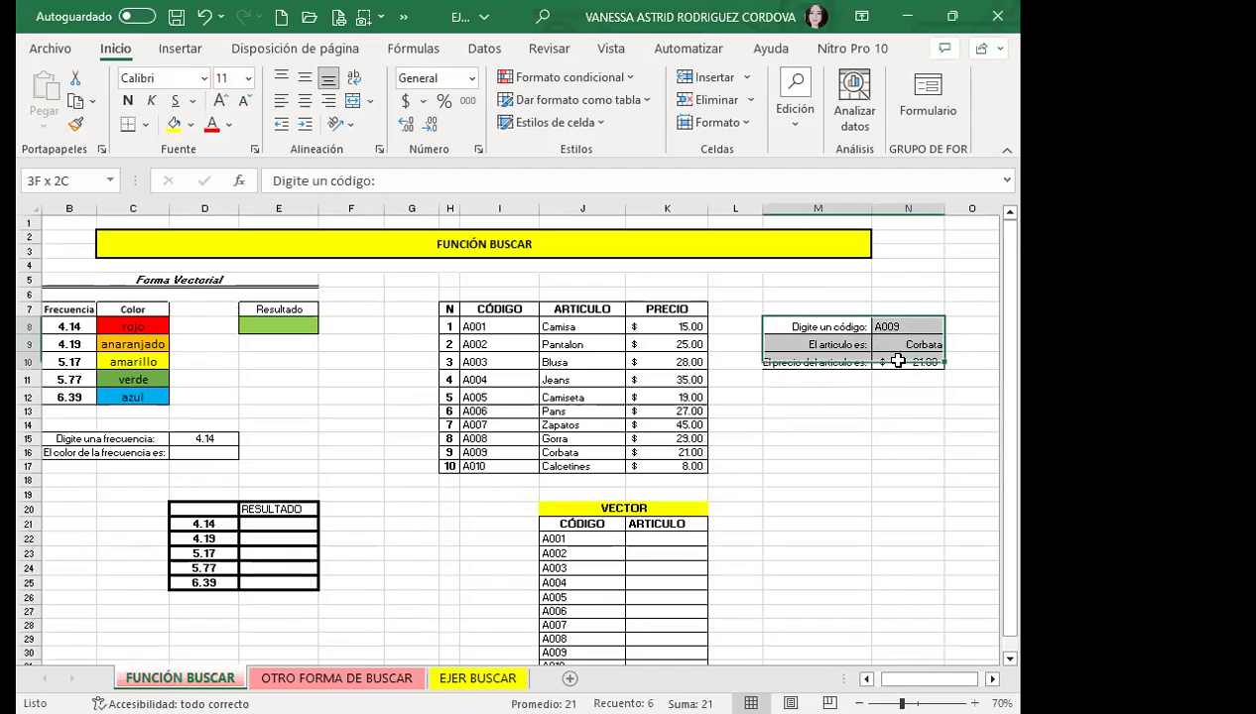
click(127, 100)
click(304, 100)
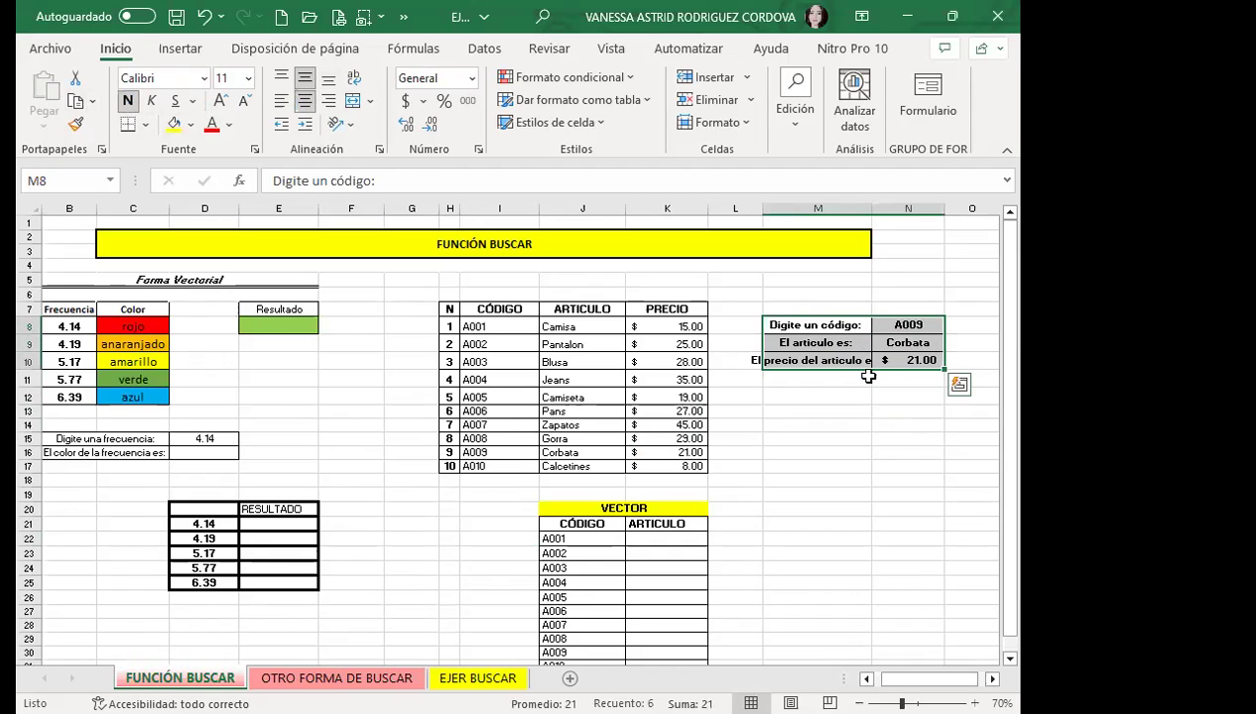
click(910, 378)
- Autofit column M so 'El precio del articulo es:' shows in full
click(812, 360)
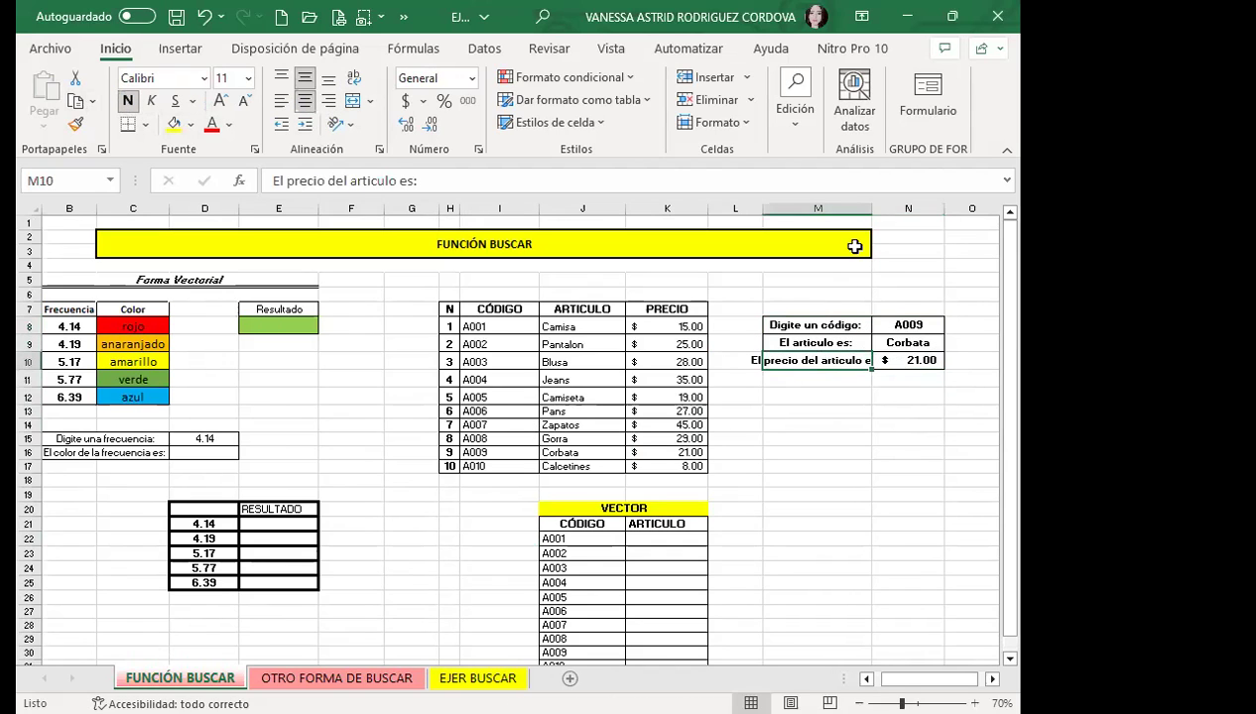
double_click(872, 212)
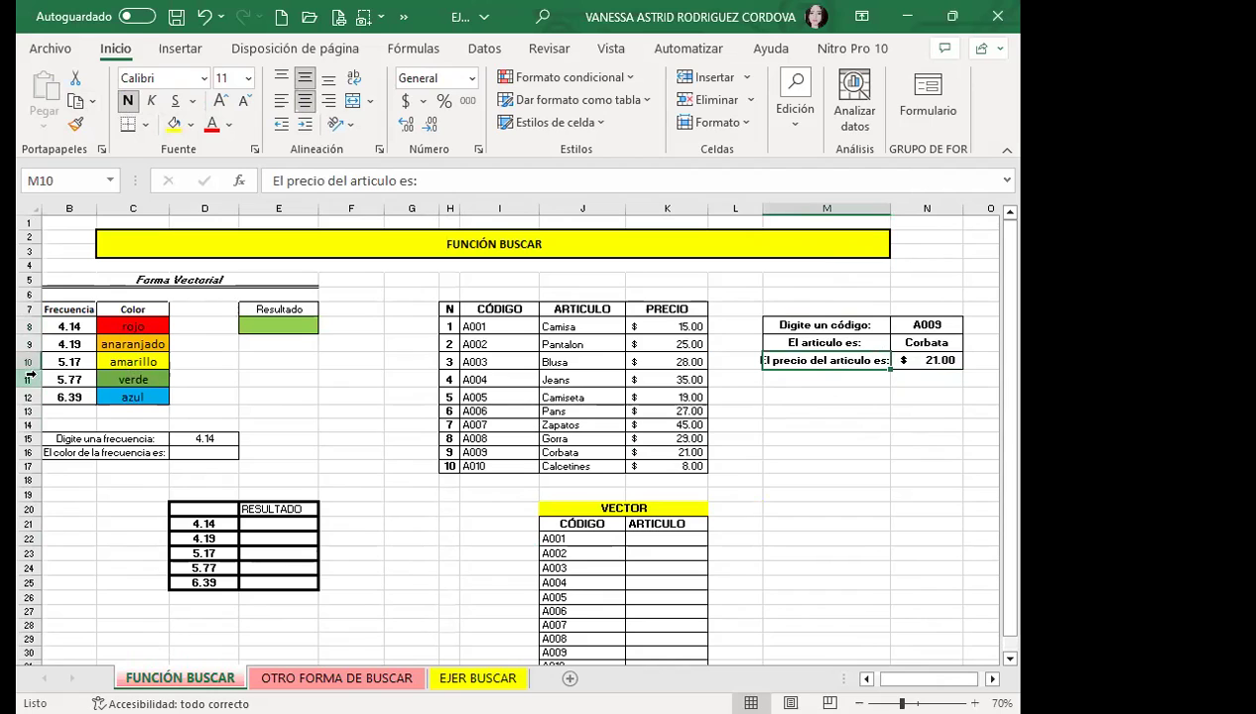
drag(31, 363, 31, 380)
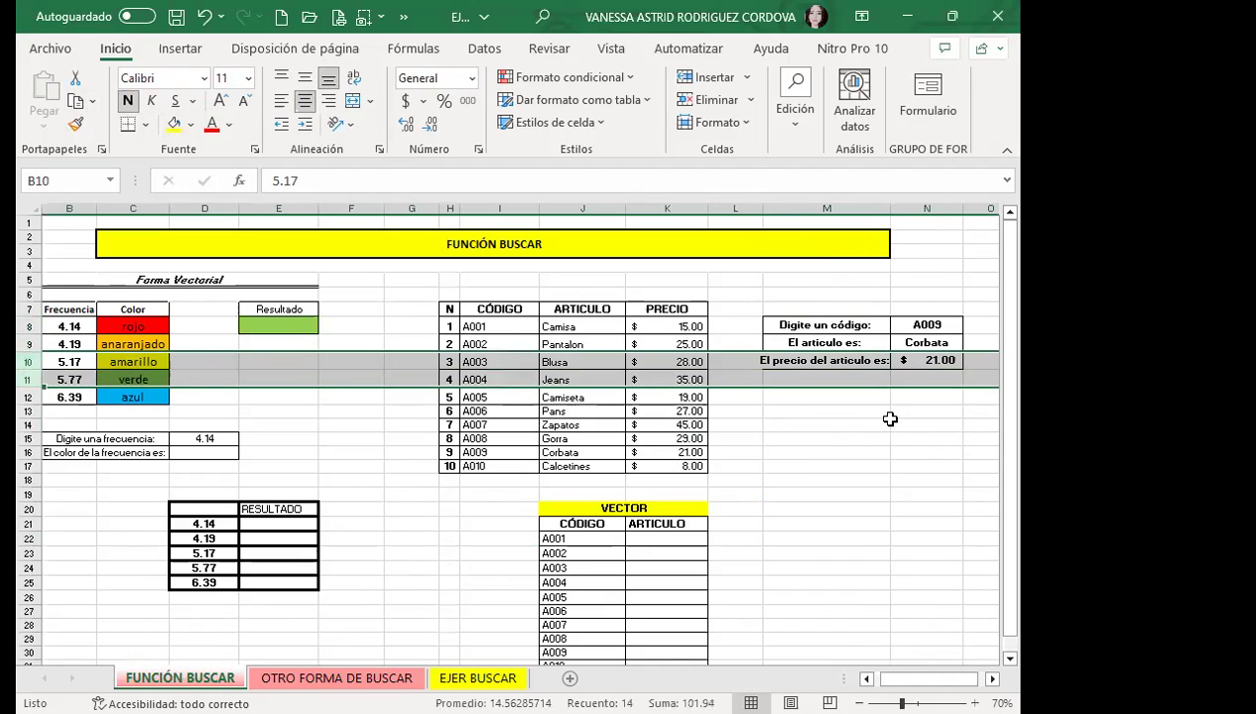
click(903, 424)
click(934, 325)
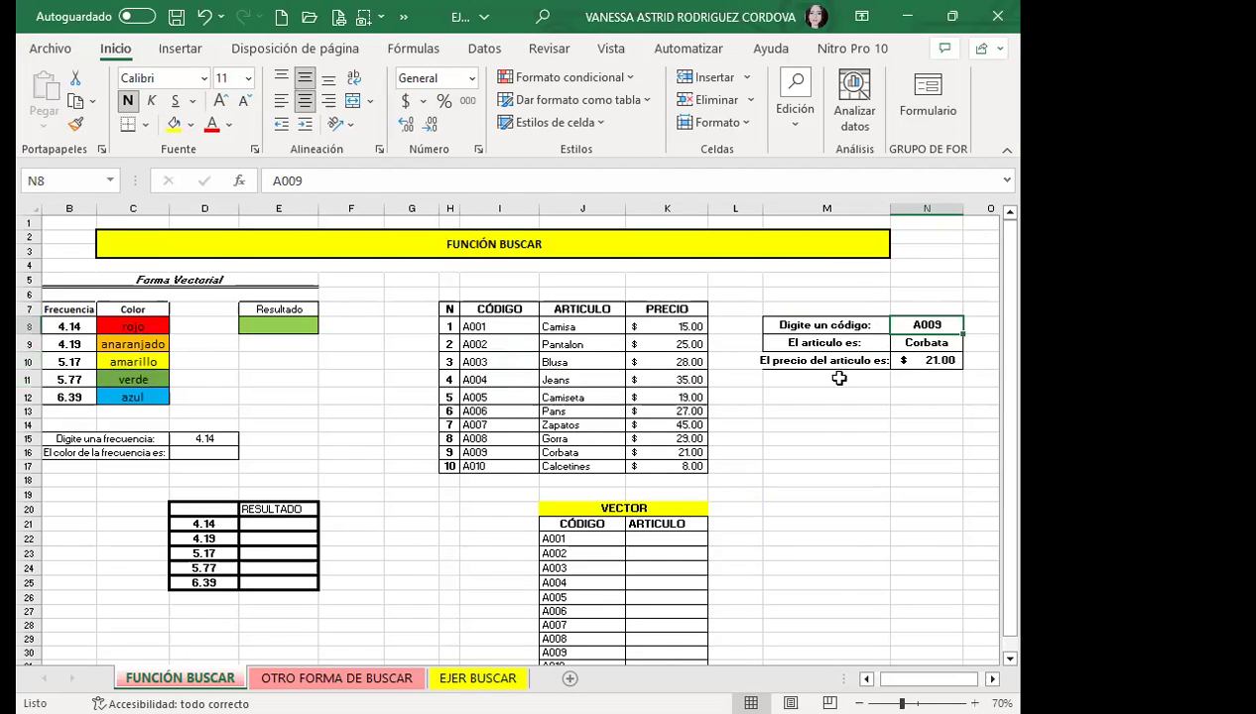
click(923, 346)
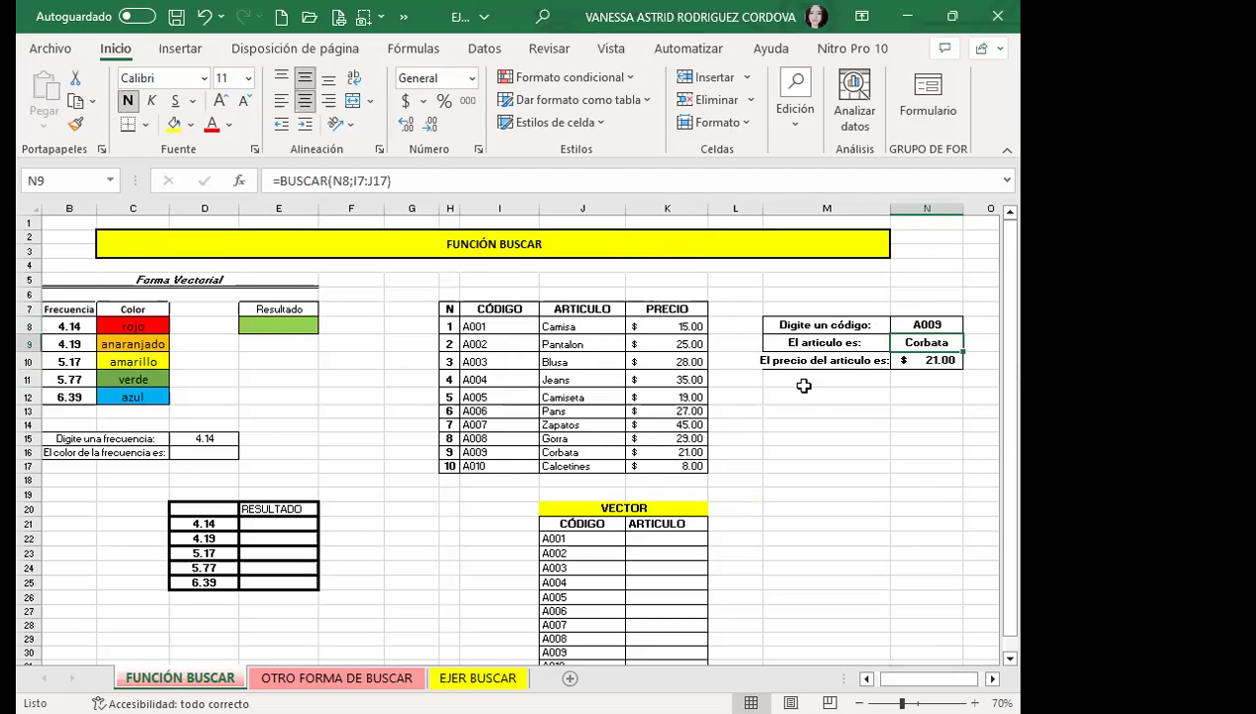
click(918, 324)
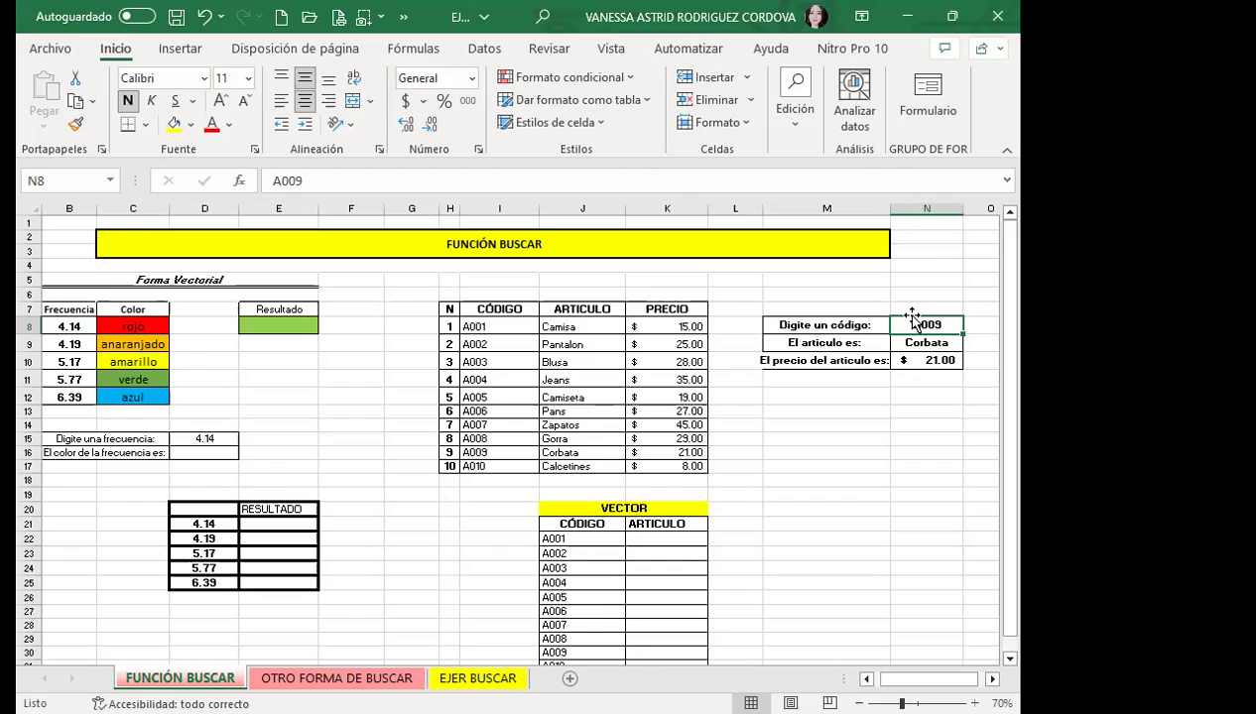
- Delete the code in N8 so the article and price lookups show #N/D
key(Delete)
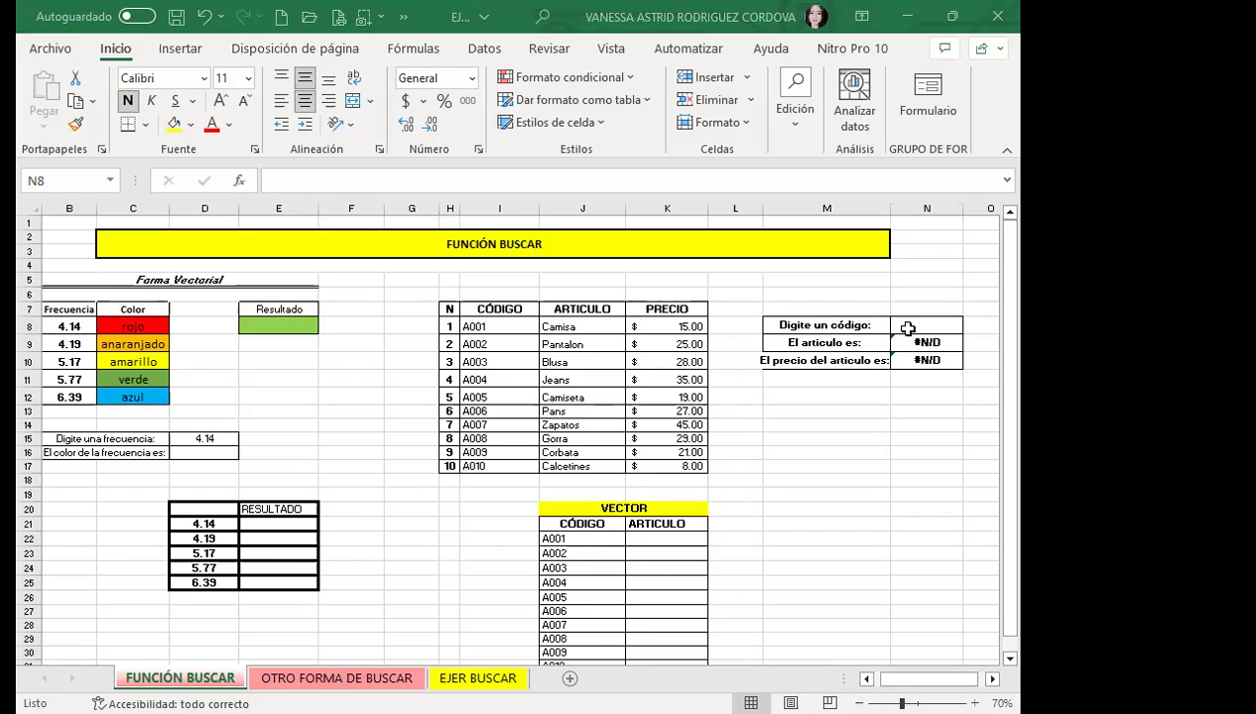
click(907, 328)
- Give N8 list validation sourced from =$I$8:$I$17, offering codes A001–A010
click(929, 323)
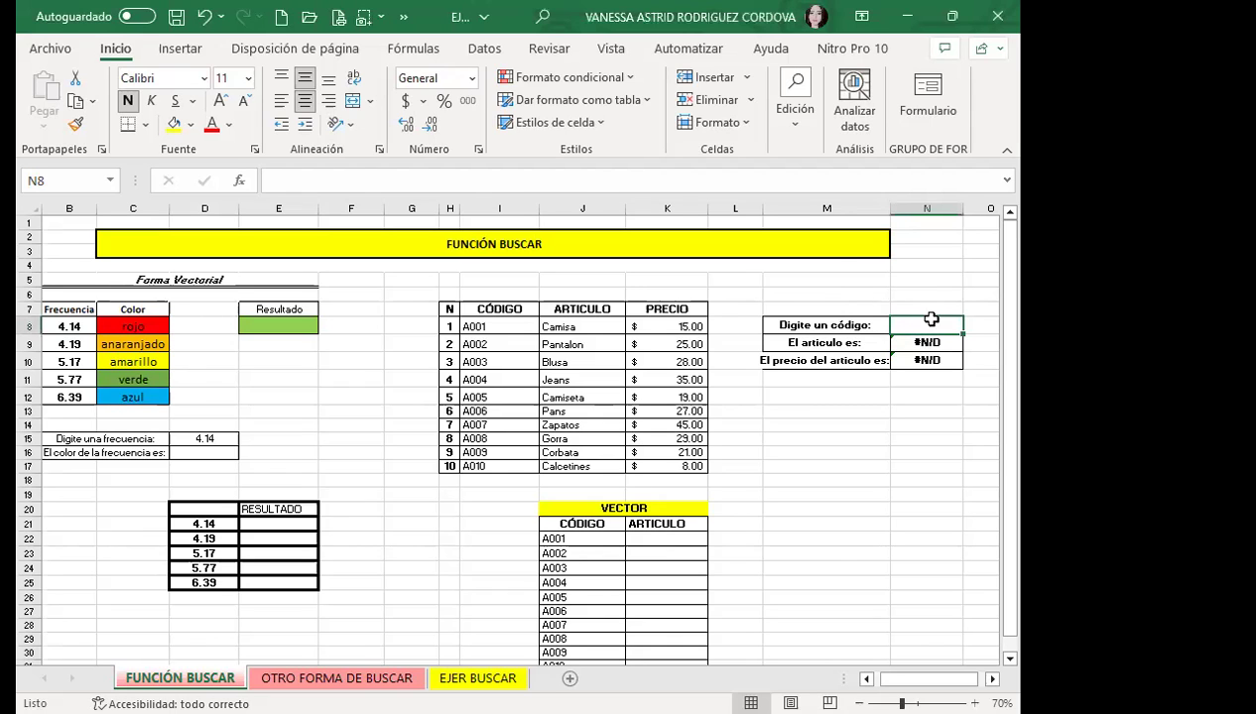
click(484, 47)
click(739, 124)
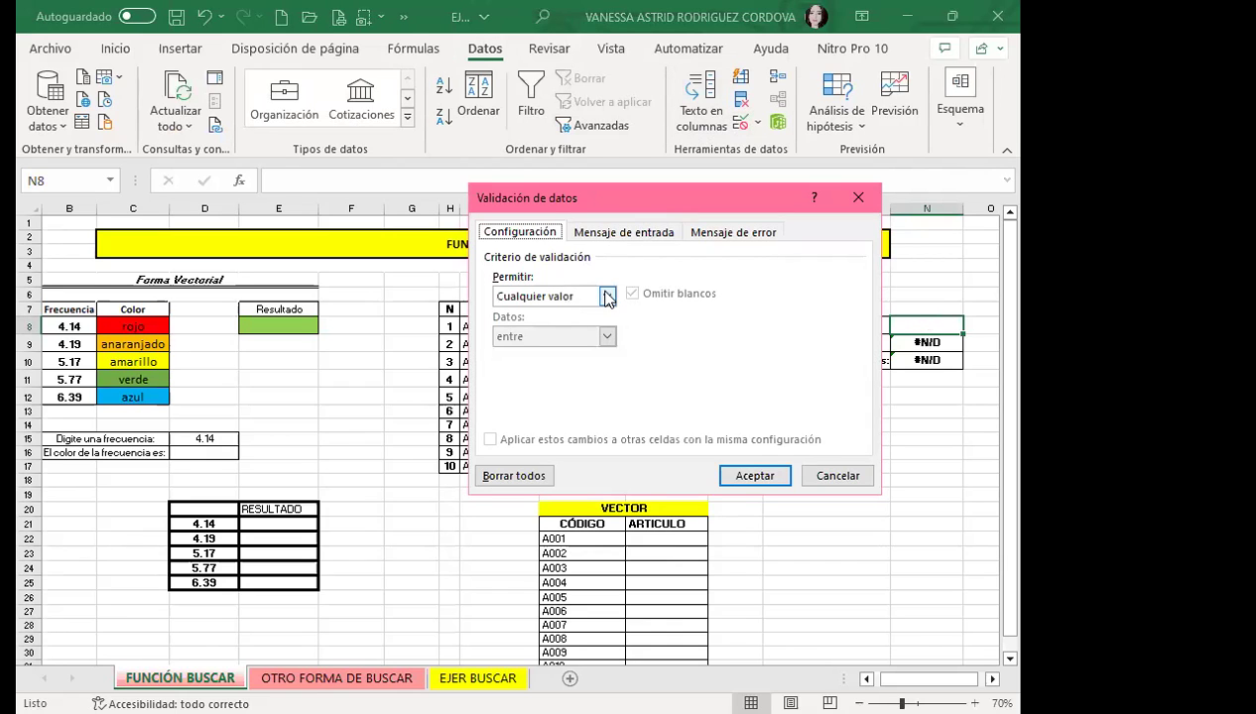
click(607, 298)
click(521, 354)
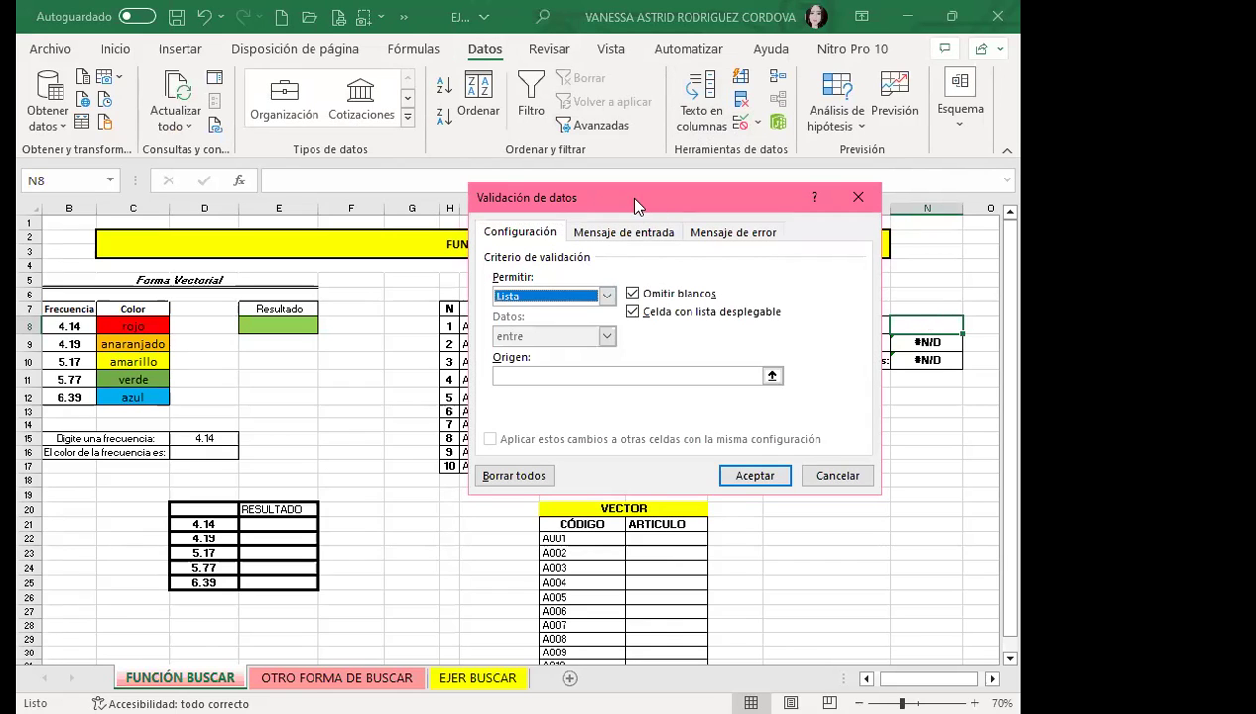
drag(638, 205, 797, 200)
click(685, 370)
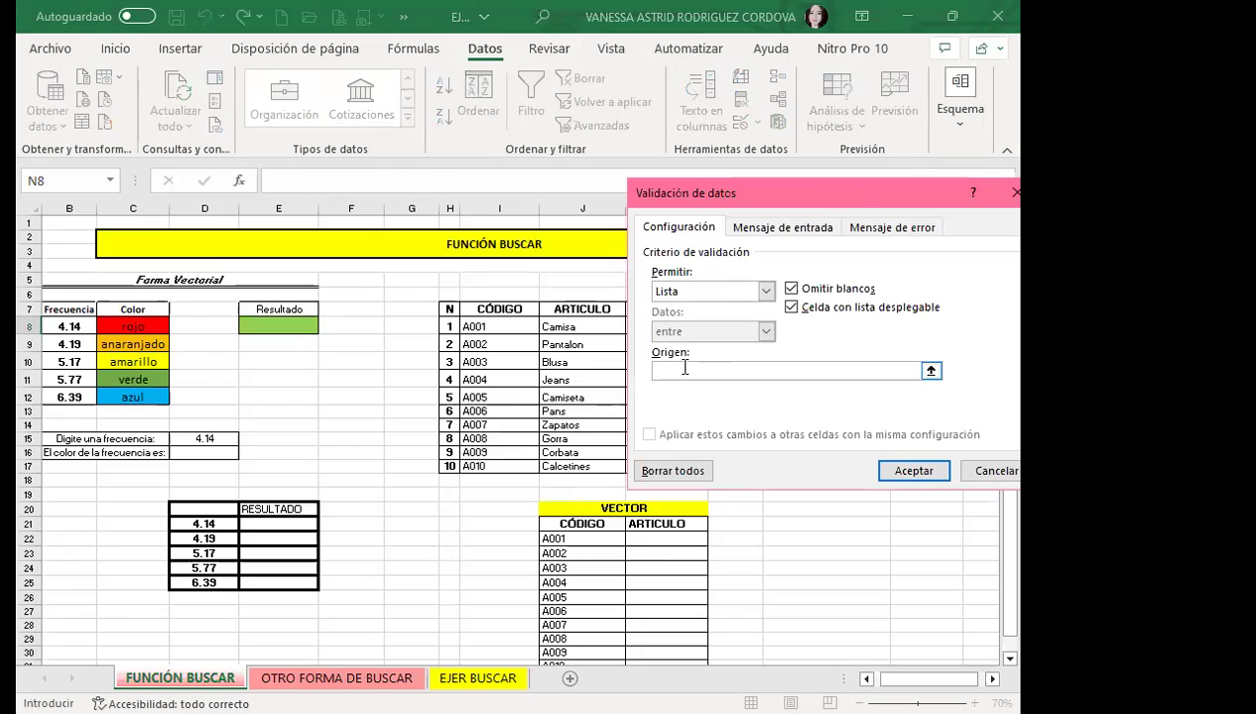
text(=)
click(499, 325)
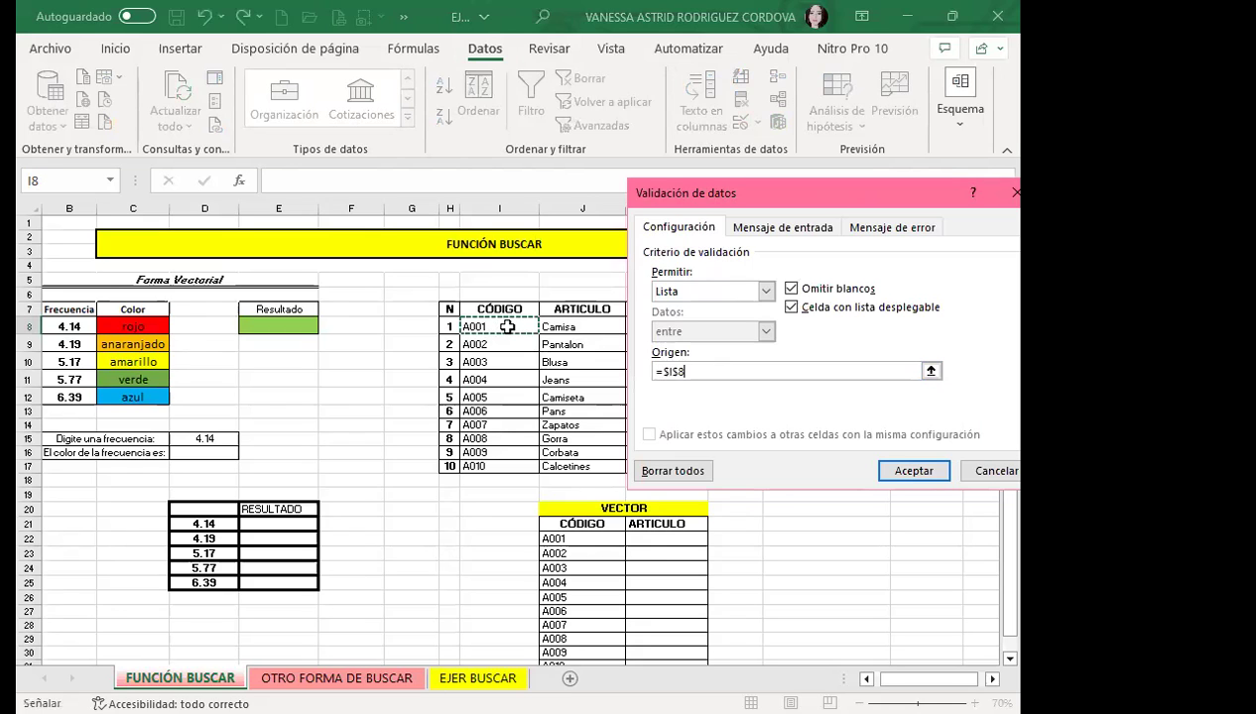
key(ctrl+shift+Down)
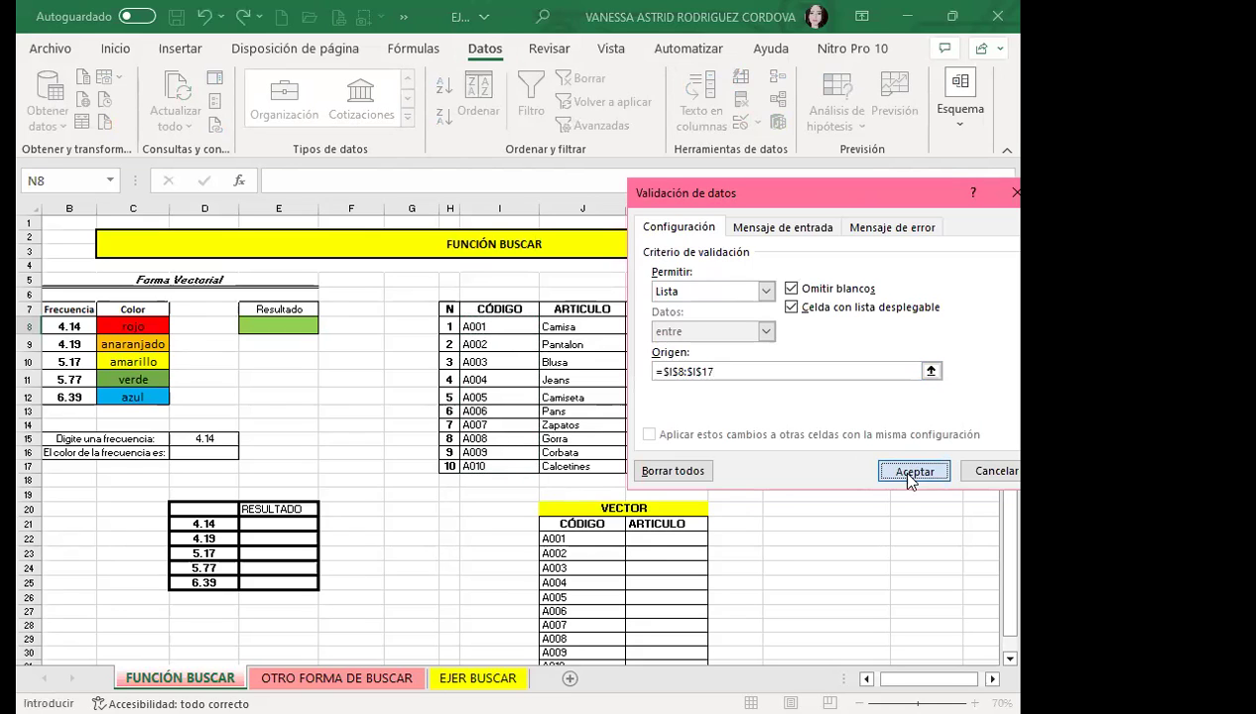
key(Return)
click(971, 325)
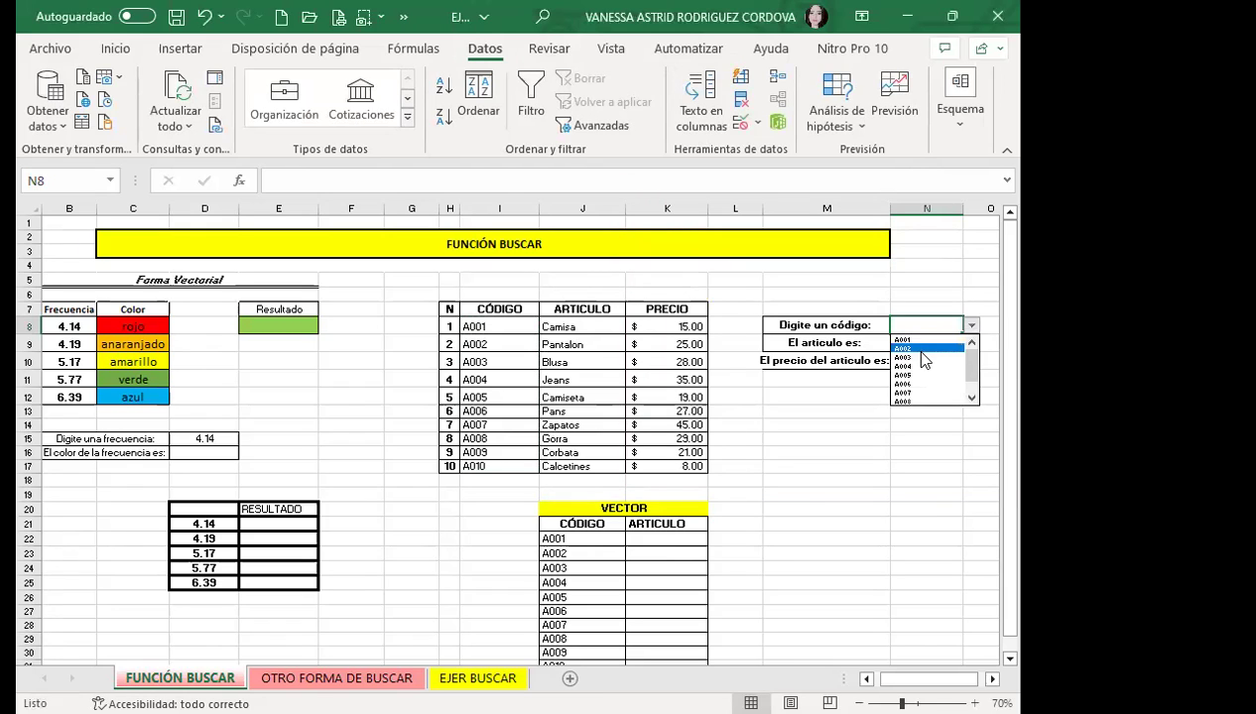
- Pick codes A002, A006 and A010 in N8, checking the article and price each time
click(922, 353)
click(971, 325)
click(922, 373)
click(971, 327)
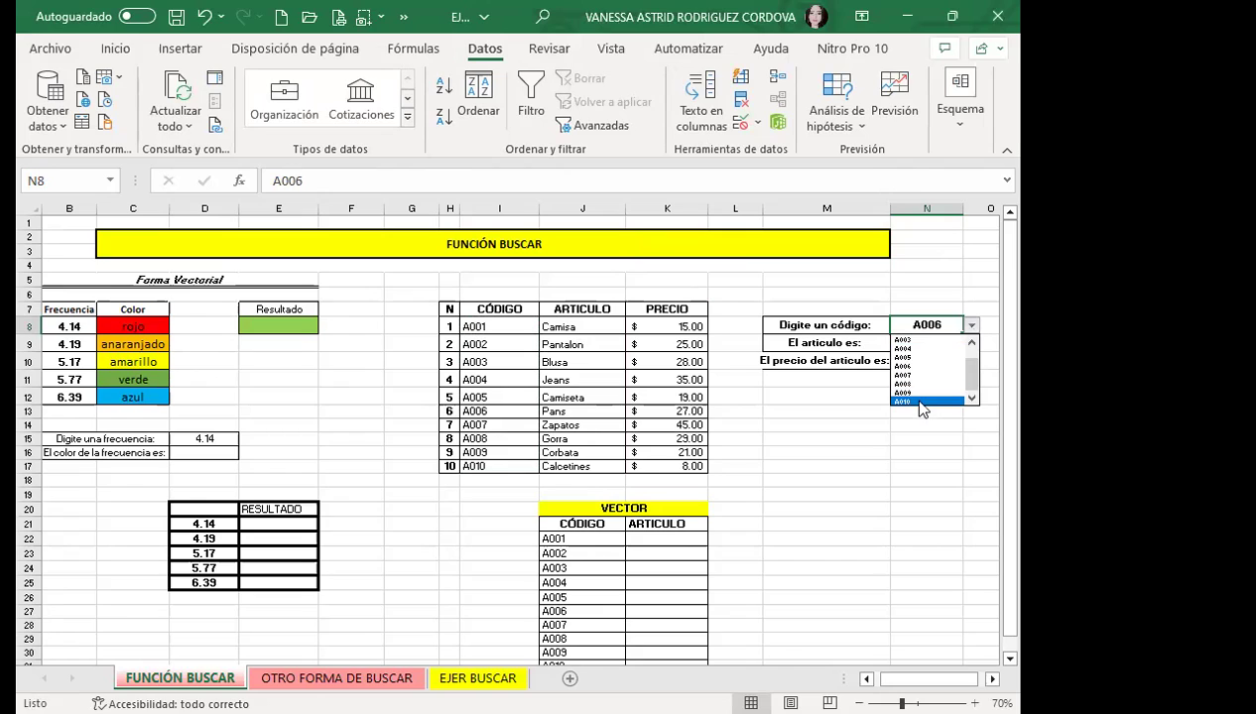
click(922, 401)
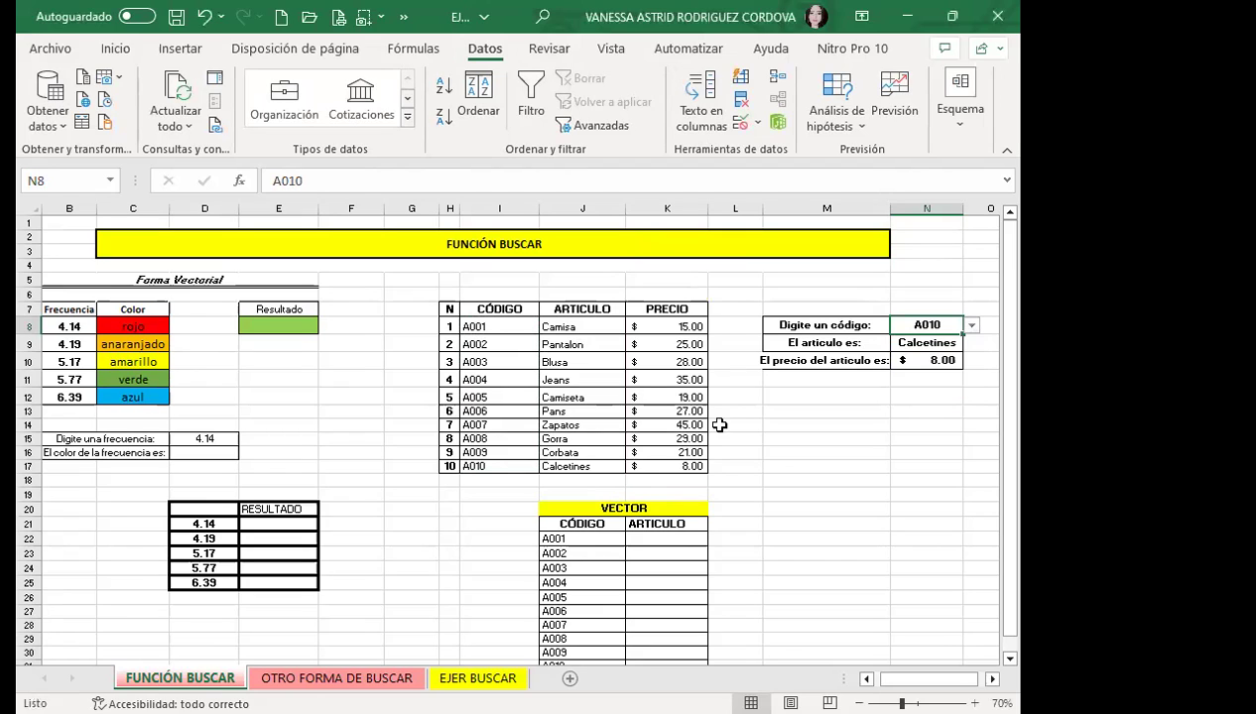
click(971, 327)
click(974, 328)
- Switch N8 to codes A004, A003, then A002 and check the lookup results
click(971, 326)
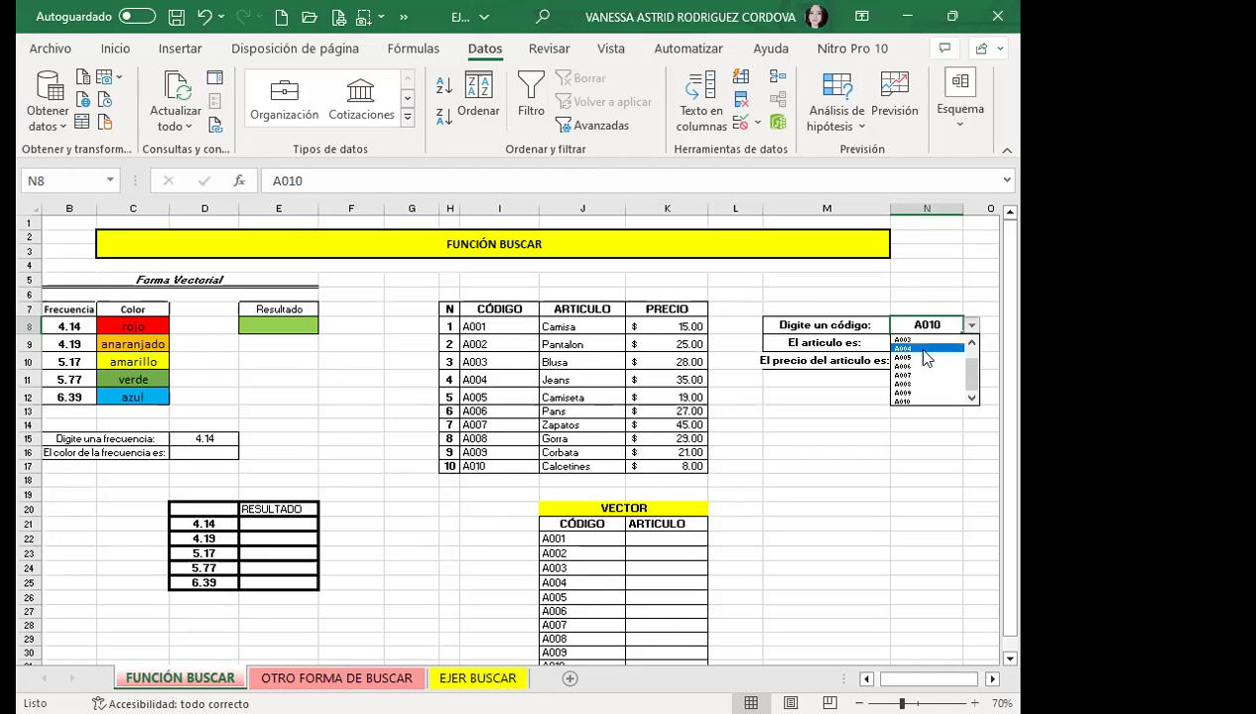
click(925, 350)
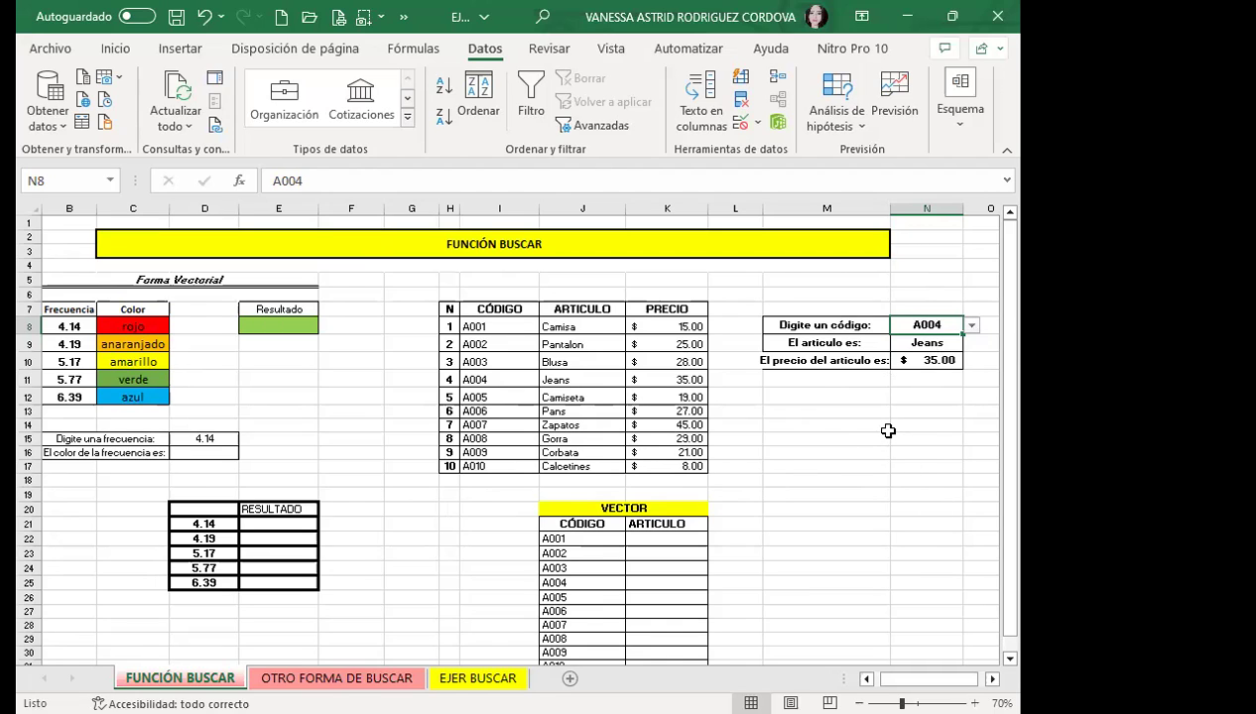
click(971, 325)
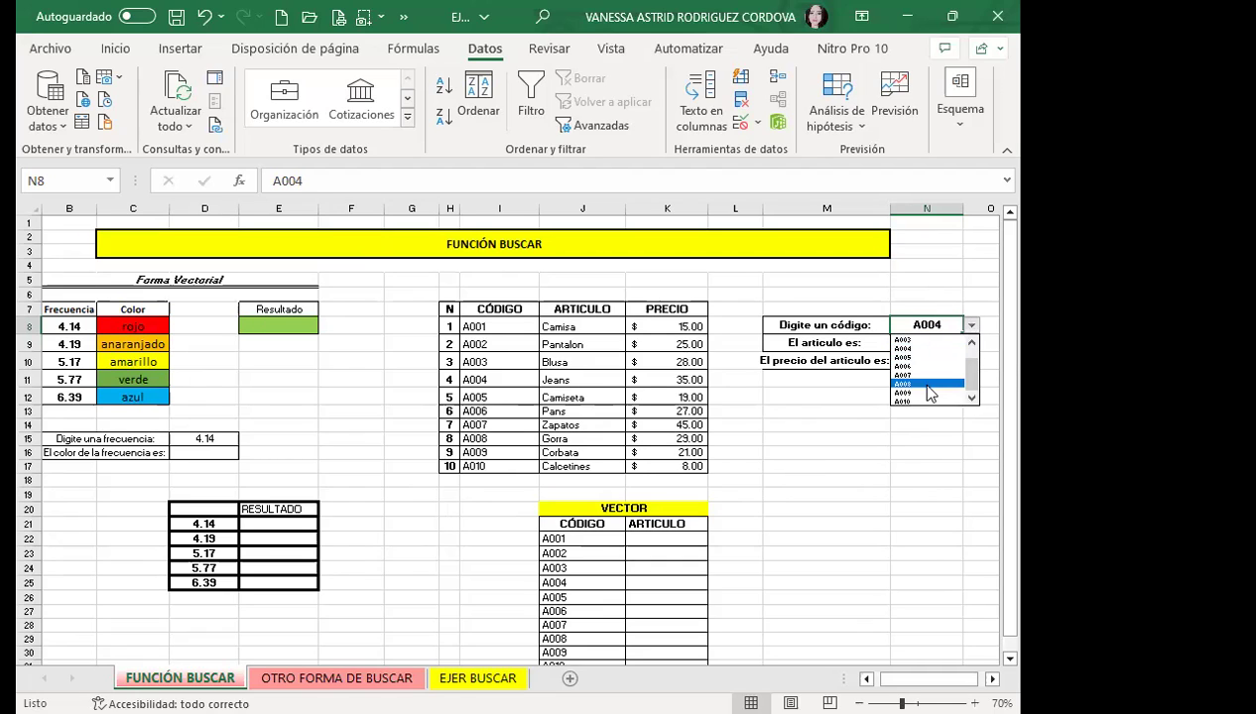
click(918, 341)
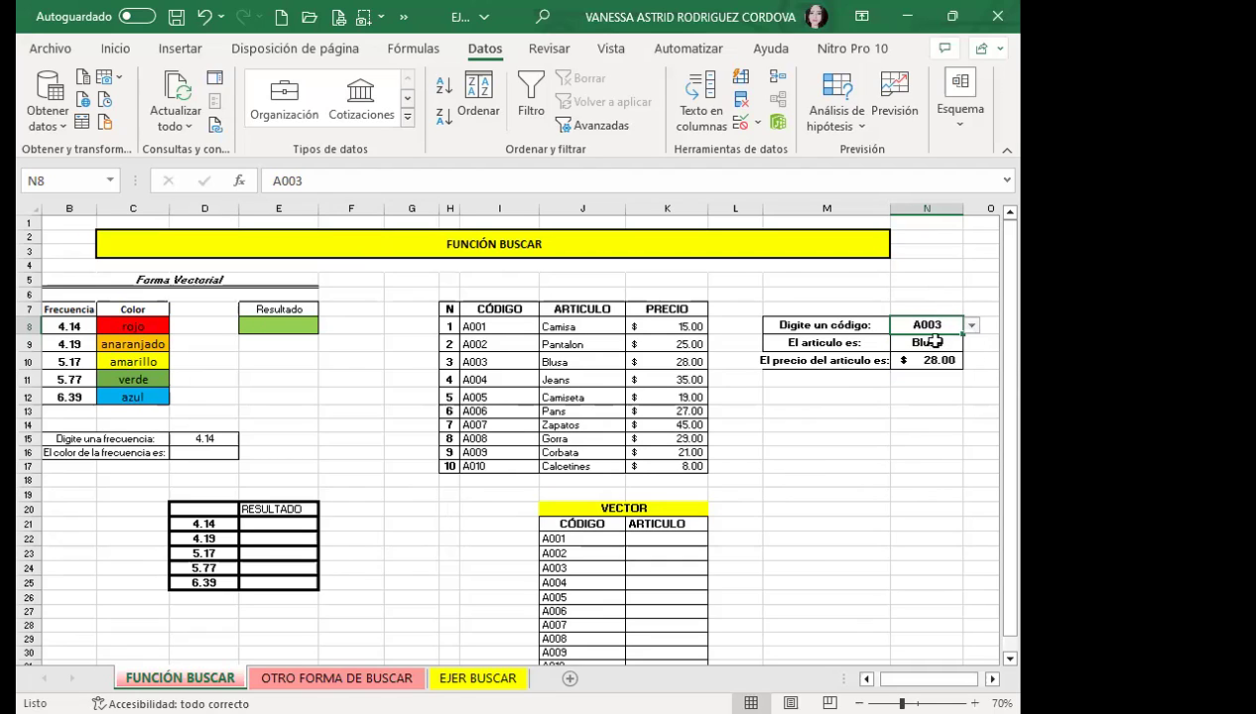
click(971, 324)
scroll(933, 357, up, 2)
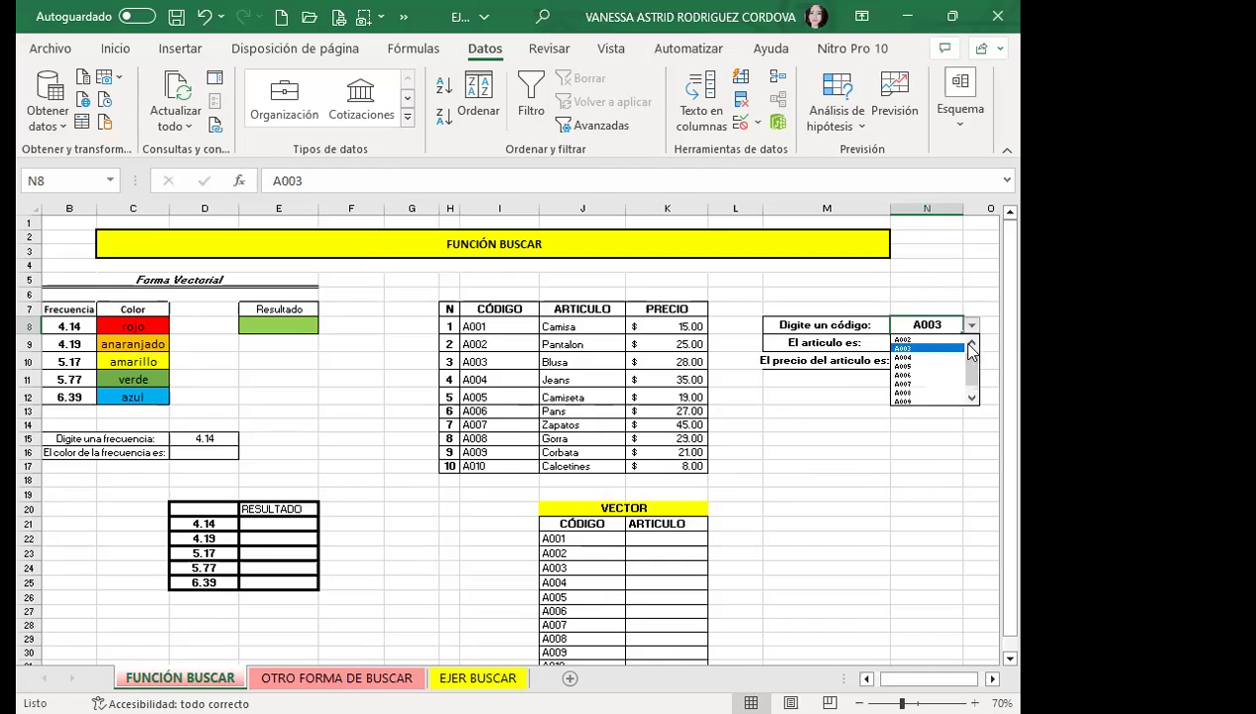
click(908, 345)
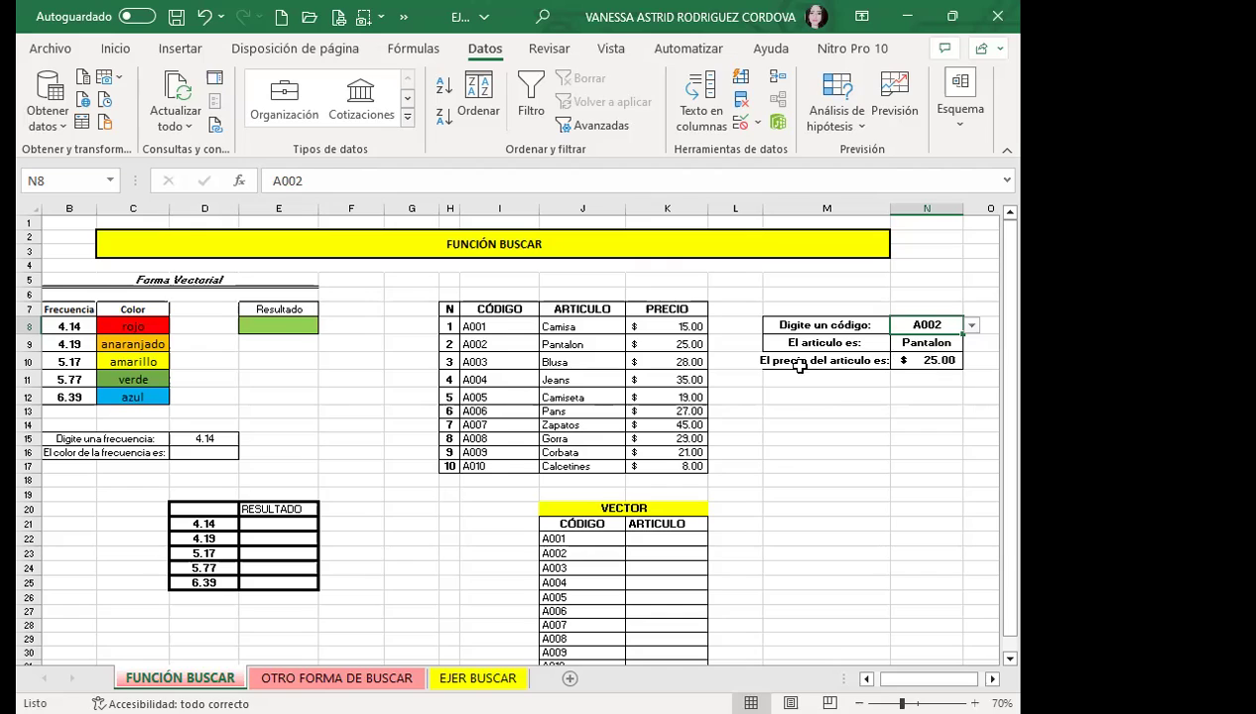
- Compare the Jeans price in K11 with the lookup, then return to N8's code list
click(674, 379)
click(923, 332)
click(828, 423)
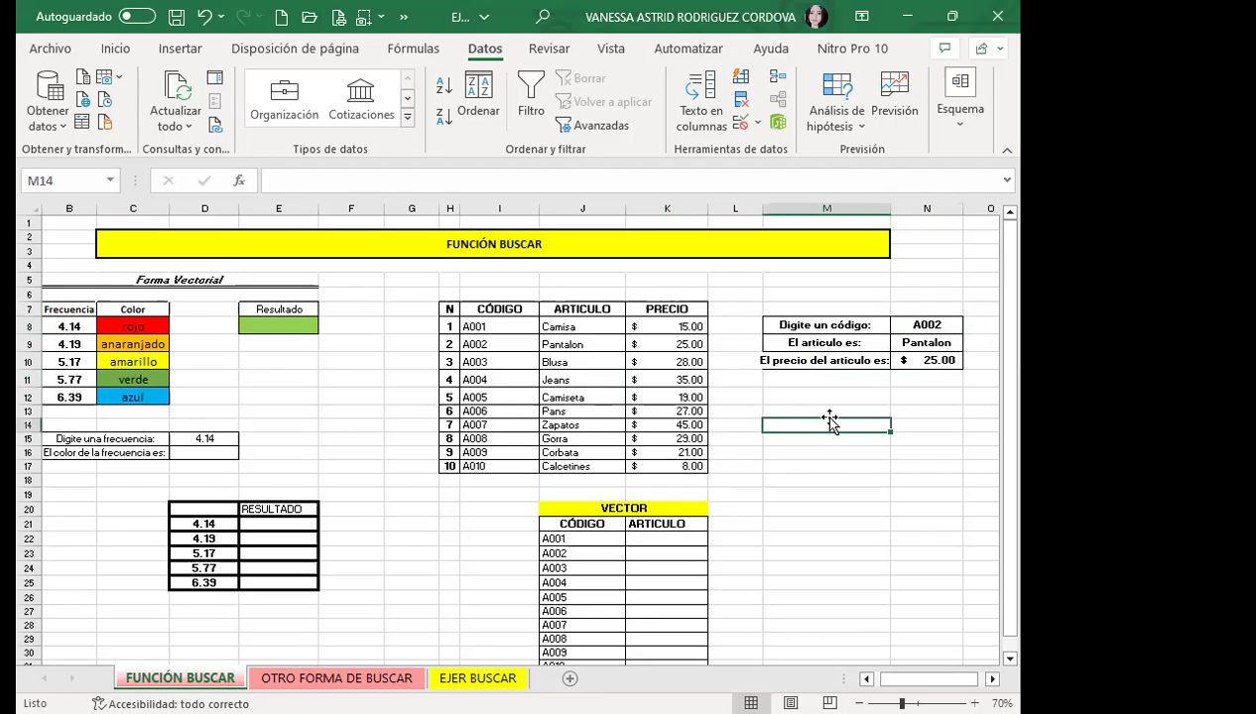
click(948, 327)
click(971, 325)
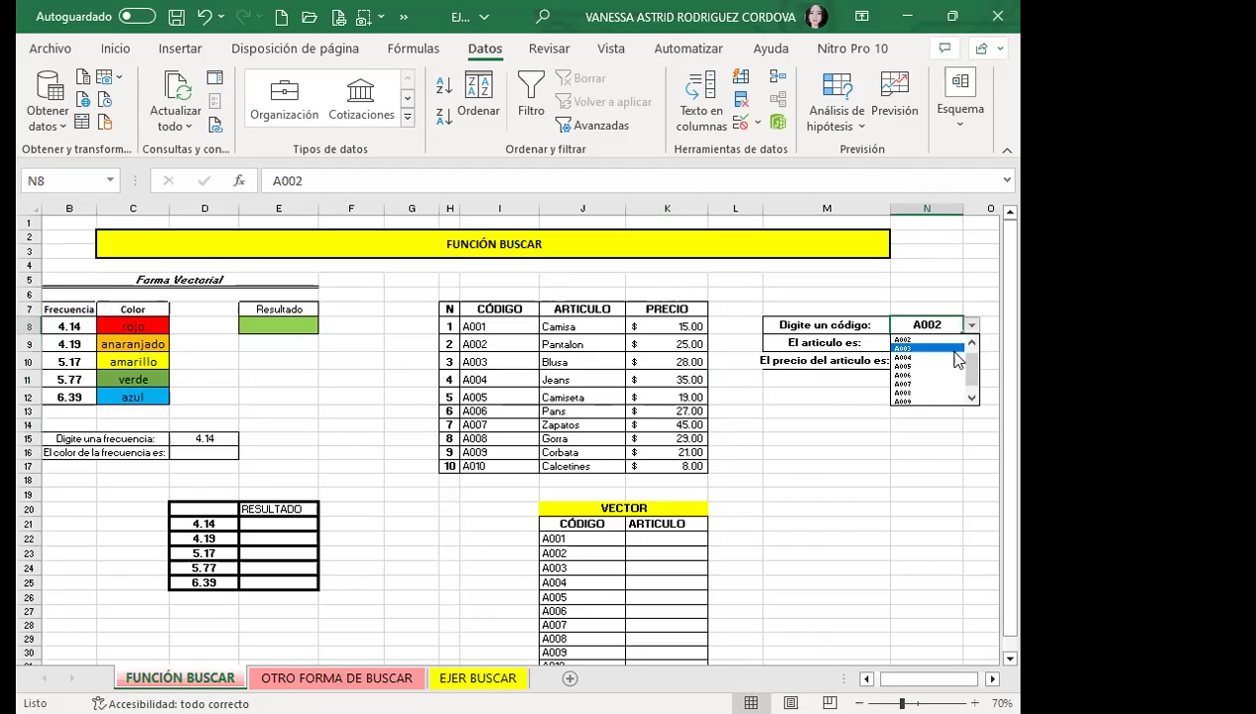
scroll(962, 372, down, 2)
- Try codes A010, A003 and A009 in N8, ending on A002 (Pantalon, $25.00)
click(903, 400)
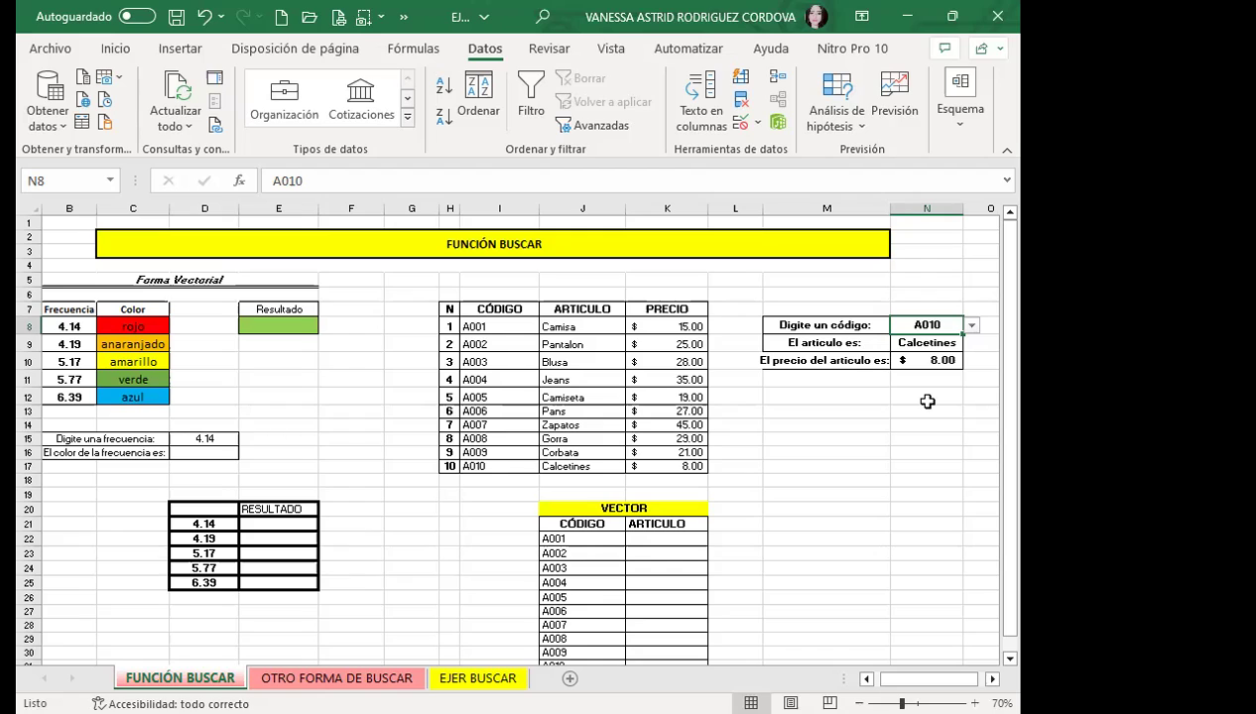
click(972, 326)
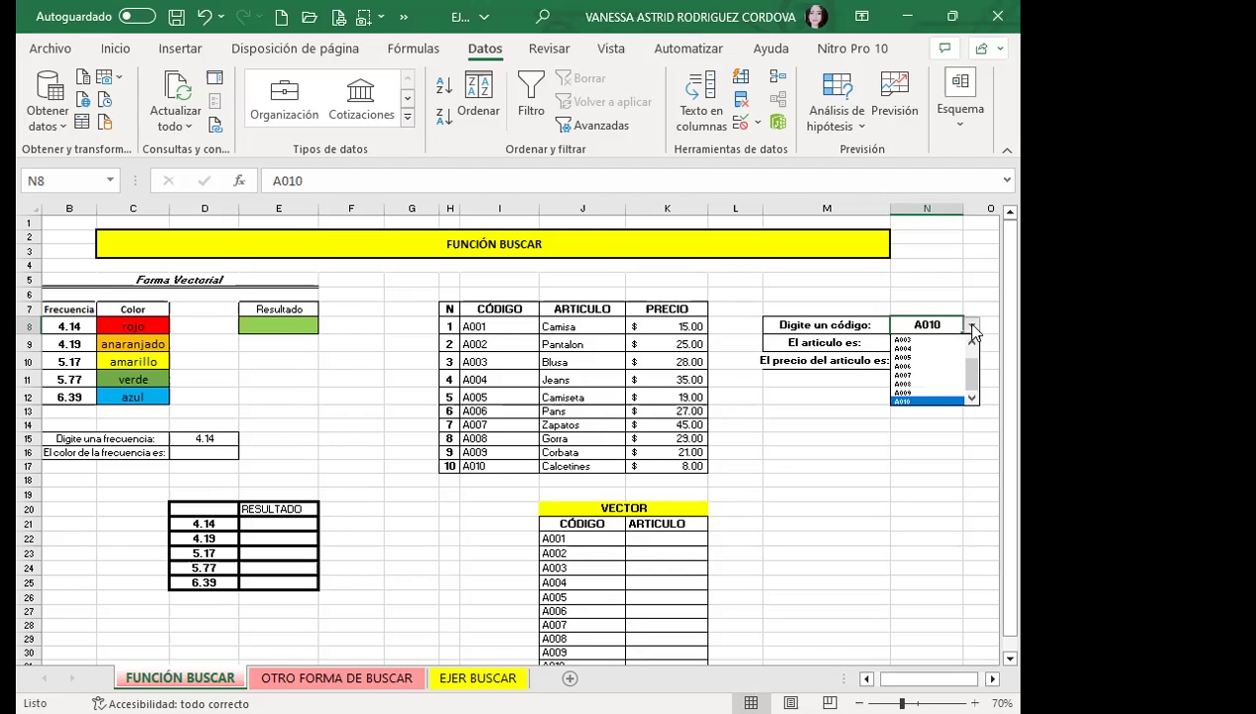
click(918, 357)
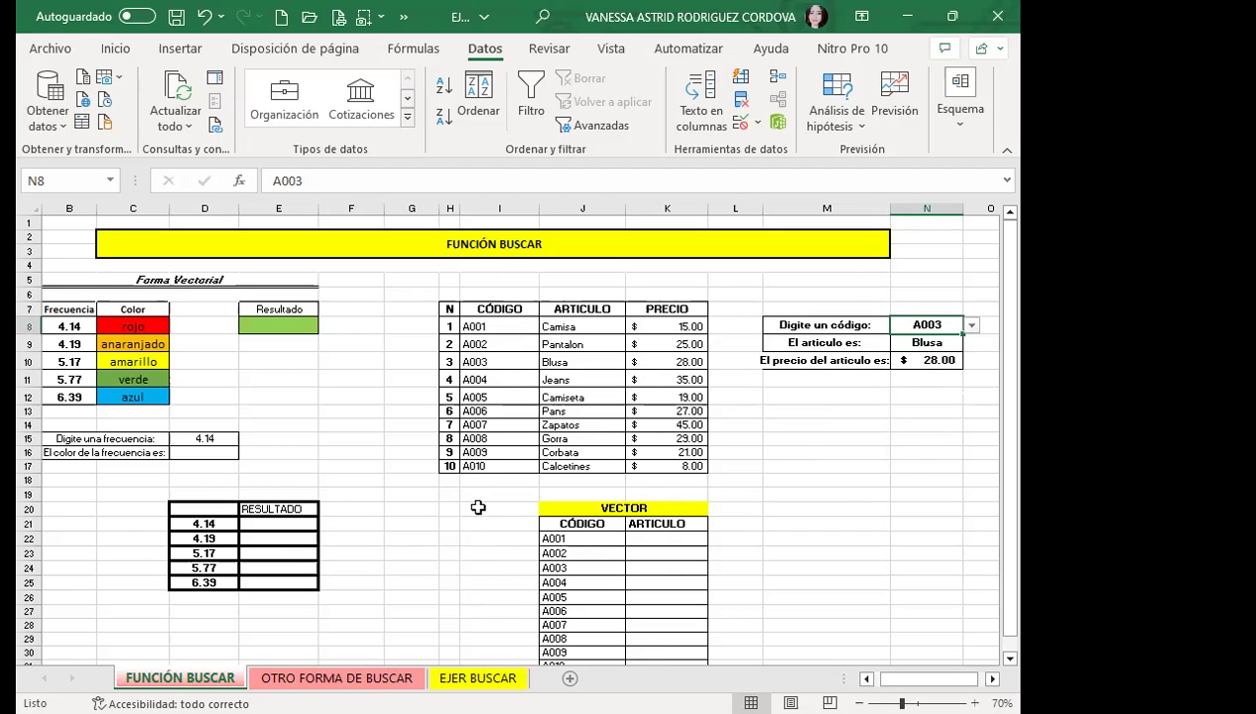
click(971, 325)
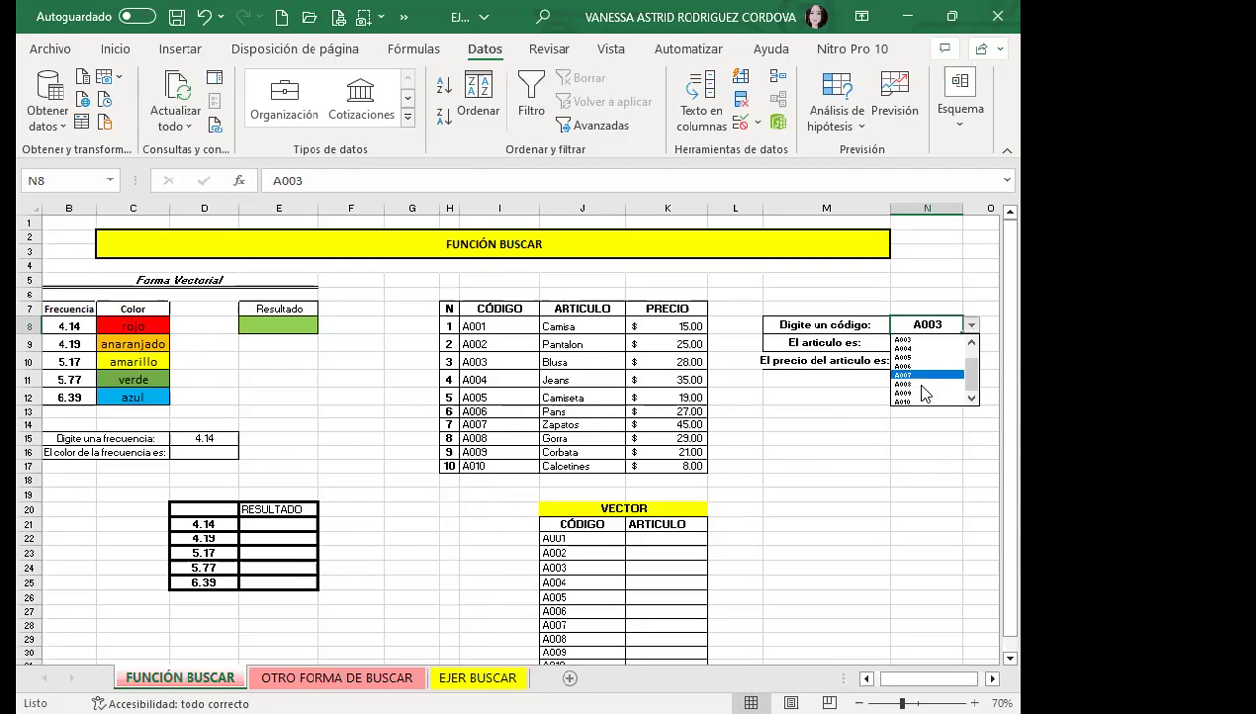
click(922, 392)
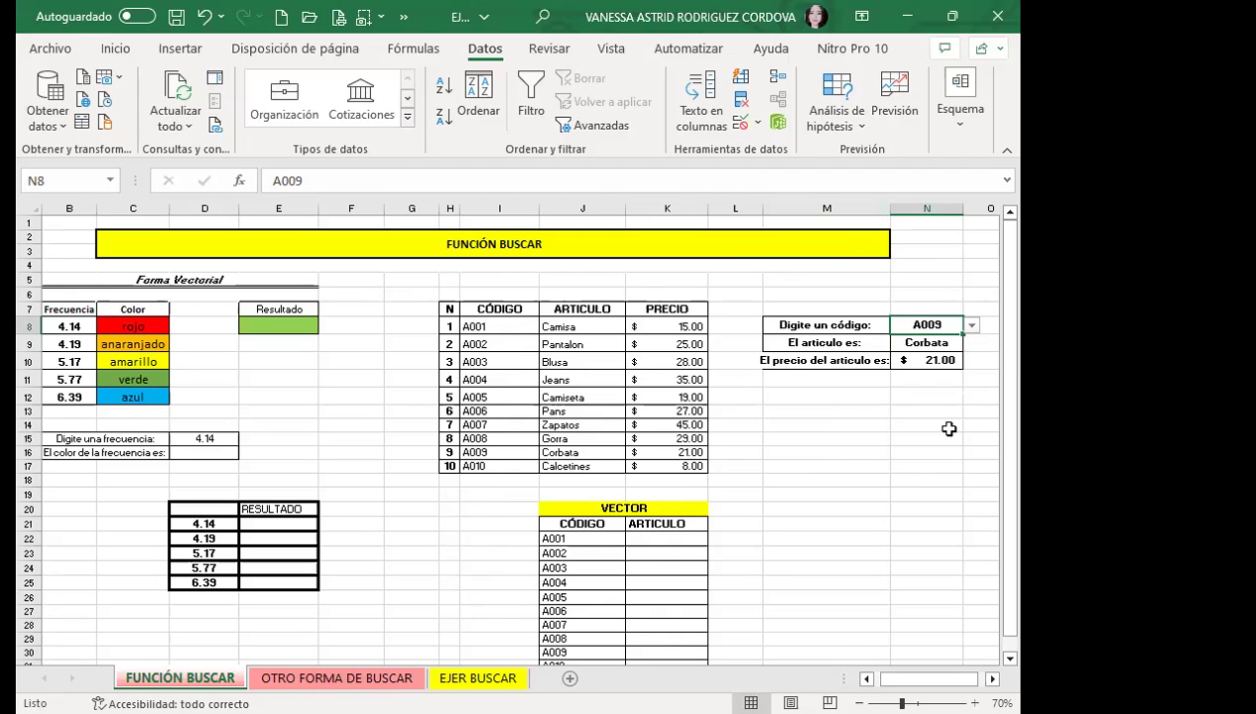
click(972, 326)
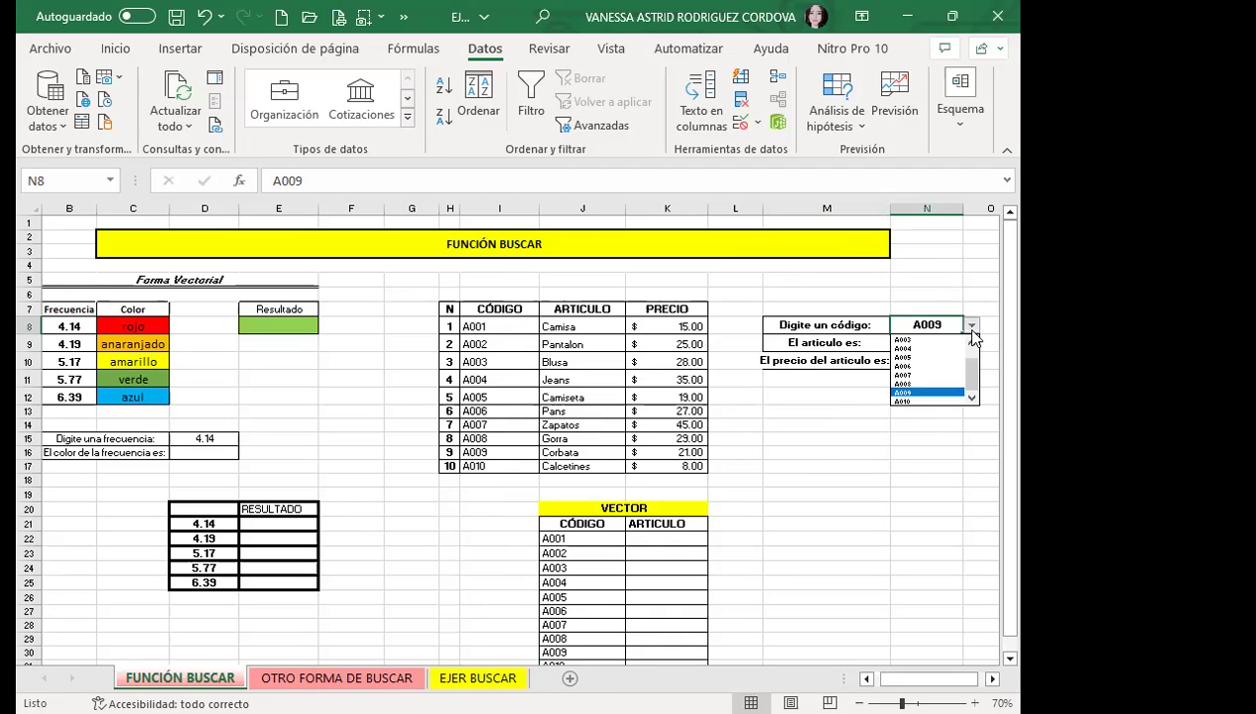
drag(969, 372, 966, 349)
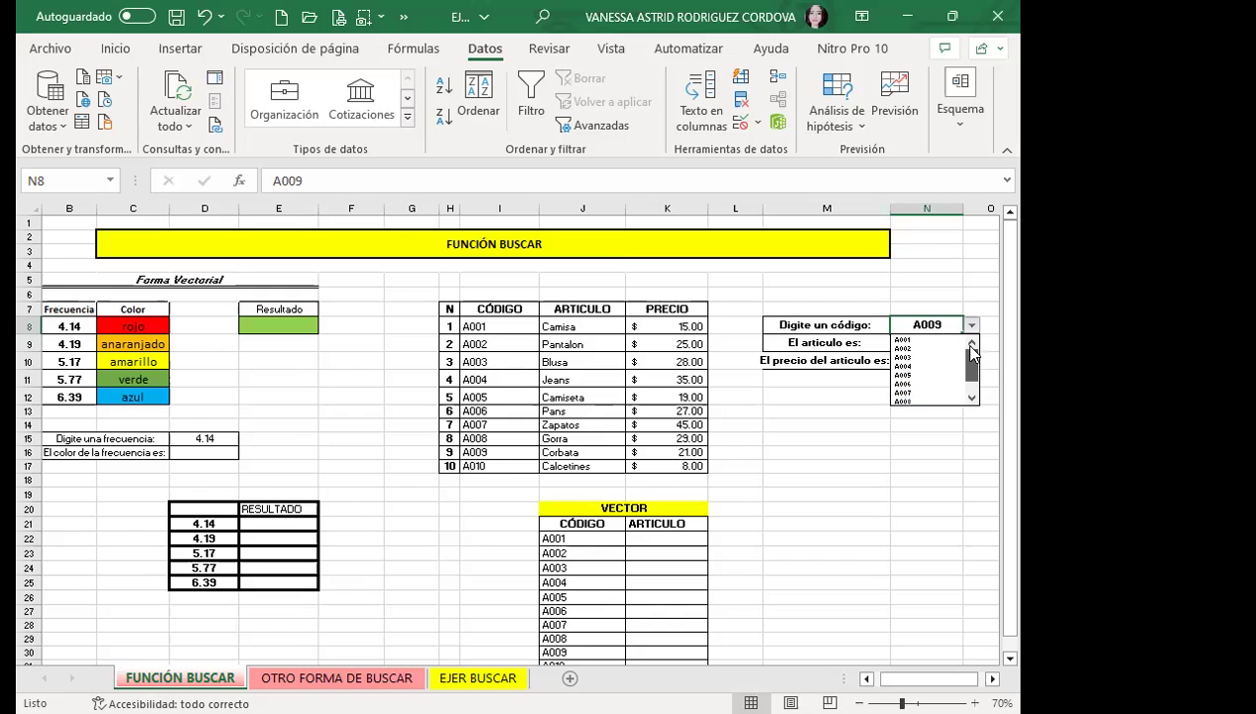
click(906, 349)
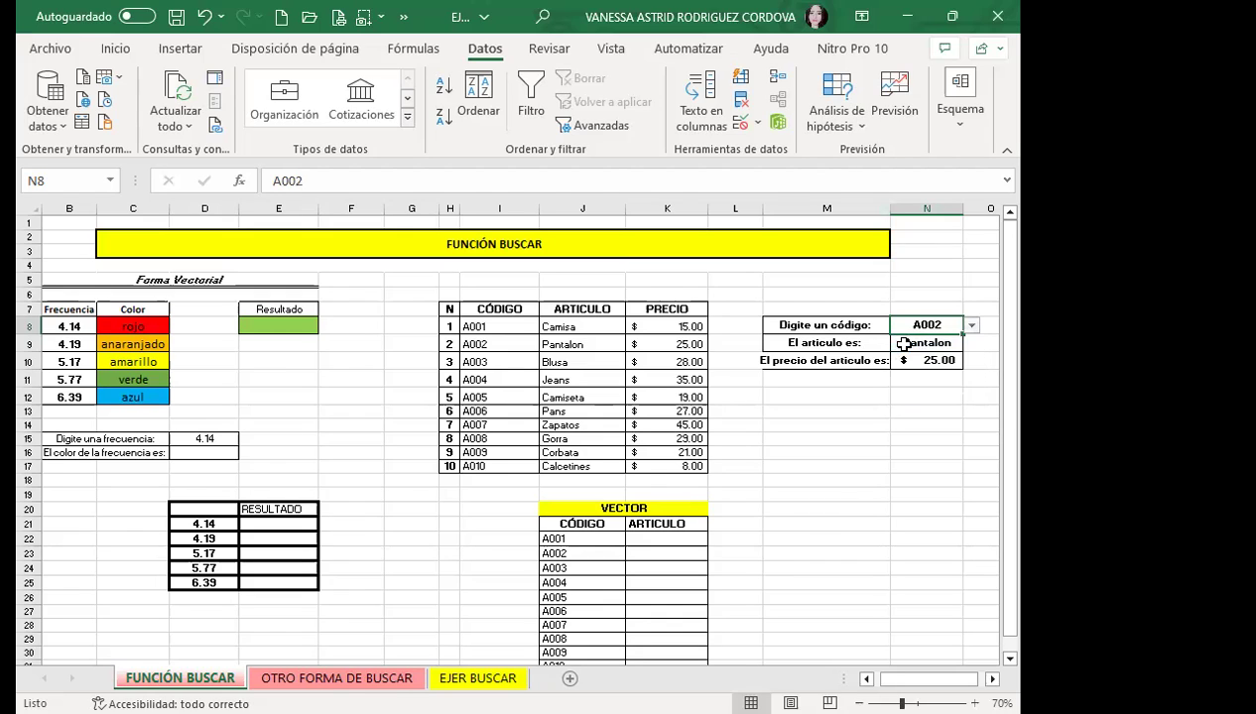
click(972, 326)
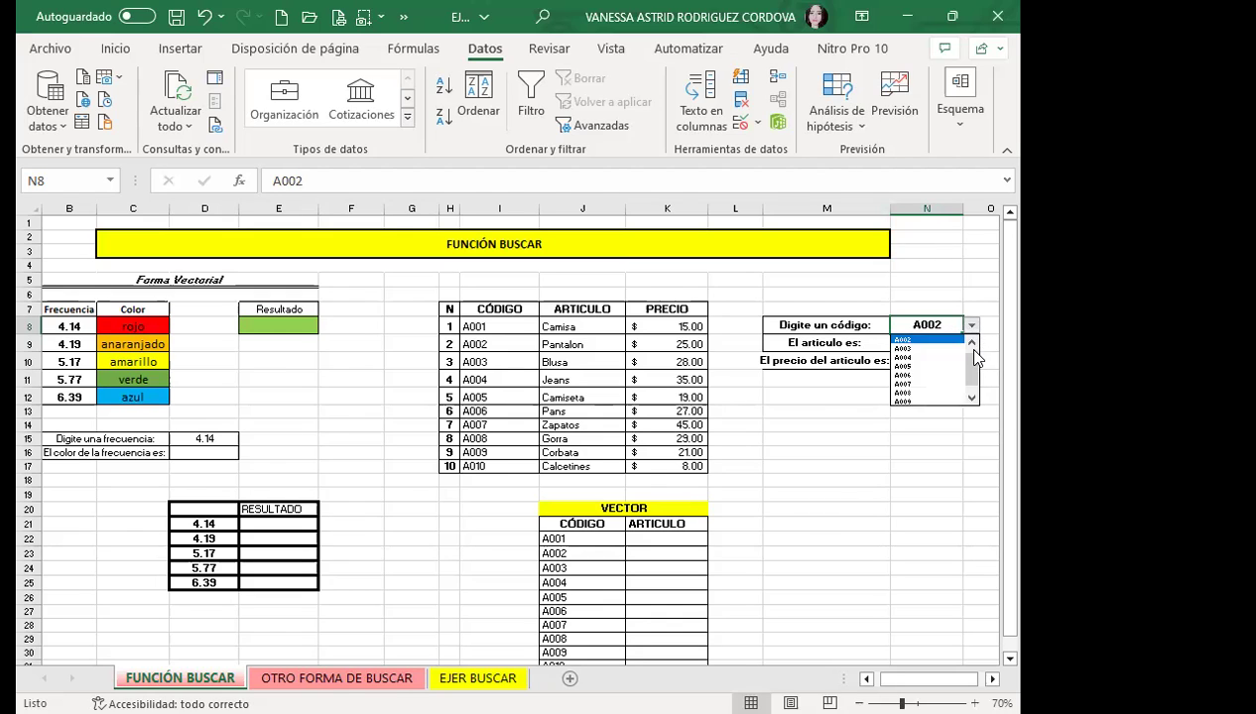
click(929, 462)
click(805, 426)
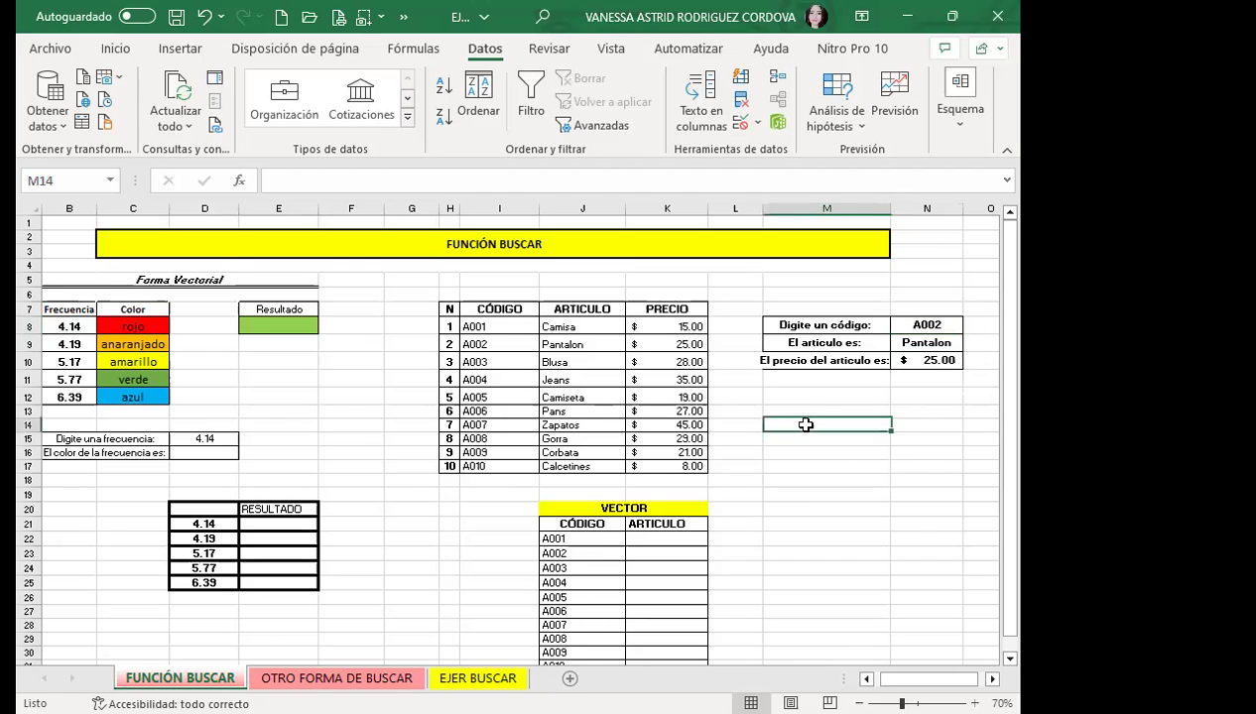
- Fill cell M14 yellow
click(115, 47)
click(172, 123)
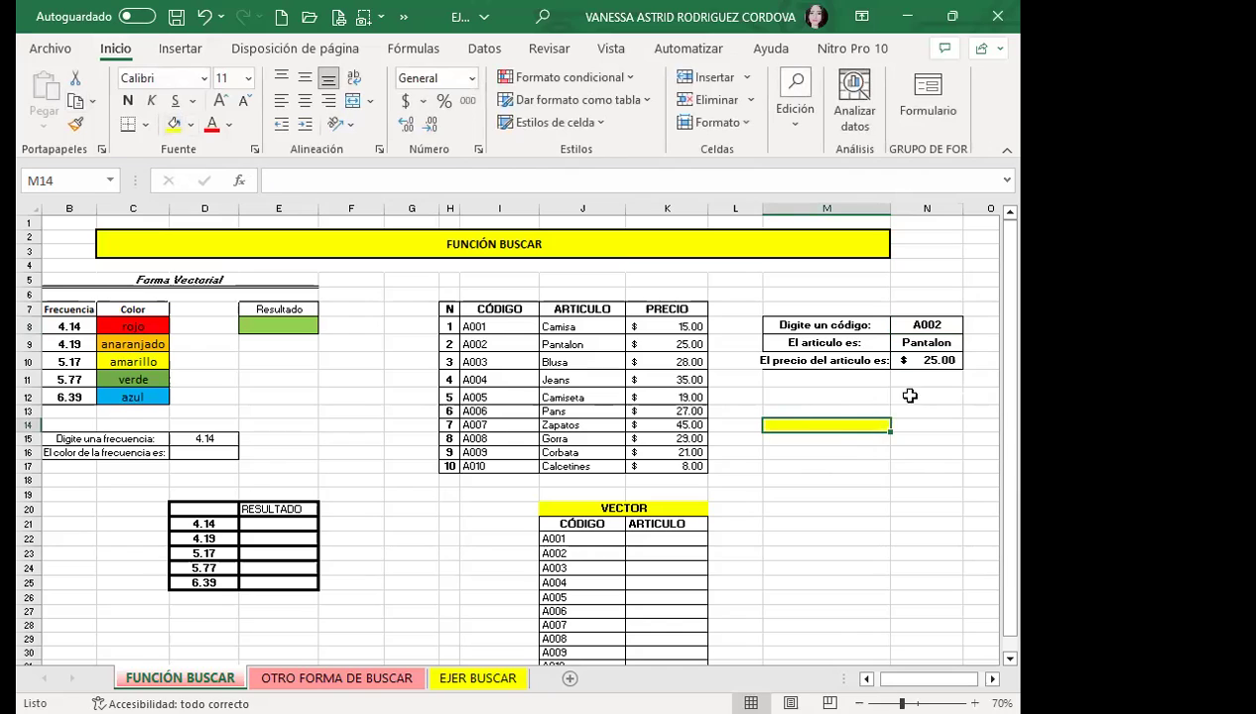
click(834, 443)
click(809, 421)
- Give M14 list validation with source =$I$8:$I$17
click(484, 50)
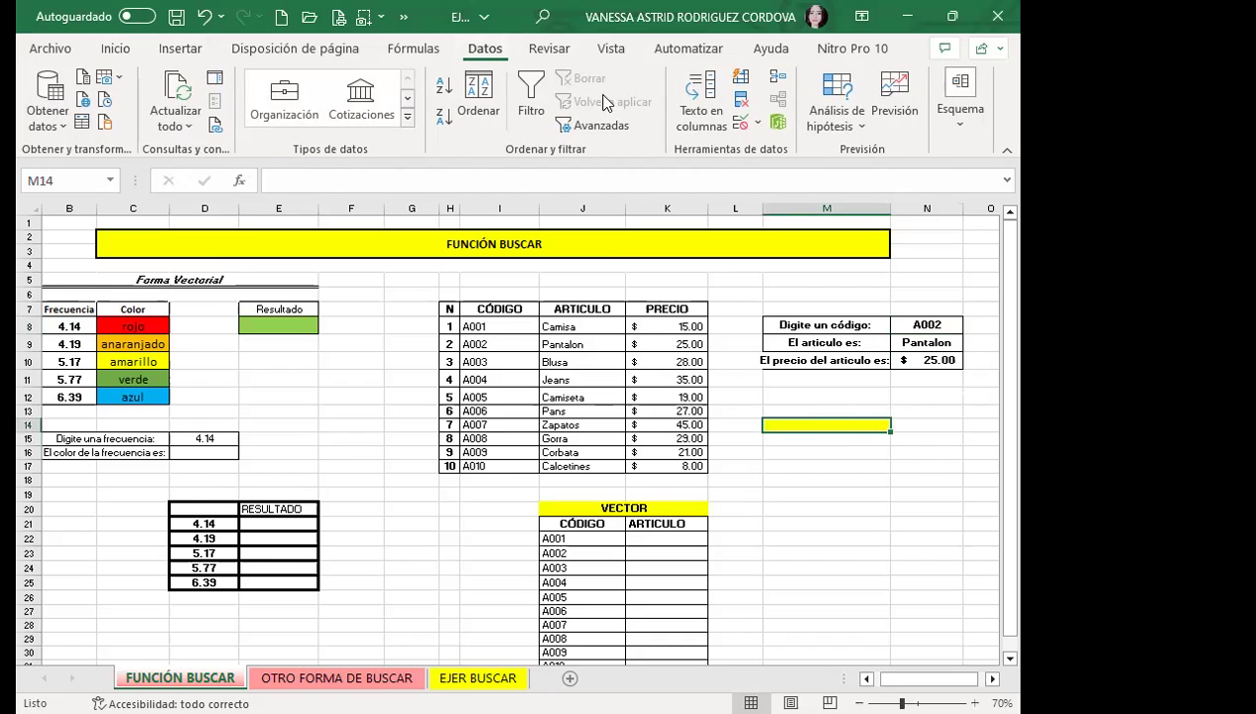
click(740, 123)
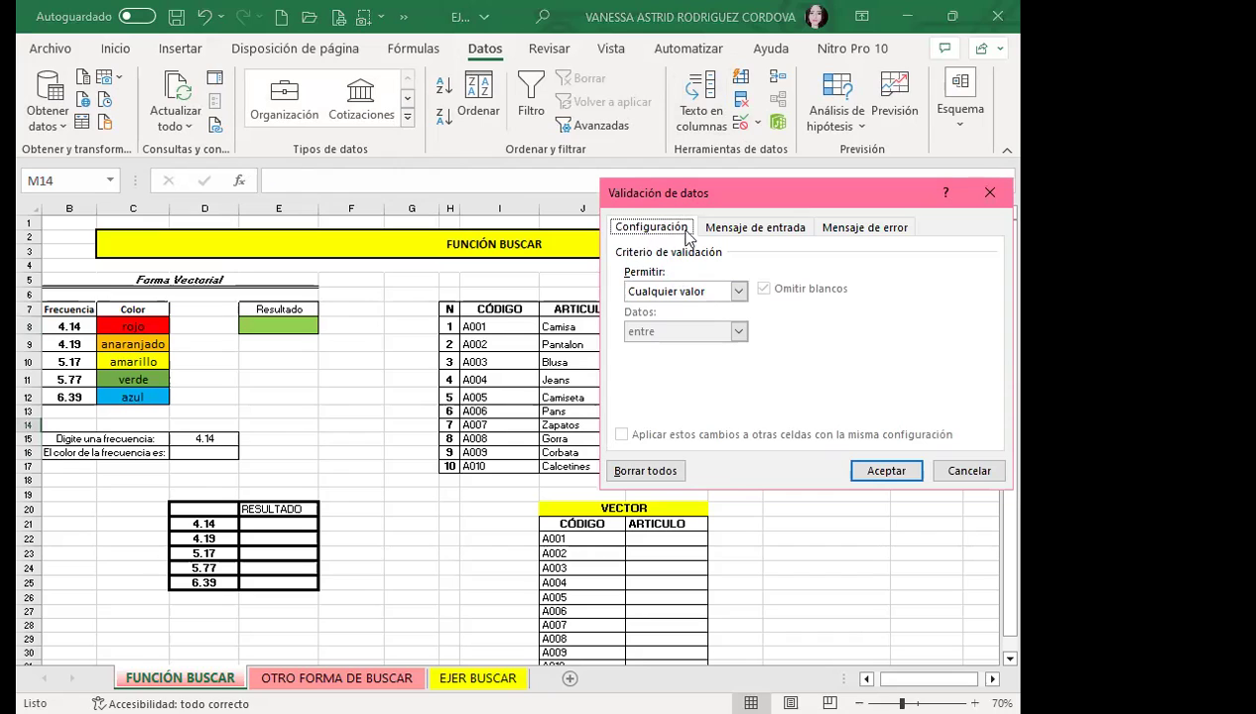
click(739, 290)
click(645, 356)
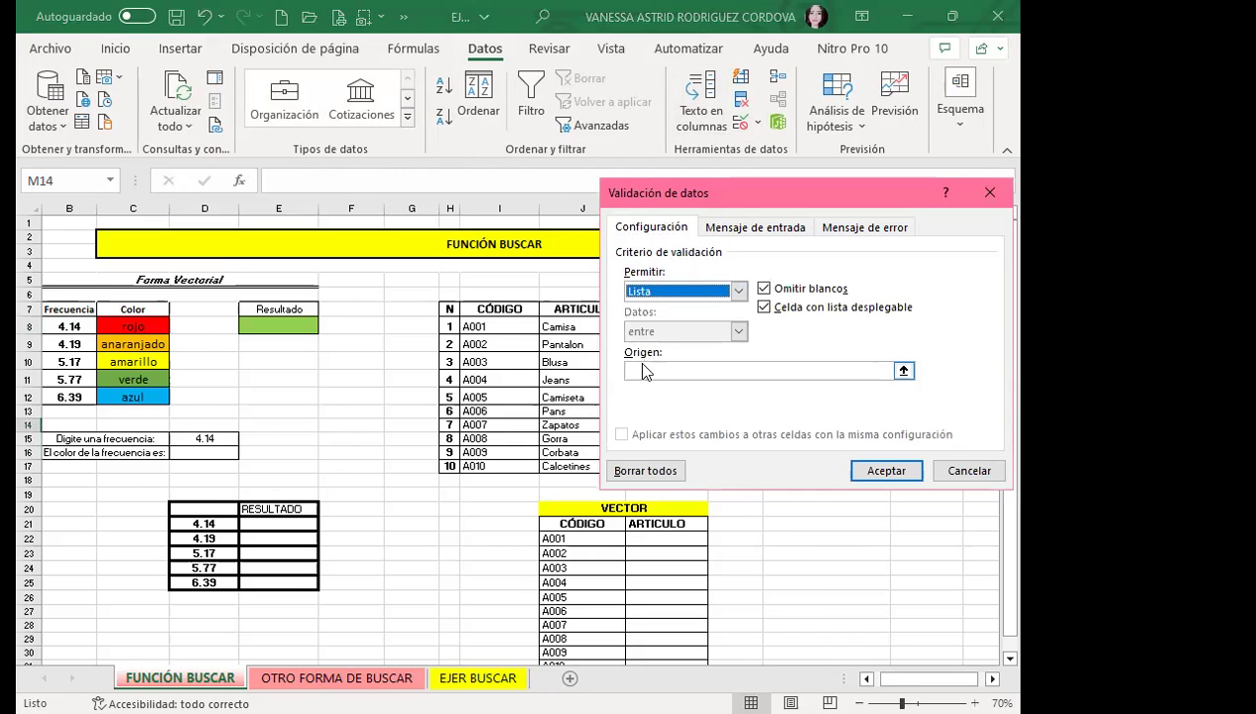
click(643, 370)
text(=)
click(505, 330)
drag(505, 331, 515, 458)
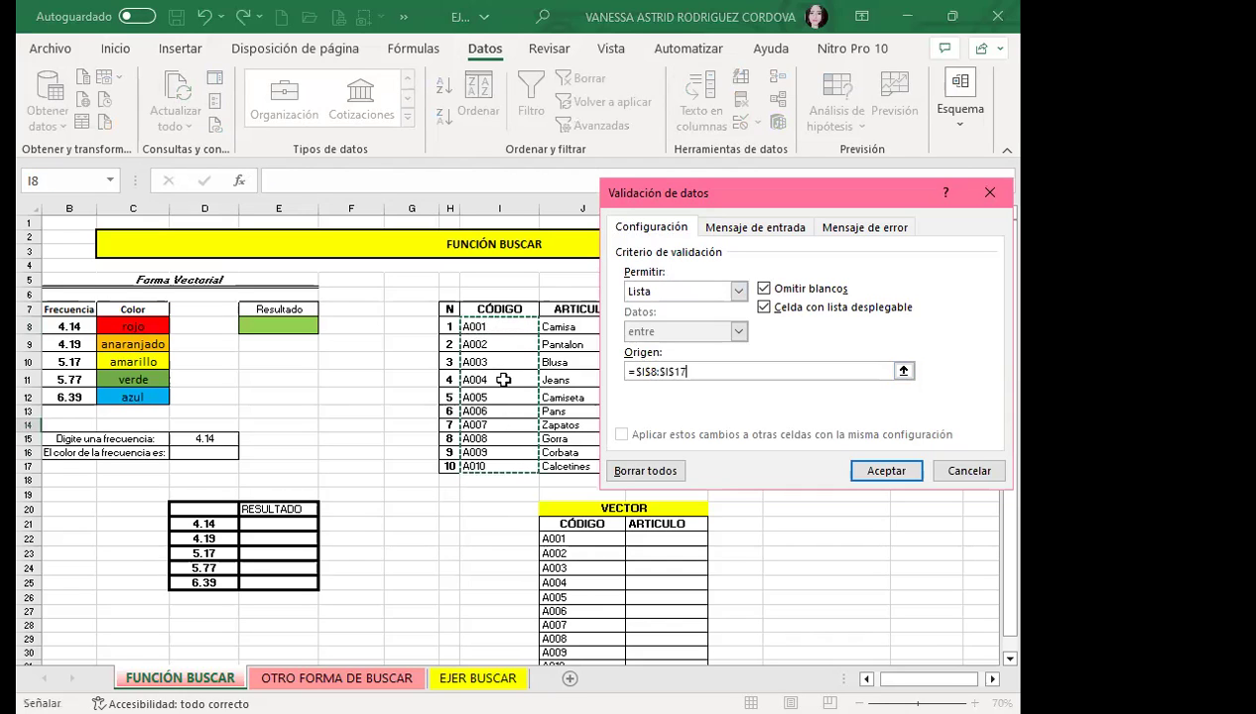
click(883, 471)
click(896, 424)
- Cycle M14 through codes A001, A008 and A009, ending on A010
click(783, 439)
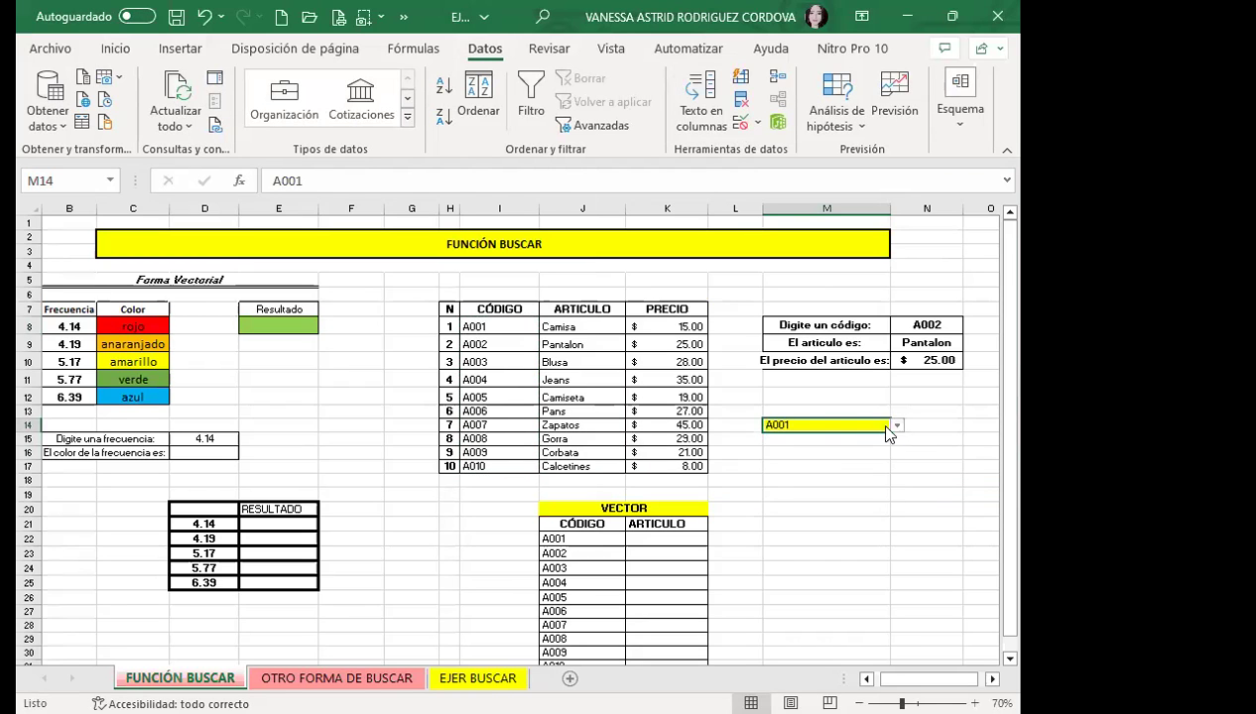
click(896, 425)
click(797, 466)
click(896, 424)
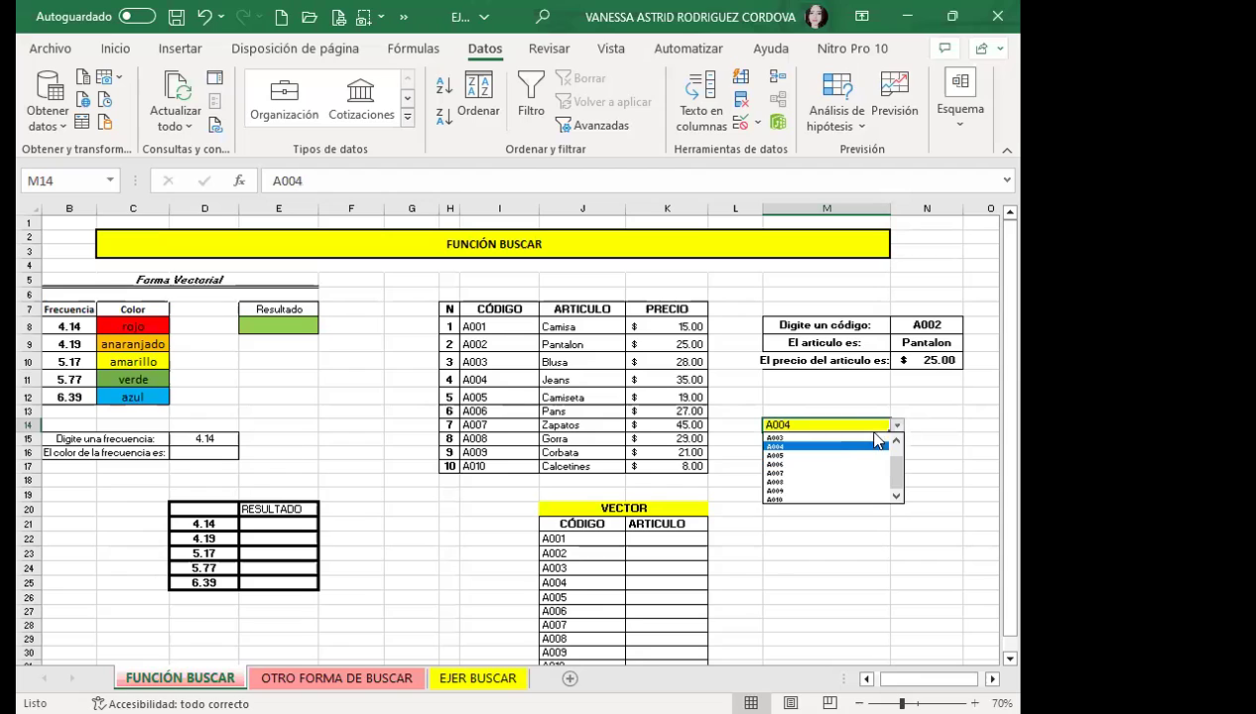
click(811, 489)
click(896, 425)
click(813, 490)
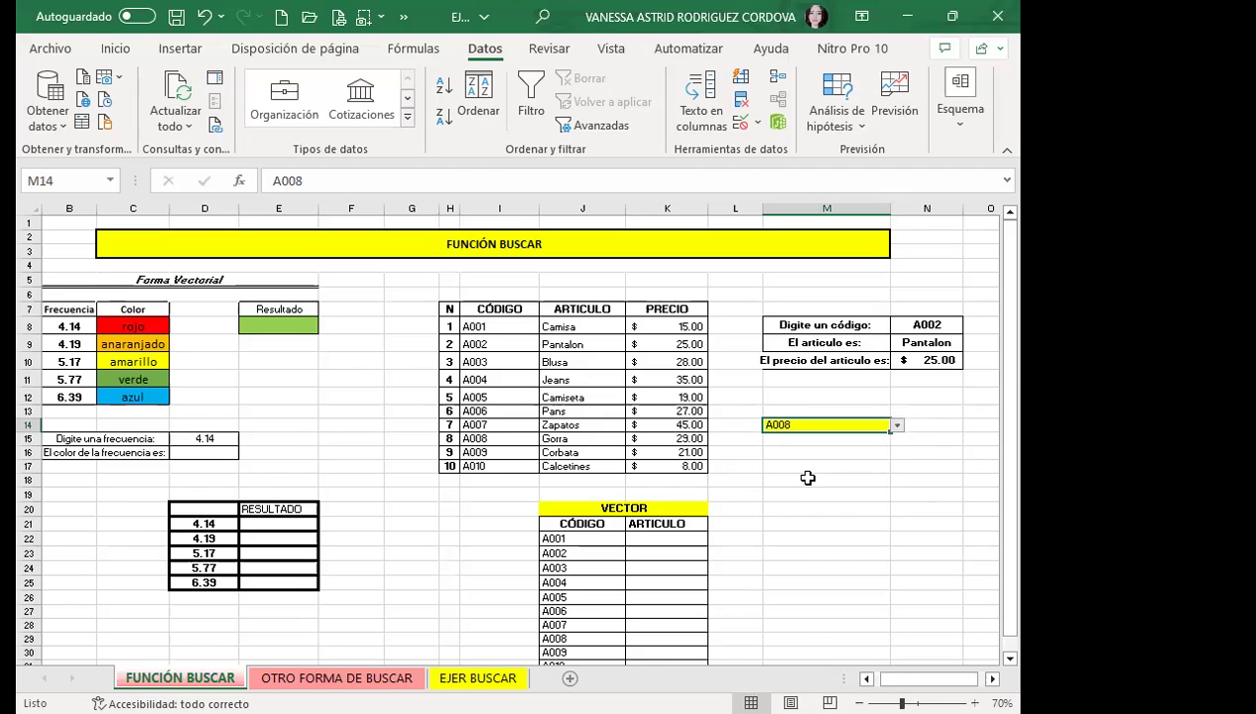
click(896, 424)
click(783, 499)
- Give M14 a thick outside border
click(929, 324)
click(834, 424)
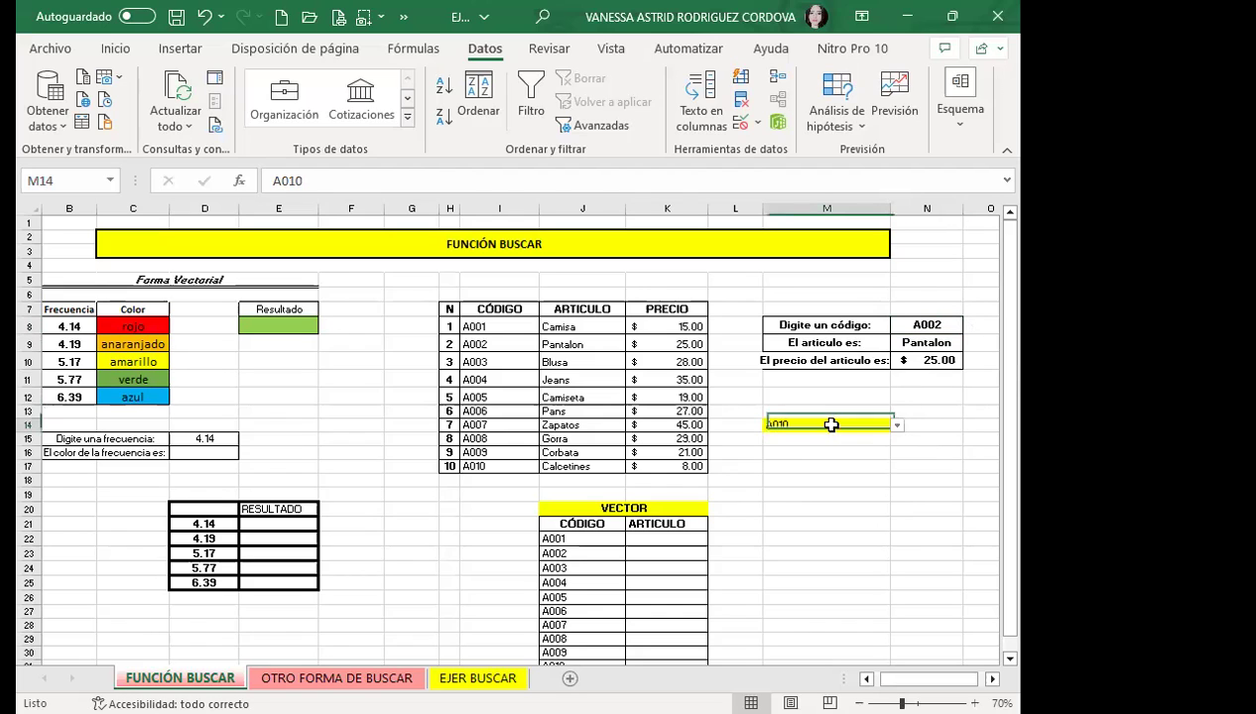
click(115, 48)
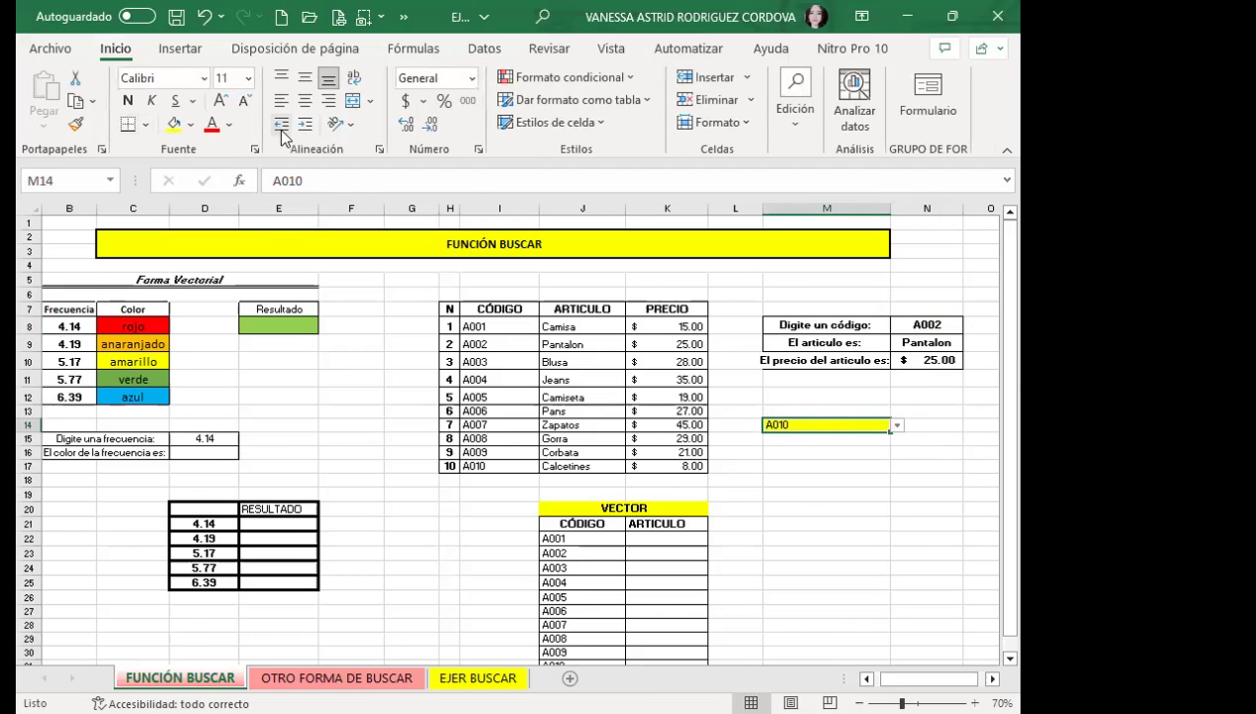
click(147, 132)
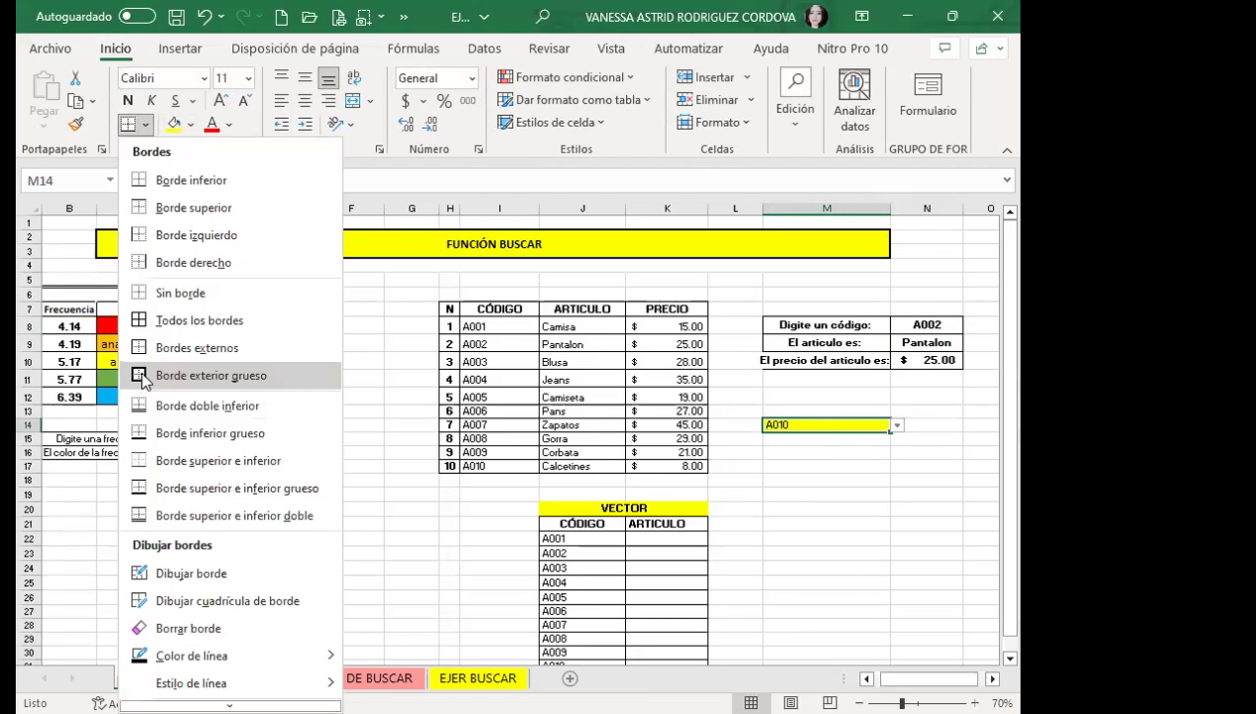
click(797, 409)
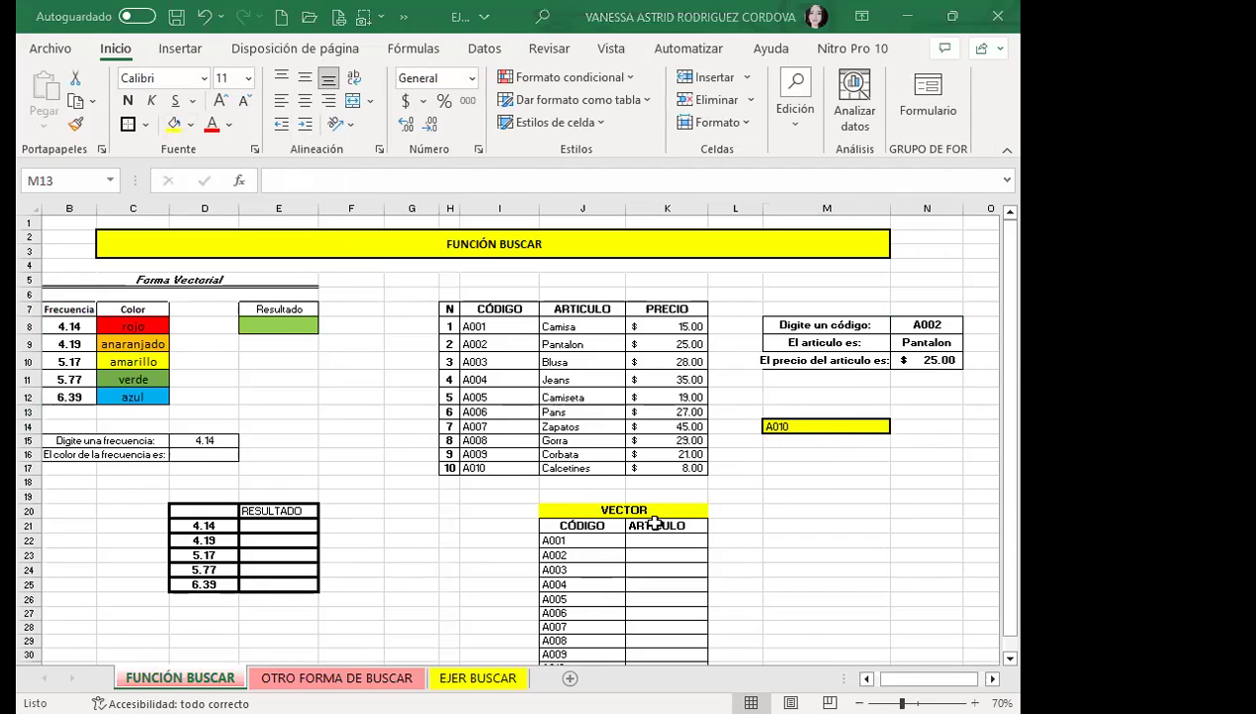
- Try codes A001 and A002 in N8 from its list
click(927, 325)
click(972, 325)
scroll(977, 365, up, 1)
click(923, 341)
click(971, 328)
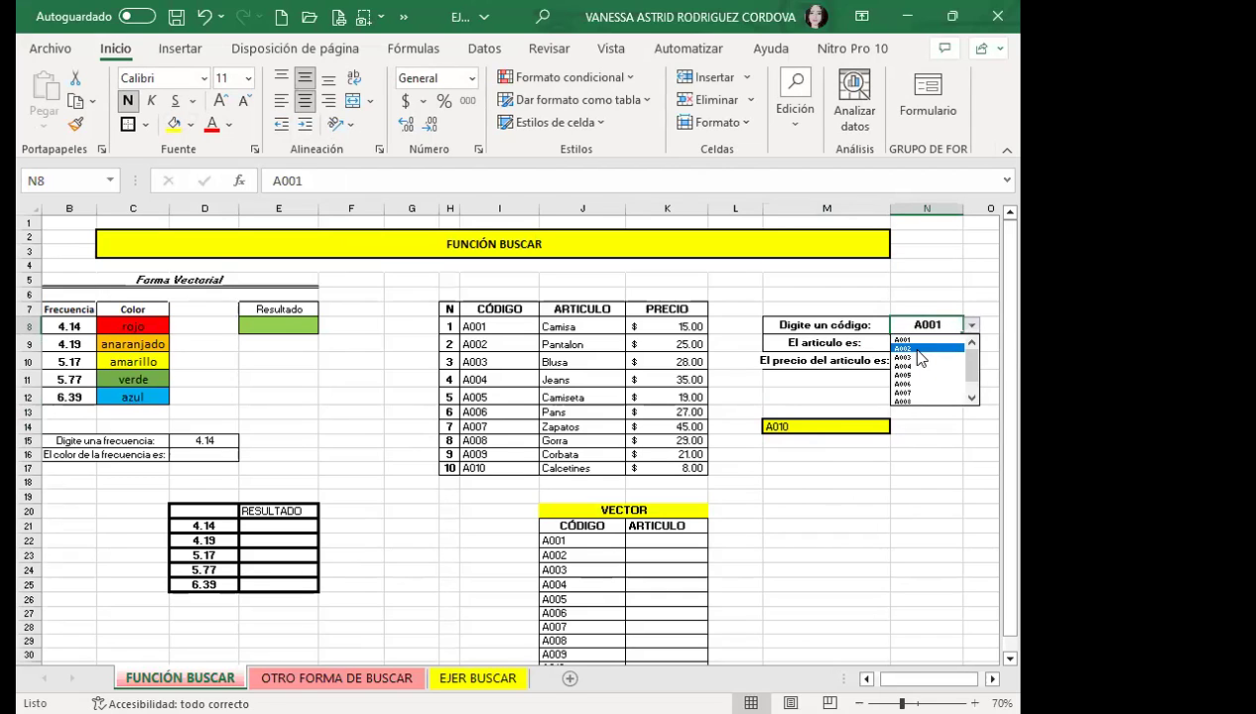
click(918, 349)
- Inspect I8 and the N9 article formula, then set N8 to A005 (Camiseta, $19.00)
click(535, 326)
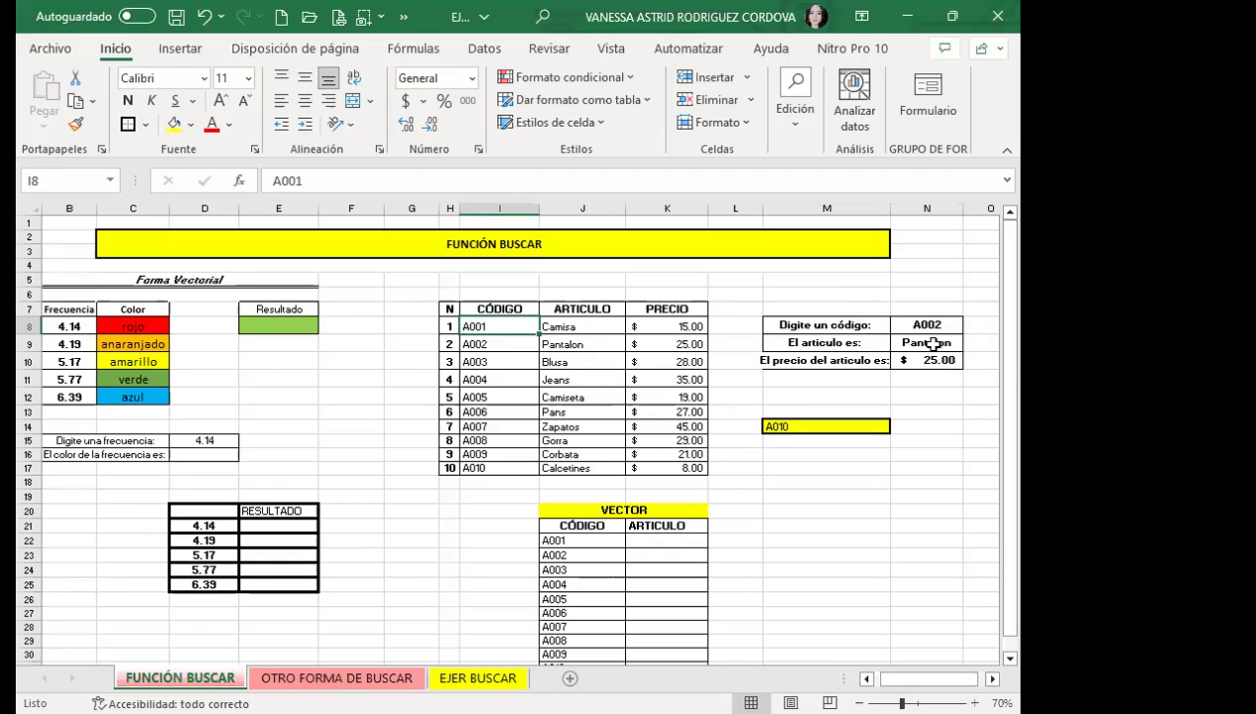
click(923, 341)
click(943, 326)
click(971, 326)
click(892, 373)
click(923, 427)
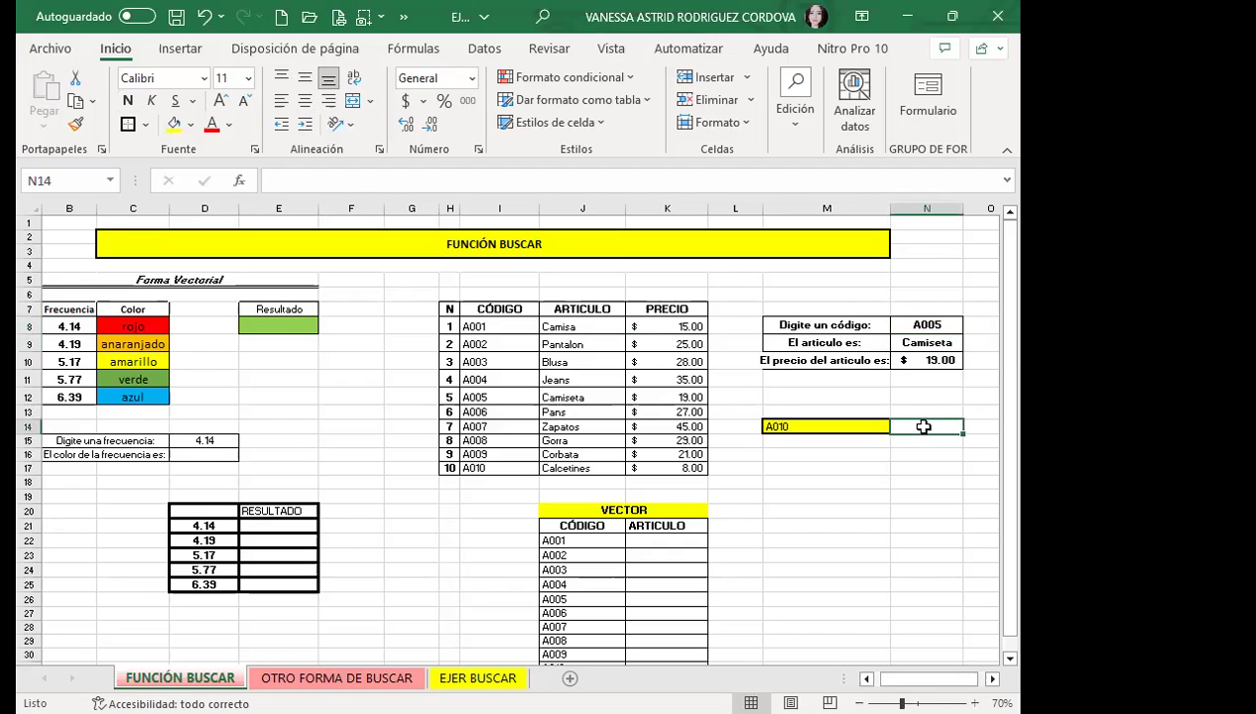
scroll(714, 520, down, 1)
click(669, 502)
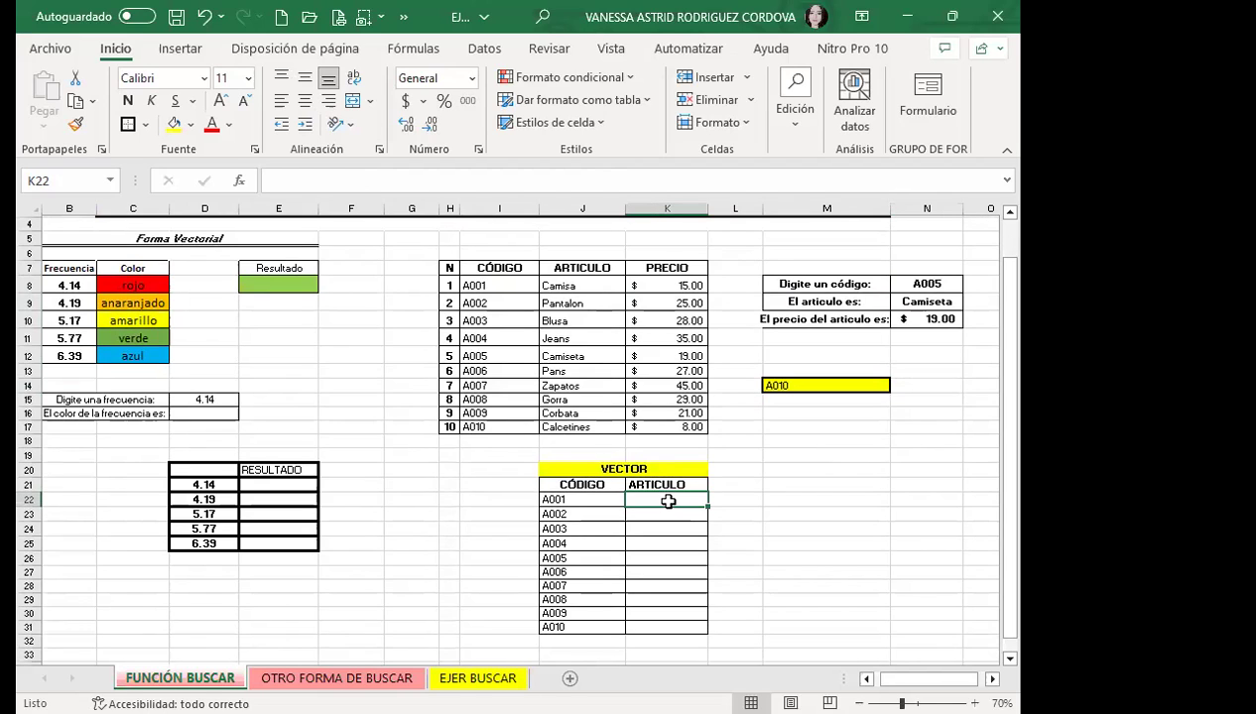
scroll(713, 527, down, 1)
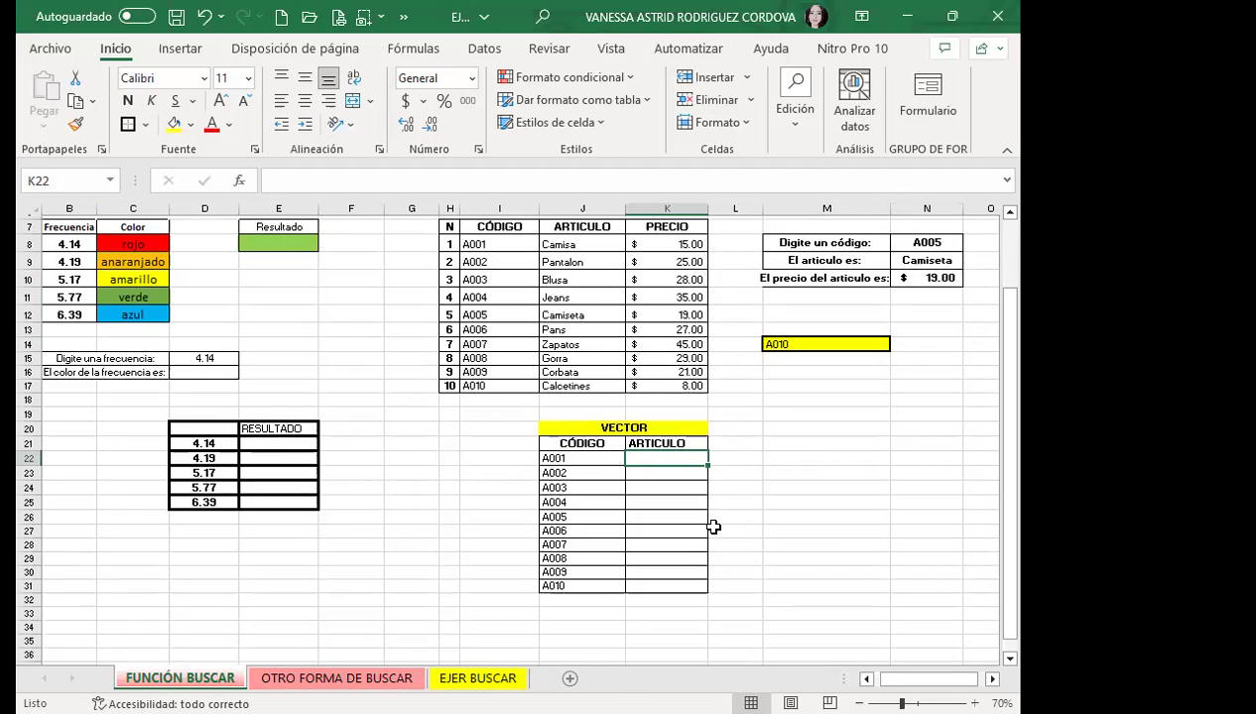
scroll(713, 527, down, 2)
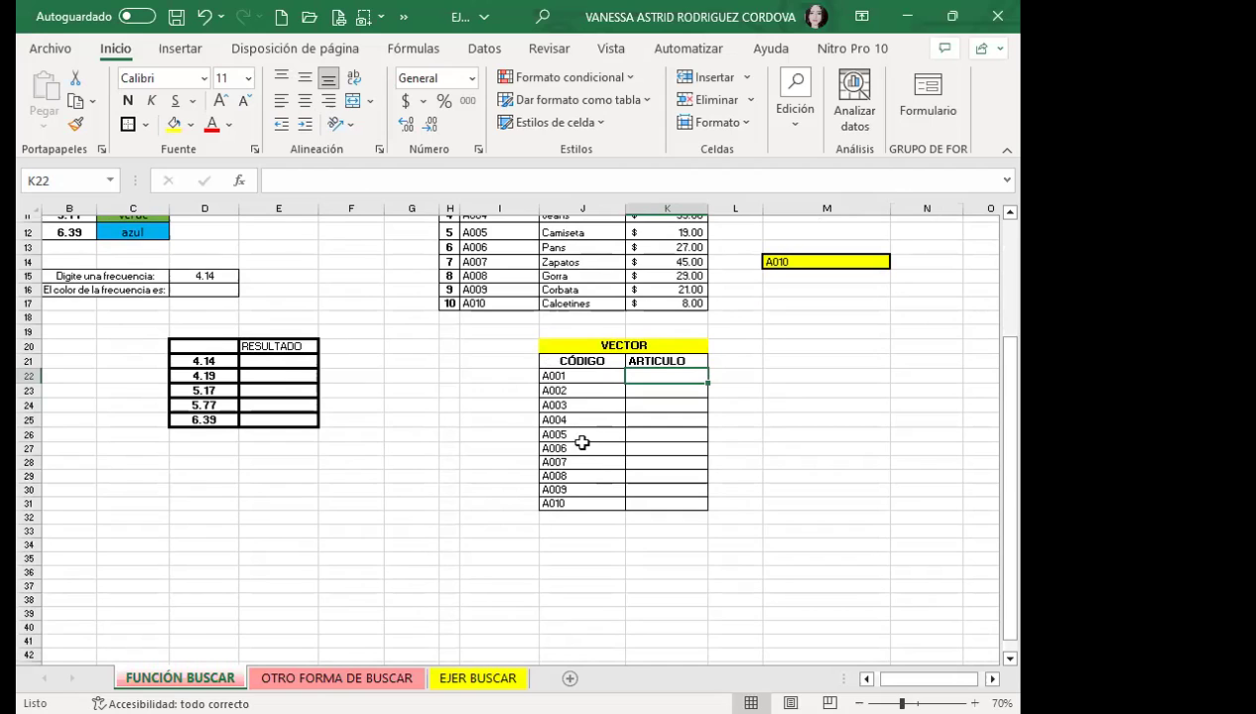
drag(591, 375, 586, 504)
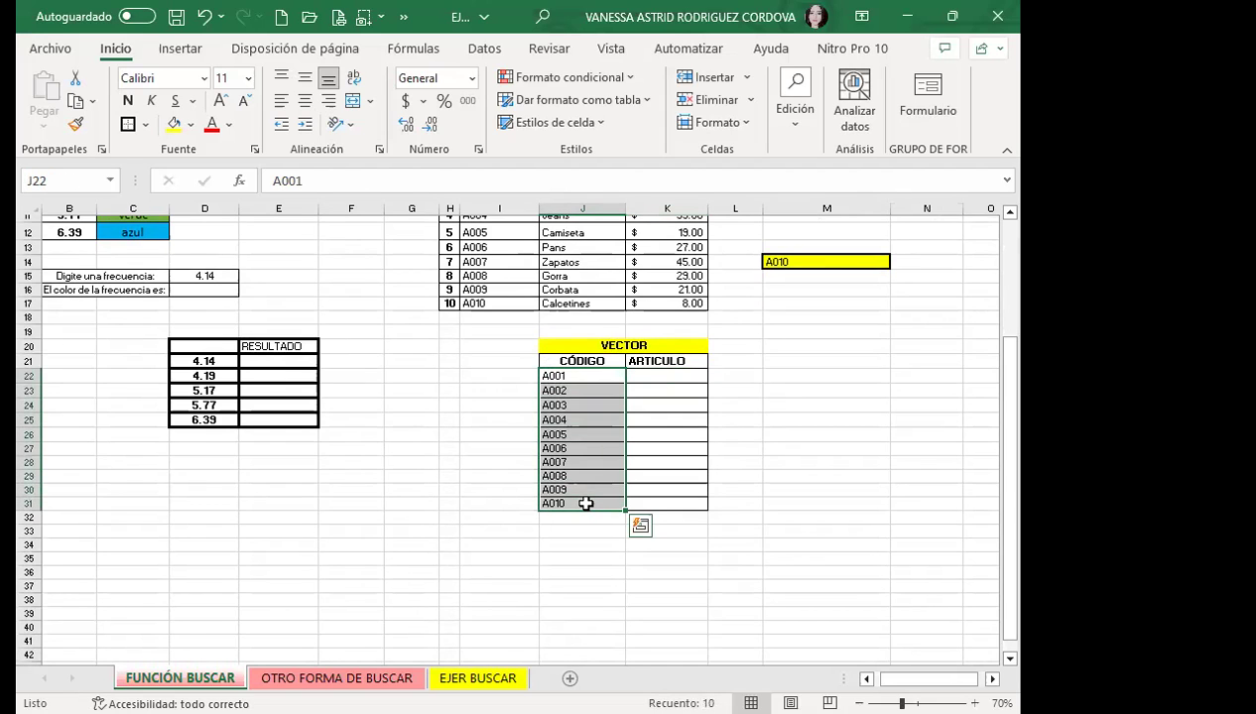
click(649, 375)
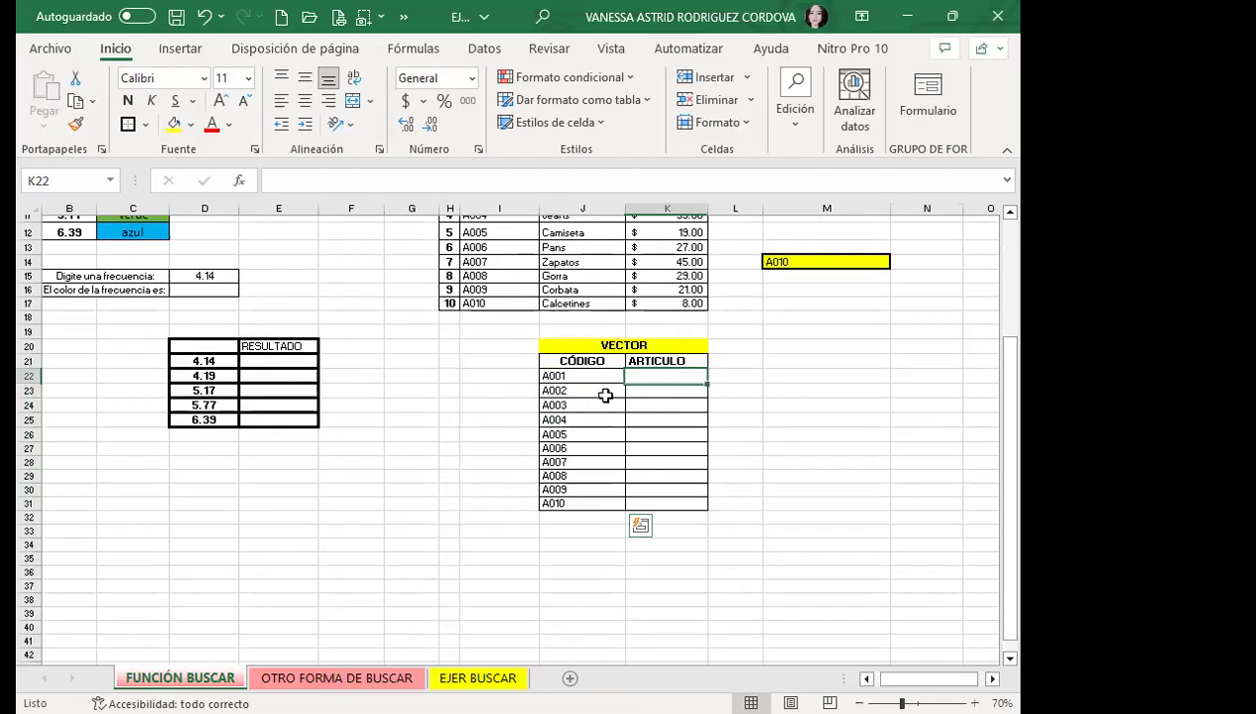
click(586, 504)
scroll(763, 468, up, 2)
scroll(818, 466, up, 1)
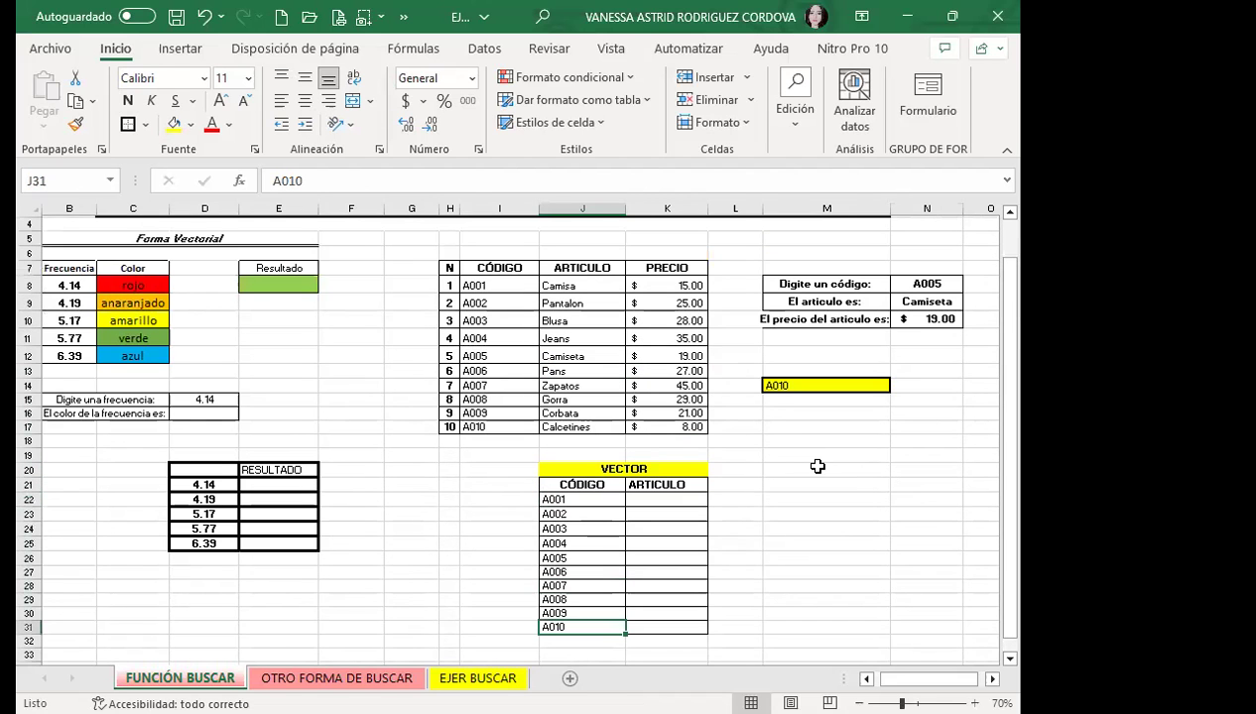
scroll(596, 466, down, 2)
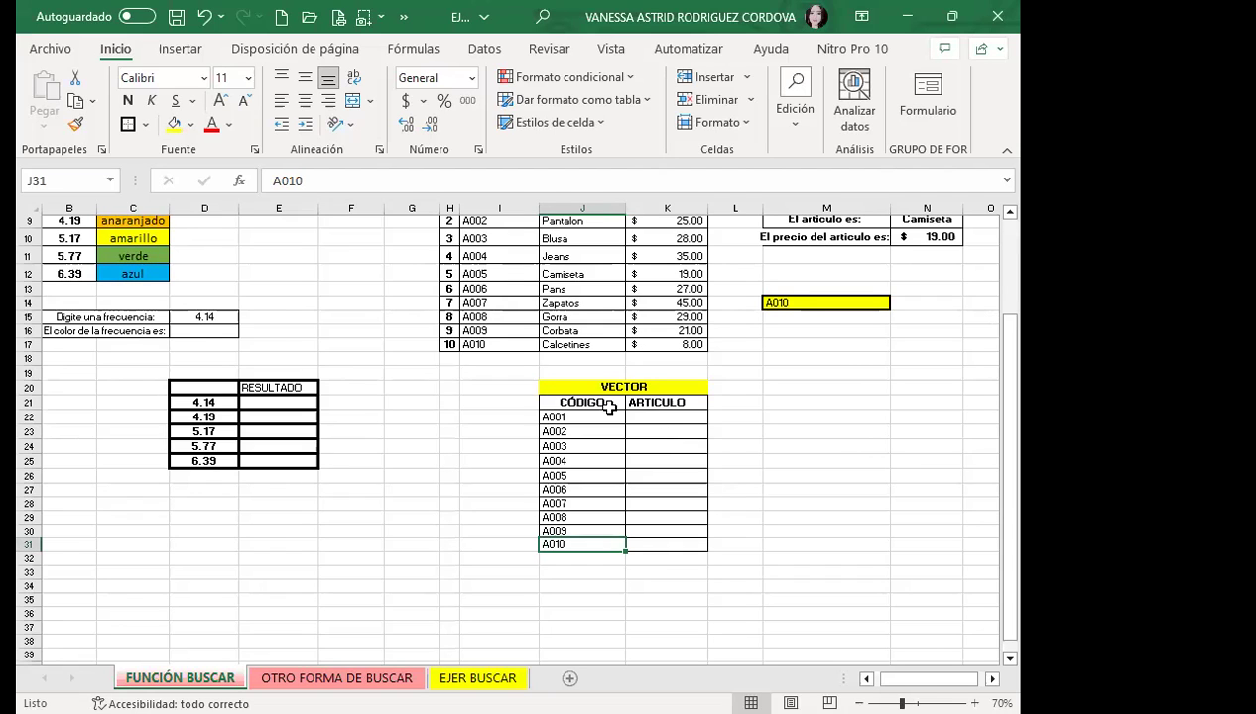
drag(581, 416, 587, 541)
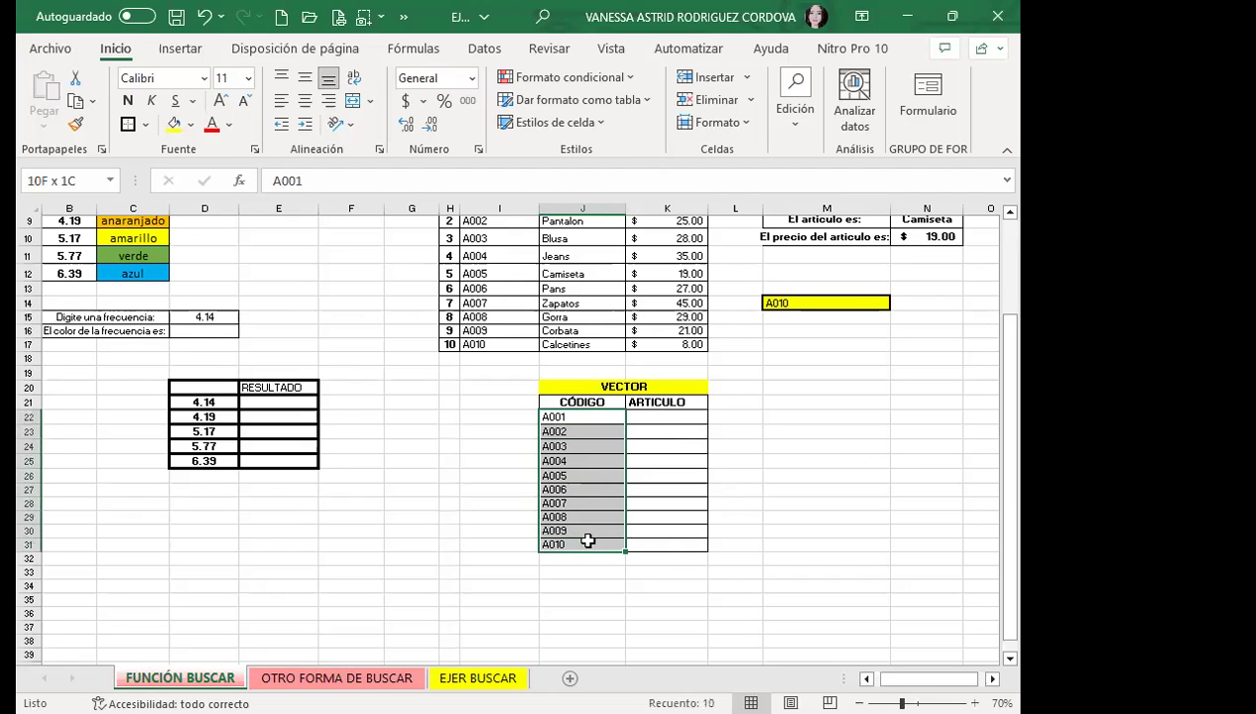
click(587, 540)
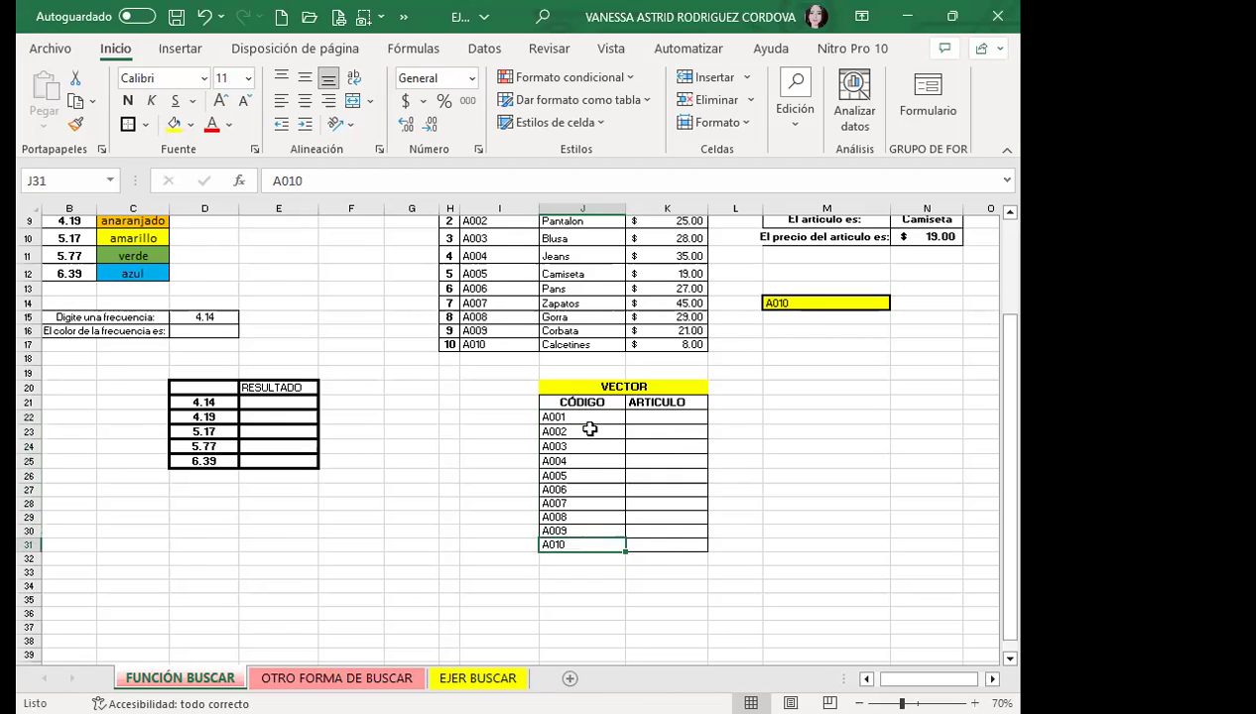
click(647, 417)
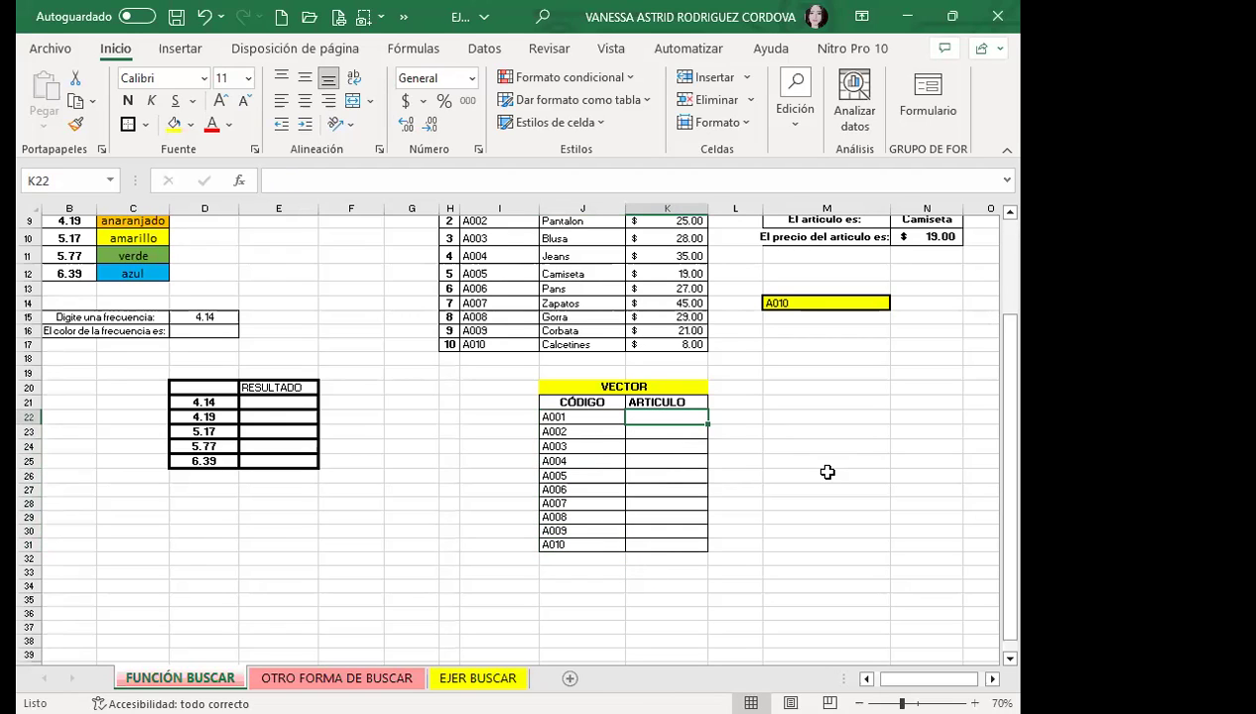
scroll(792, 533, up, 1)
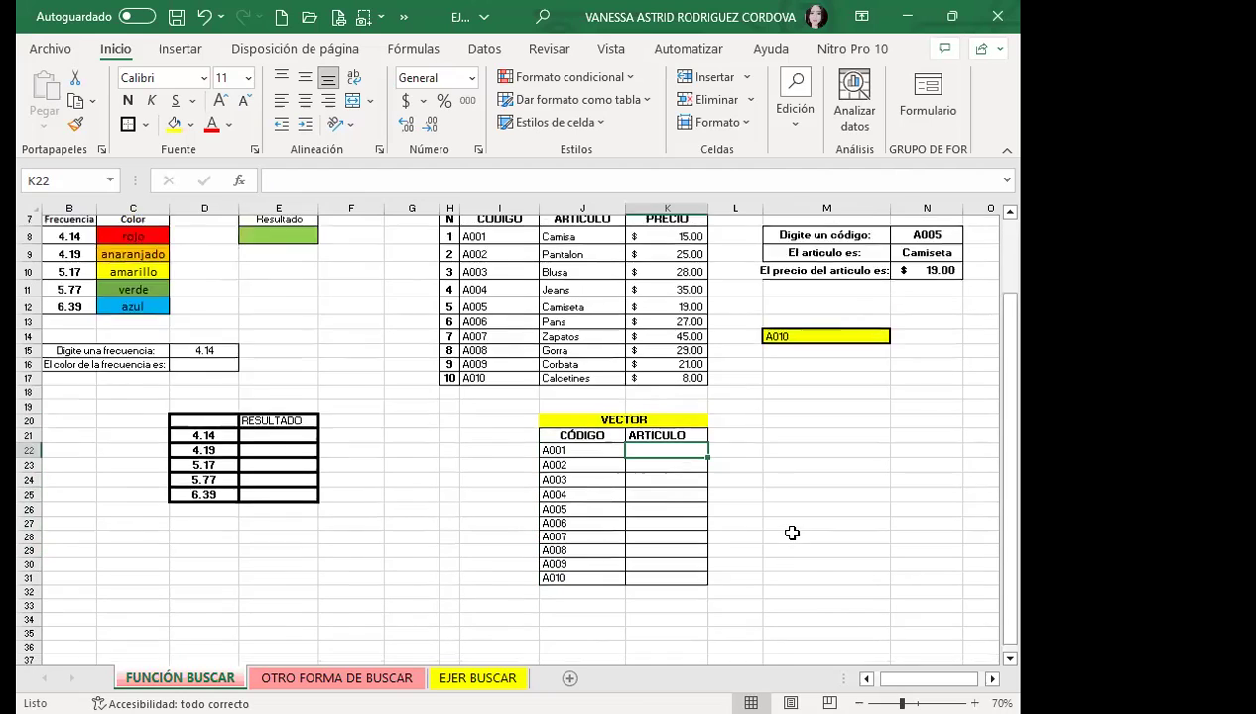
scroll(791, 533, up, 1)
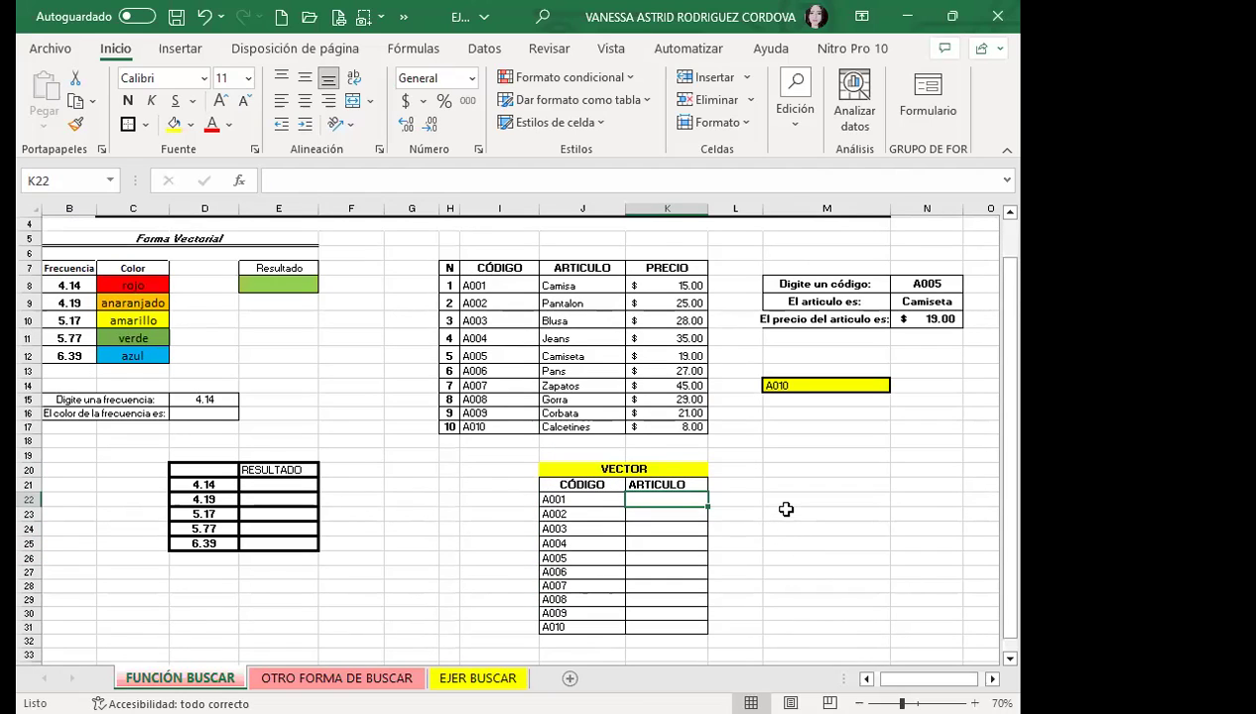
scroll(788, 504, down, 2)
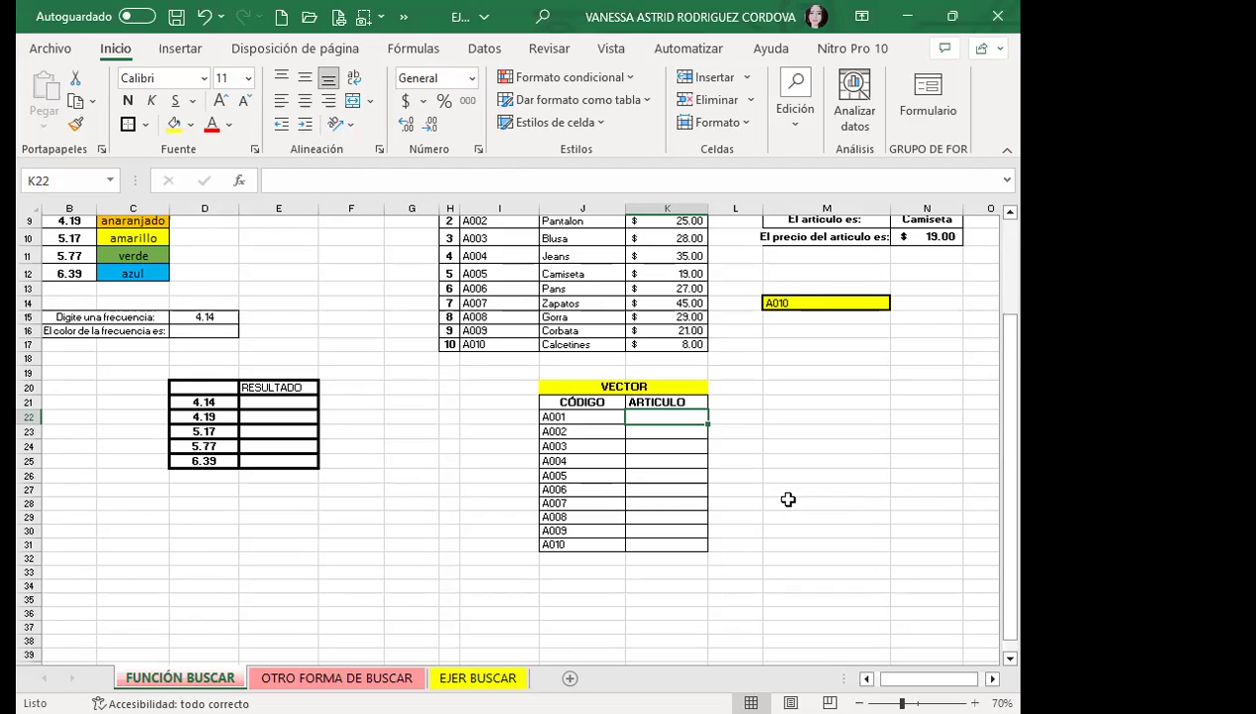
- Begin =BUSCAR( in K22 with J22 (code A001) as the lookup value
text(=)
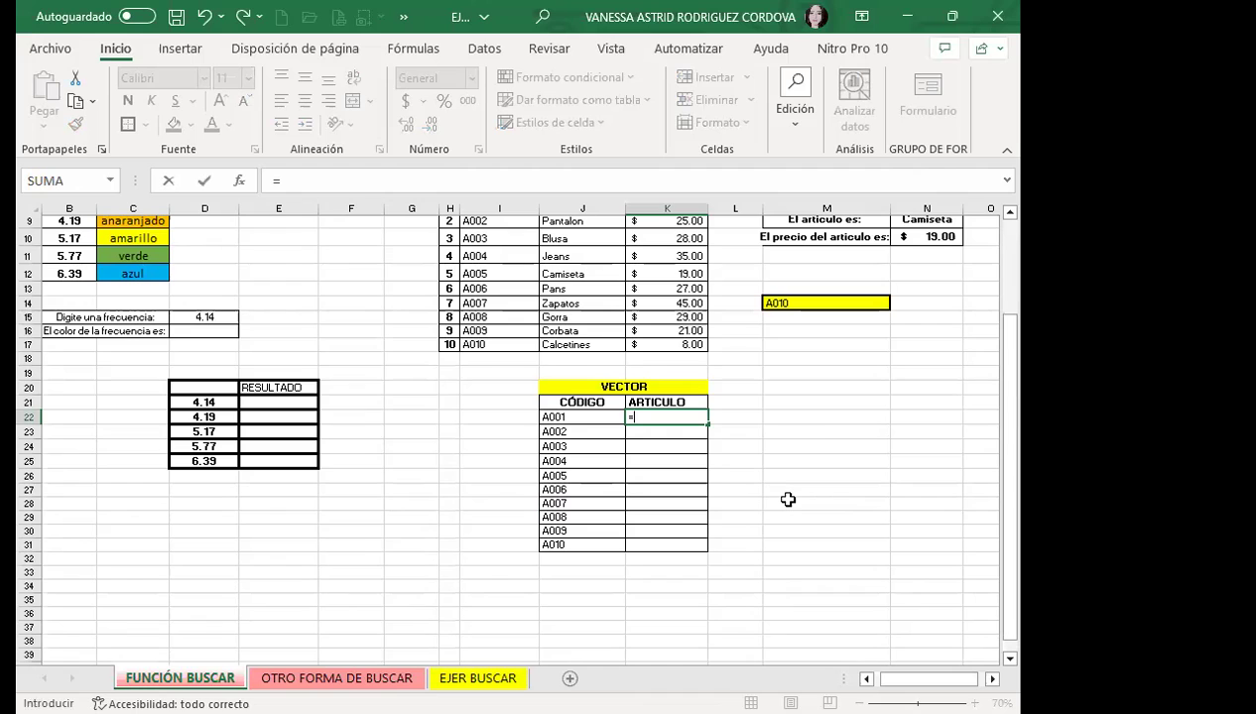
text(BUS)
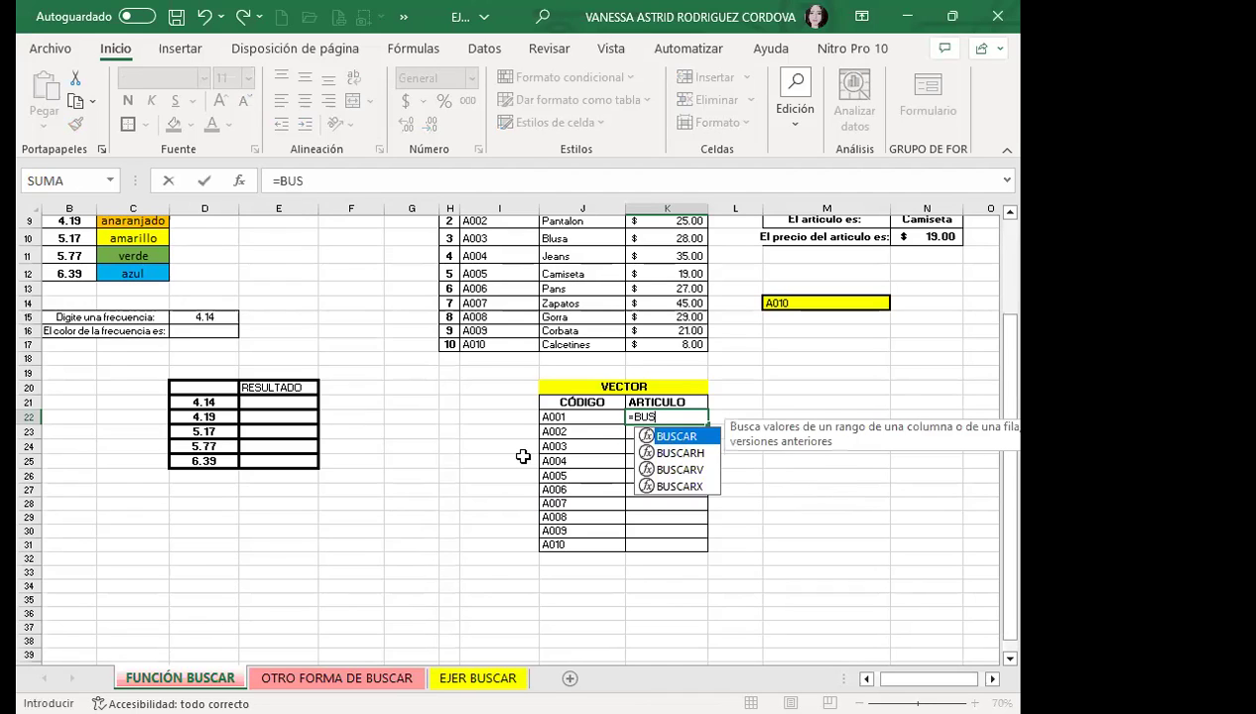
key(Tab)
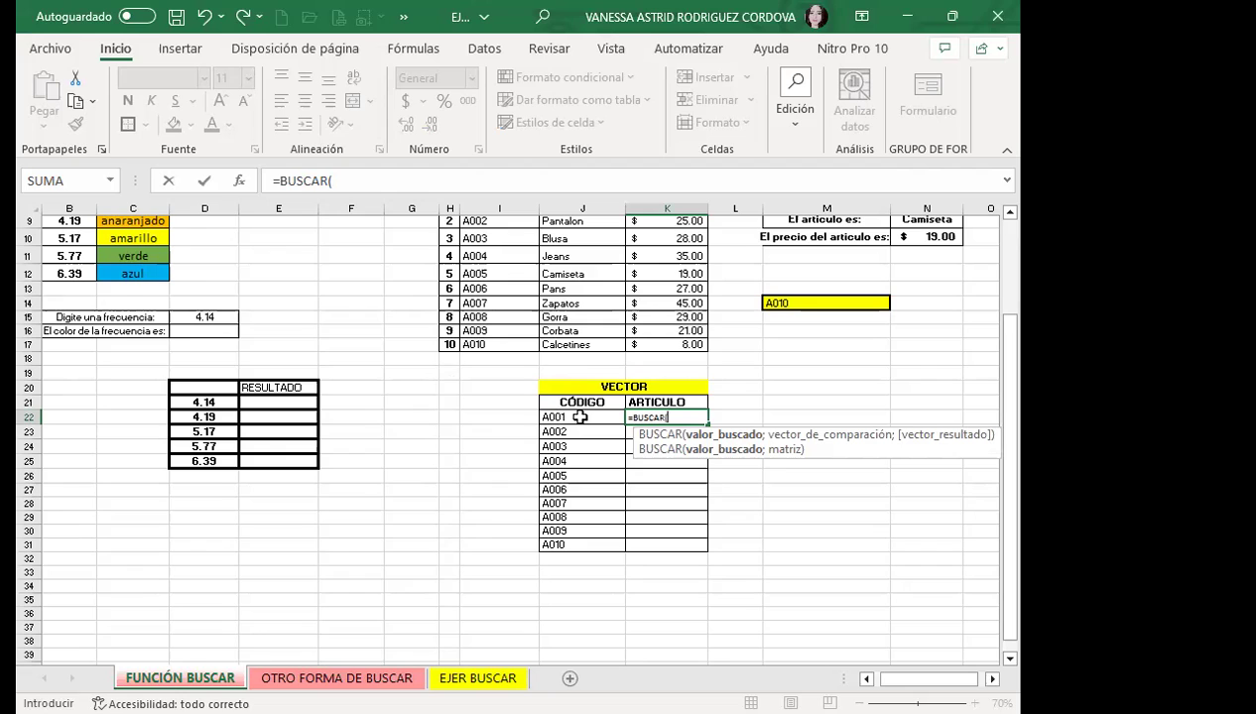
click(580, 418)
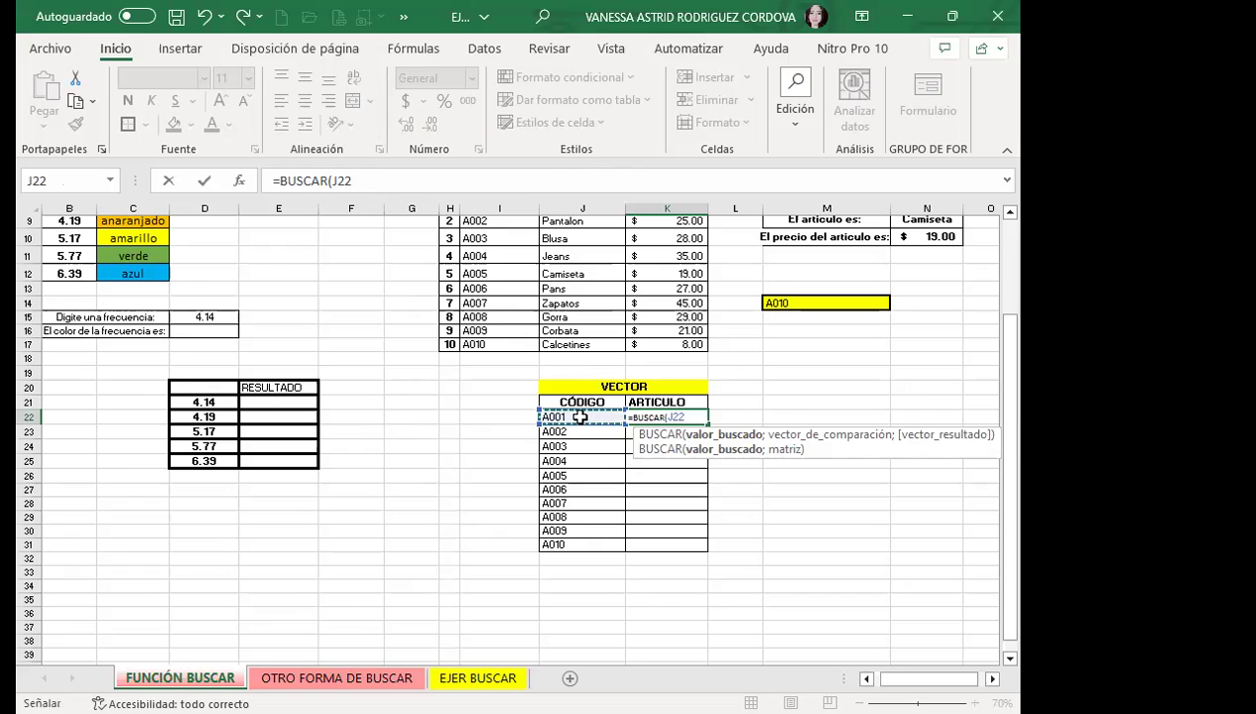
text(;)
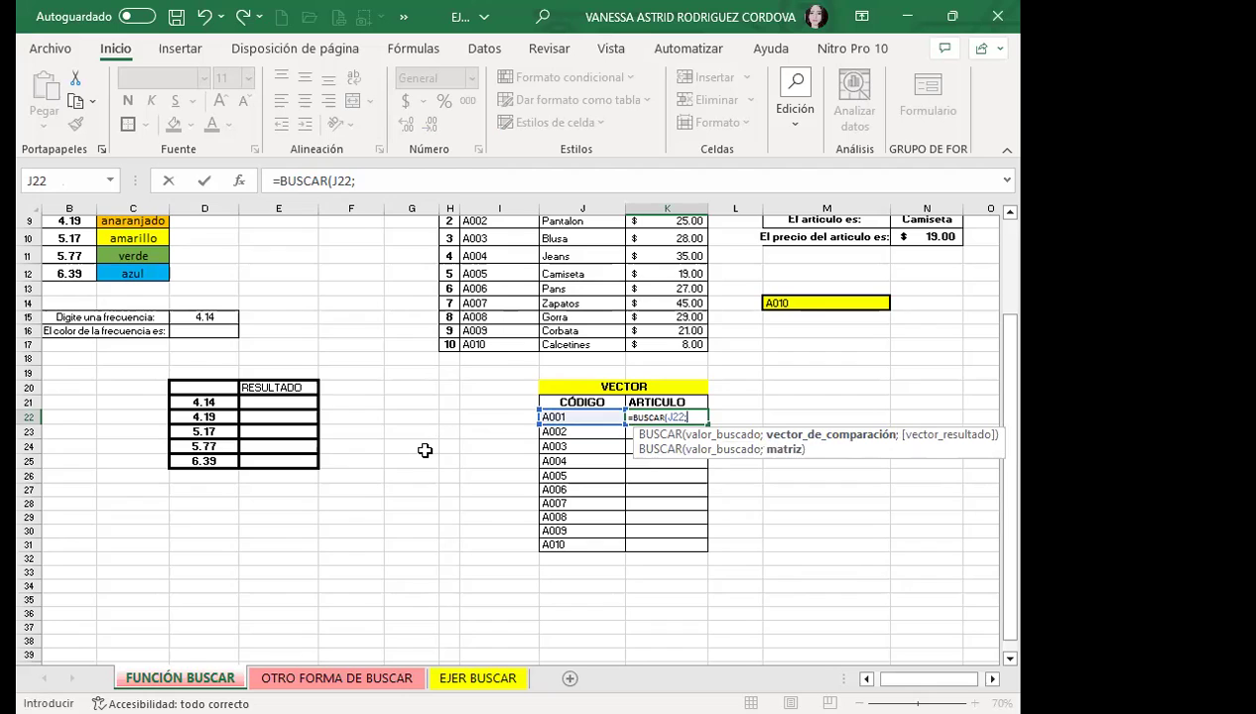
scroll(426, 453, up, 1)
scroll(427, 452, up, 1)
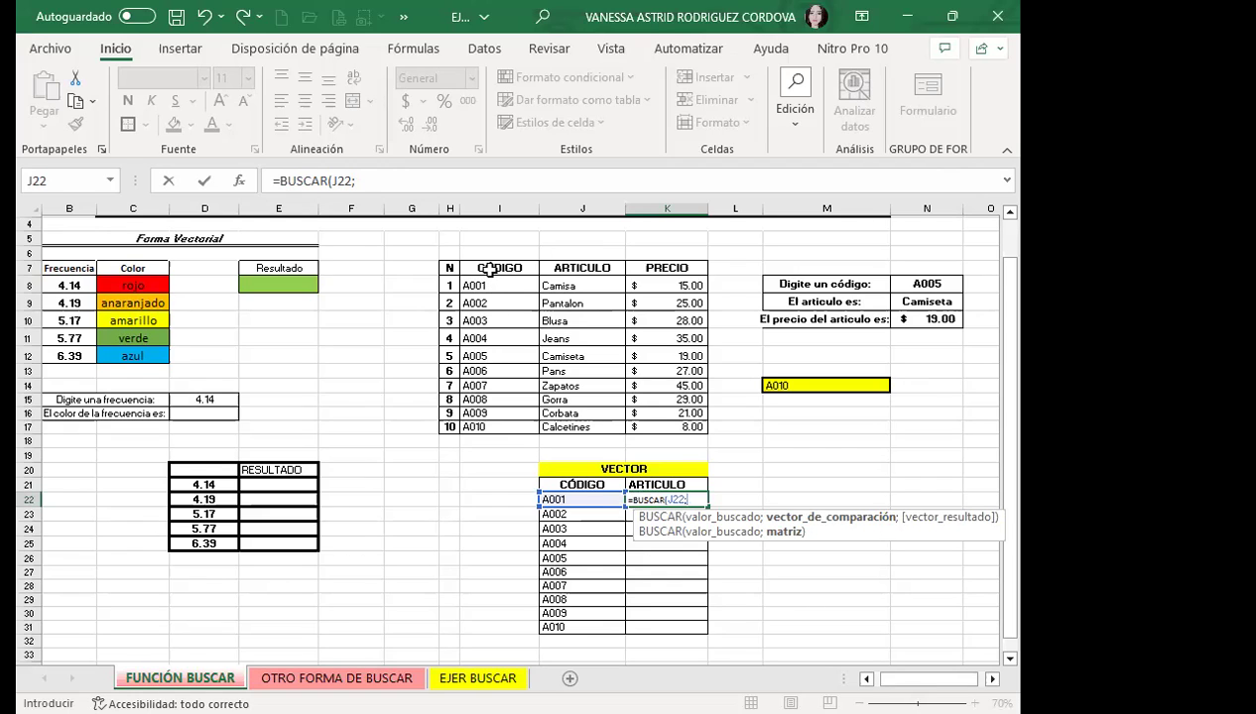
- Enter I7:I17 as comparison and J7:J17 as result ranges in the K22 BUSCAR formula
drag(493, 268, 488, 426)
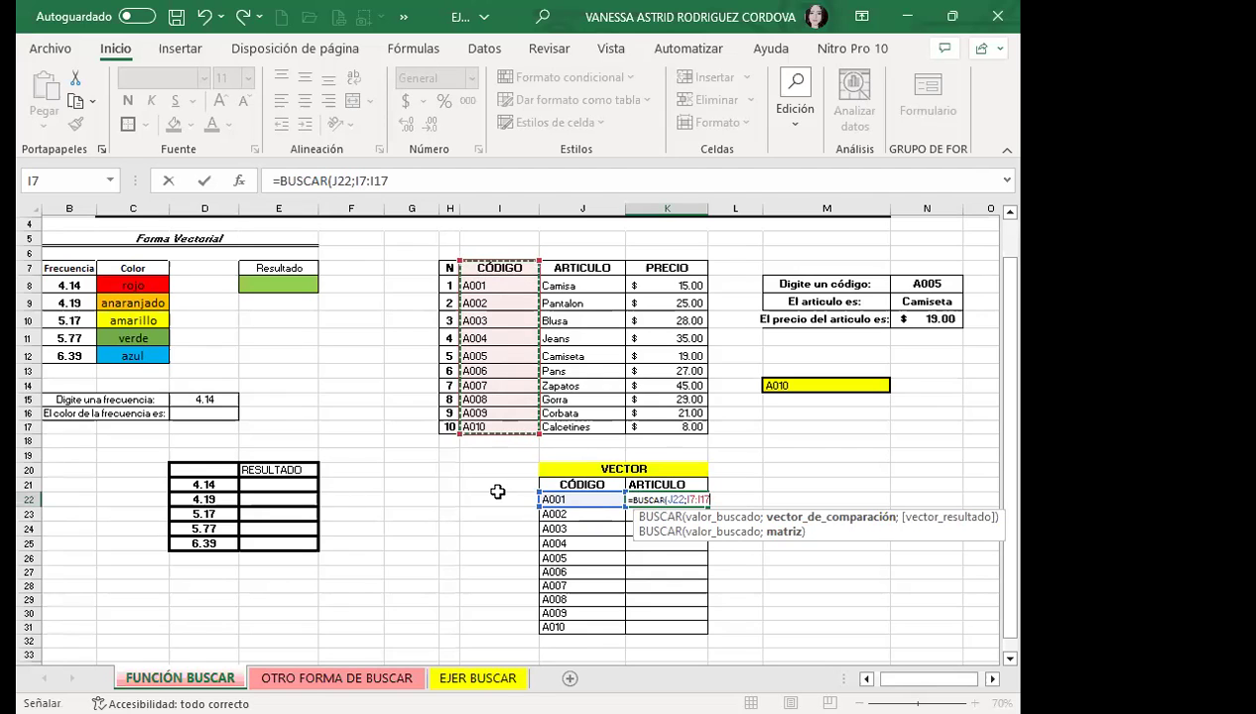
text(;)
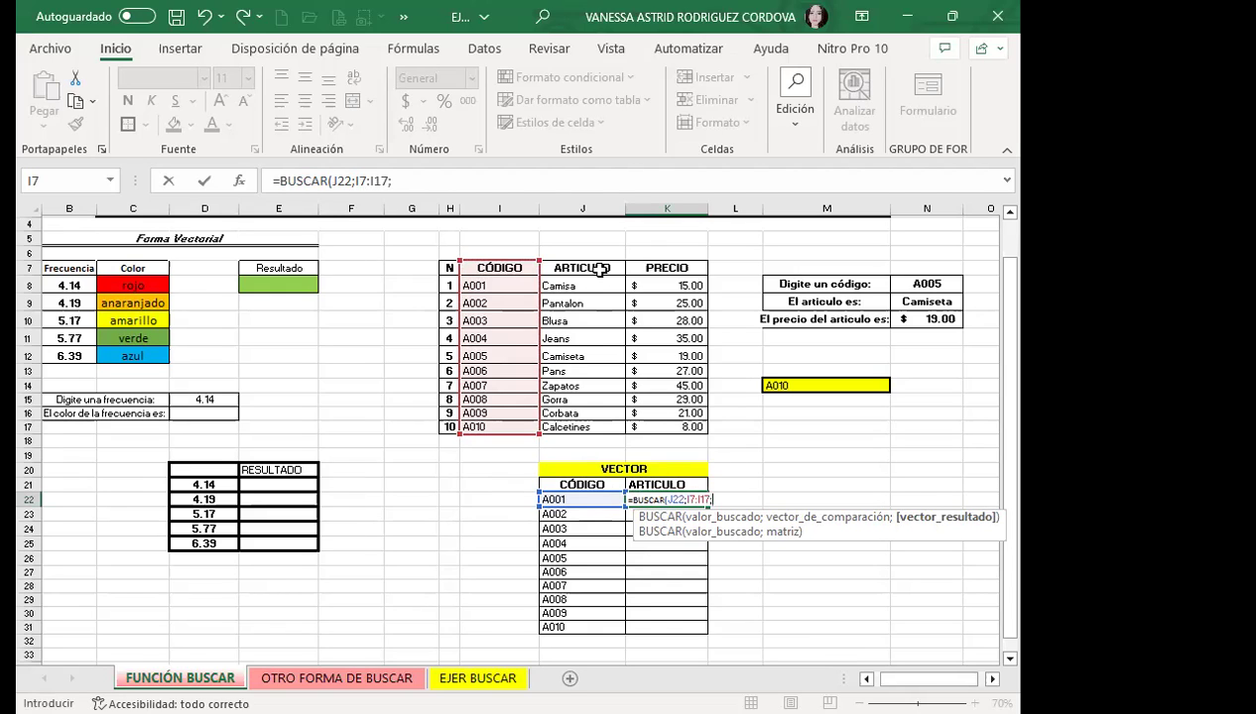
drag(598, 268, 598, 426)
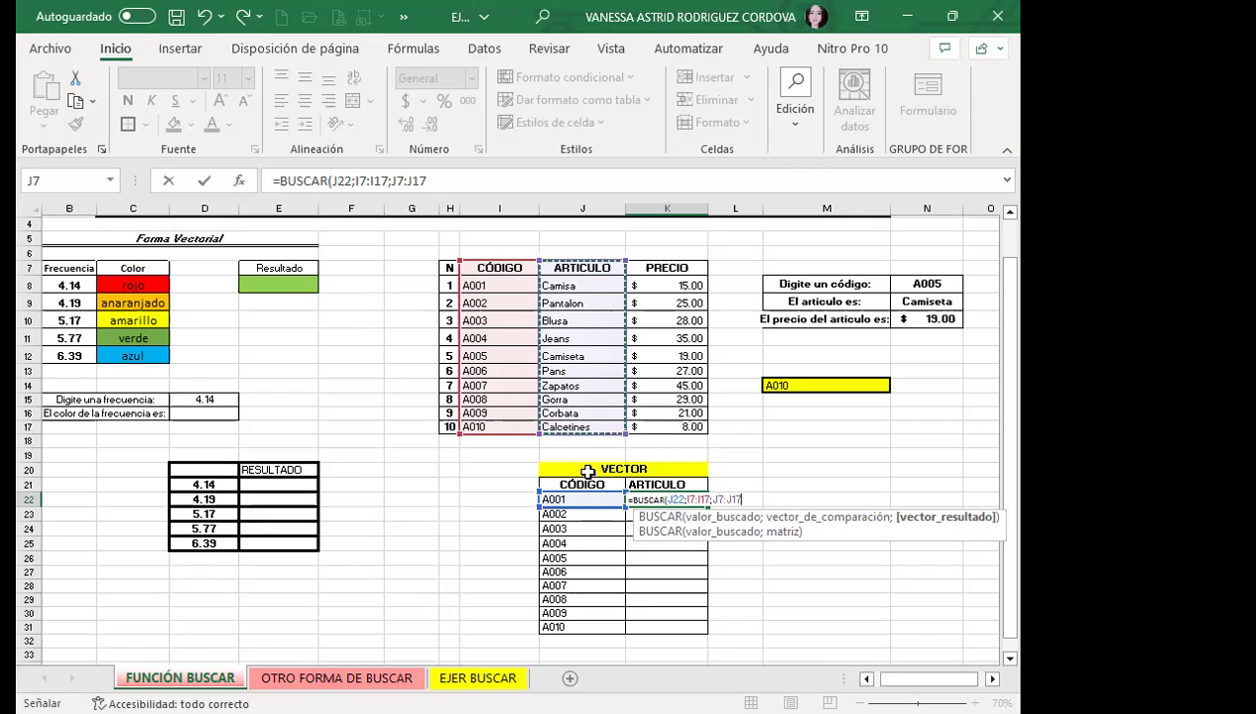
key(Return)
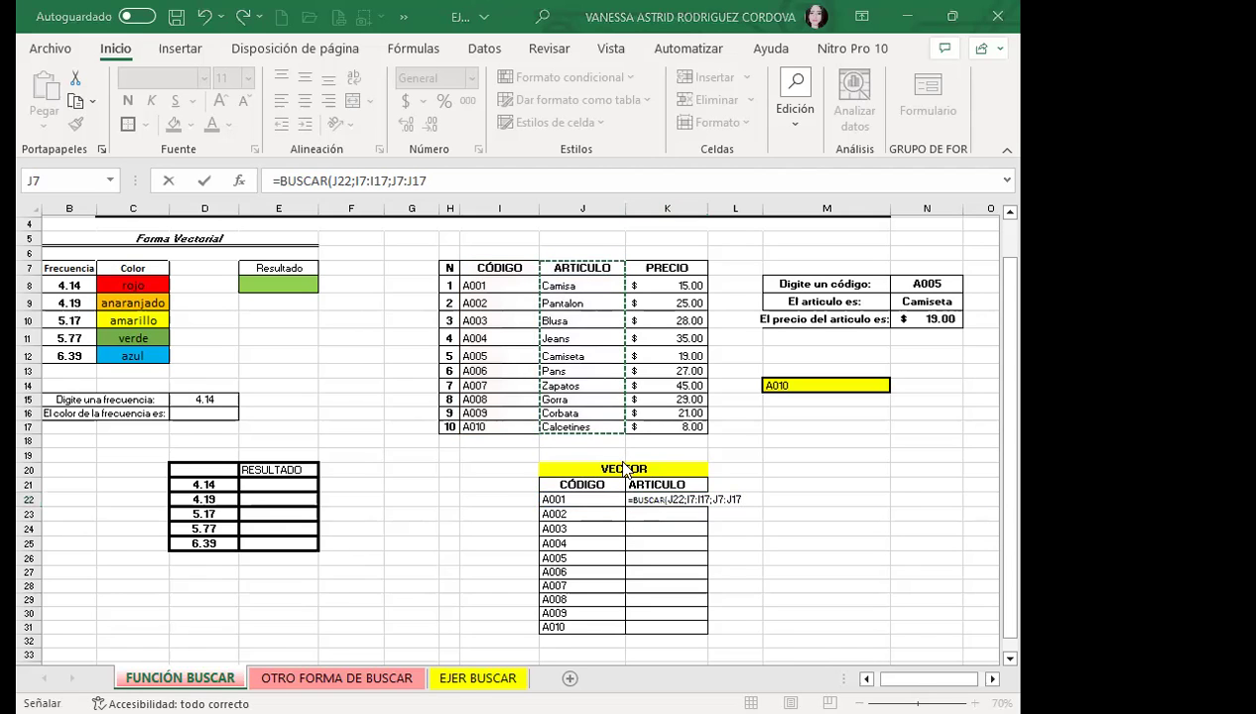
click(705, 502)
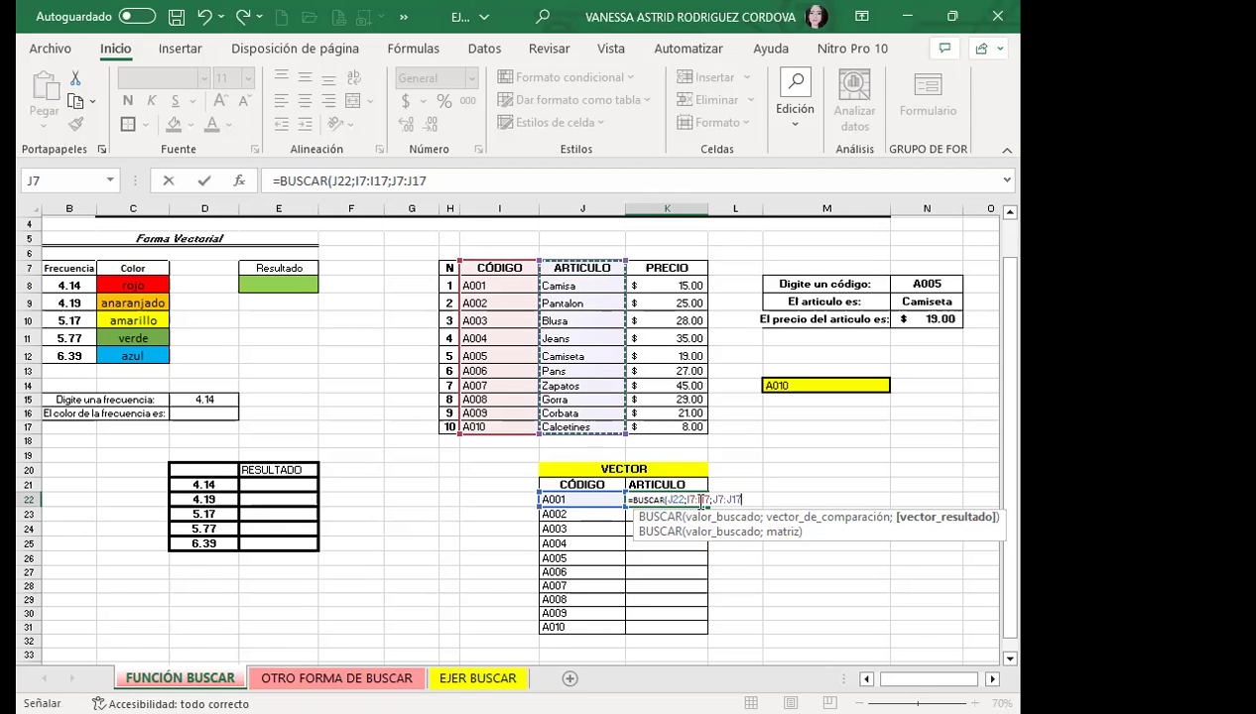
- Correct the ranges to I8:I17 for comparison and J8:J17 for results
key(Left)
key(BackSpace)
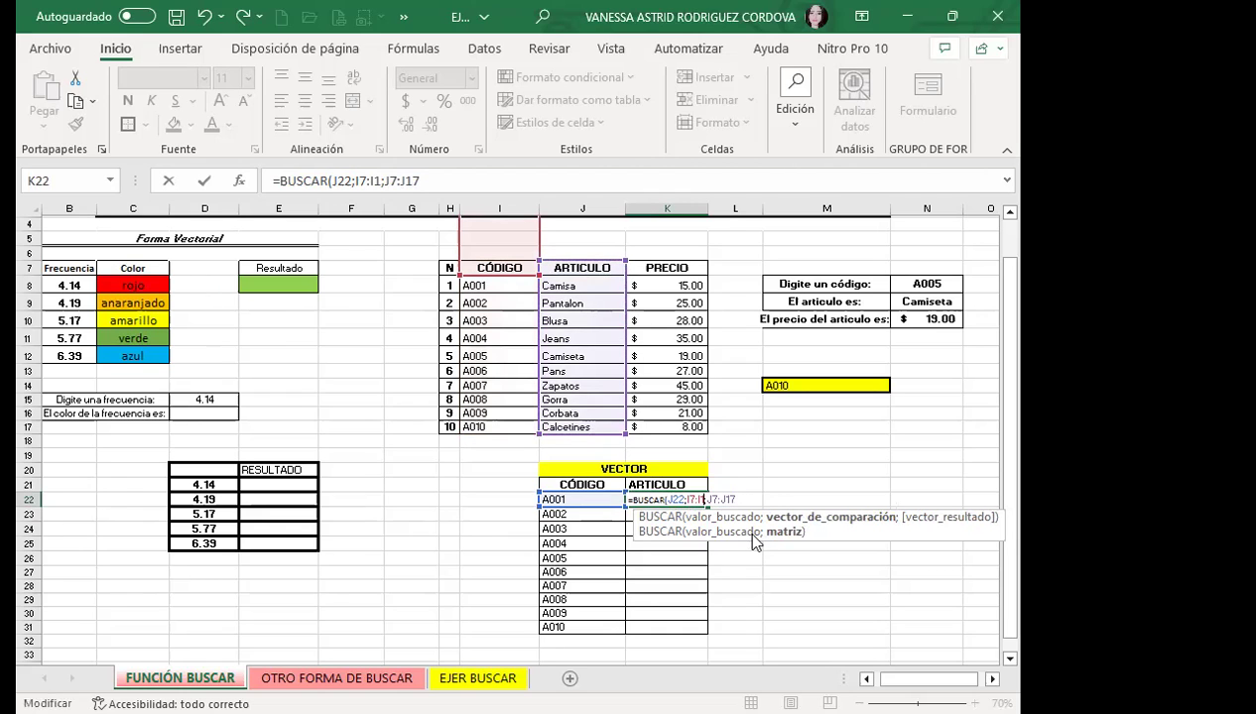
key(BackSpace)
key(BackSpace)
key(BackSpace)
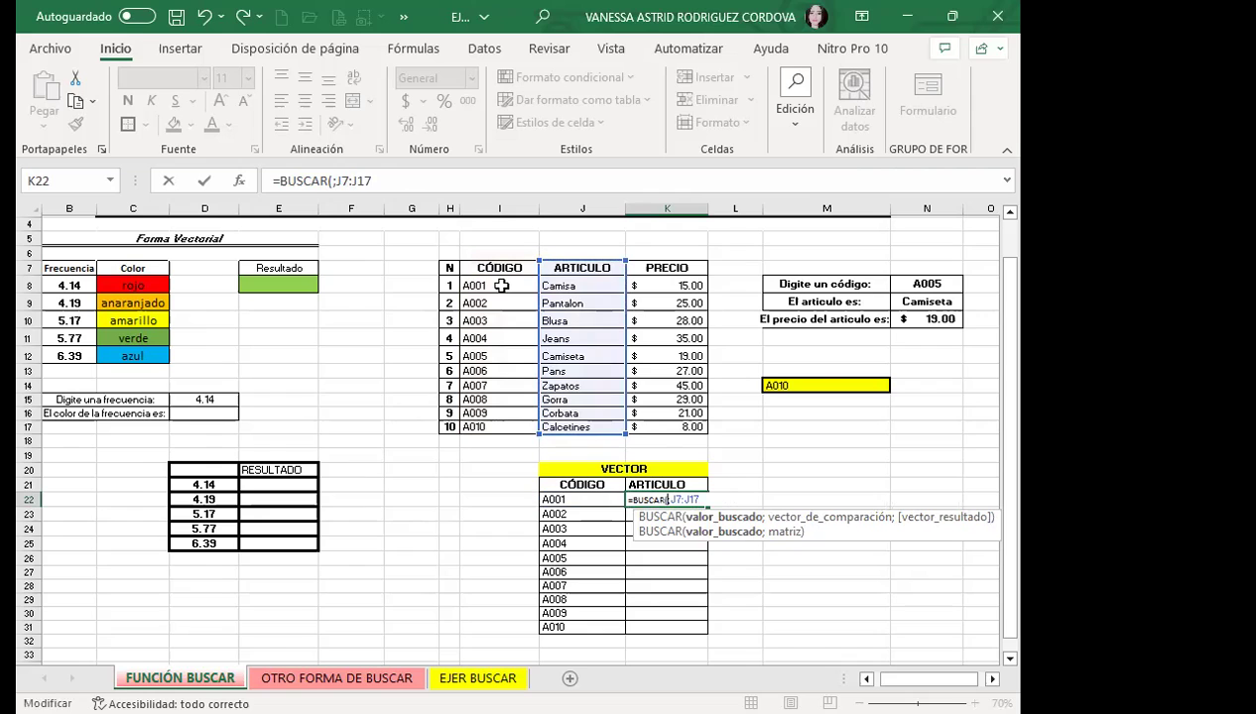
click(496, 287)
drag(496, 286, 509, 433)
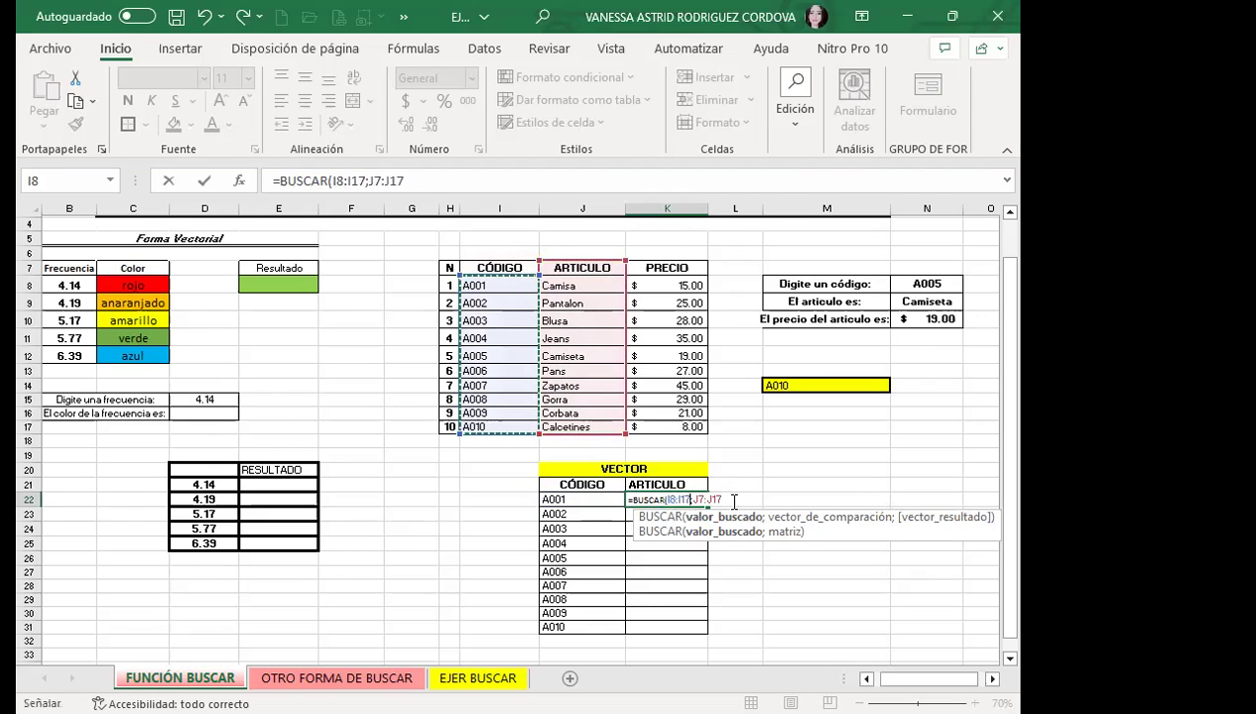
key(BackSpace)
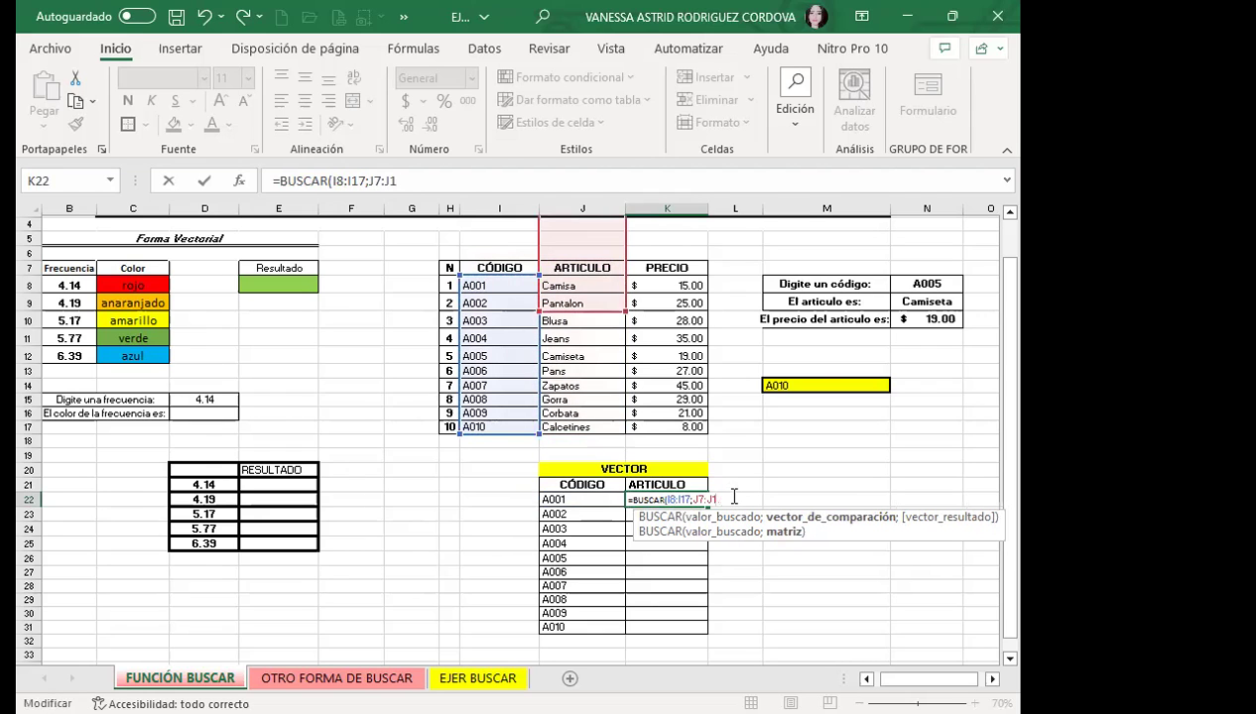
key(BackSpace)
key(BackSpace)
key(BackSpace)
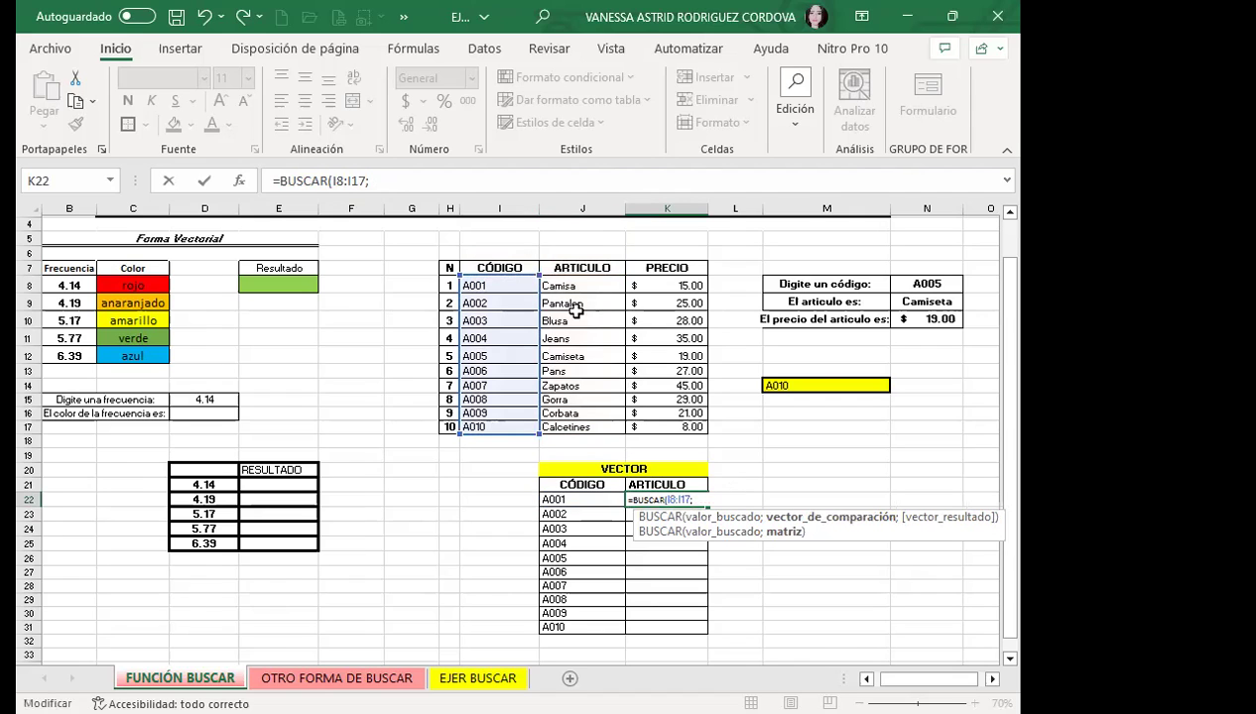
click(564, 285)
drag(573, 426, 571, 428)
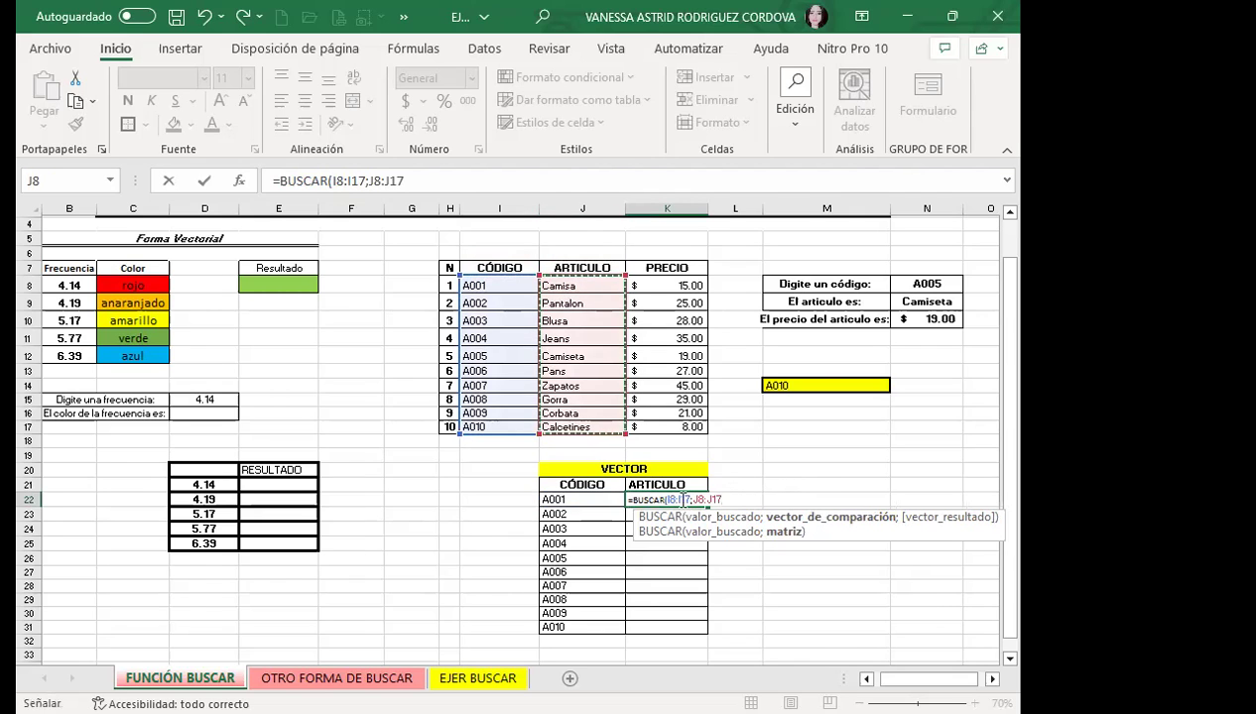
- Commit the K22 BUSCAR formula, dismiss the spill notice, and reopen it for editing
key(Return)
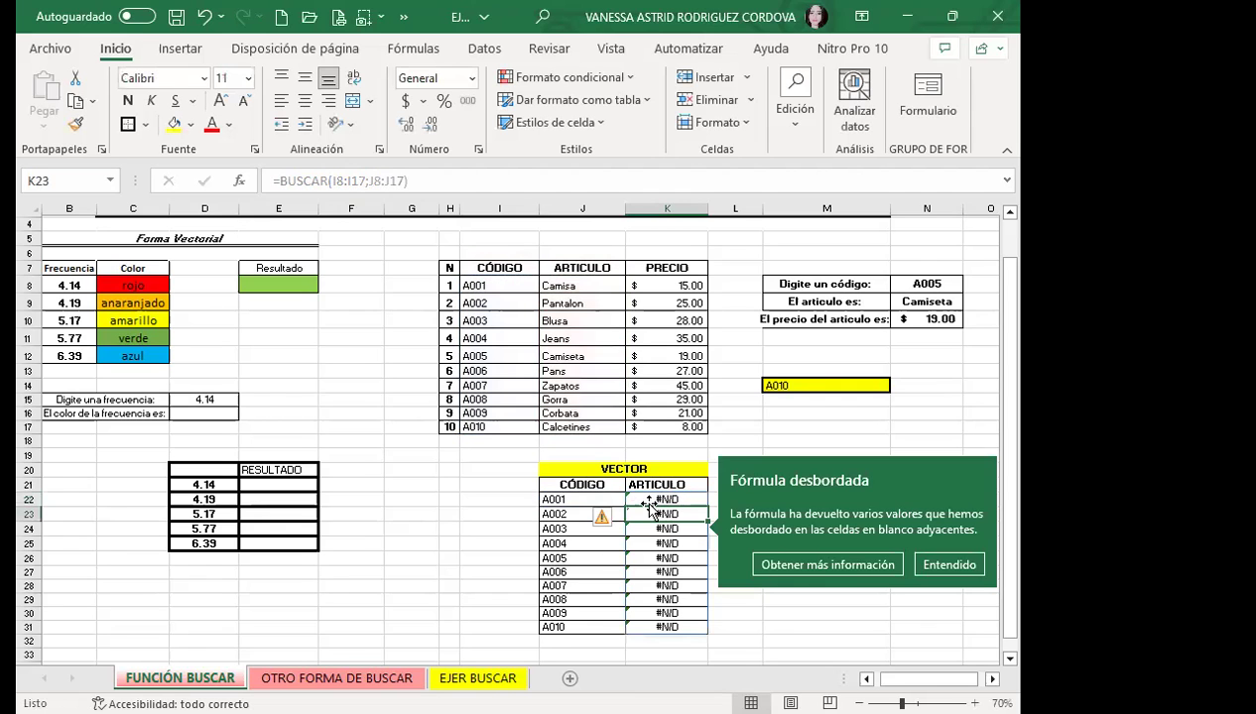
click(648, 503)
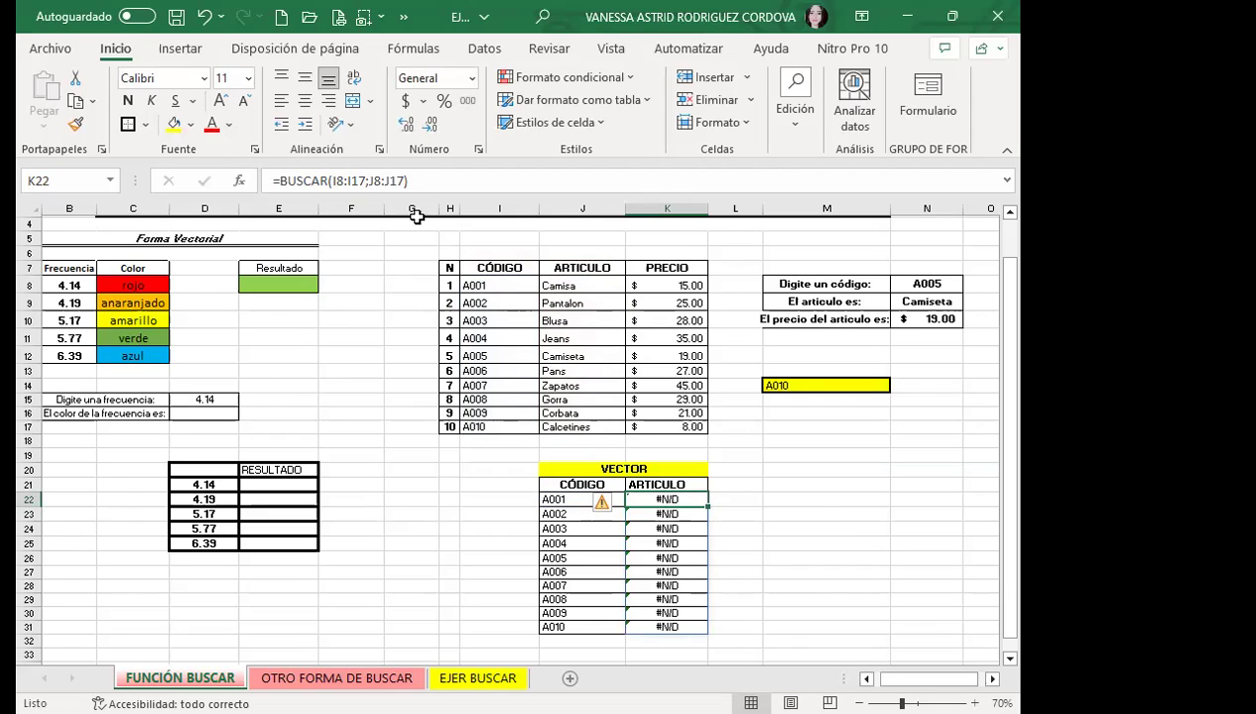
click(423, 174)
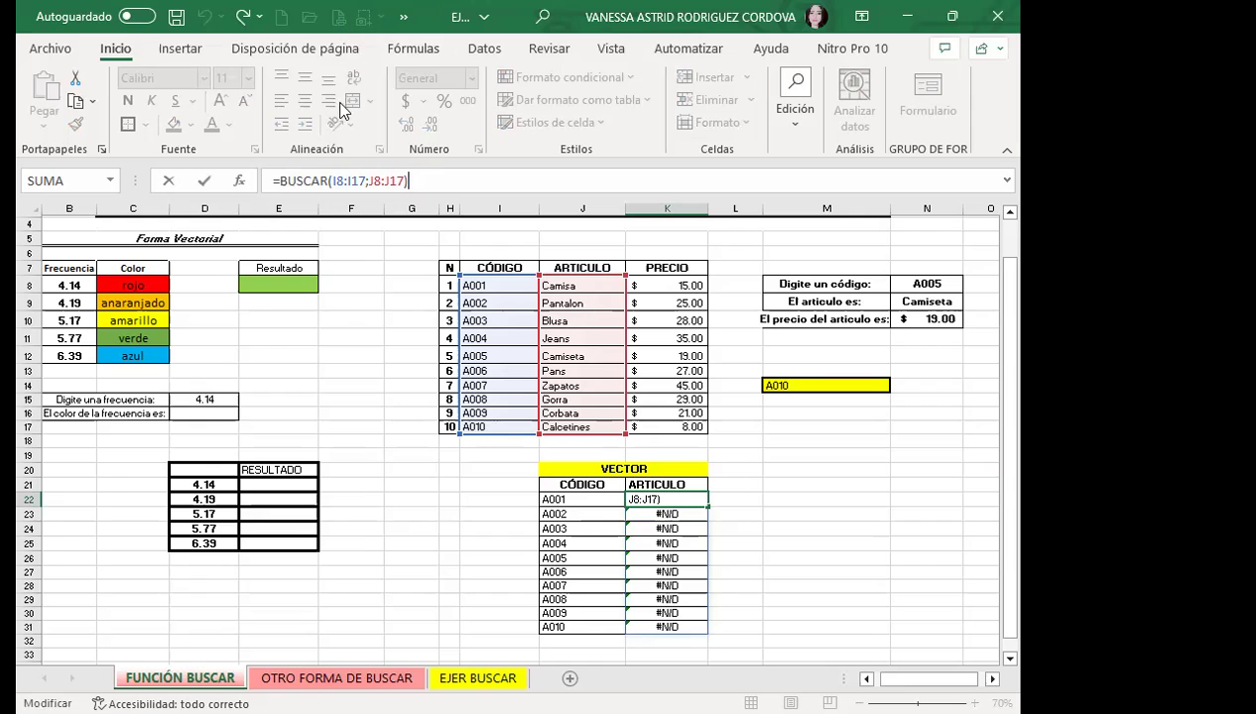
- Correct K22 to =BUSCAR(J22;I8:I17;J8:J17) and fill it down to K31
click(334, 179)
click(573, 499)
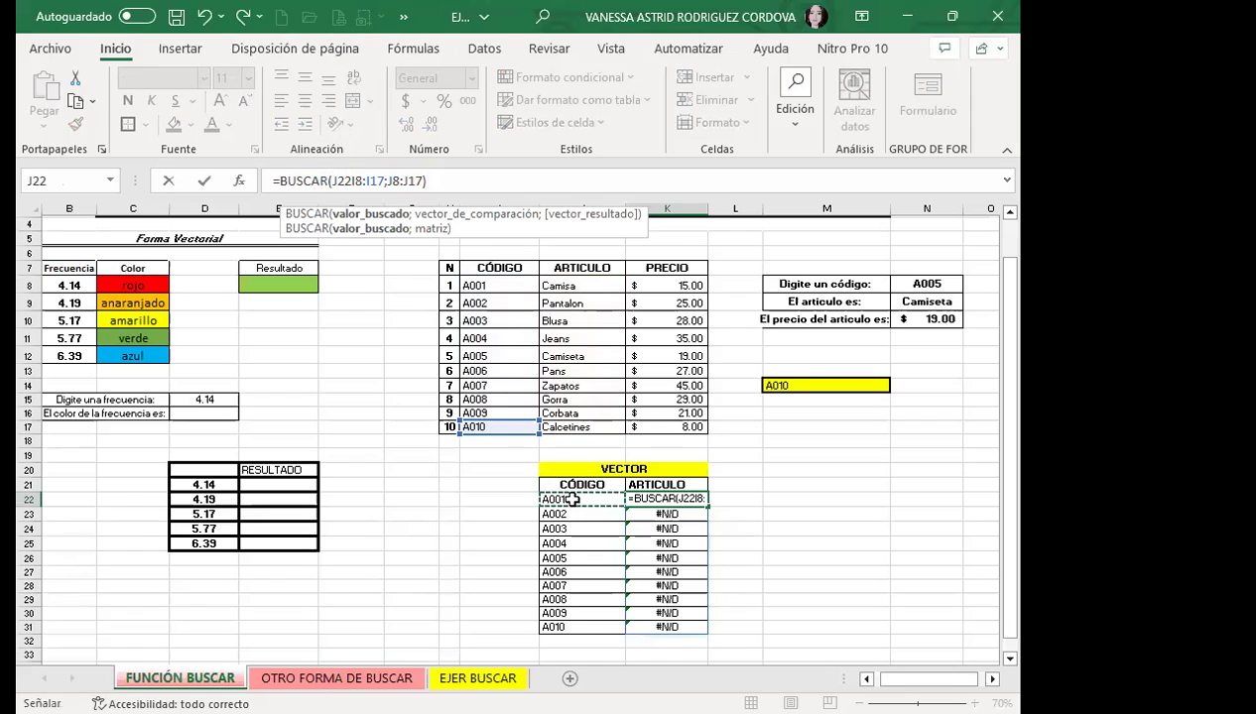
text(;)
mouse_move(506, 288)
mouse_down()
mouse_move(509, 337)
mouse_move(510, 288)
mouse_up()
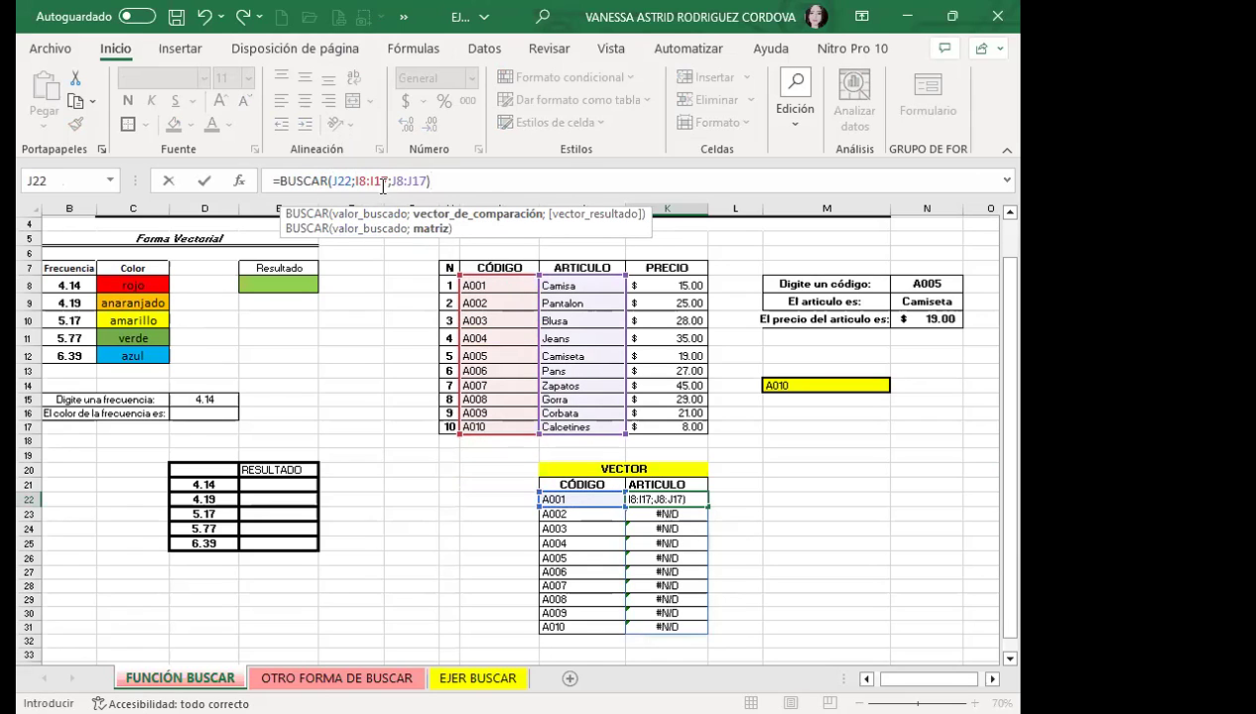
click(686, 501)
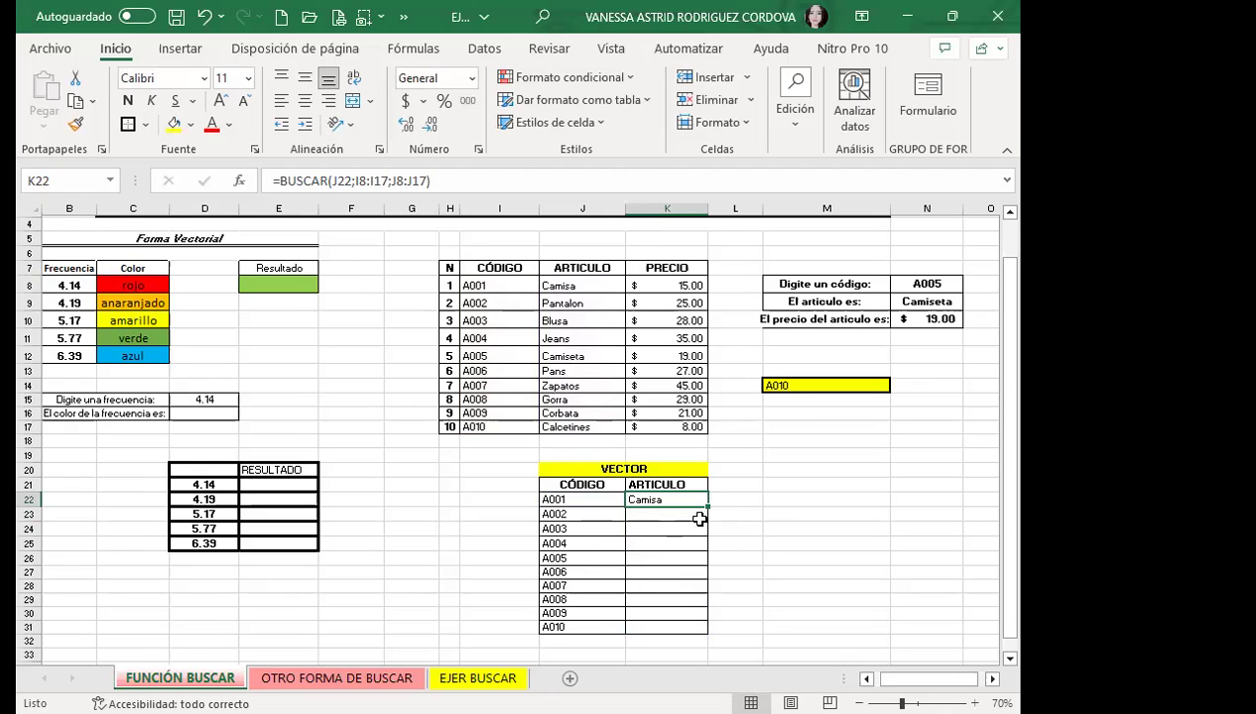
drag(707, 506, 682, 631)
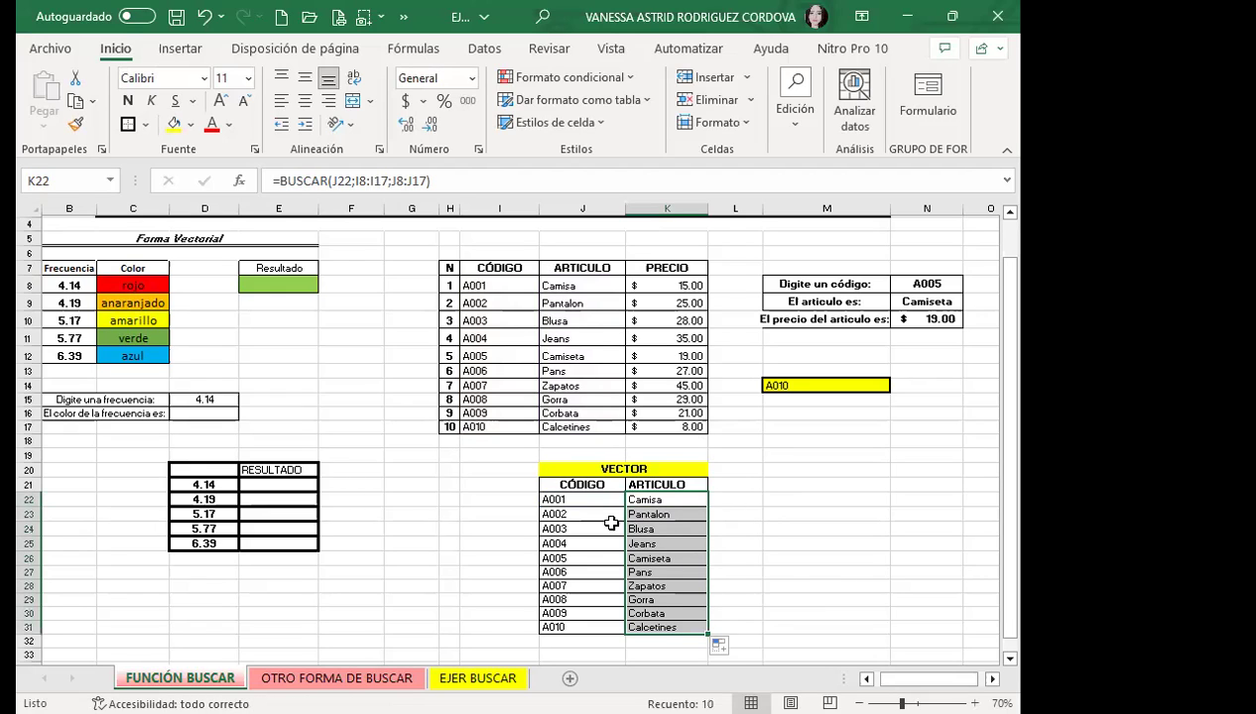
click(678, 515)
click(656, 528)
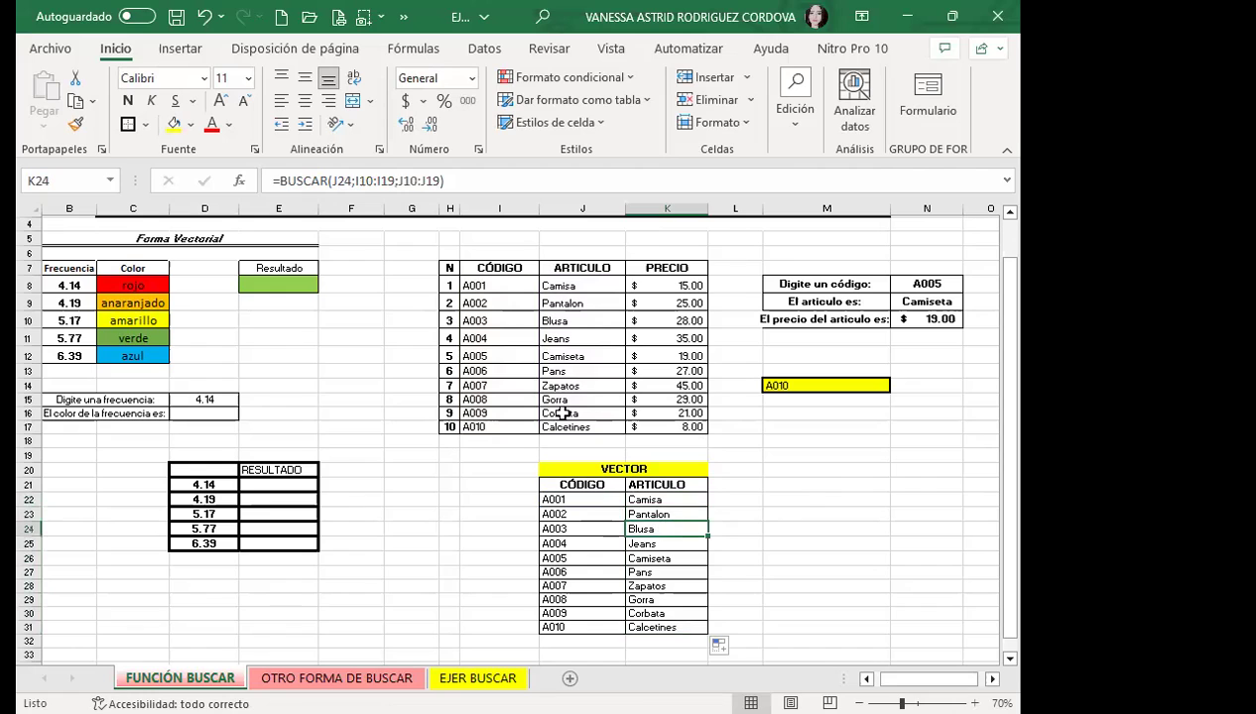
click(666, 543)
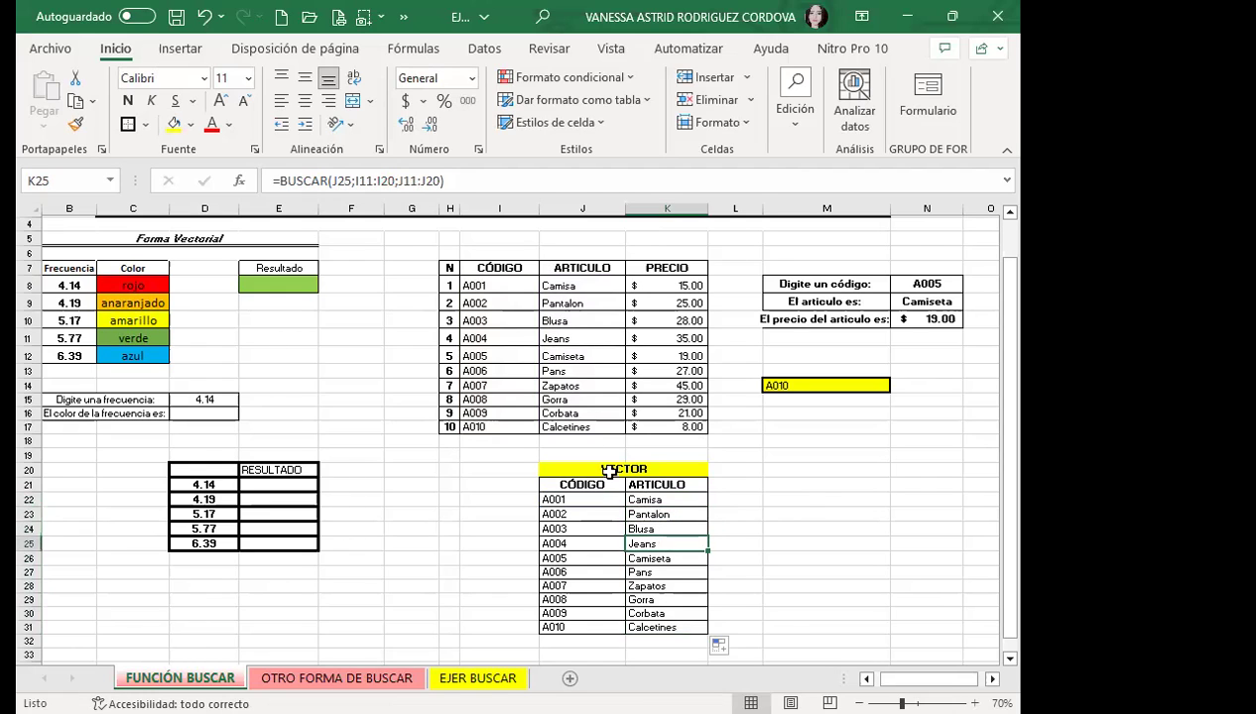
click(669, 556)
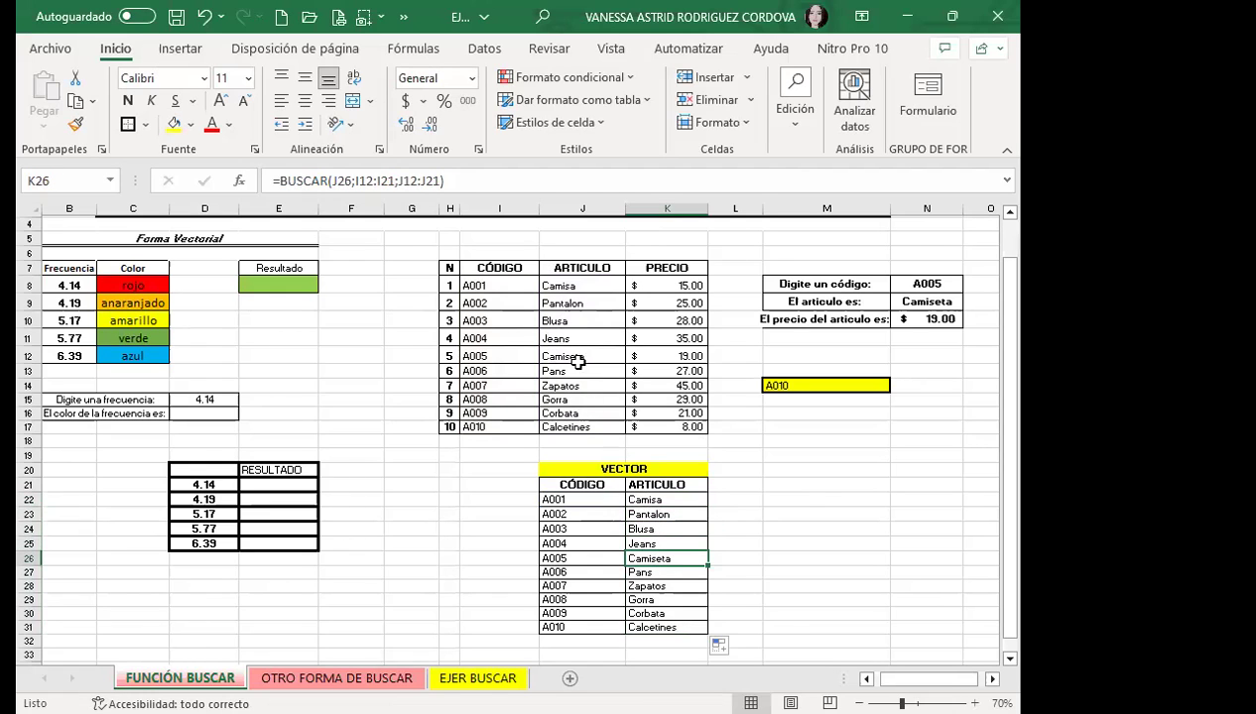
click(672, 577)
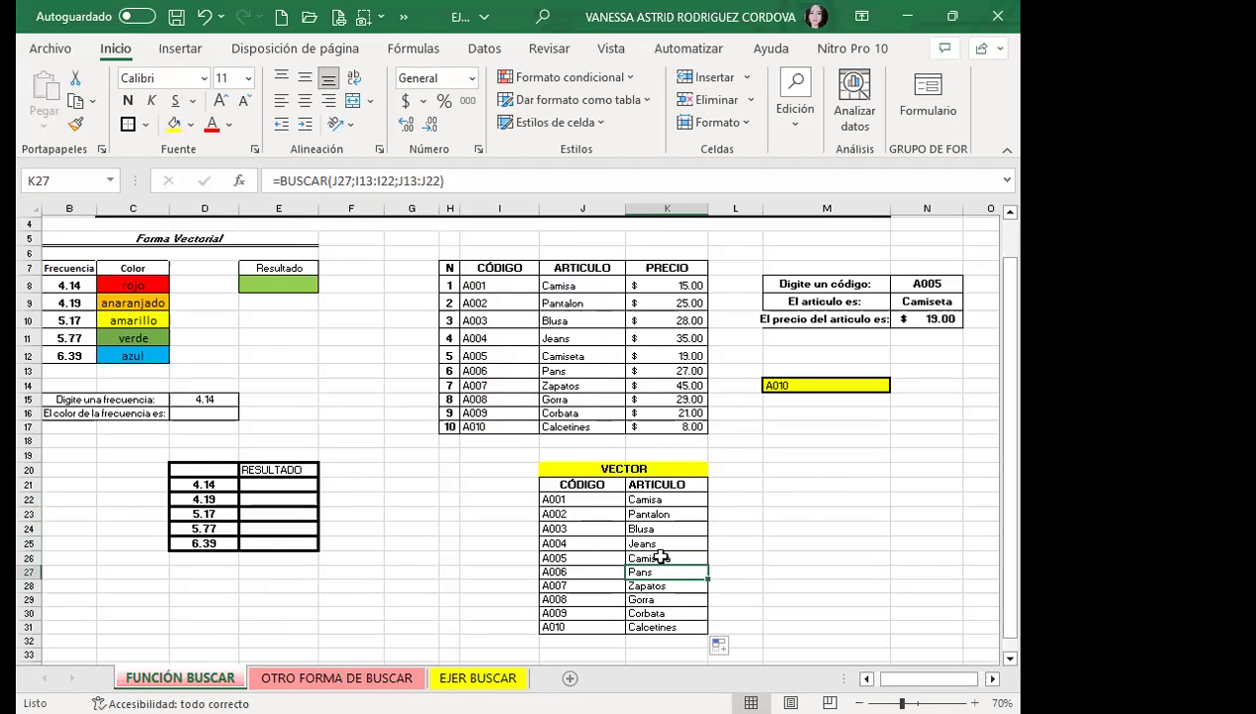
click(683, 627)
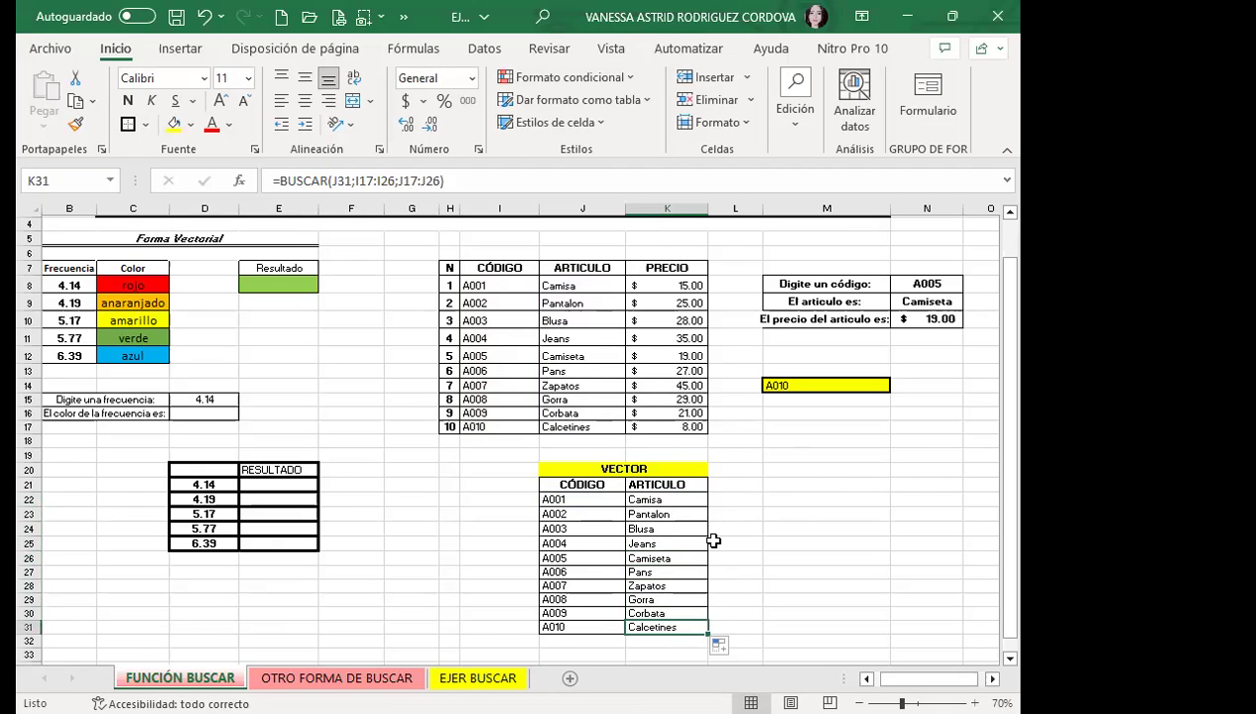
click(645, 499)
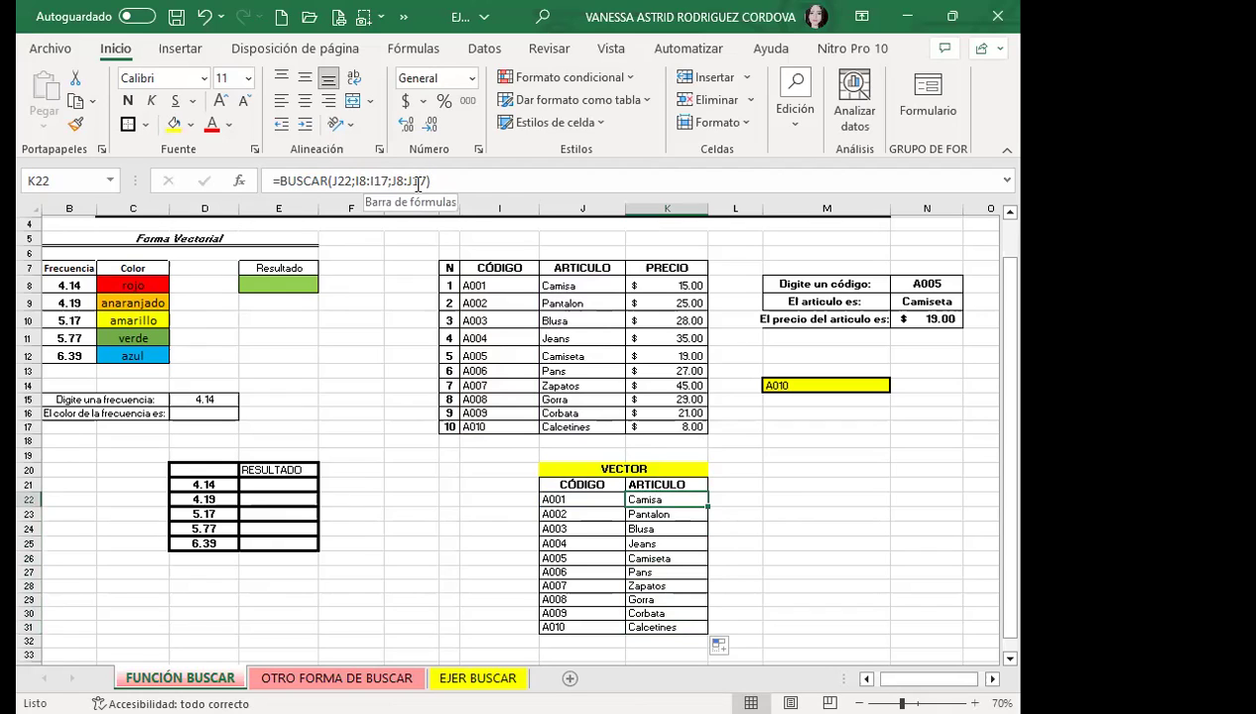
click(660, 517)
click(661, 532)
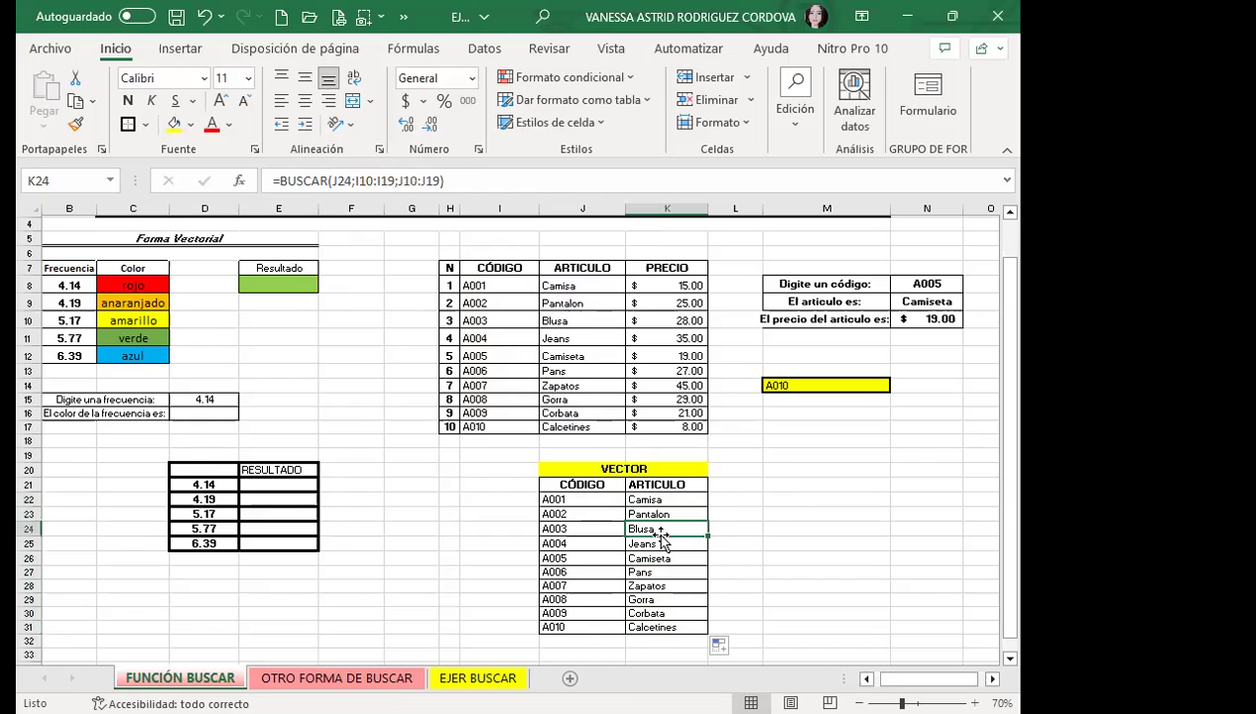
click(661, 543)
click(663, 558)
click(659, 573)
click(661, 587)
click(663, 600)
scroll(663, 600, down, 1)
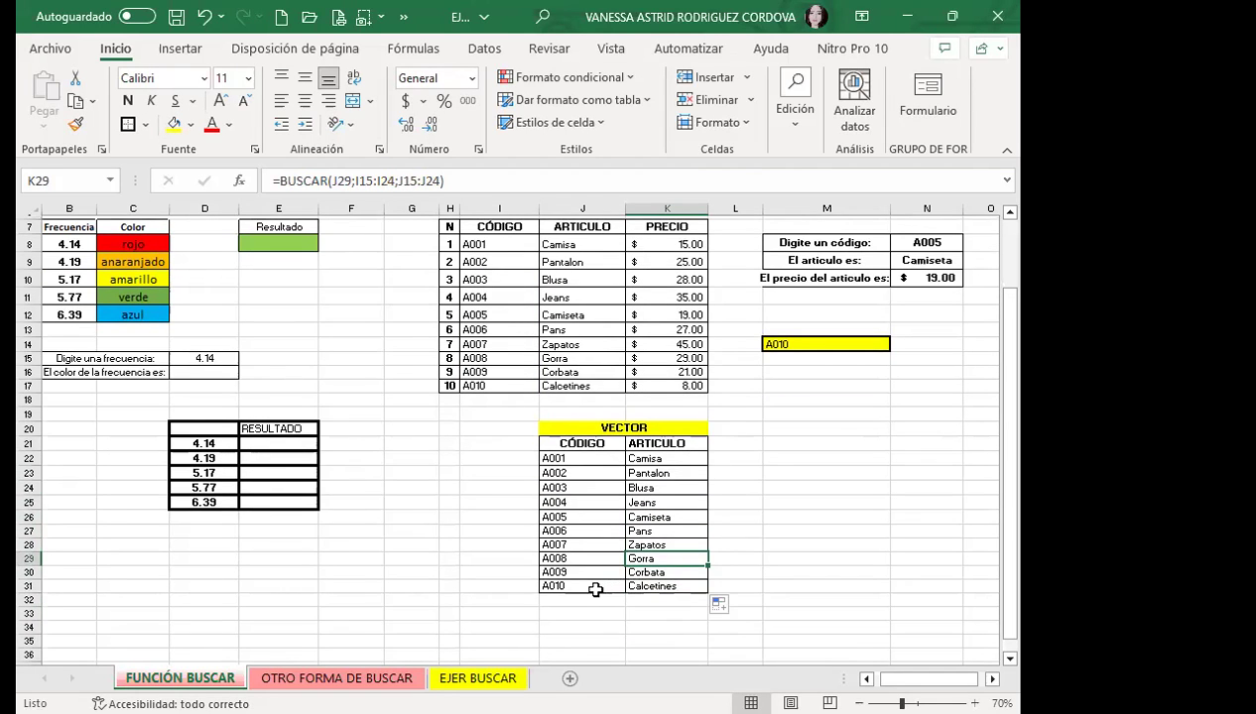
click(596, 586)
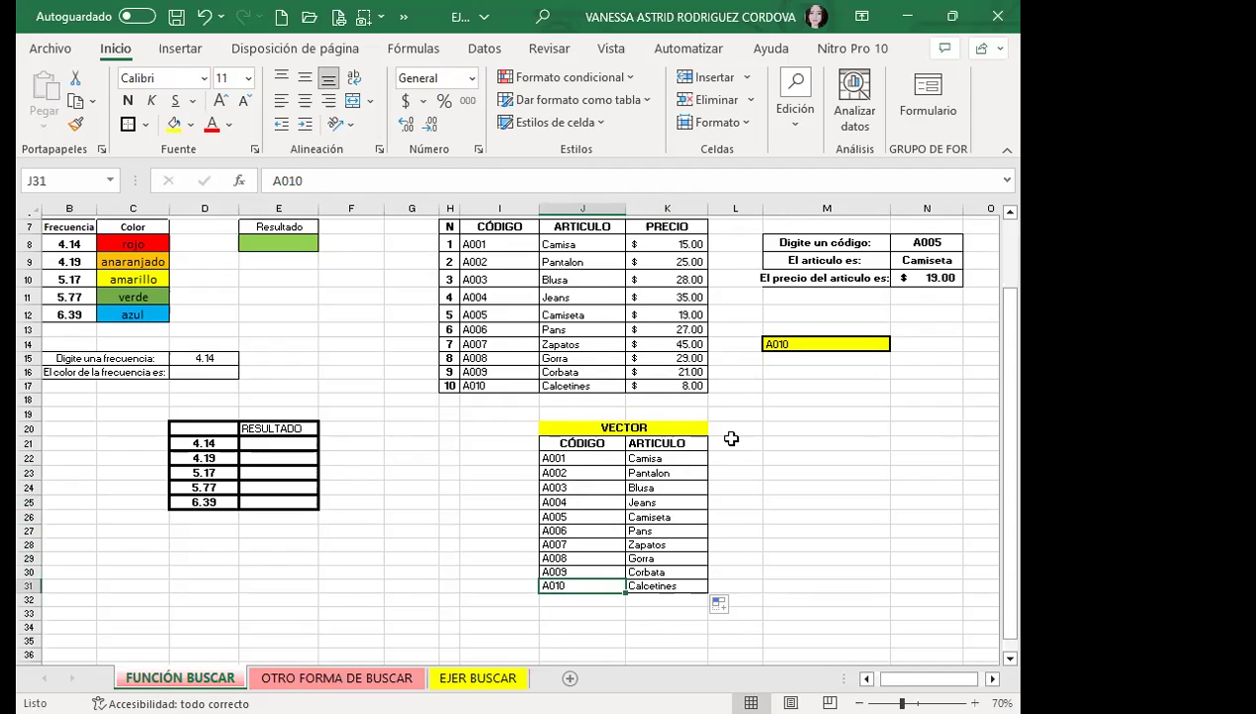
- Change the VECTOR code in J31 to A001 and in J26 to A002
text(A0)
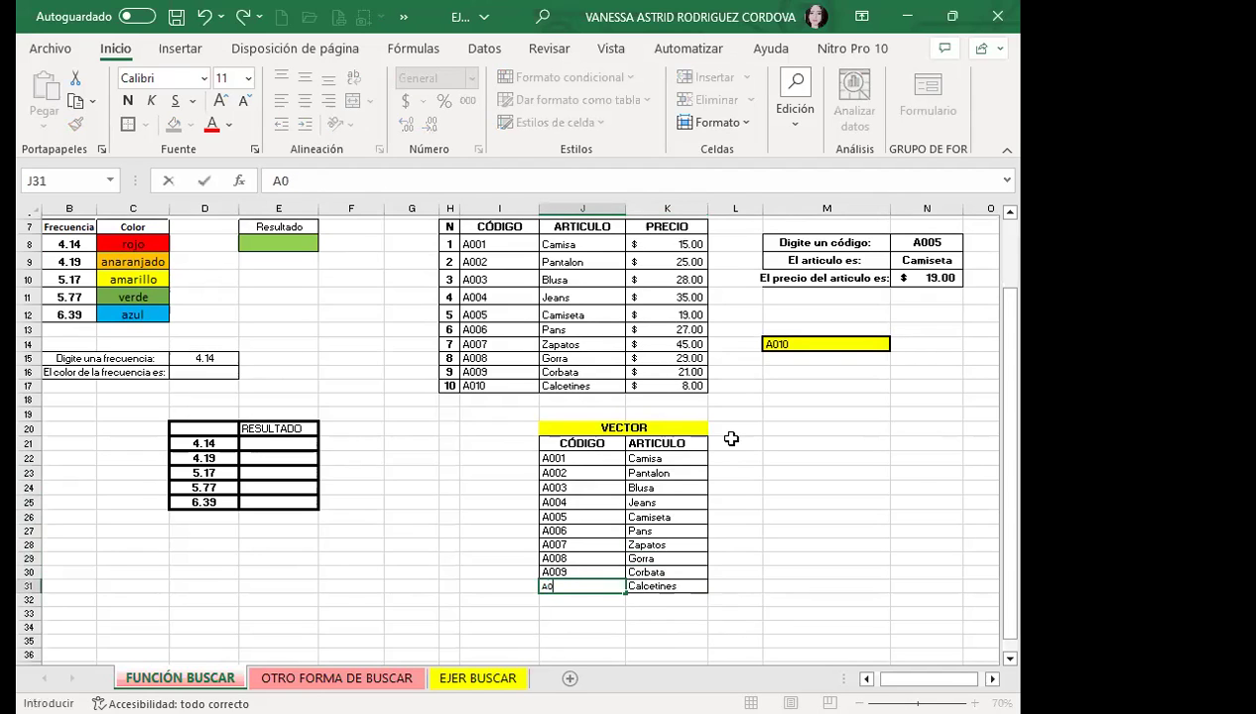
text(01)
key(Return)
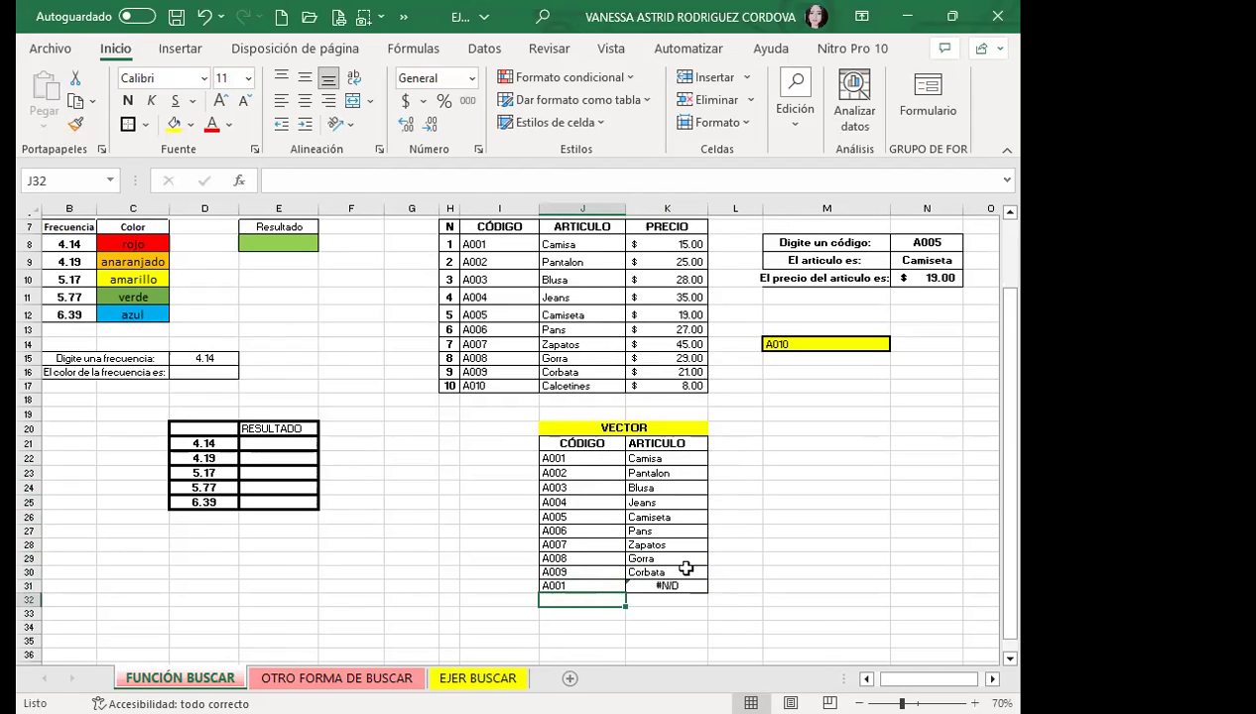
click(678, 586)
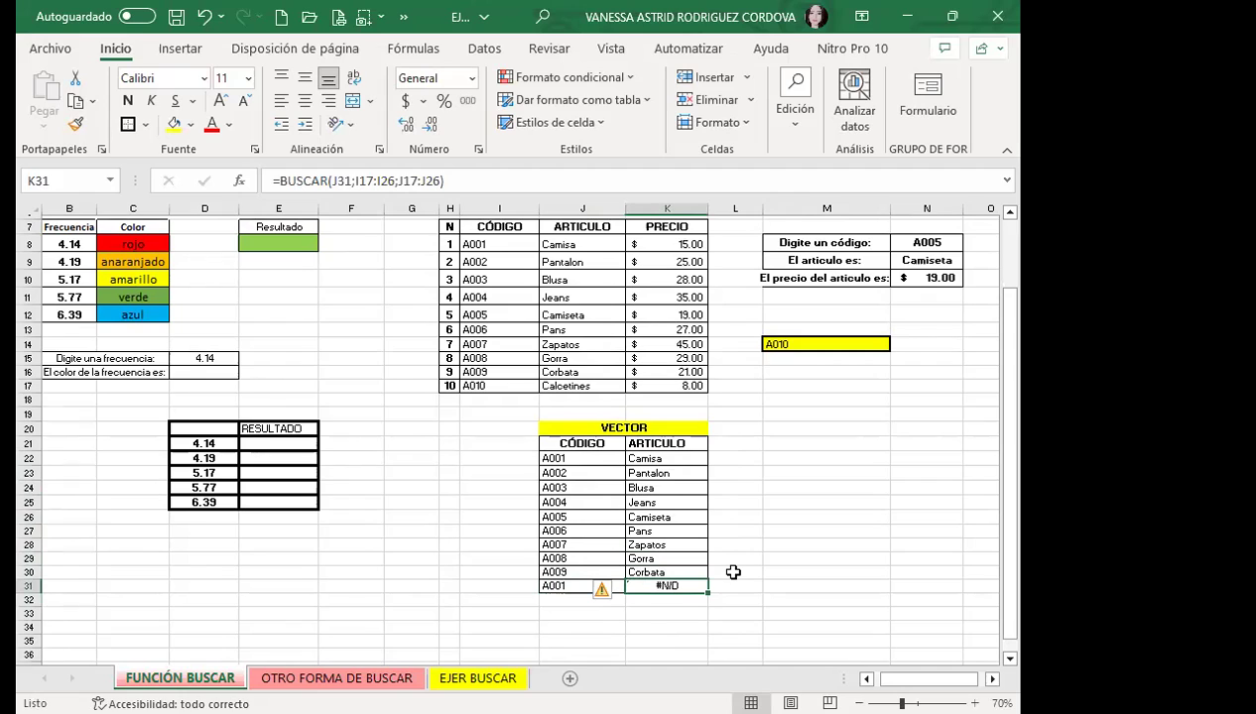
click(576, 518)
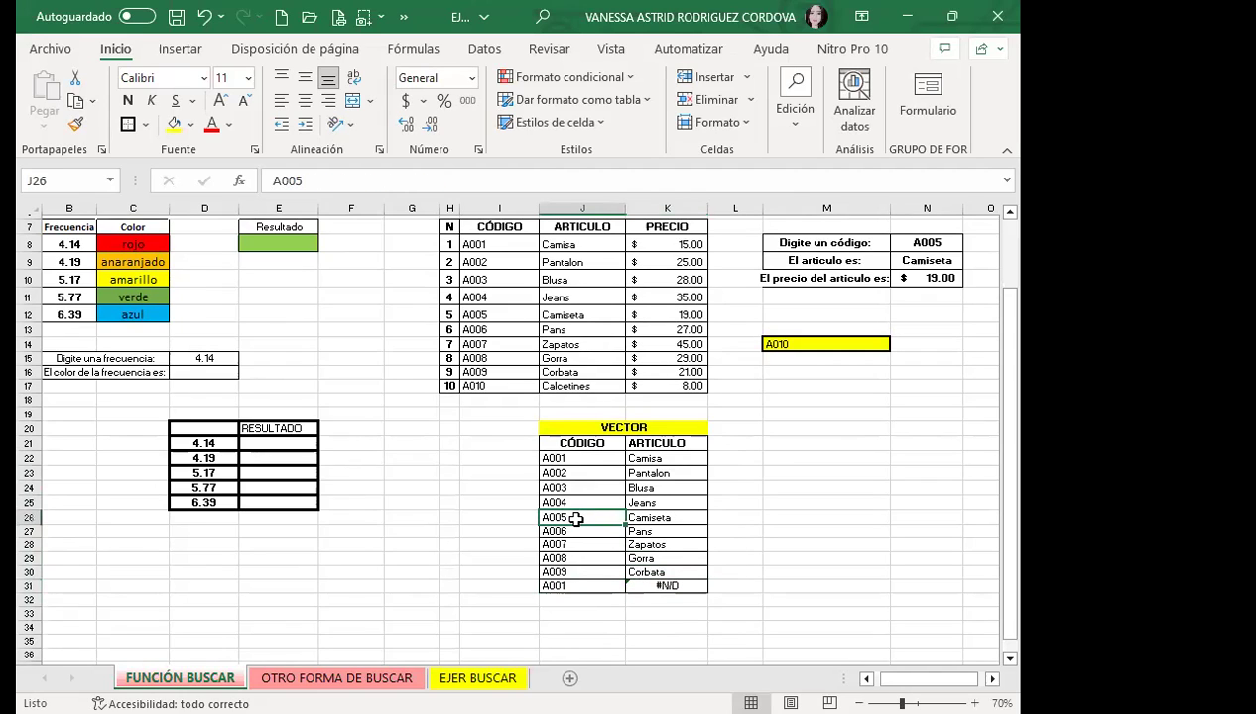
text(A)
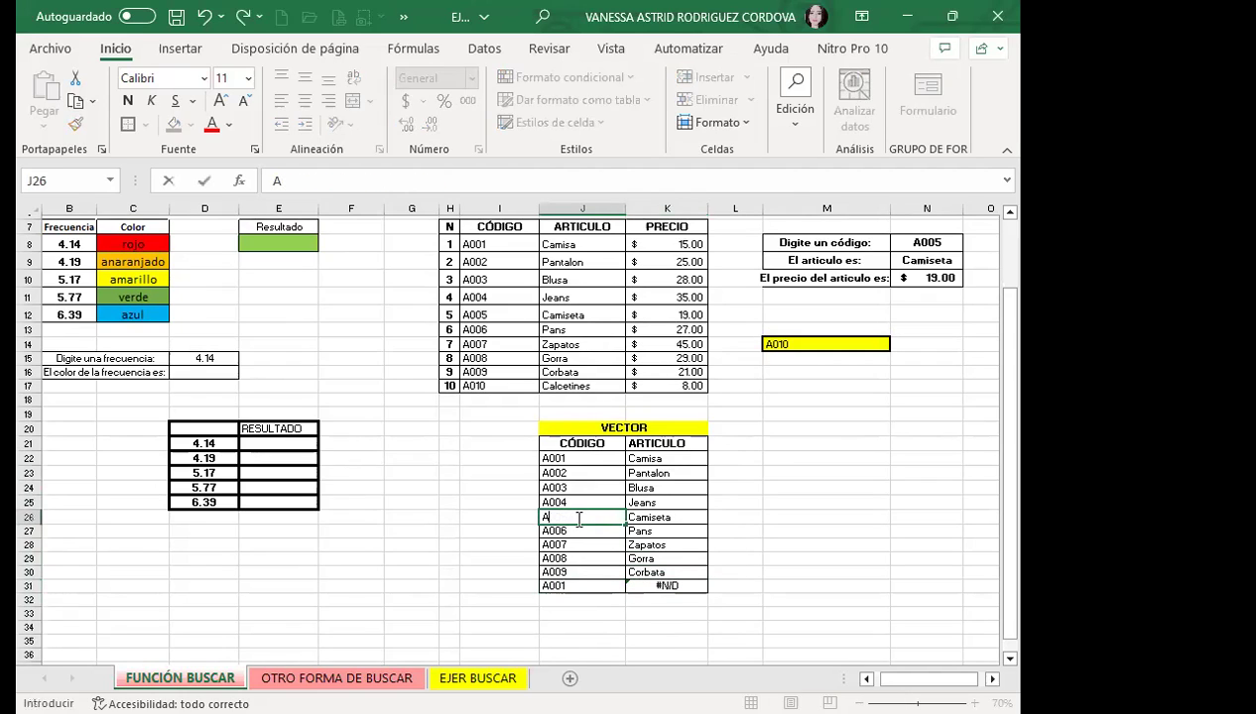
key(Return)
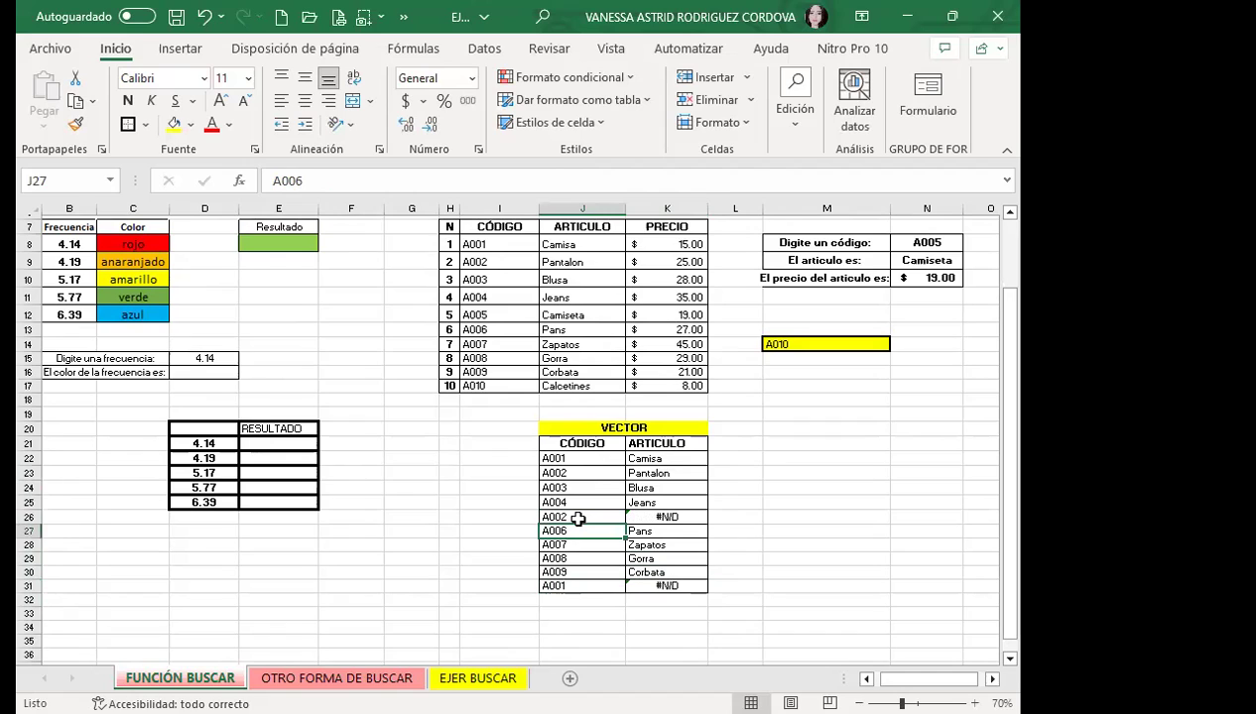
click(664, 459)
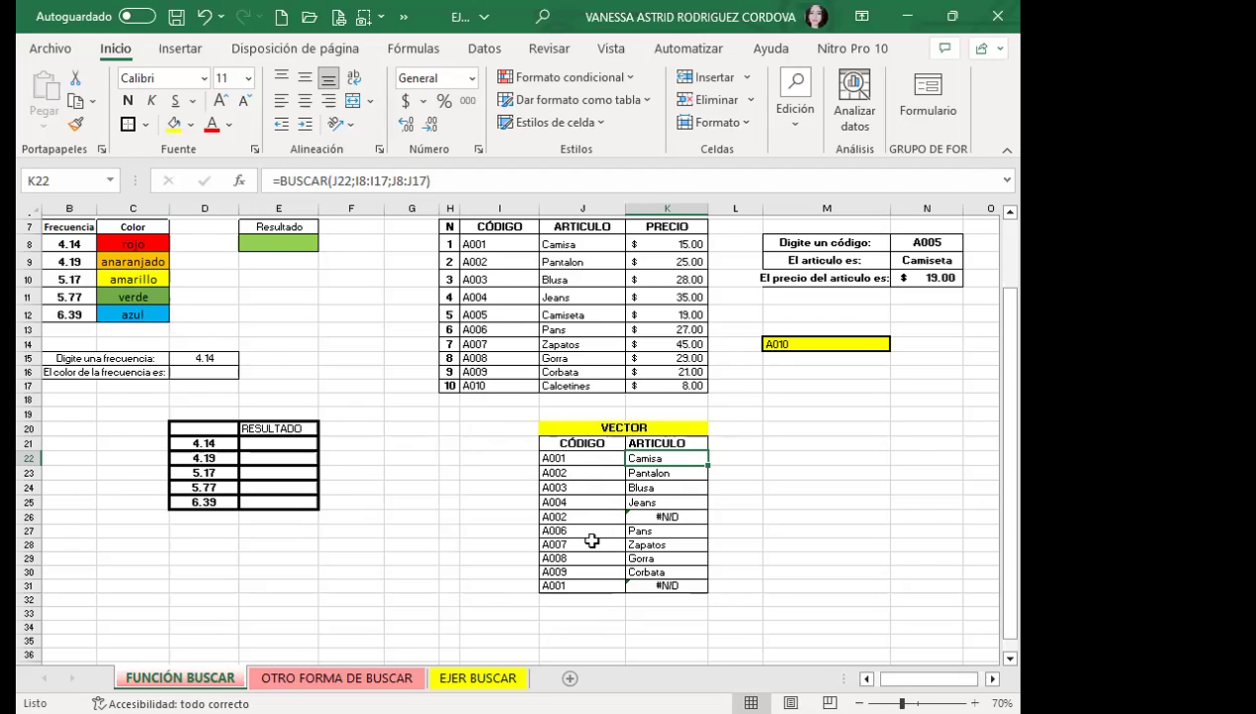
- Make I17, J8 and J17 absolute in the K22 formula and fill it down to K31
click(372, 183)
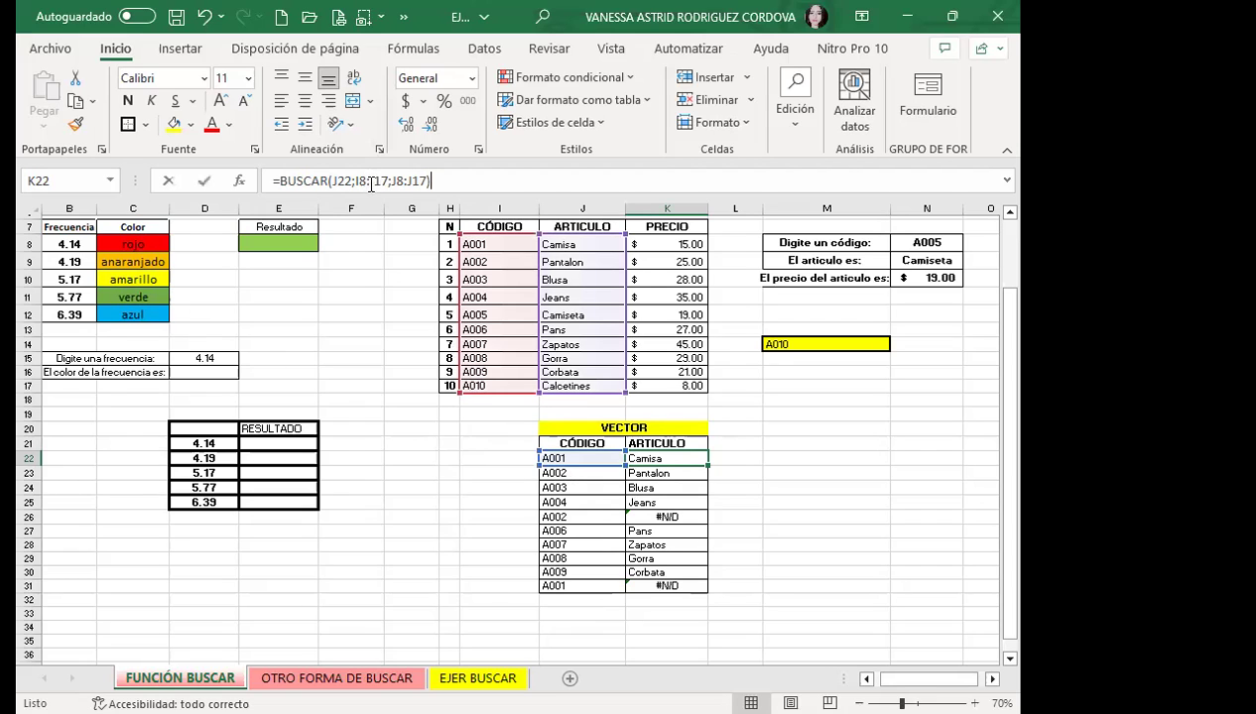
double_click(375, 180)
key(F4)
double_click(412, 181)
key(F4)
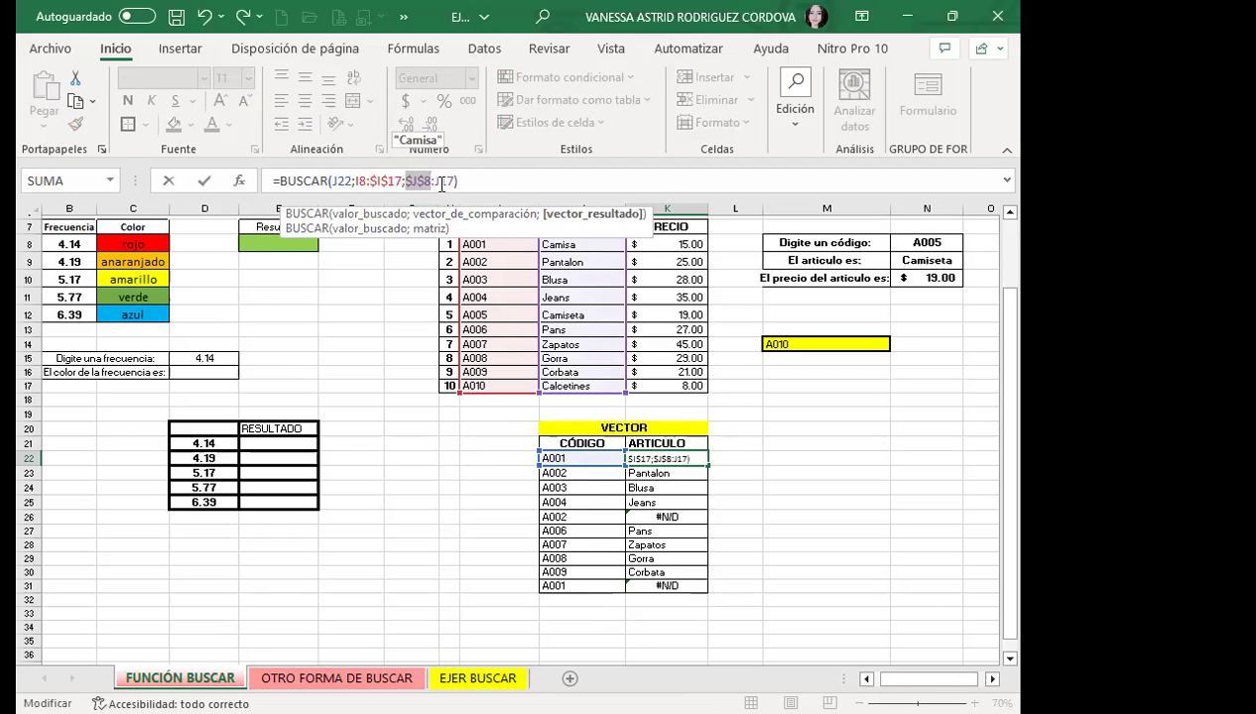
double_click(445, 180)
key(F4)
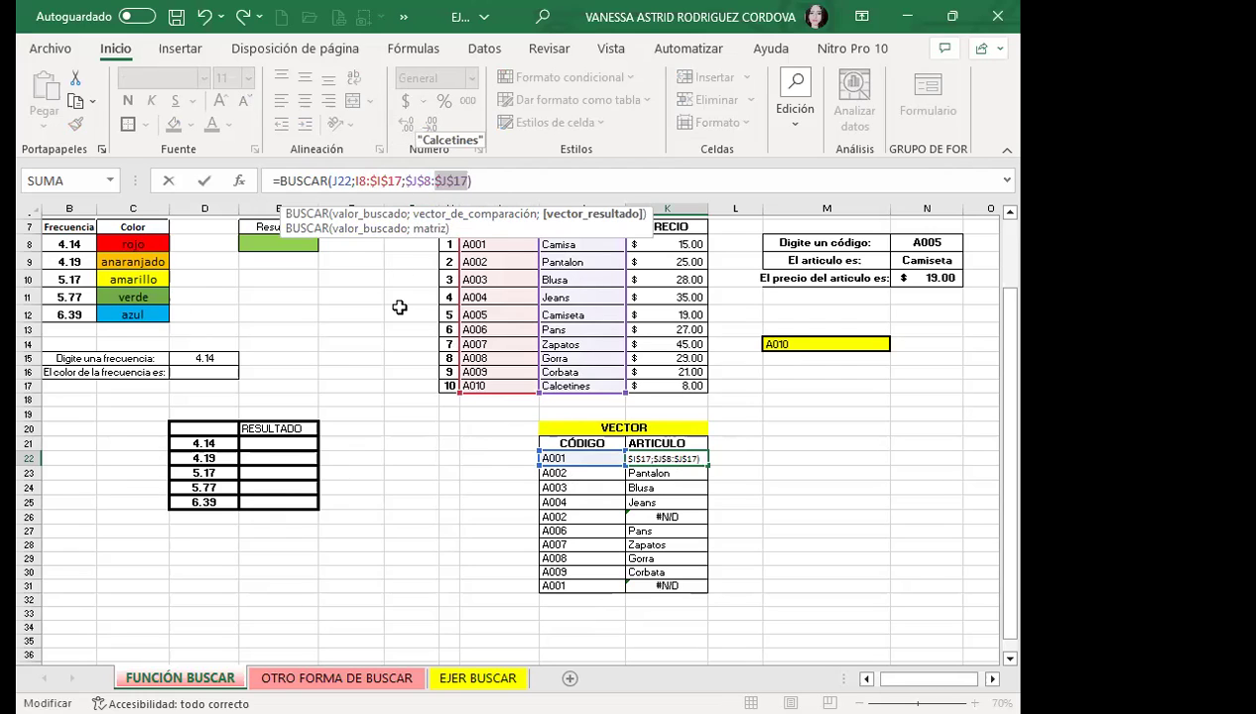
key(Return)
click(697, 460)
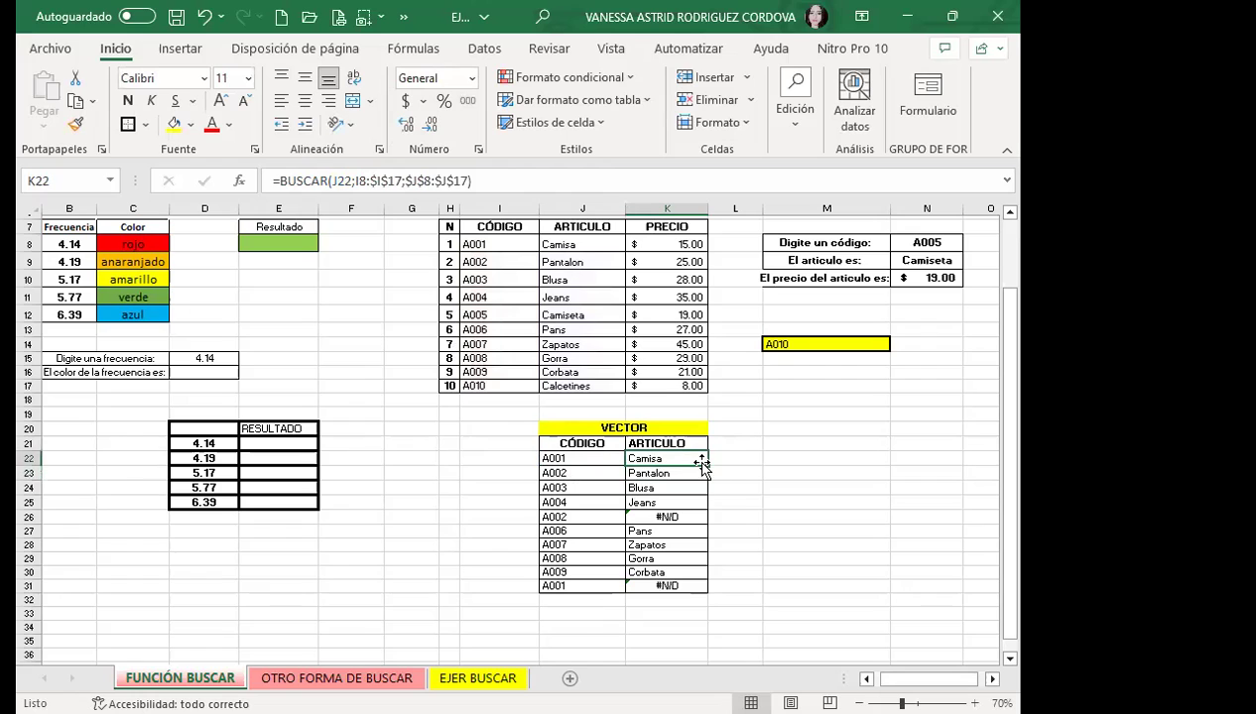
drag(701, 460, 700, 587)
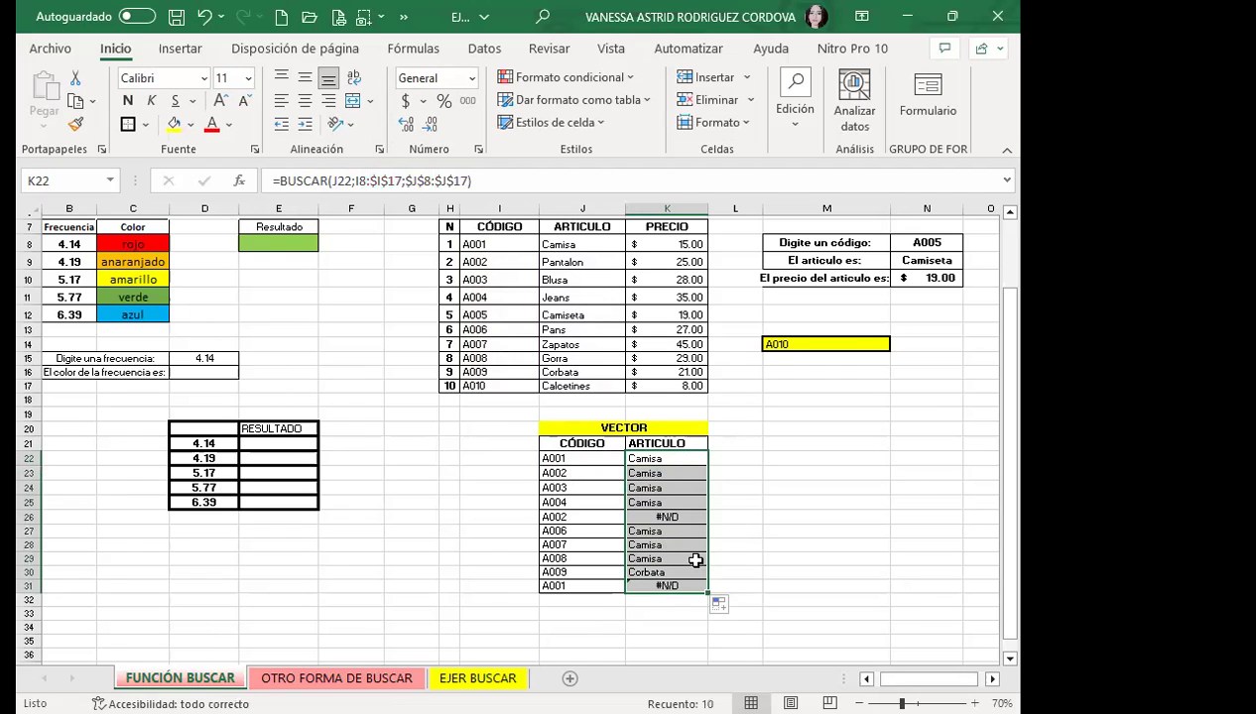
- Make I8 absolute as well and refill the K22 formula down to K31
click(674, 459)
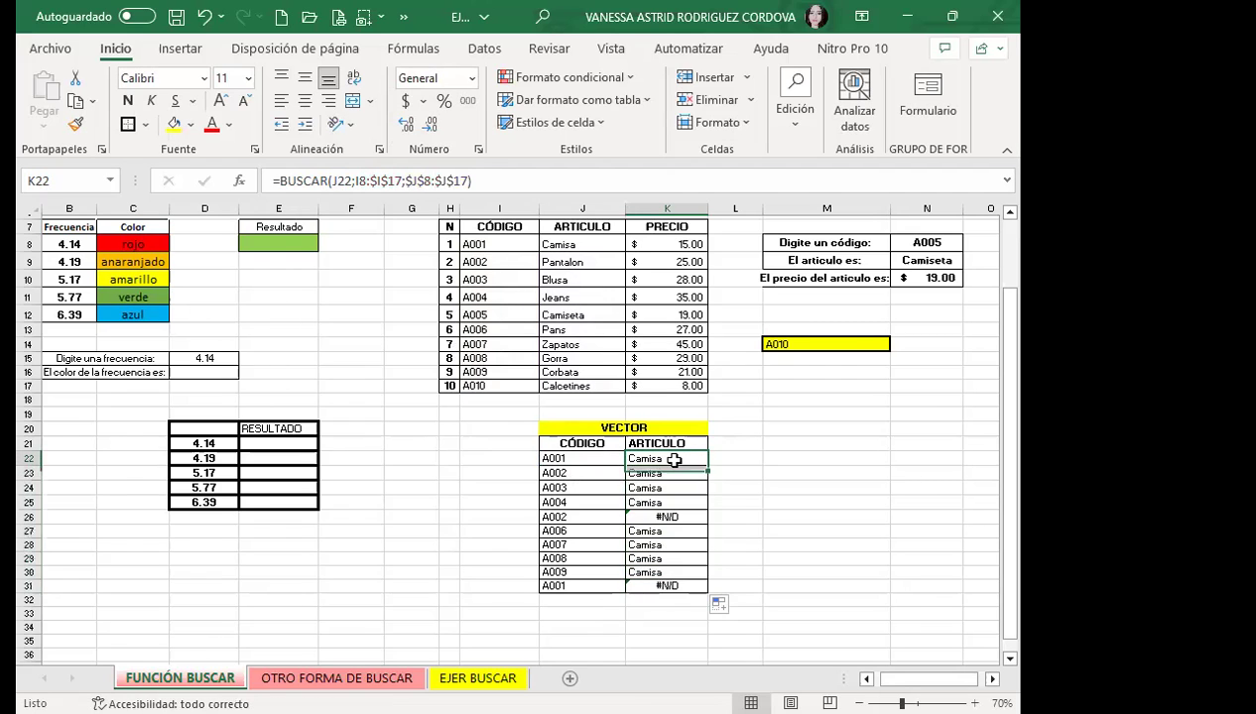
click(374, 180)
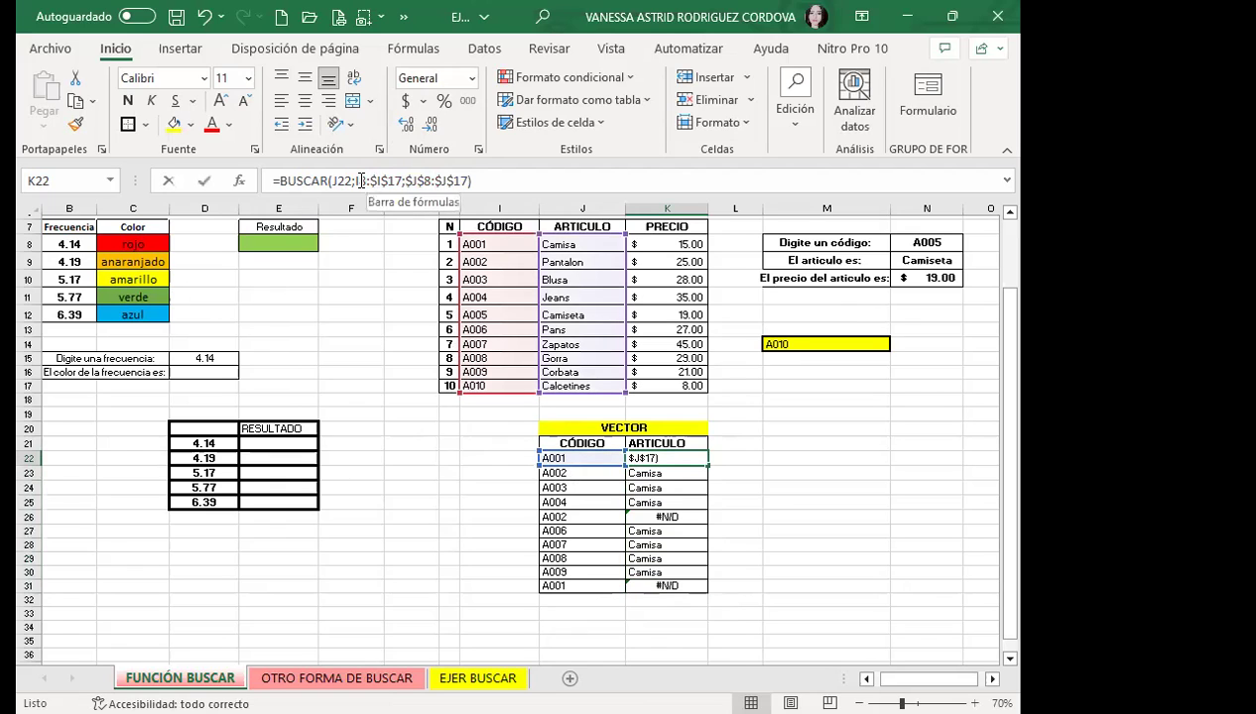
click(361, 180)
key(F4)
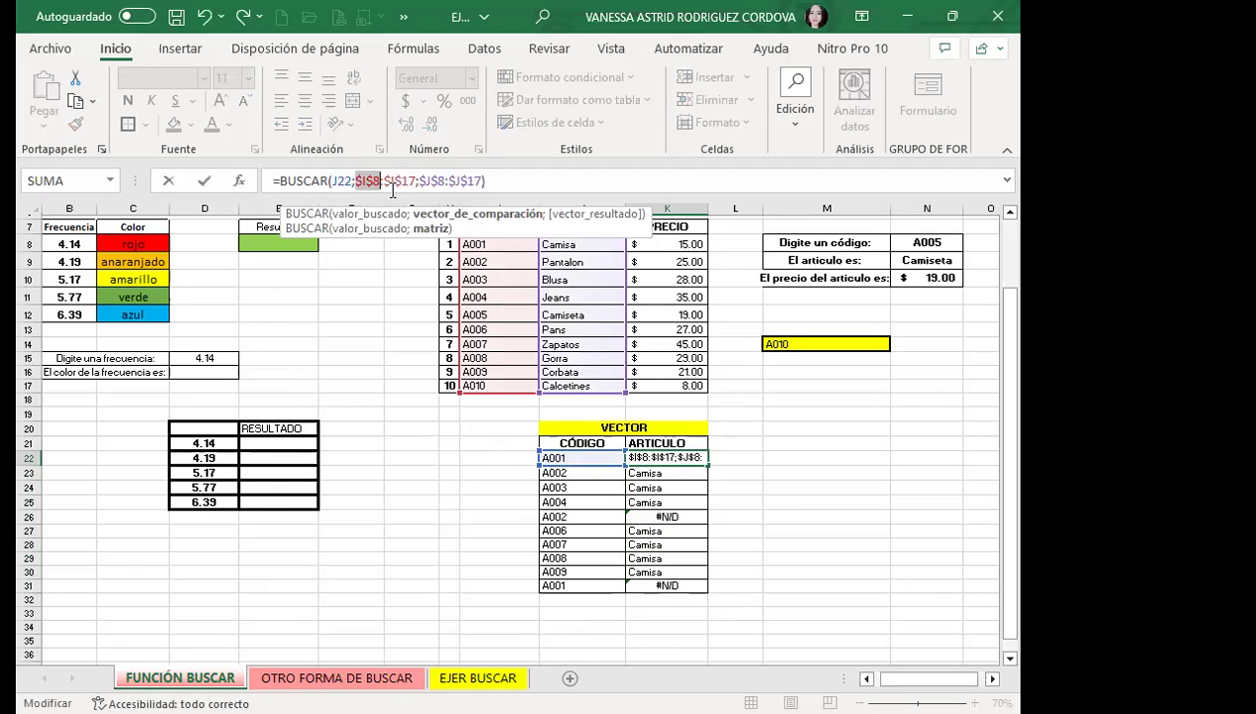
key(ctrl+Return)
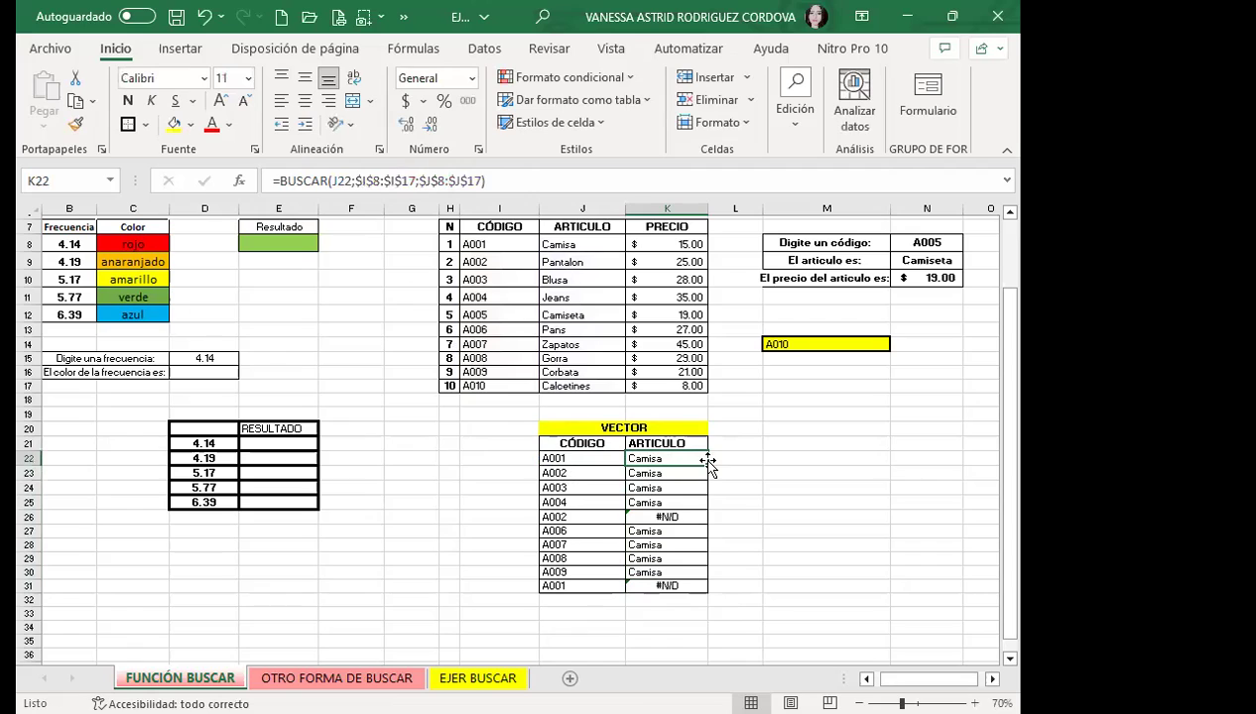
drag(707, 462, 695, 586)
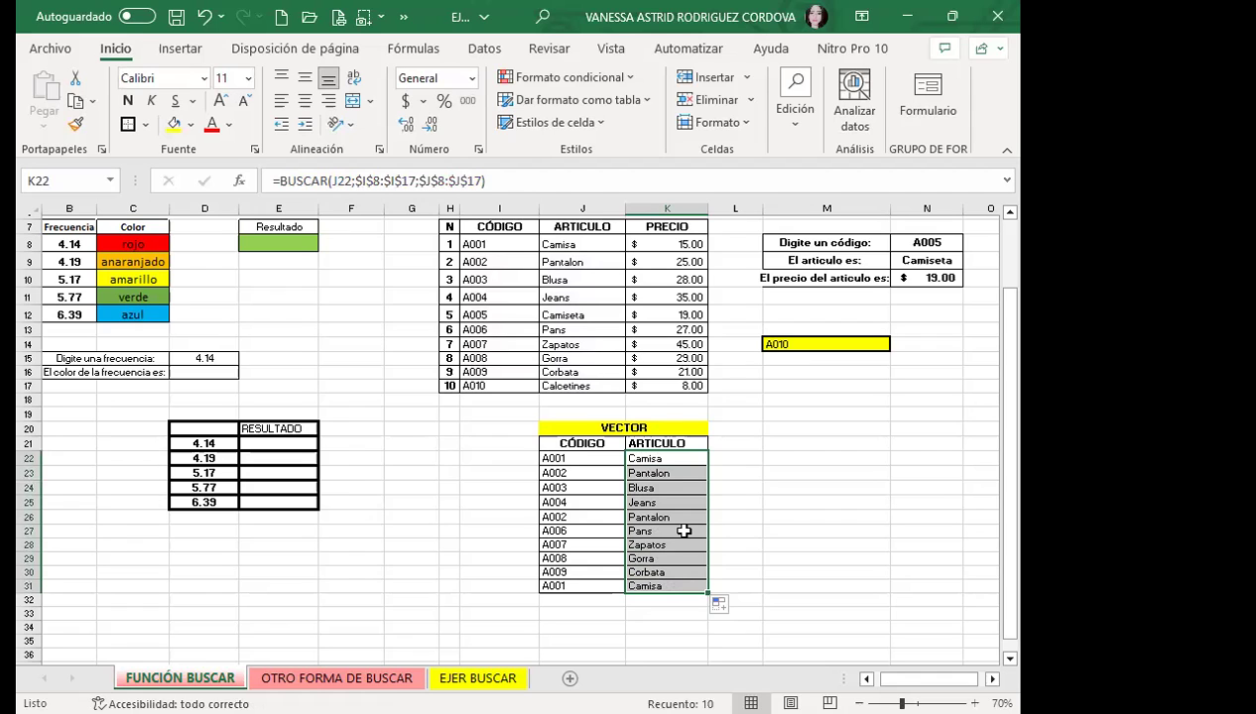
- Change the J28 code from A007 to A001, then check the K31 and K22 lookups
click(393, 181)
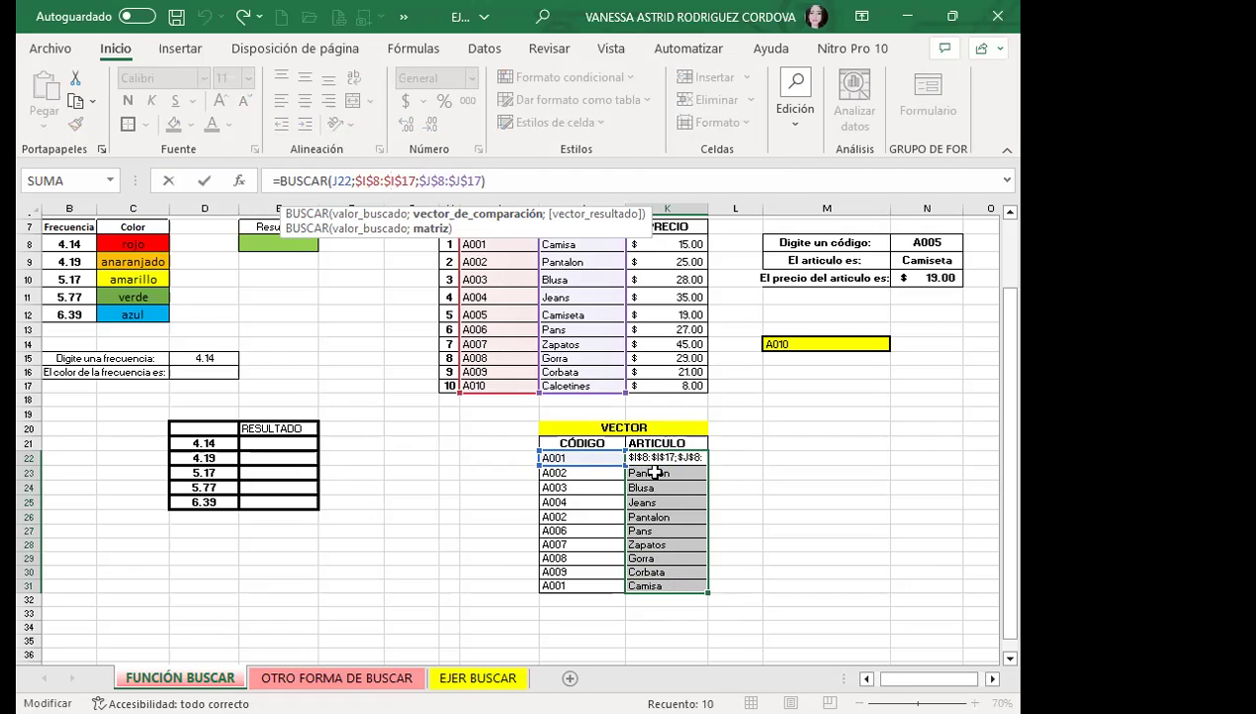
key(ctrl+Return)
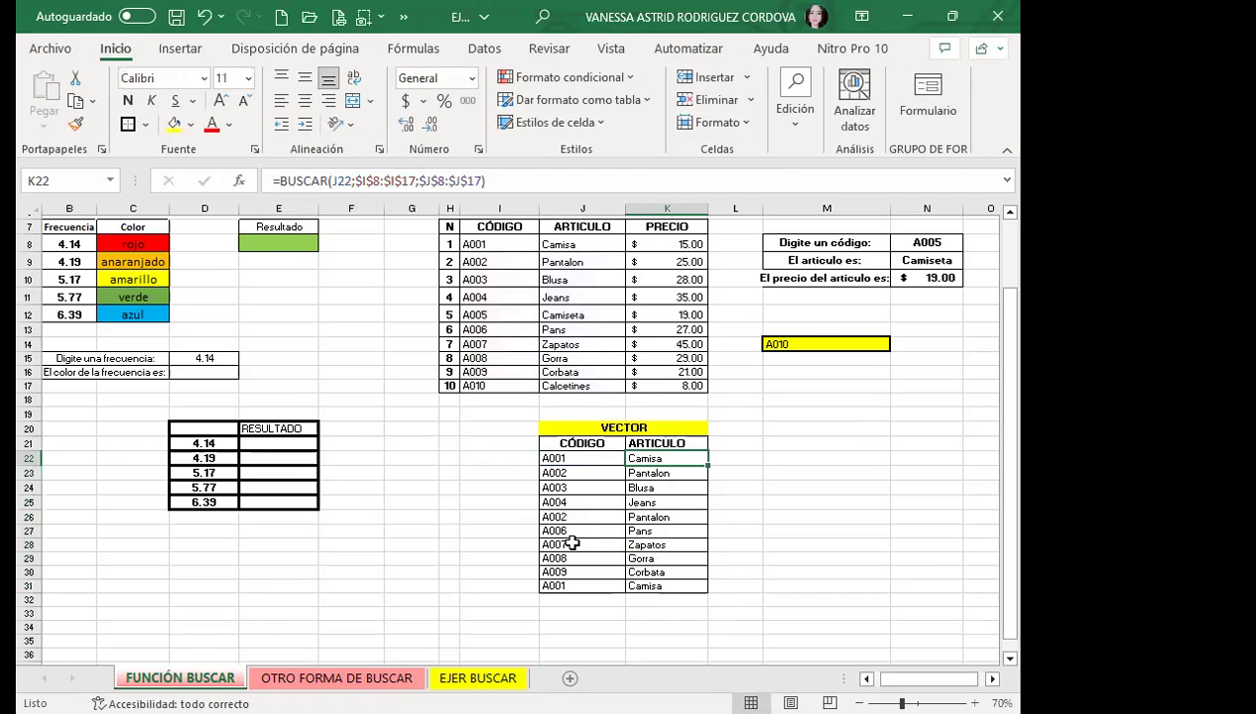
click(589, 541)
text(A)
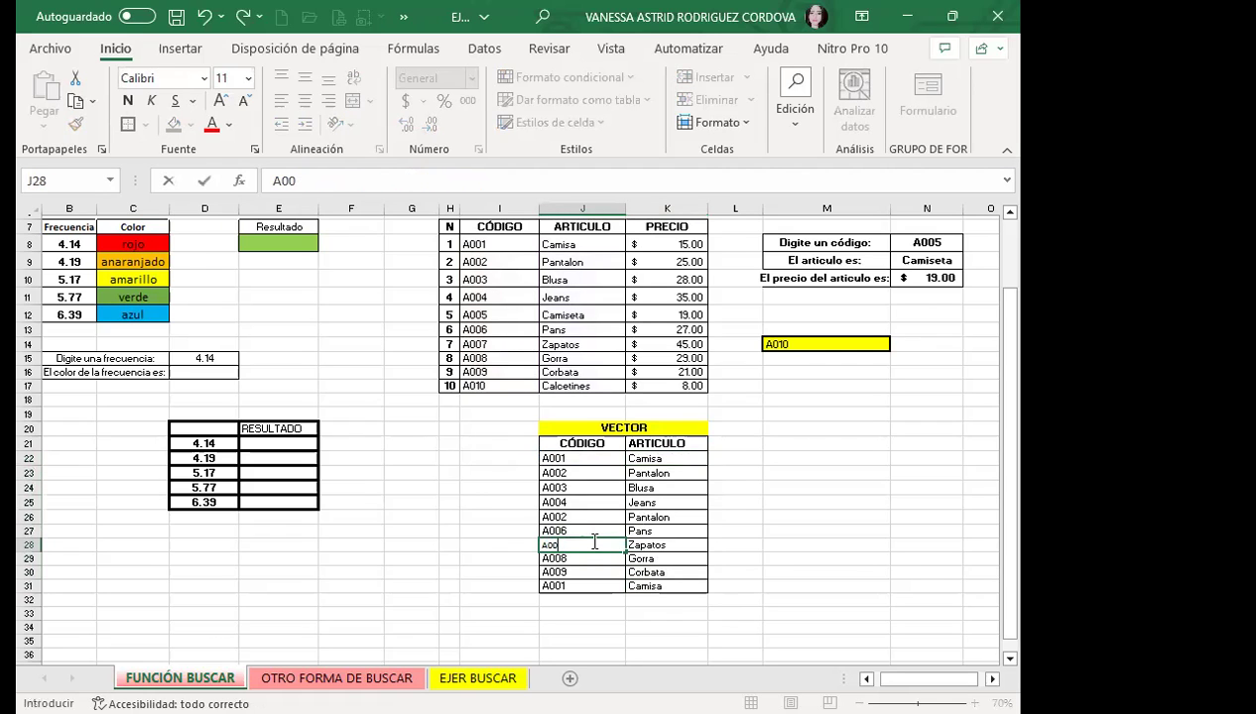
text(1)
key(Return)
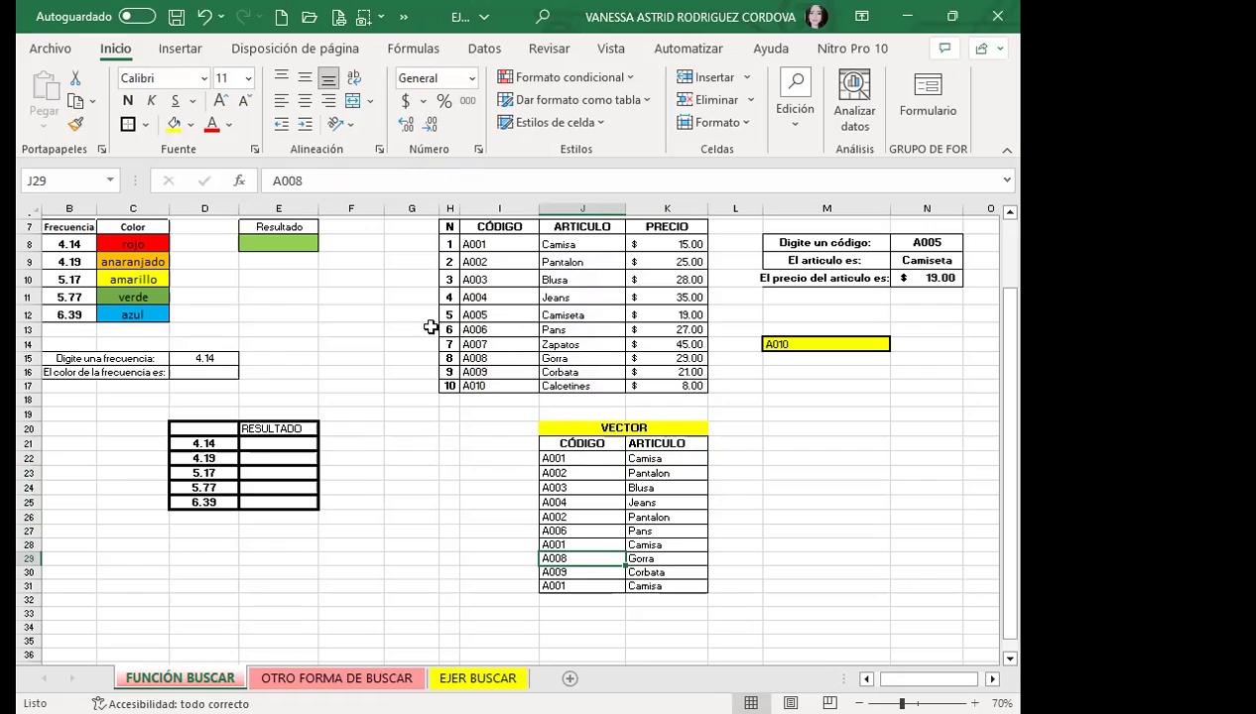
click(684, 587)
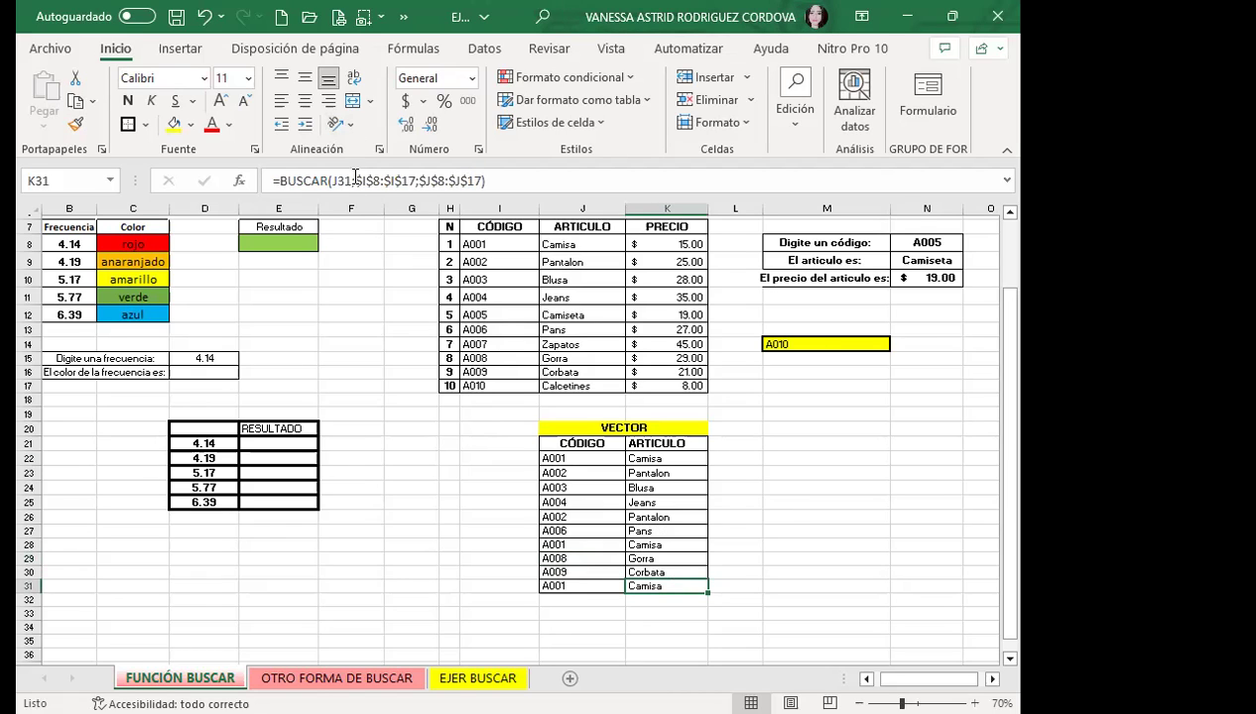
click(650, 459)
click(597, 460)
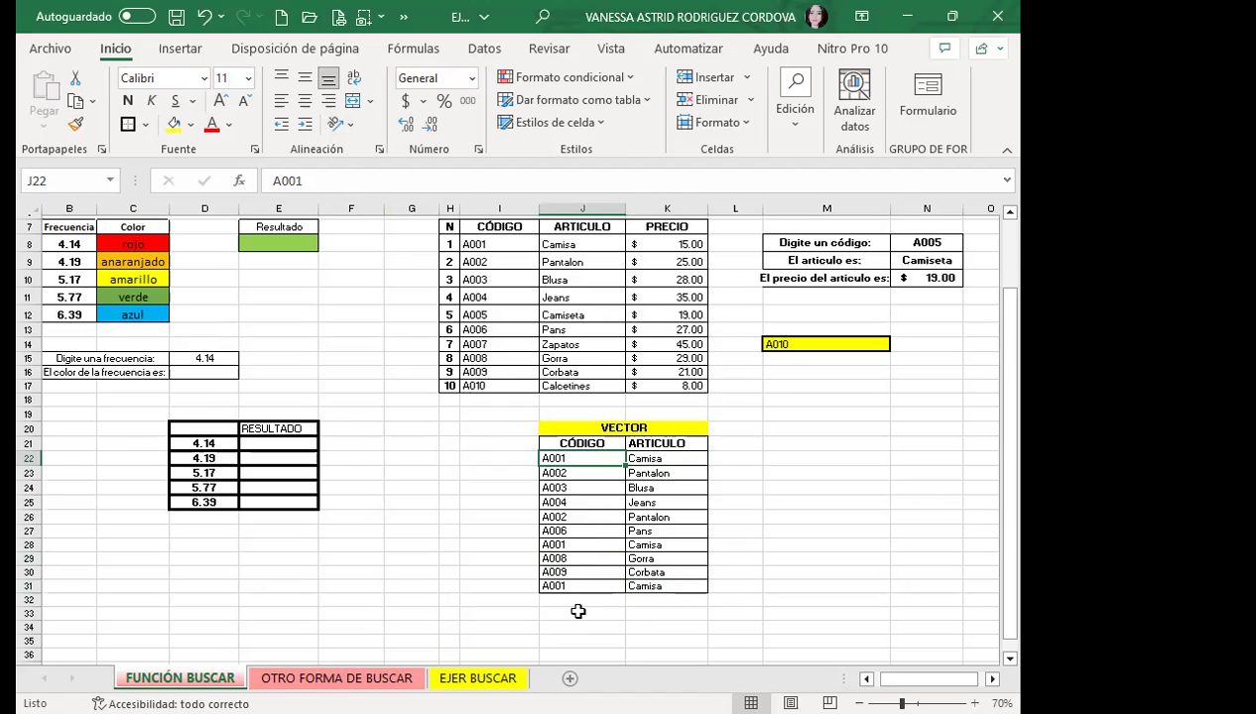
click(645, 459)
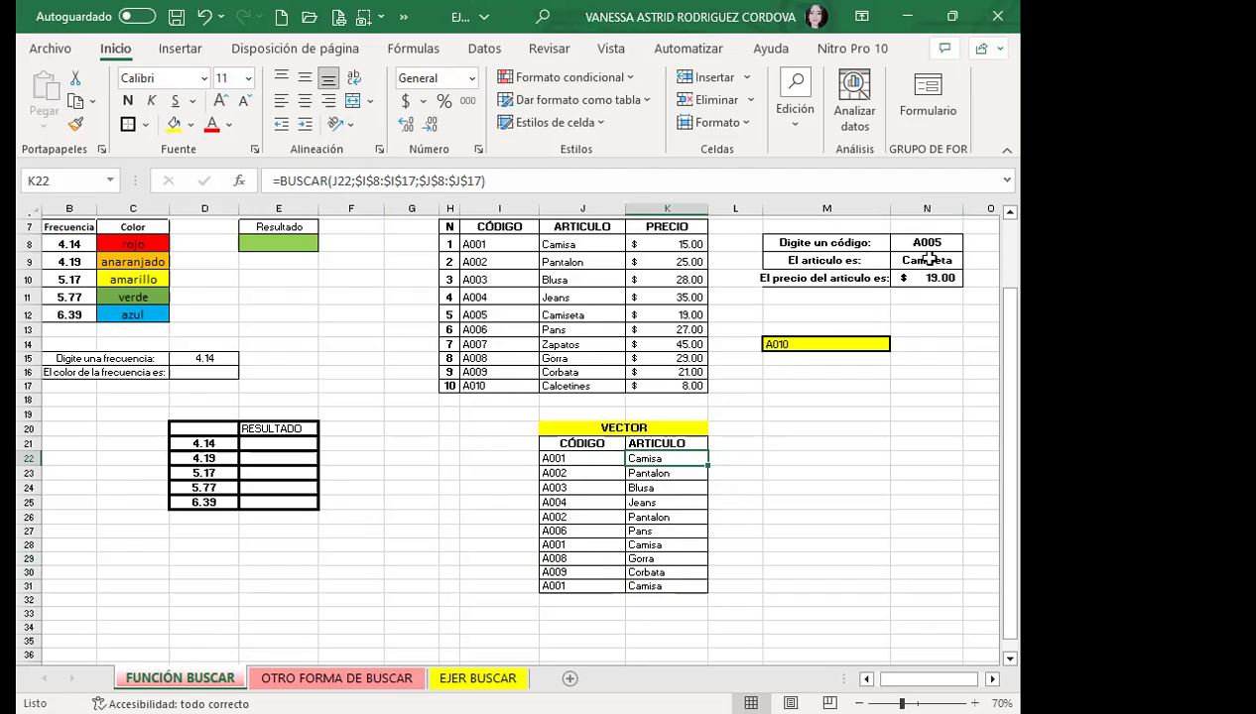
- Change the N9 article lookup to =BUSCAR(N8;I8:J17)
click(919, 259)
click(388, 180)
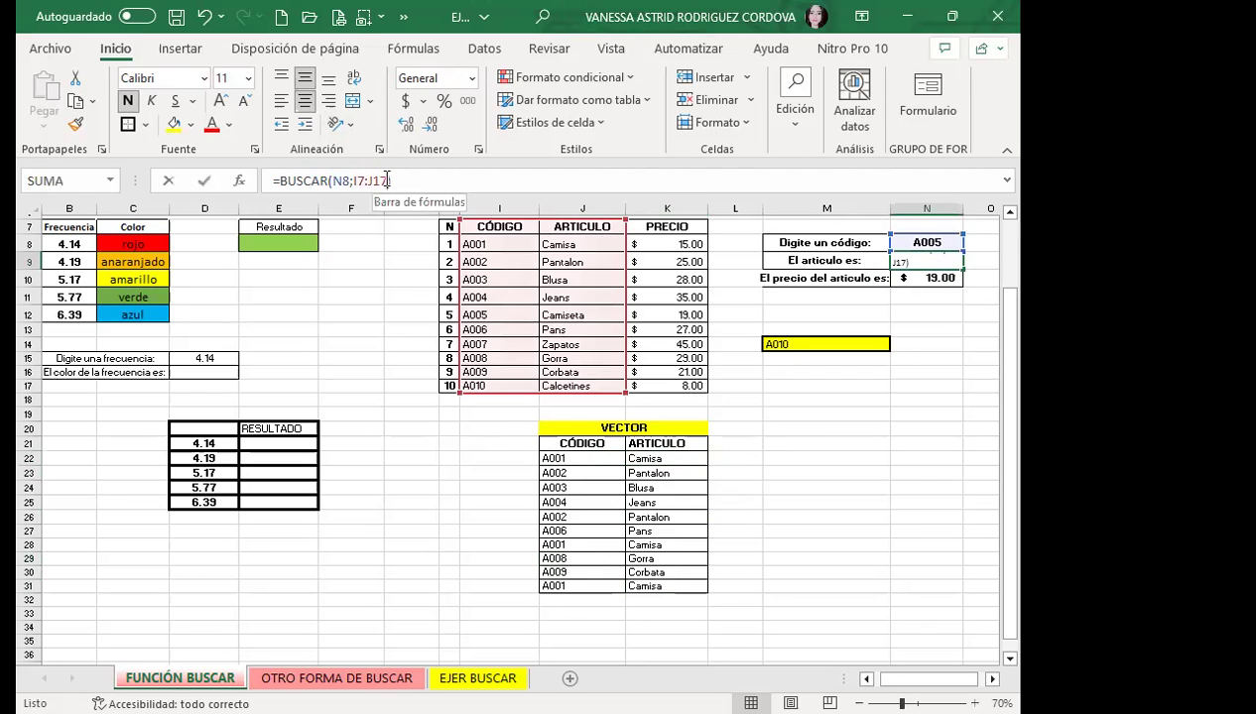
scroll(244, 331, up, 1)
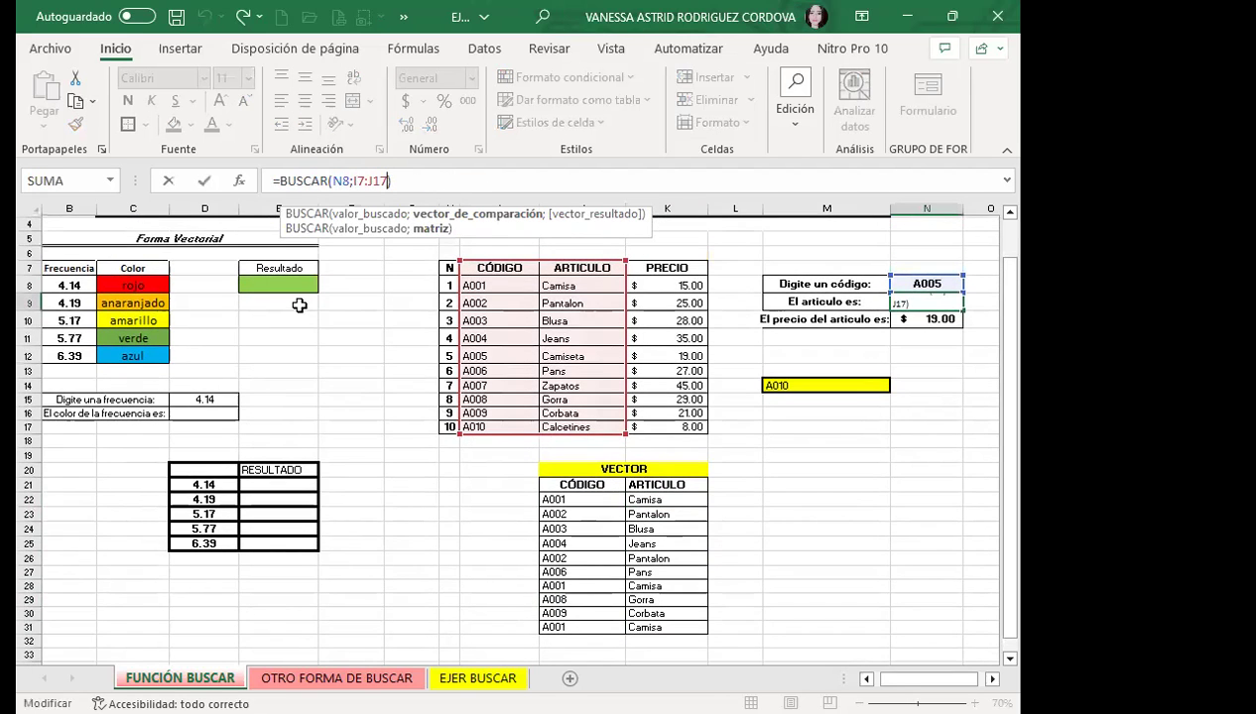
key(BackSpace)
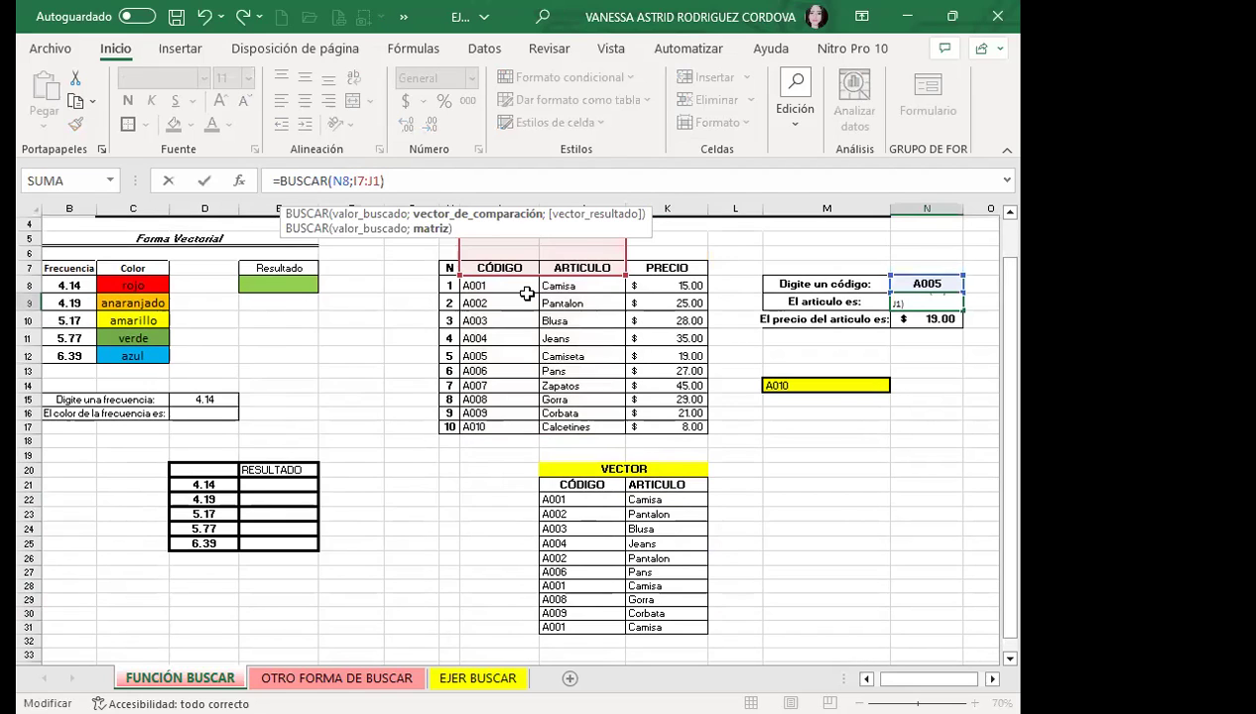
click(518, 286)
drag(603, 413, 604, 427)
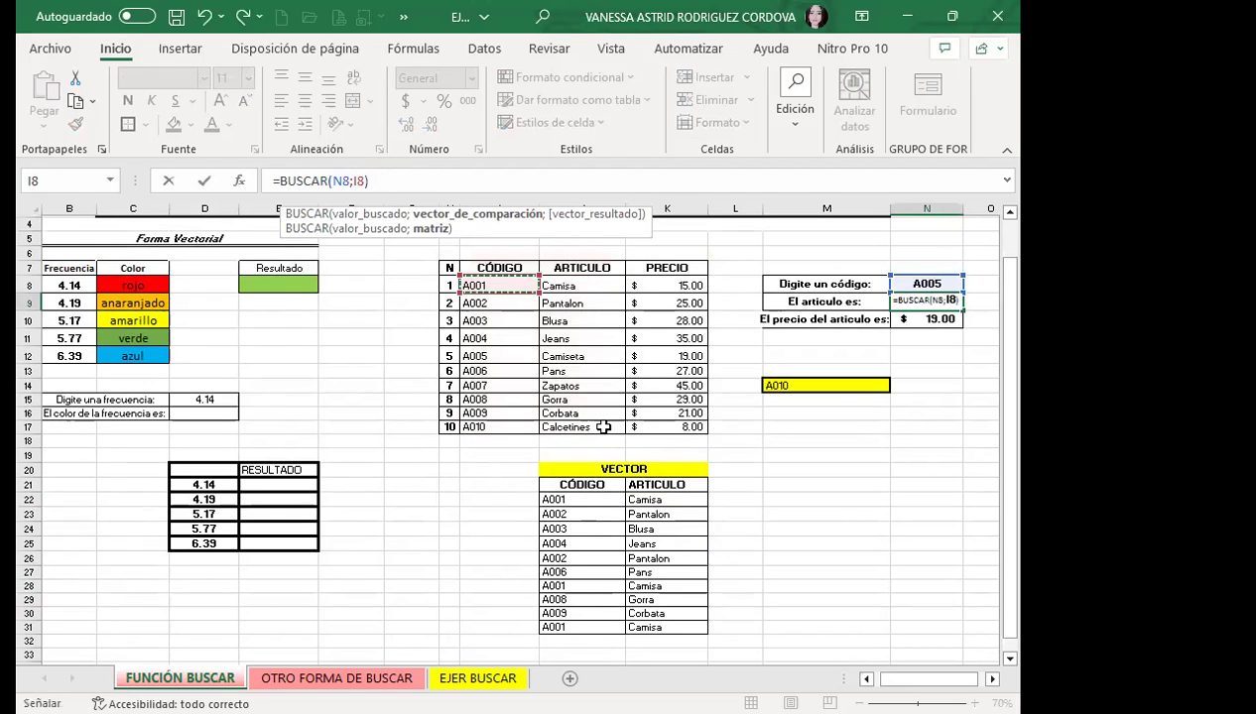
click(929, 300)
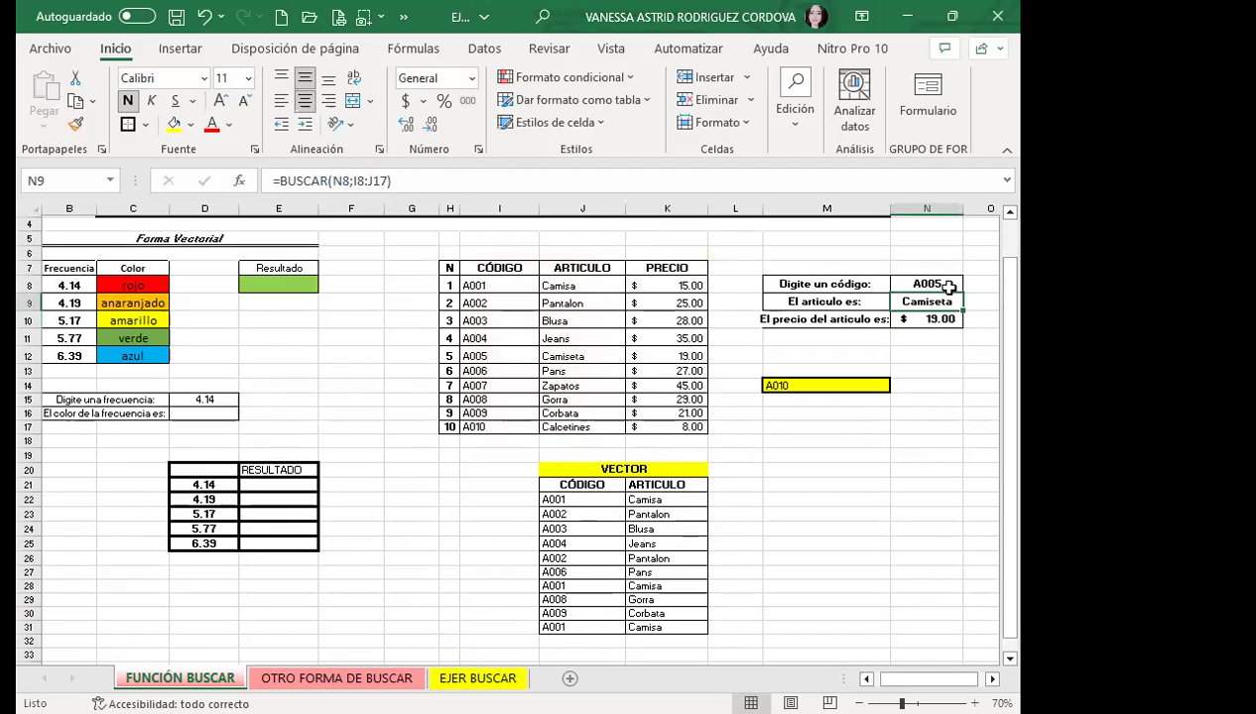
- Select code A001 from the N8 dropdown list
click(933, 282)
click(972, 282)
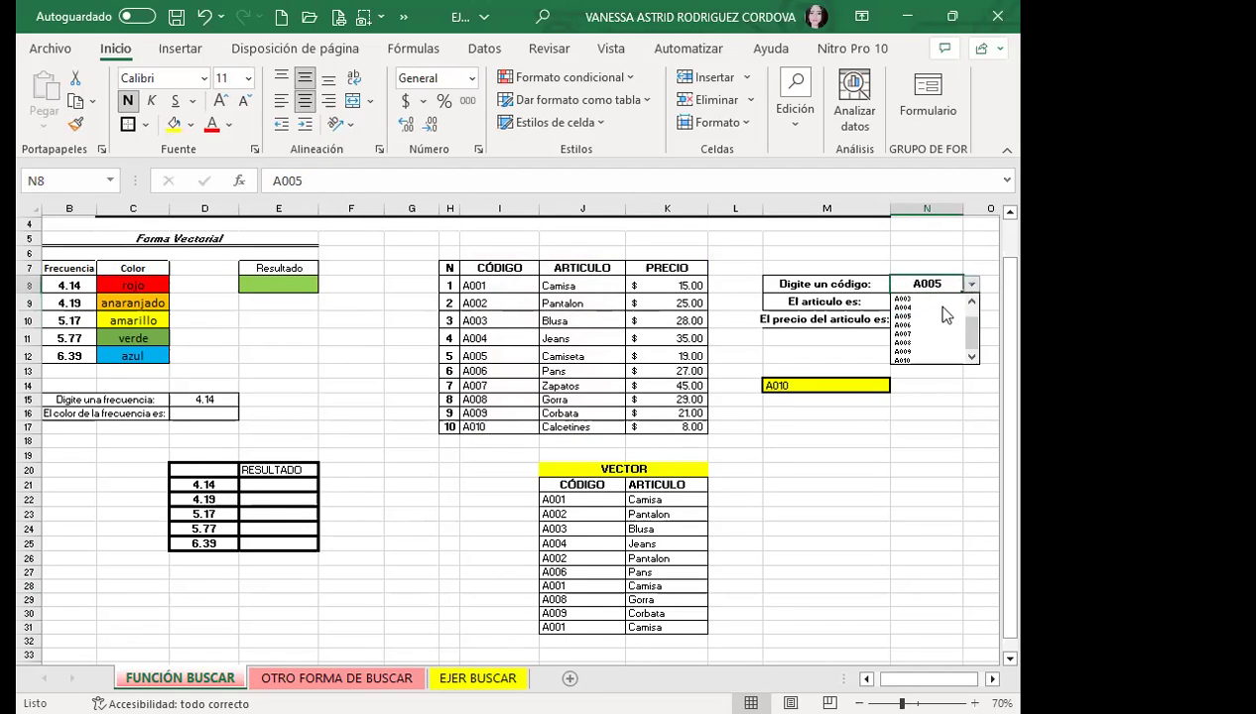
scroll(957, 315, up, 1)
click(912, 298)
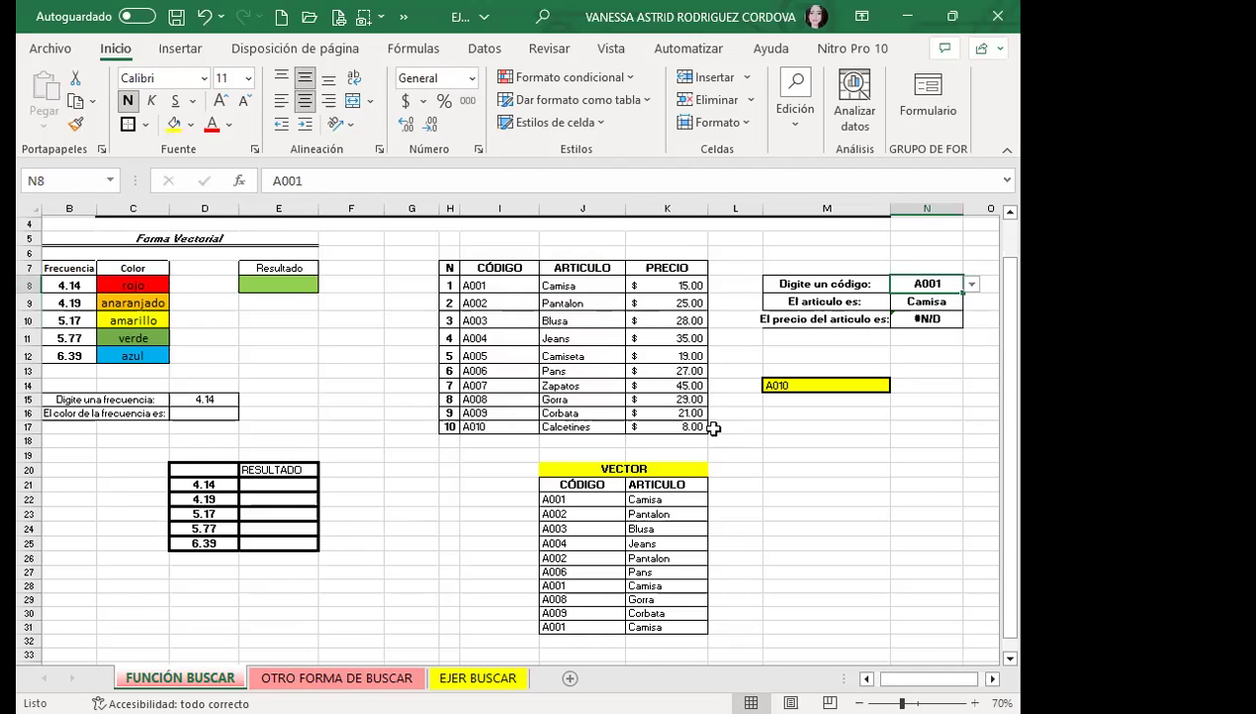
- Change the N10 price formula's range start from I7 to I8 so it returns $15.00
click(651, 527)
click(645, 499)
click(925, 317)
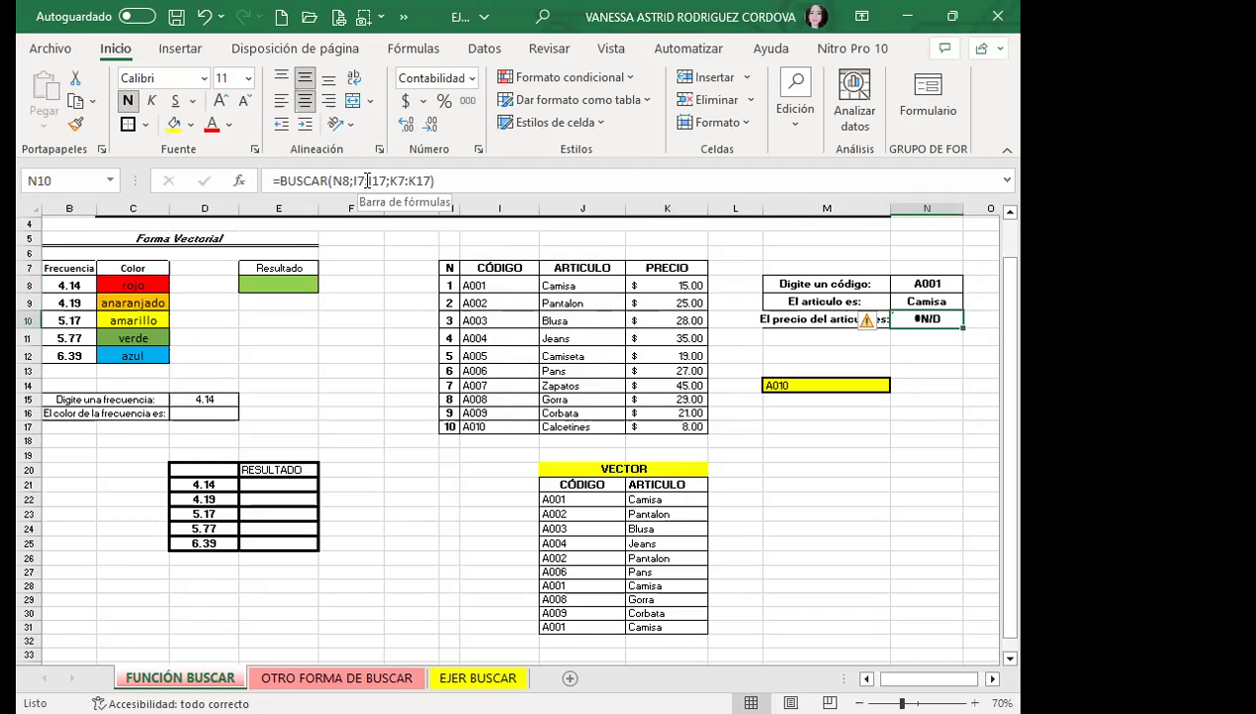
click(367, 180)
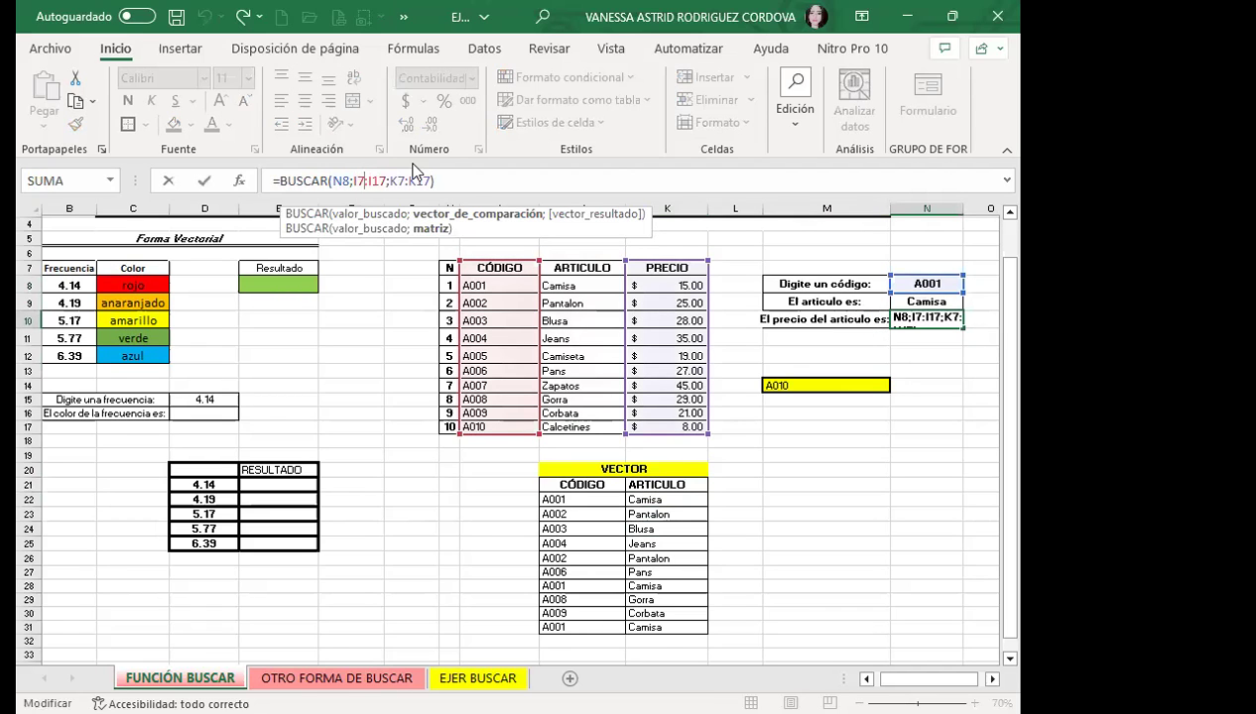
key(BackSpace)
text(8)
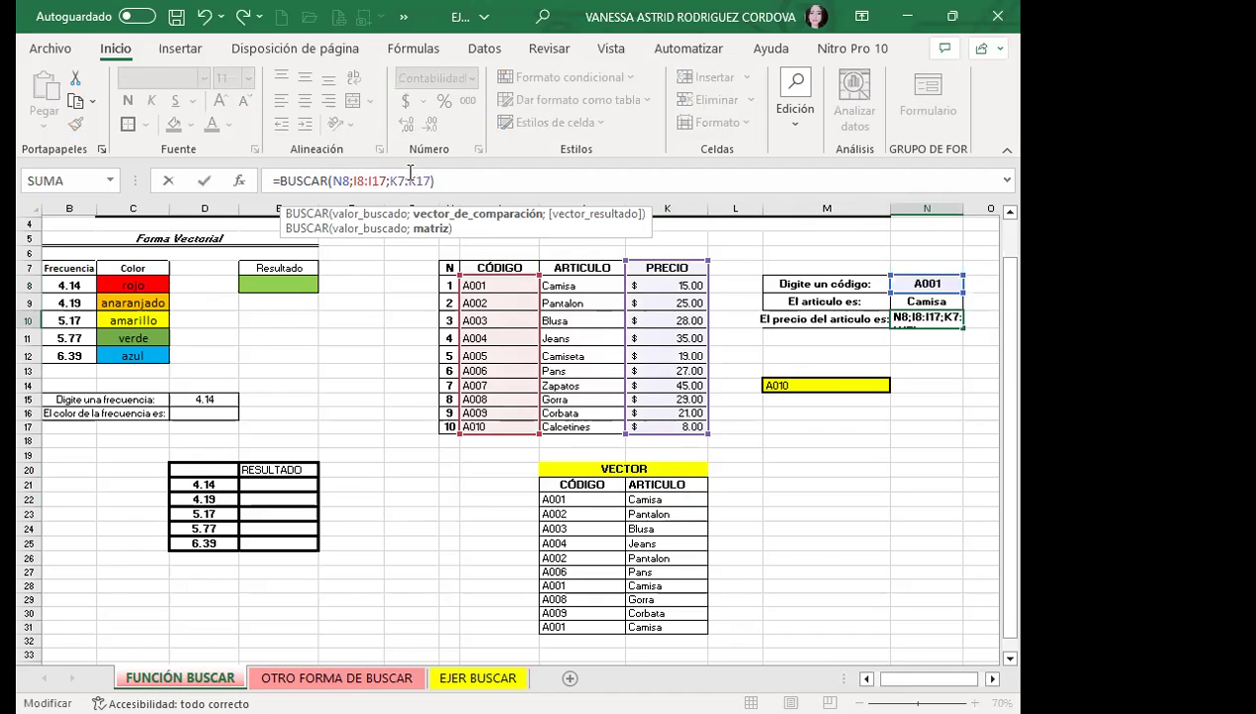
key(Return)
click(921, 298)
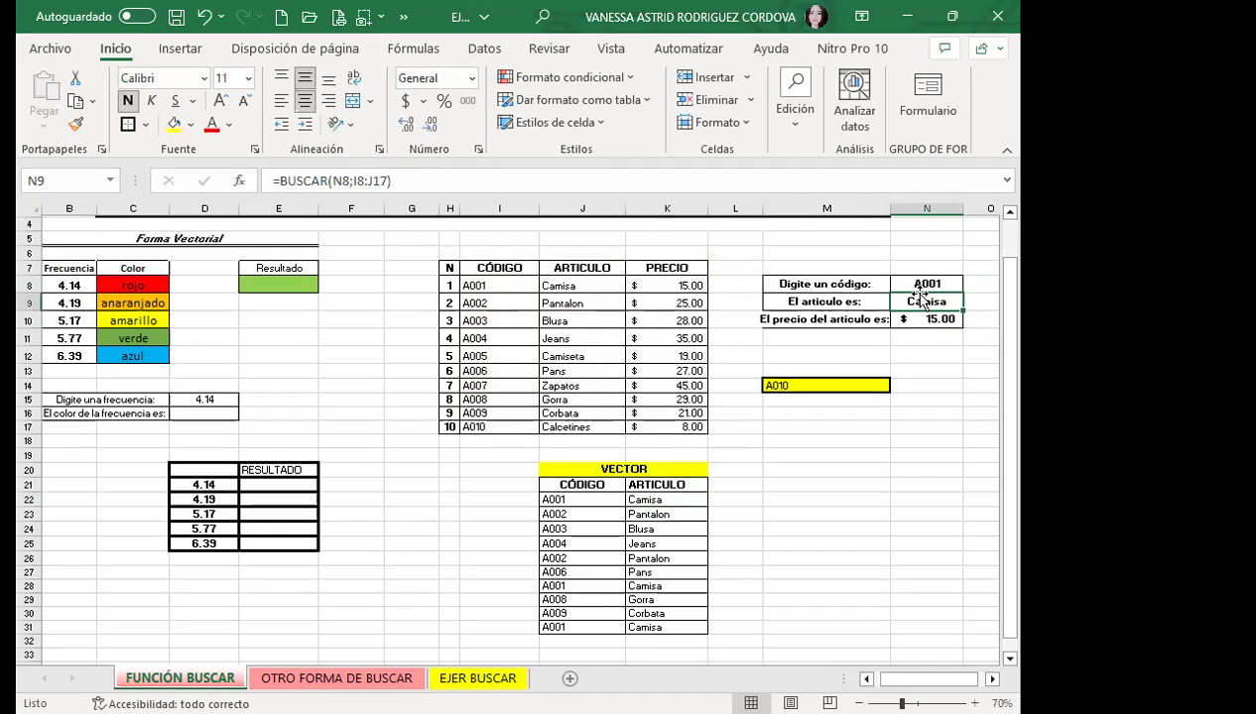
scroll(802, 507, down, 1)
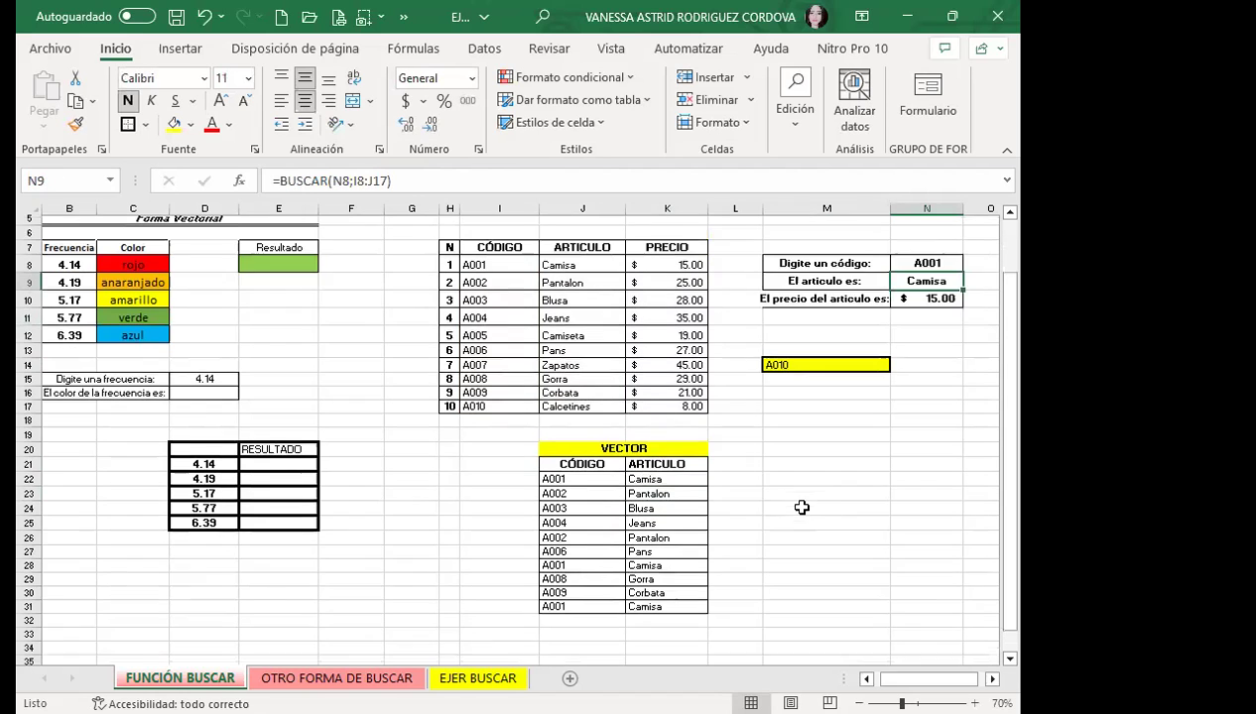
click(662, 464)
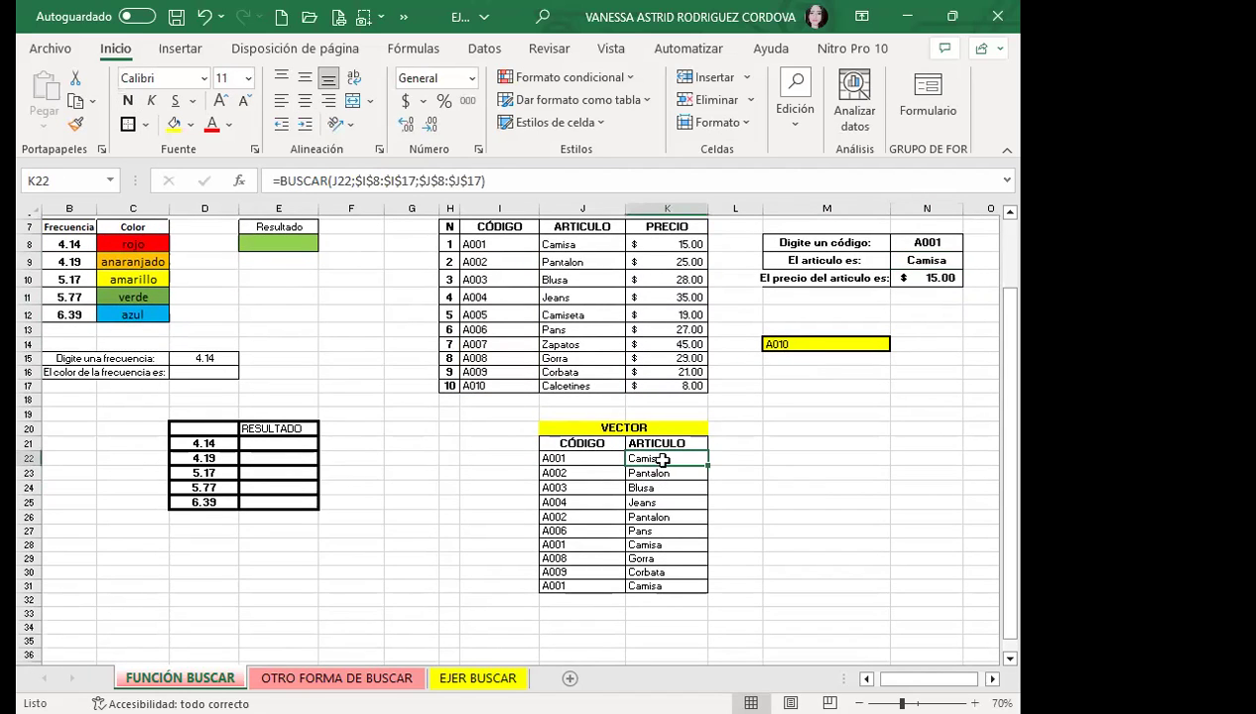
scroll(790, 483, up, 2)
click(851, 512)
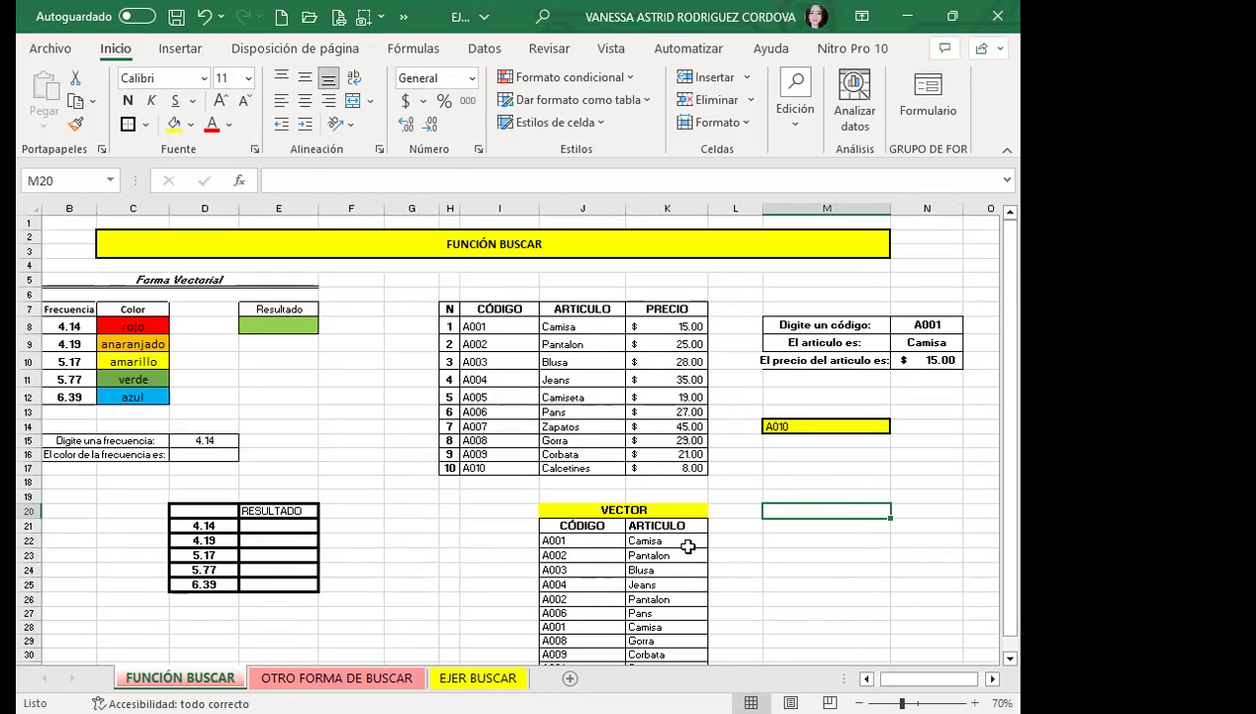
click(687, 545)
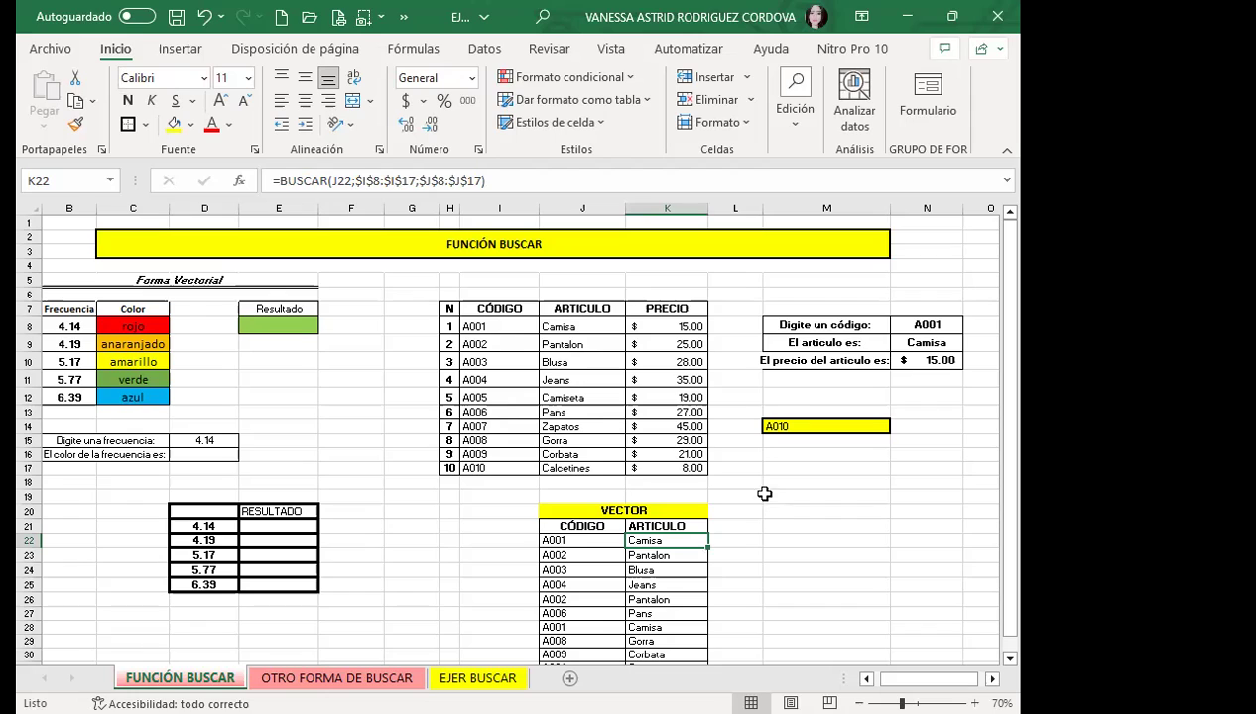
click(752, 493)
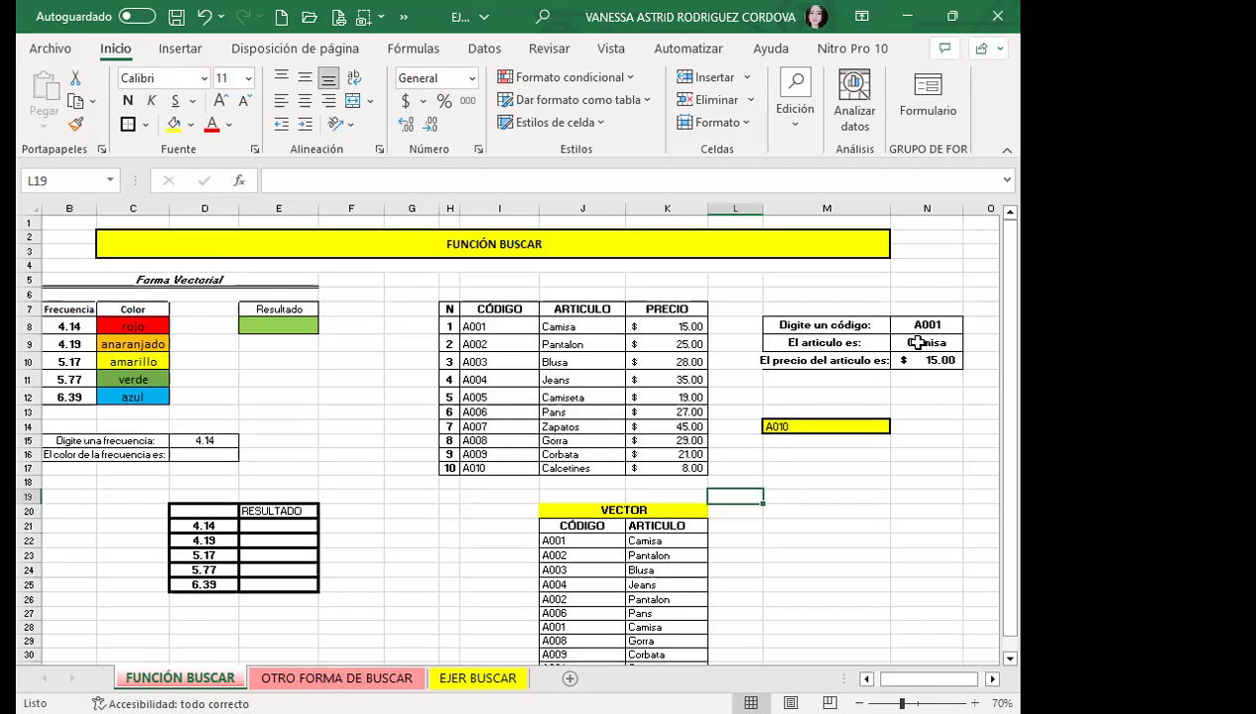
click(908, 340)
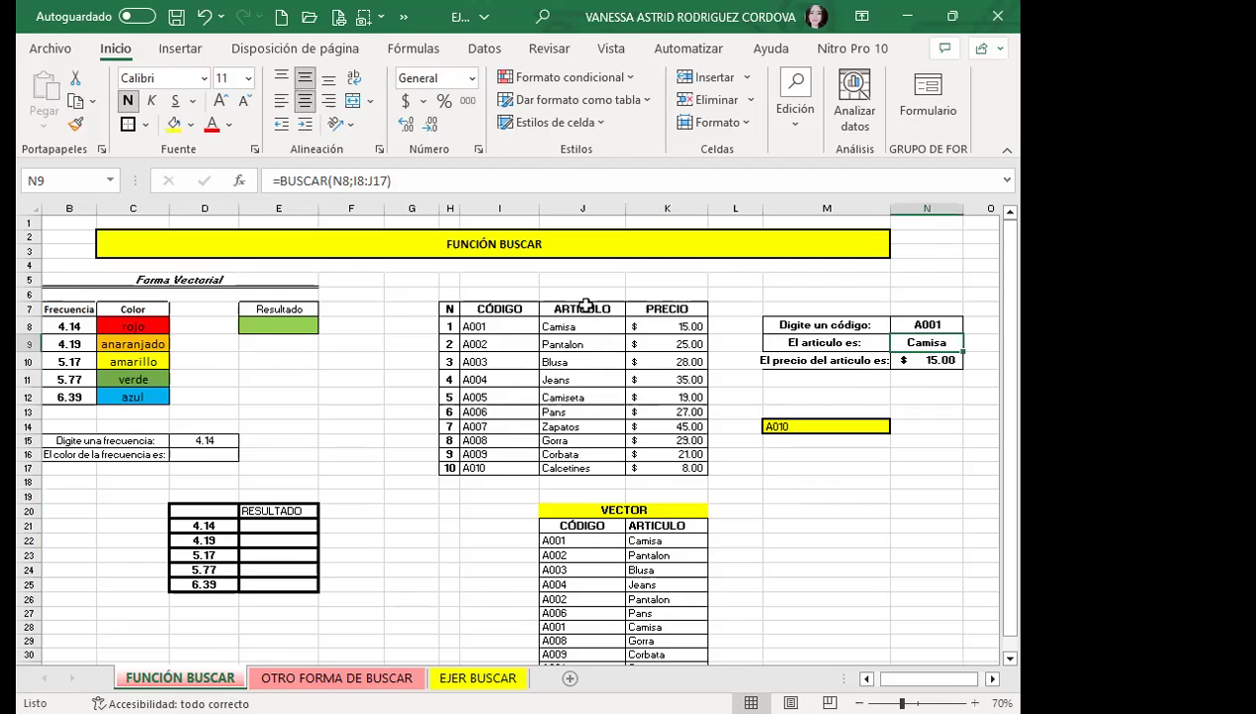
click(586, 308)
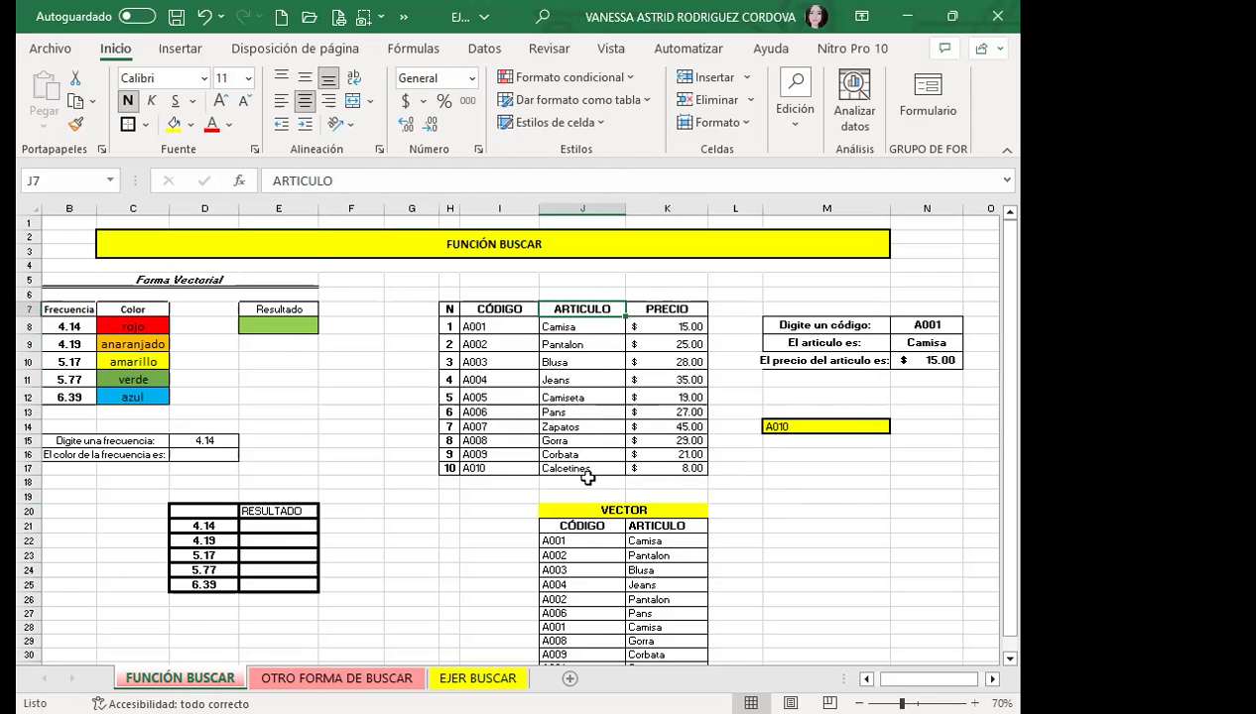
click(611, 378)
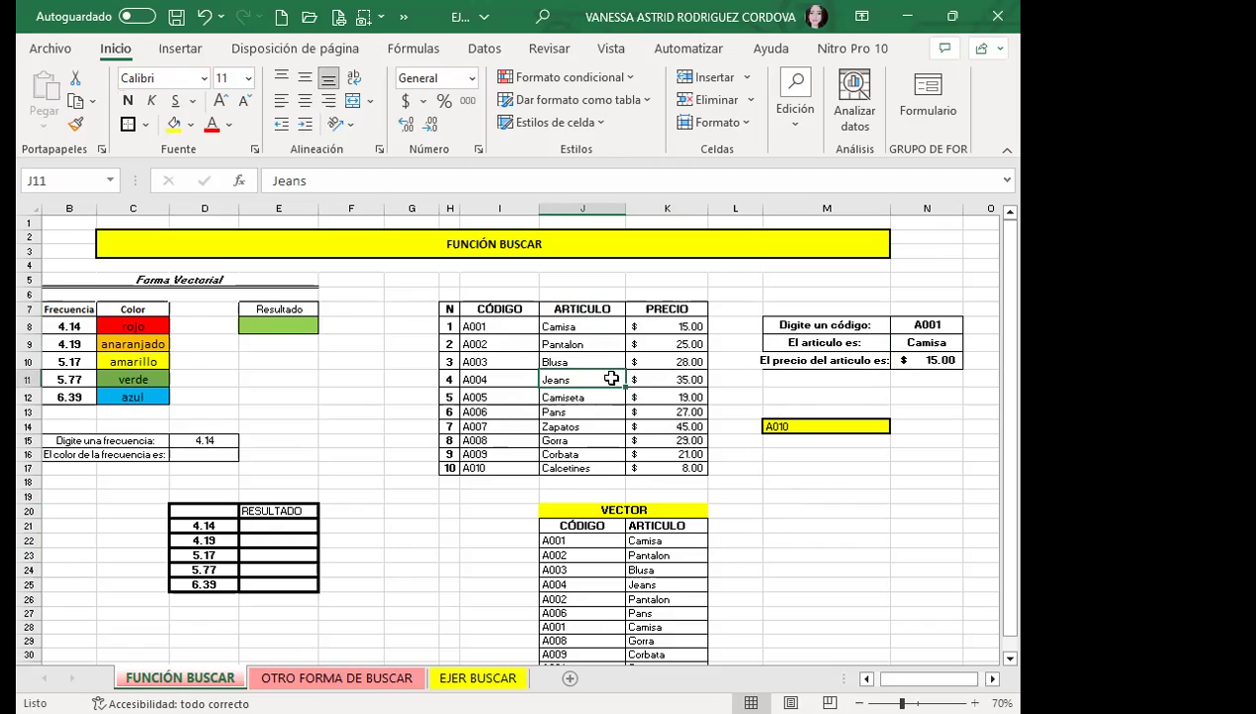
click(920, 342)
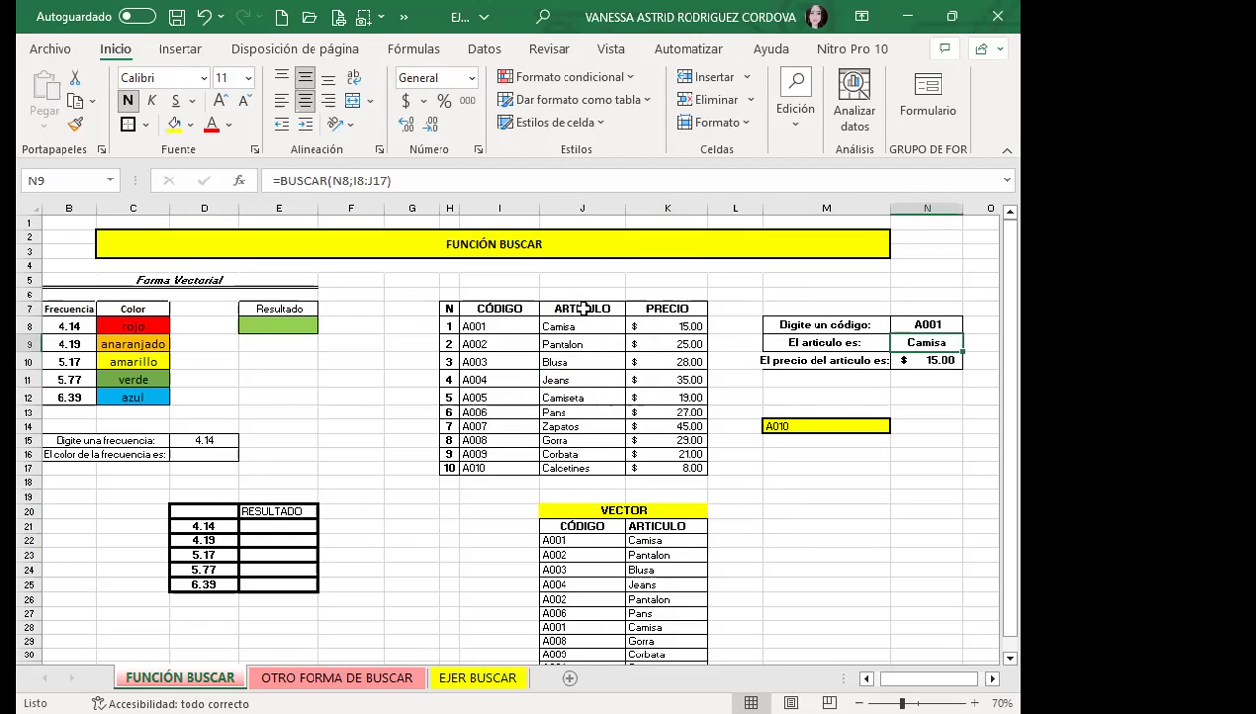
- Try codes A002, A005 and A009 from the N8 dropdown, ending on A001
click(926, 325)
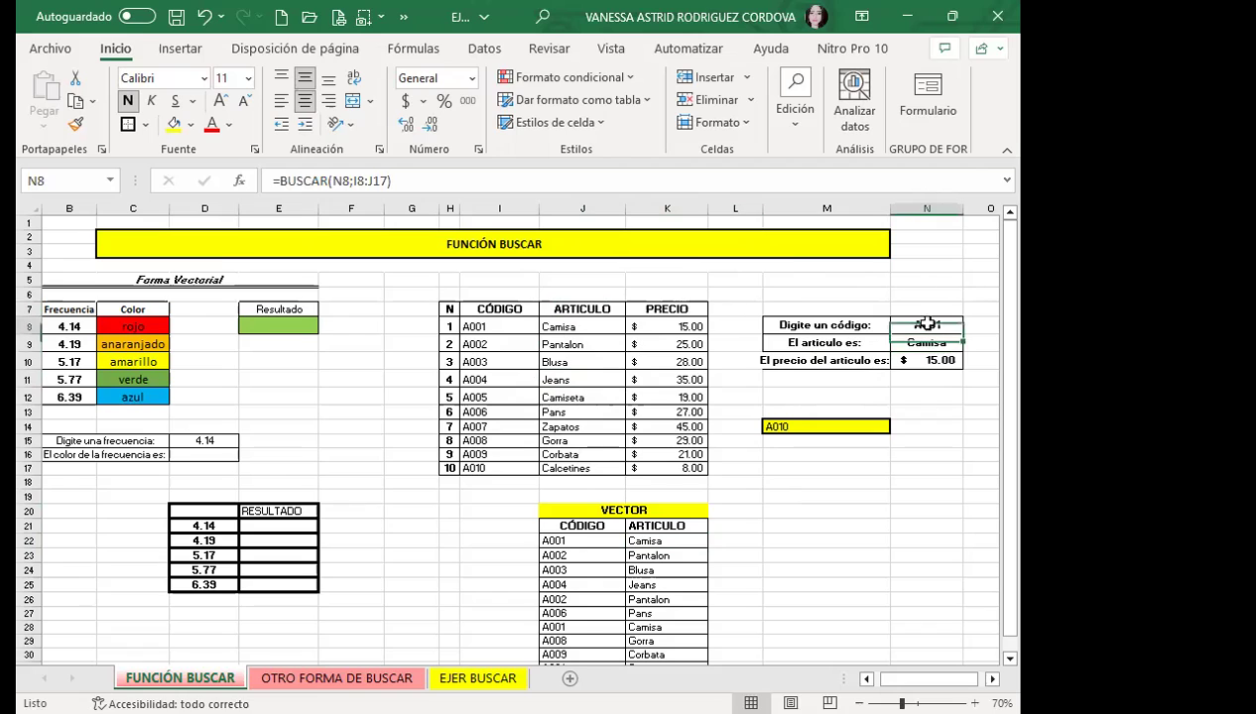
click(972, 326)
click(929, 349)
click(970, 327)
click(937, 366)
click(971, 324)
click(913, 392)
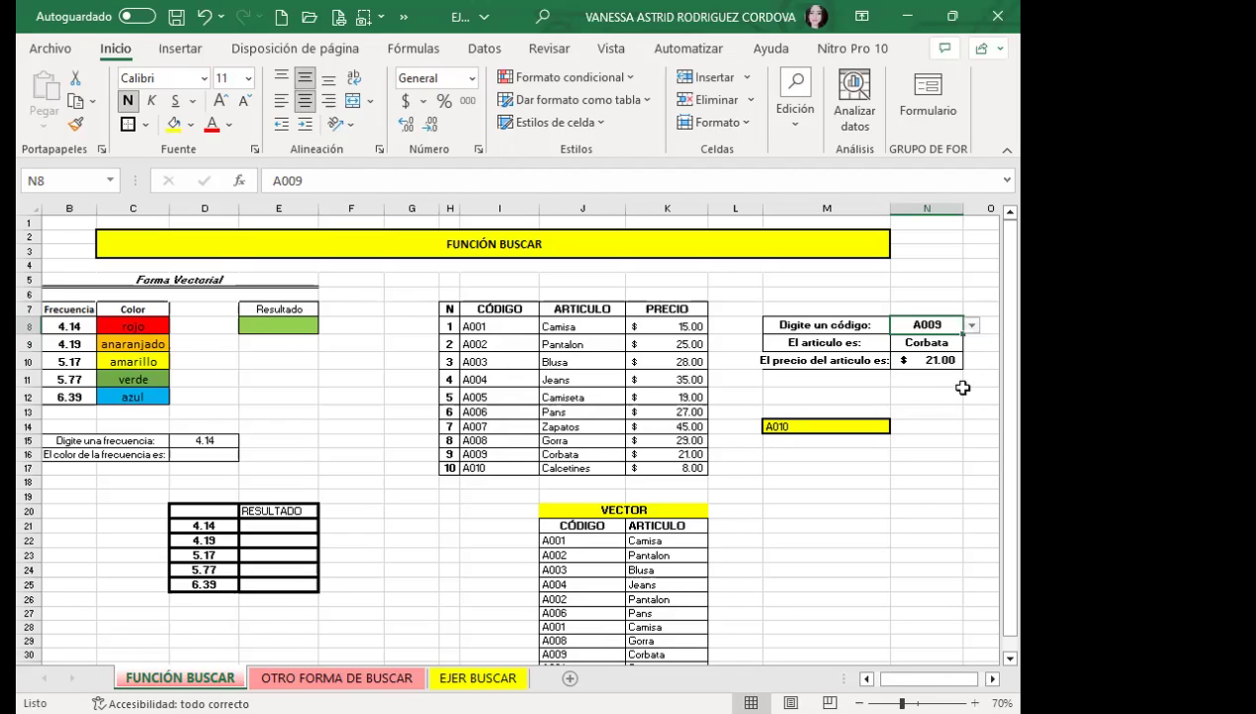
click(972, 324)
click(970, 344)
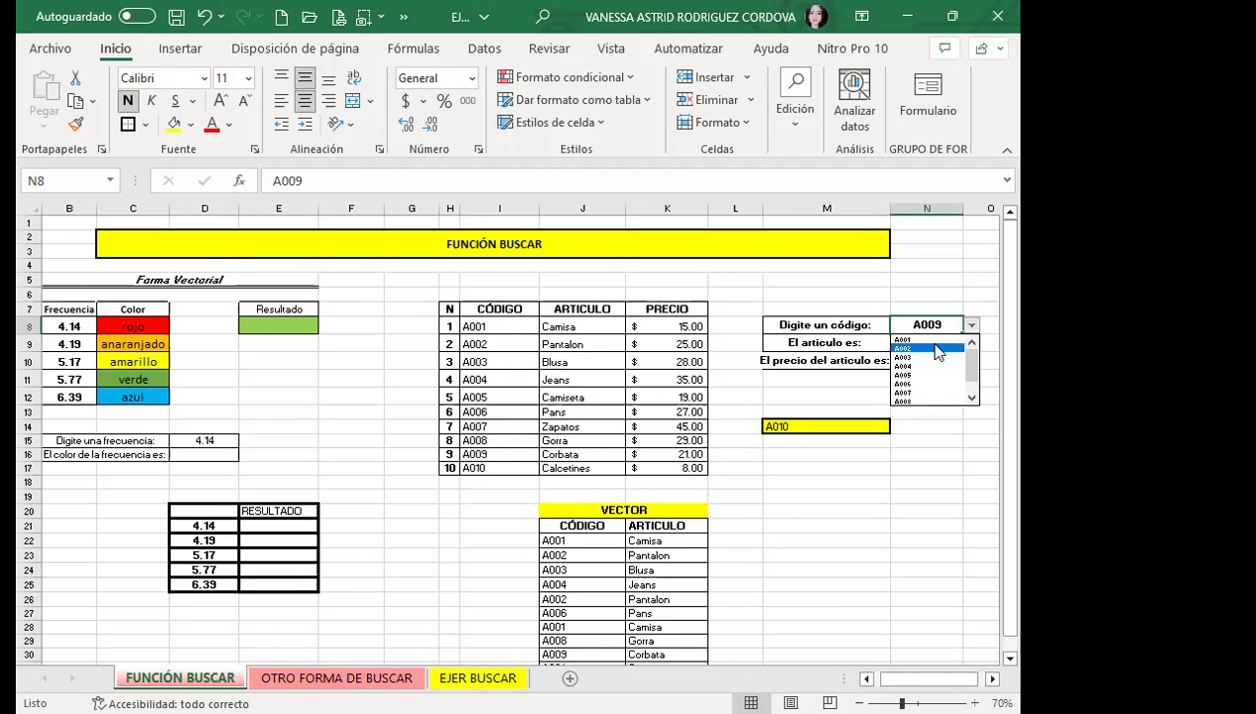
click(936, 349)
click(971, 324)
click(971, 345)
click(905, 340)
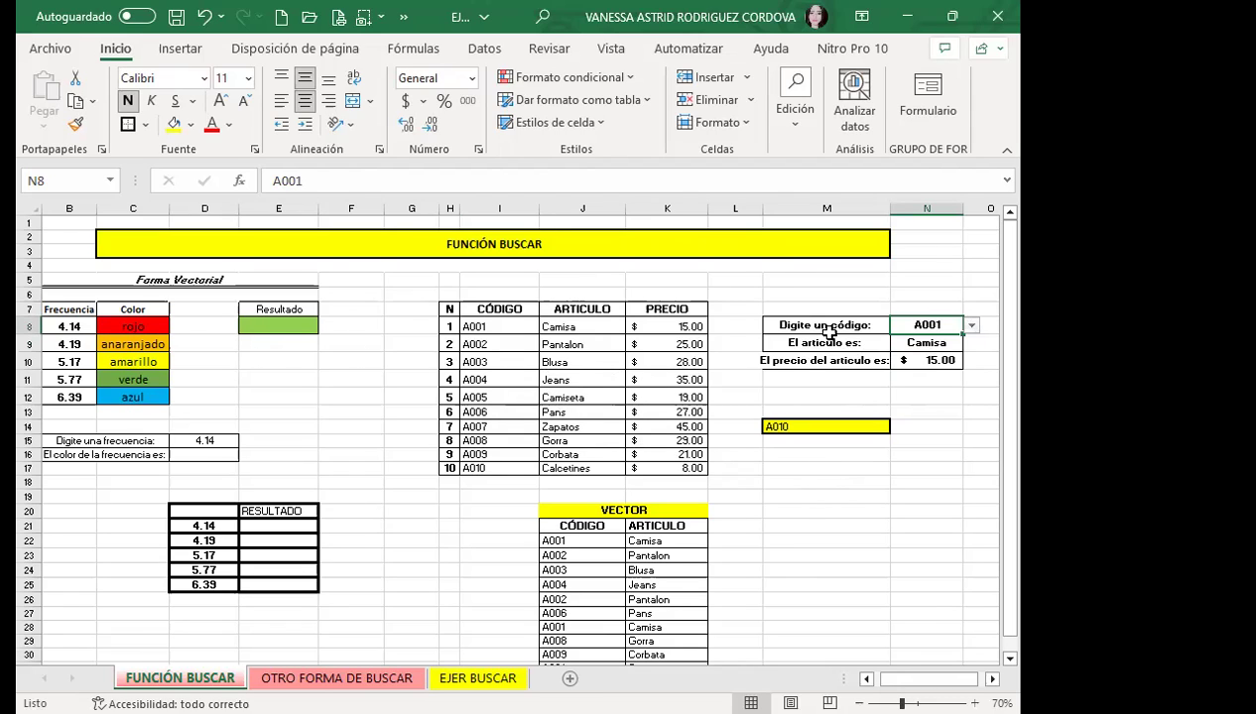
- Check the N9 article and N10 price results for code A001
click(932, 344)
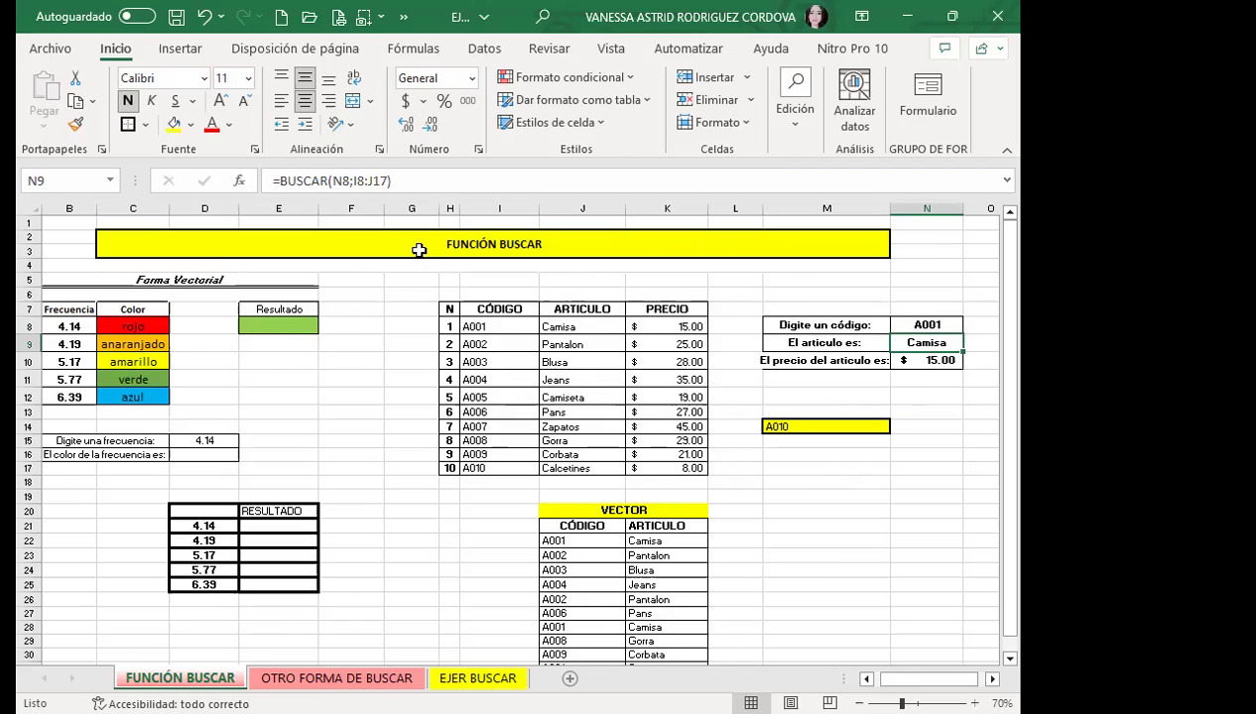
click(925, 325)
click(971, 326)
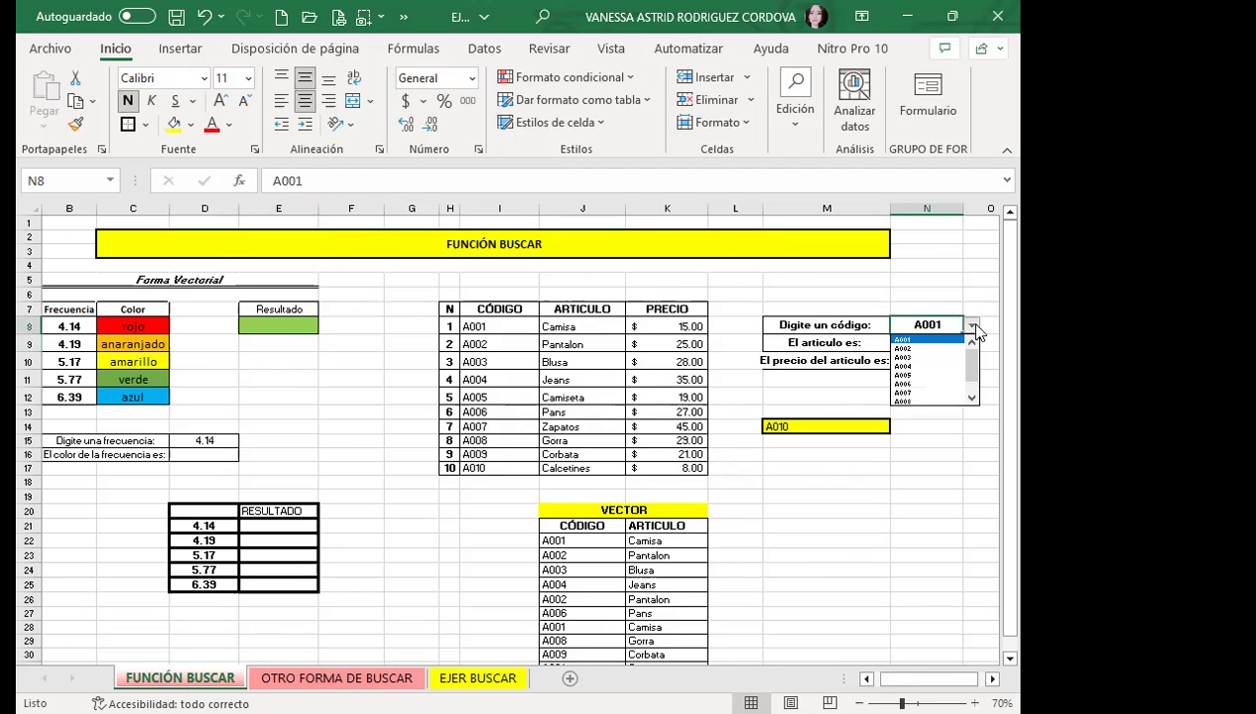
click(917, 339)
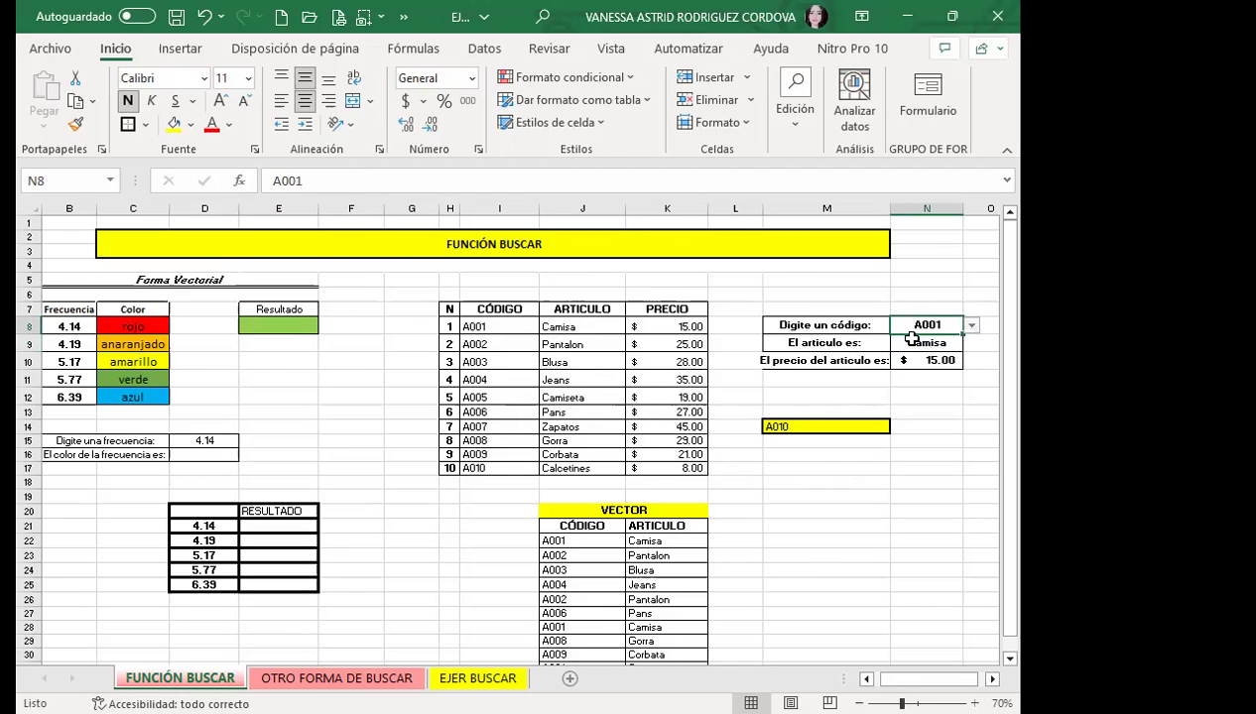
click(921, 344)
click(912, 359)
click(923, 342)
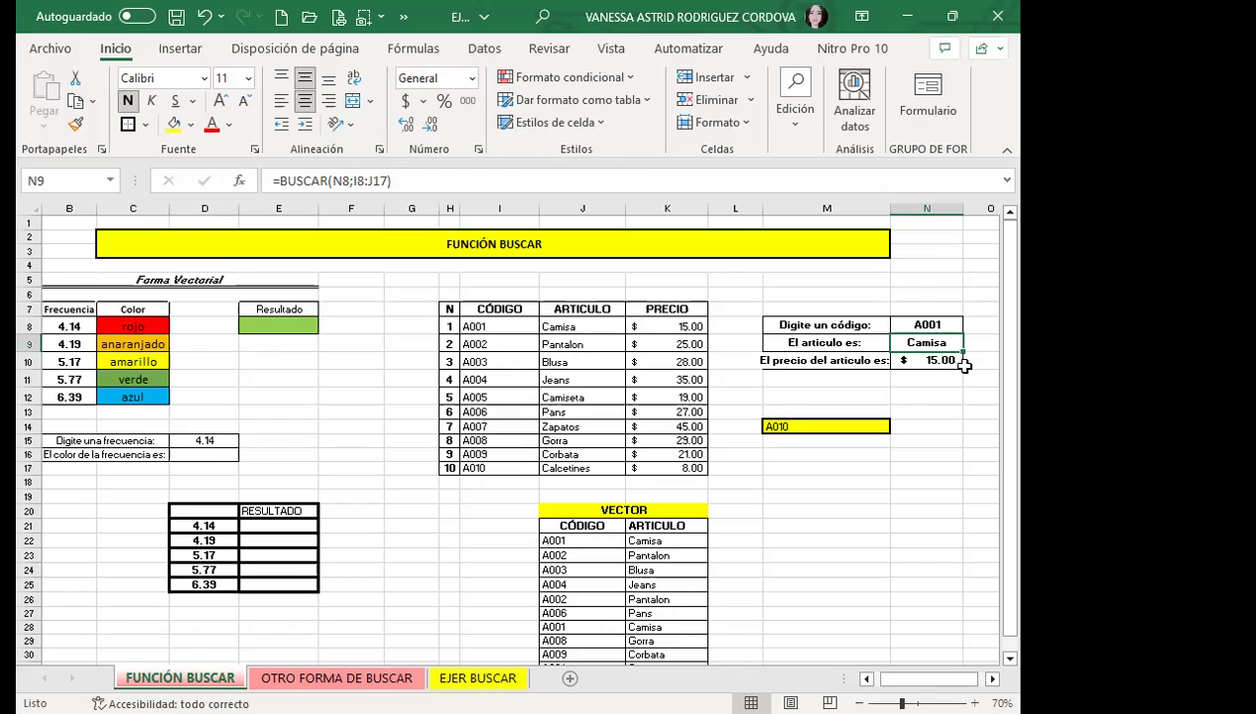
- Try codes A003, A008 and A004, then return to A001 for Camisa and $15.00
click(926, 325)
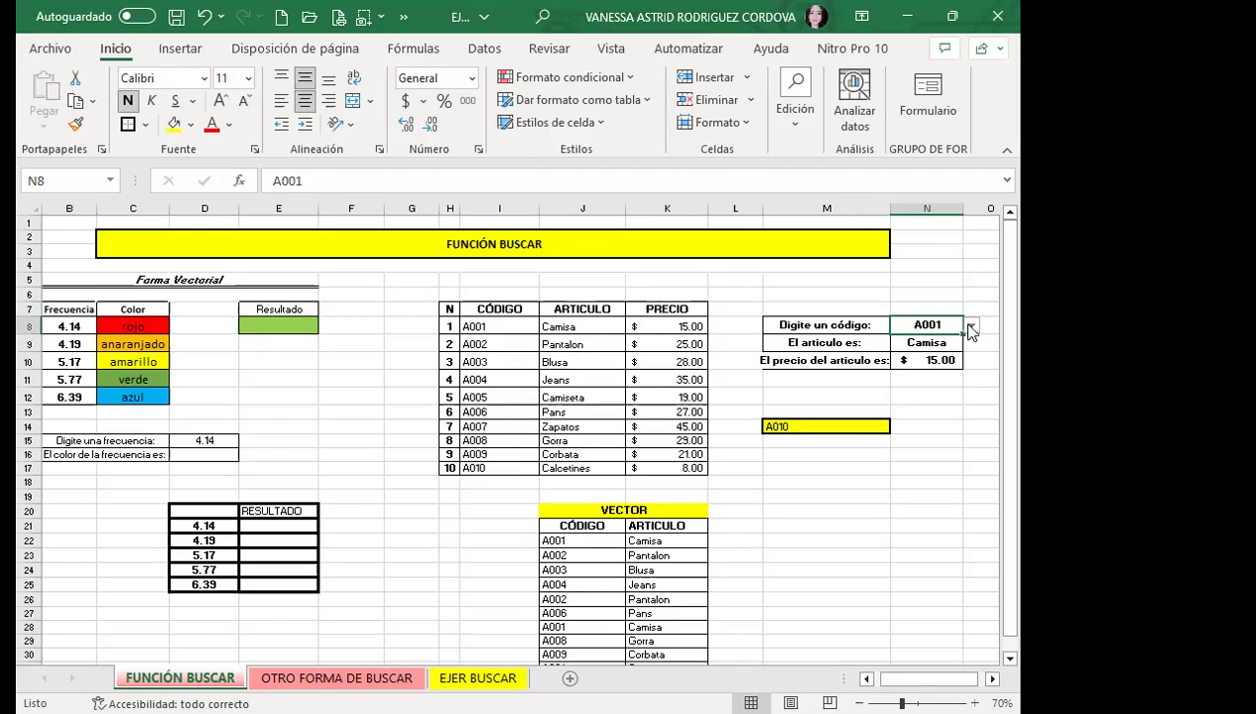
click(971, 325)
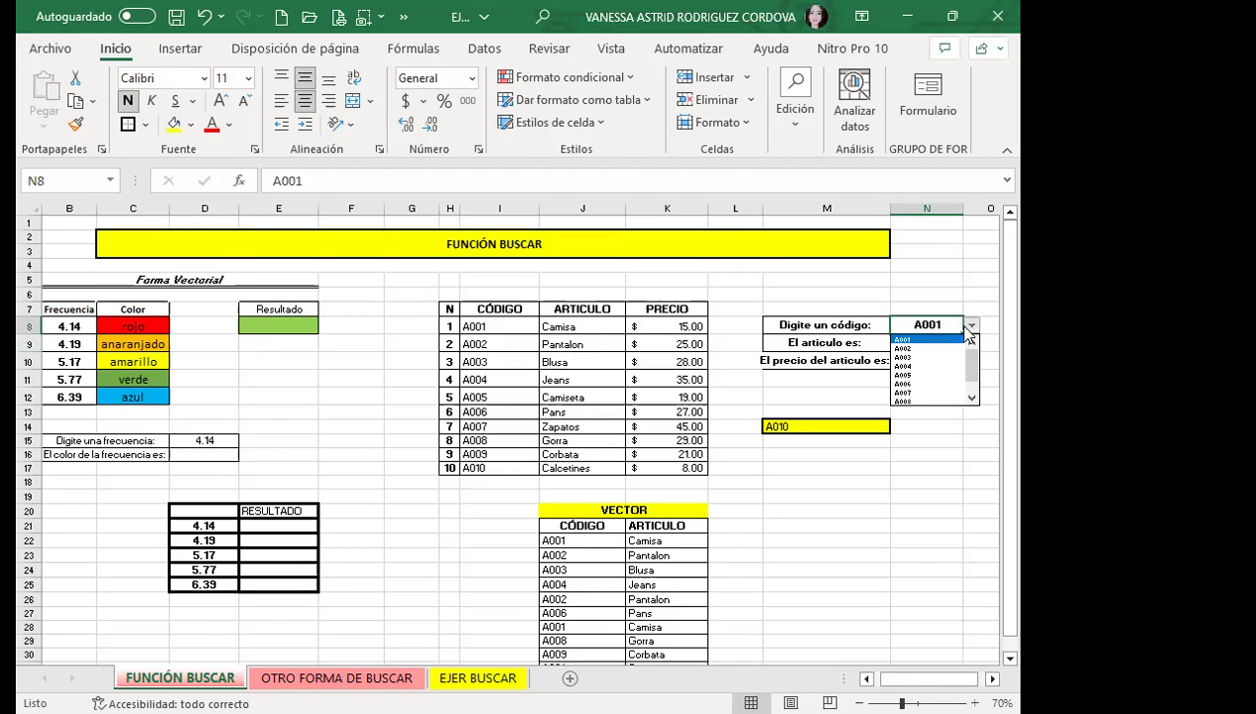
click(915, 359)
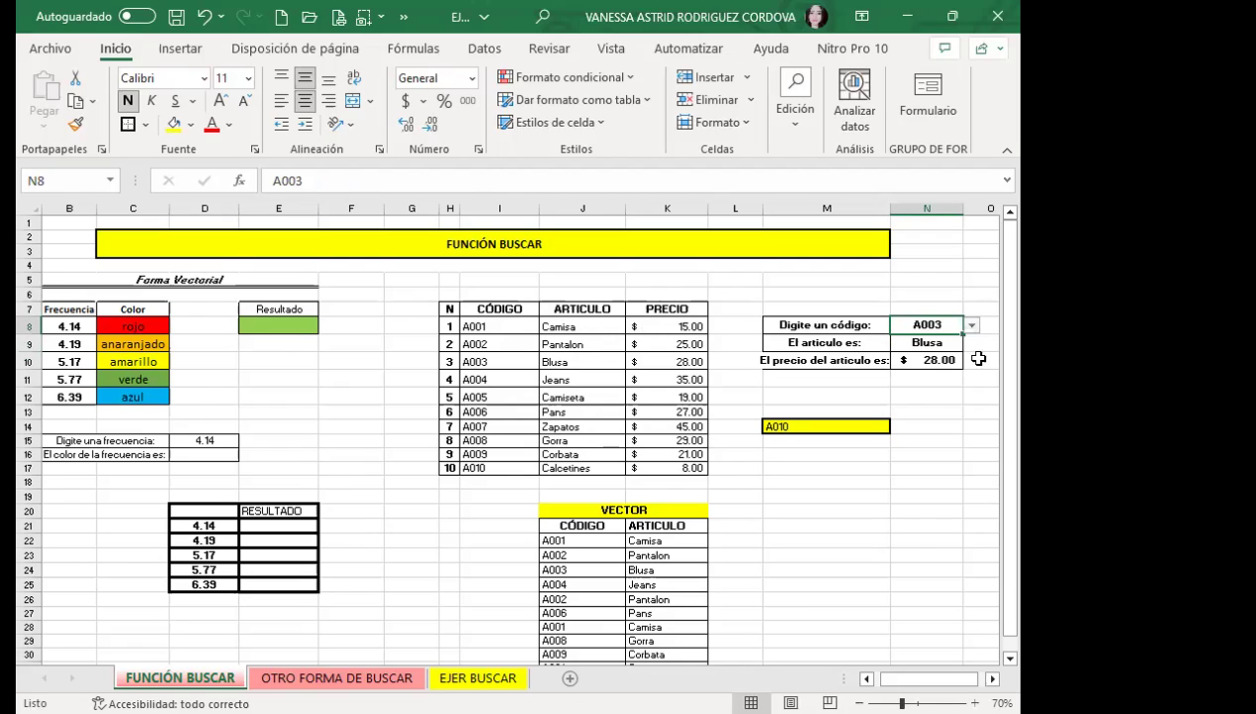
click(972, 327)
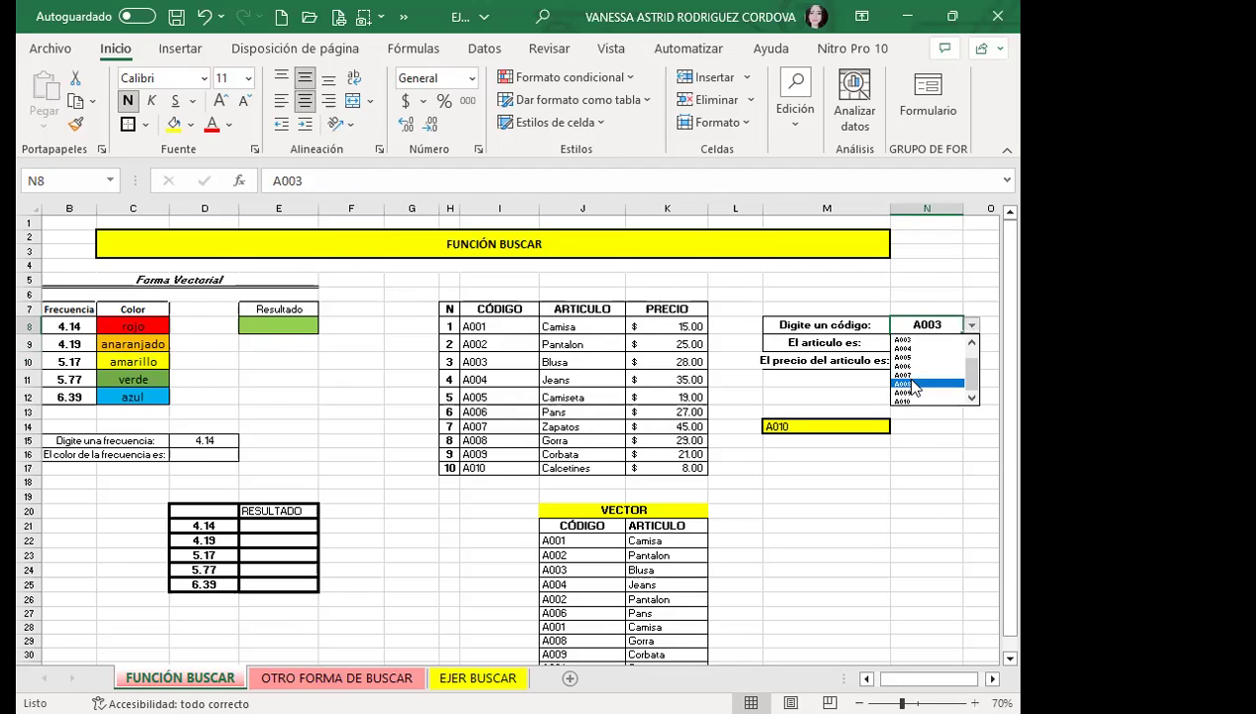
click(914, 384)
click(971, 327)
click(911, 348)
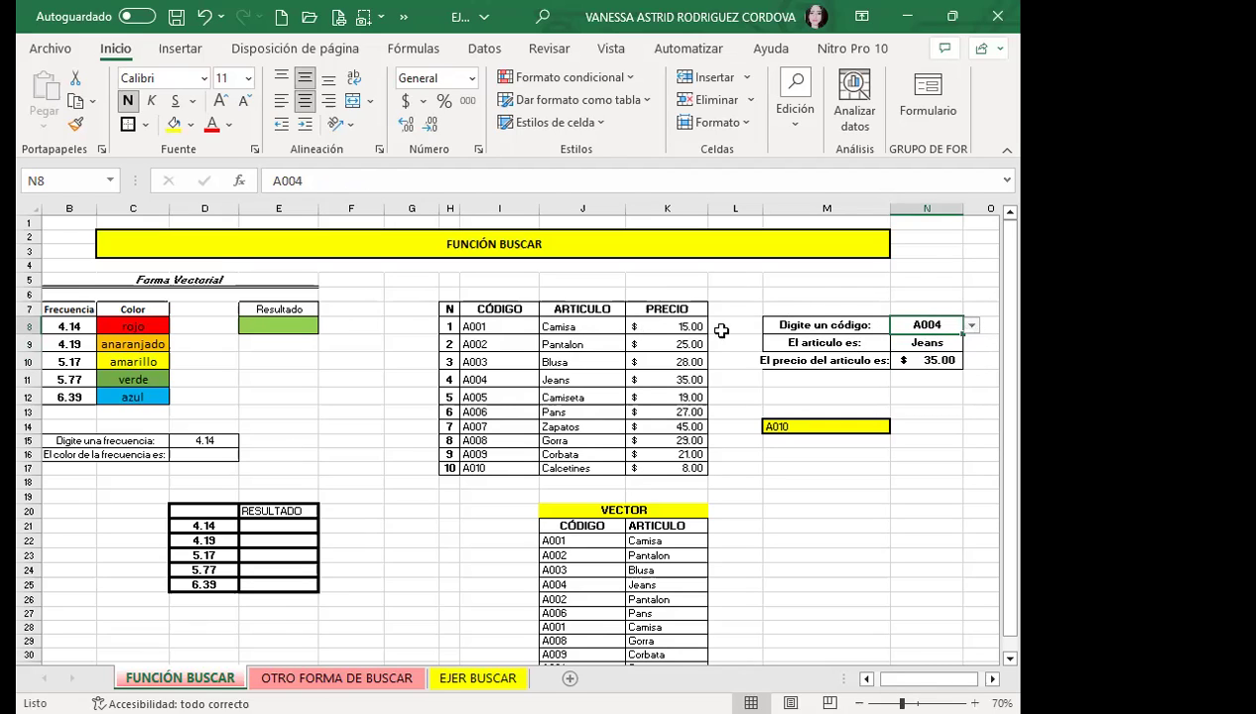
click(971, 326)
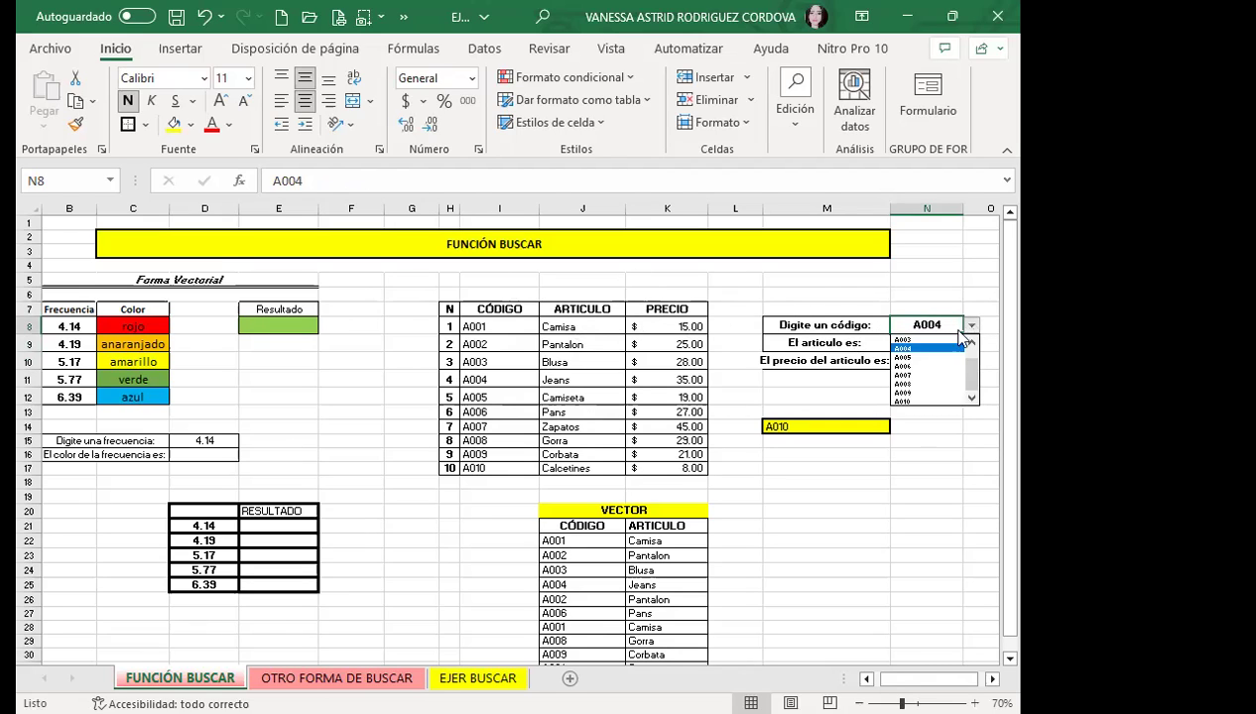
click(930, 340)
click(972, 328)
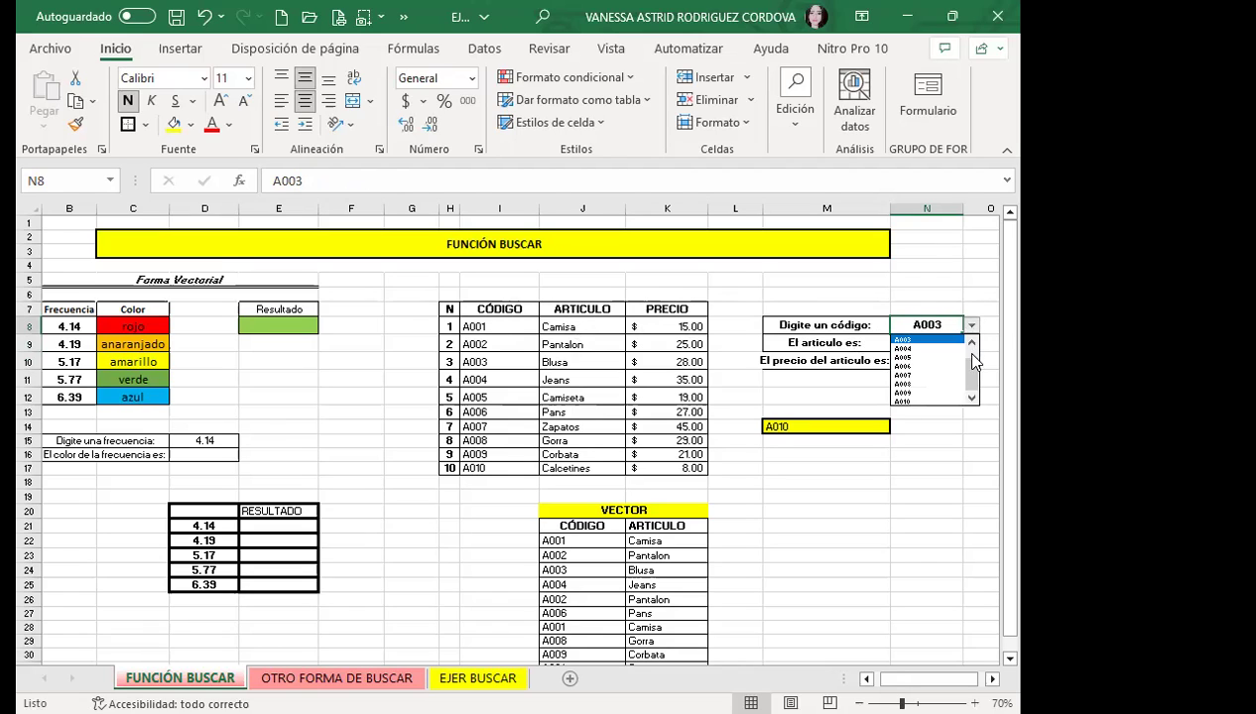
click(930, 341)
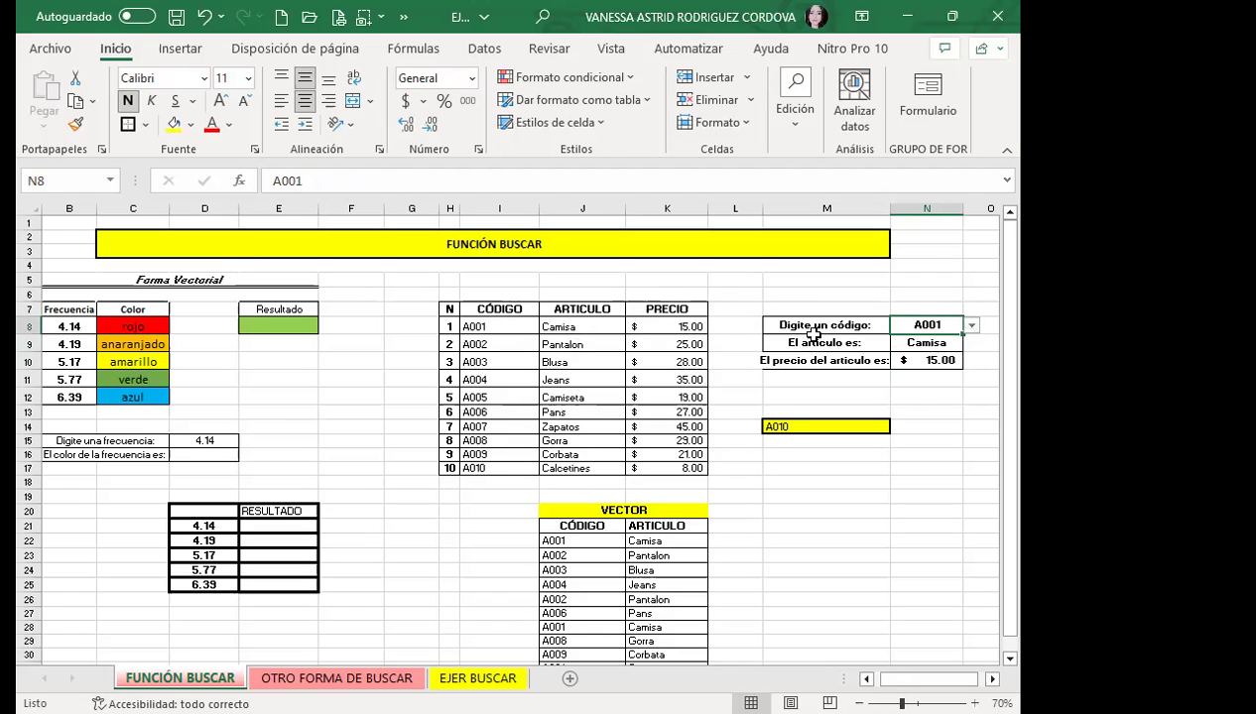
click(941, 344)
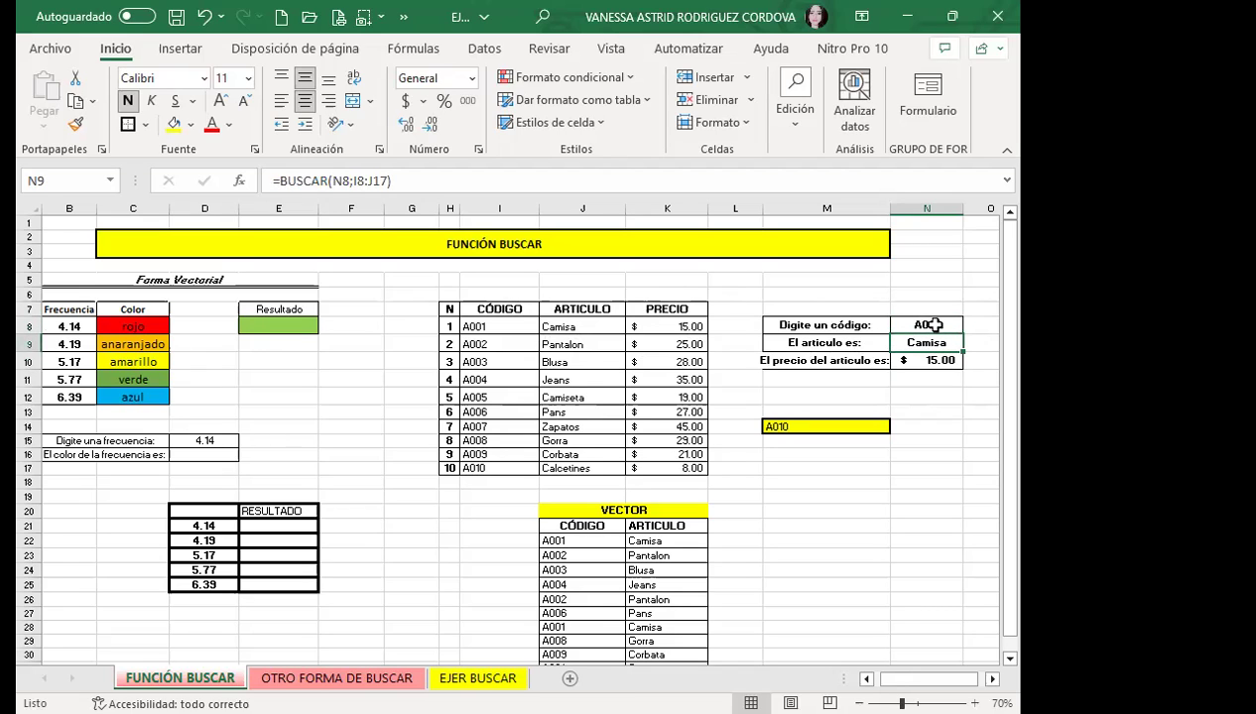
click(925, 322)
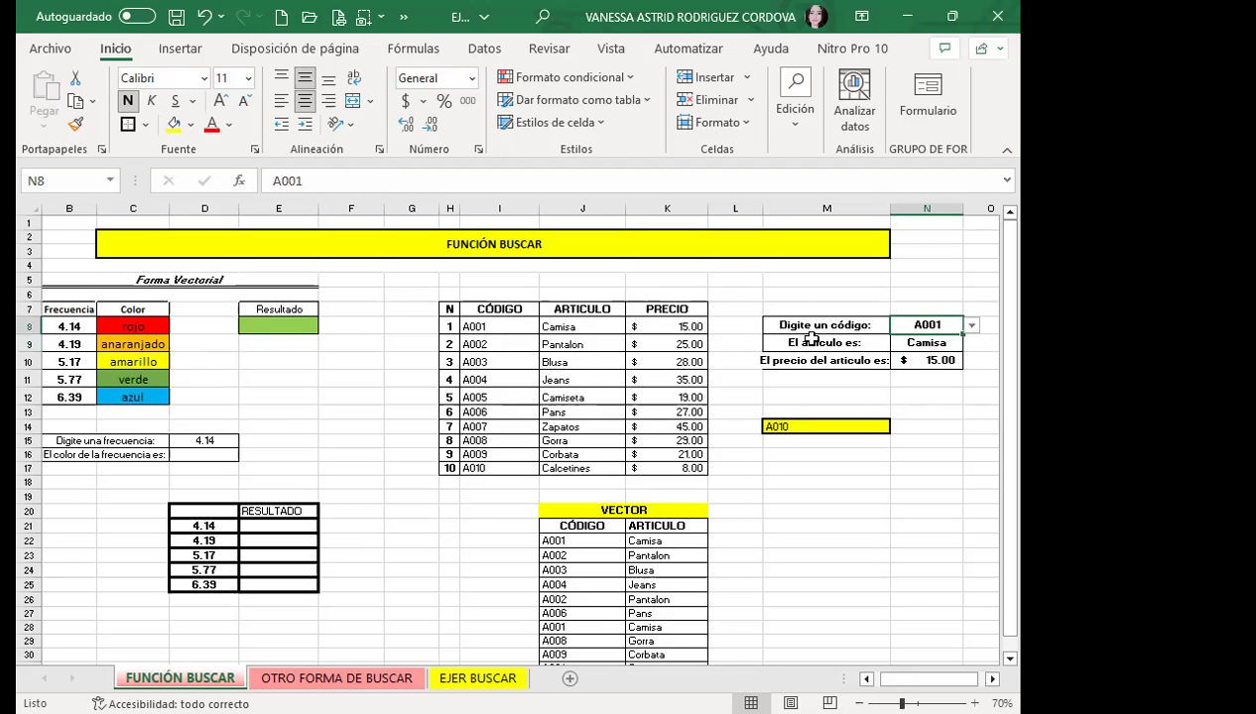
scroll(793, 458, down, 1)
scroll(793, 459, down, 2)
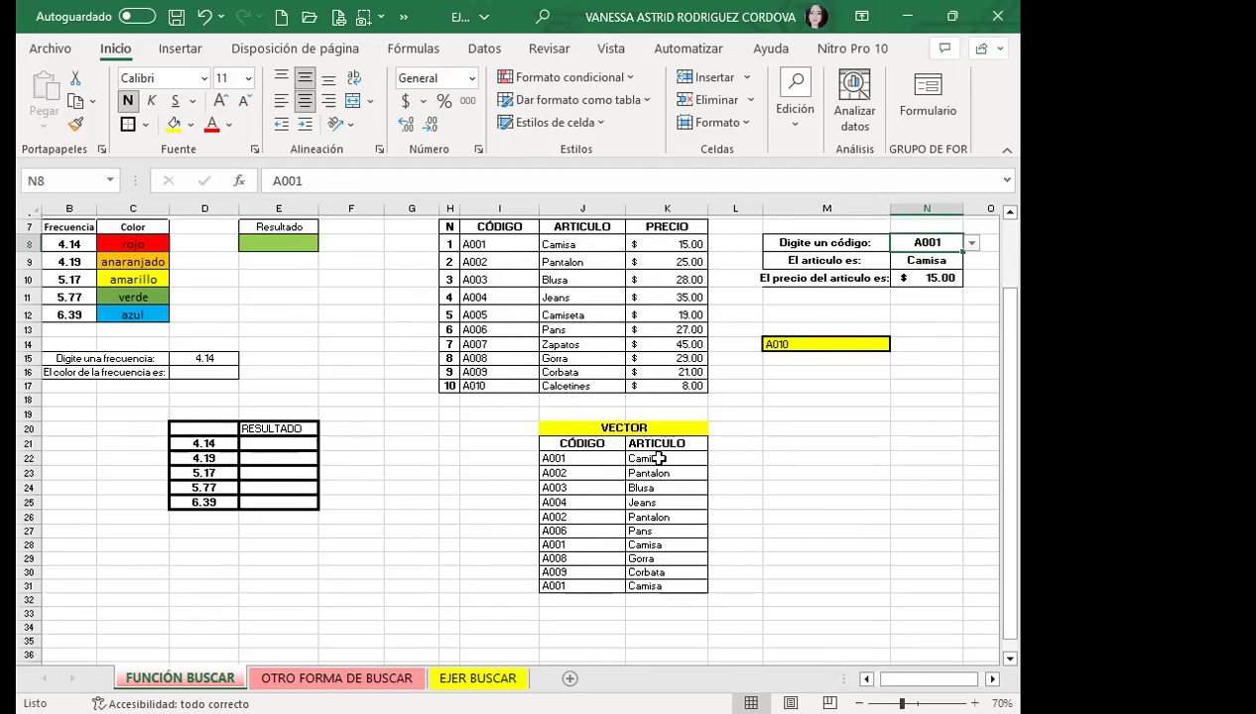
click(662, 461)
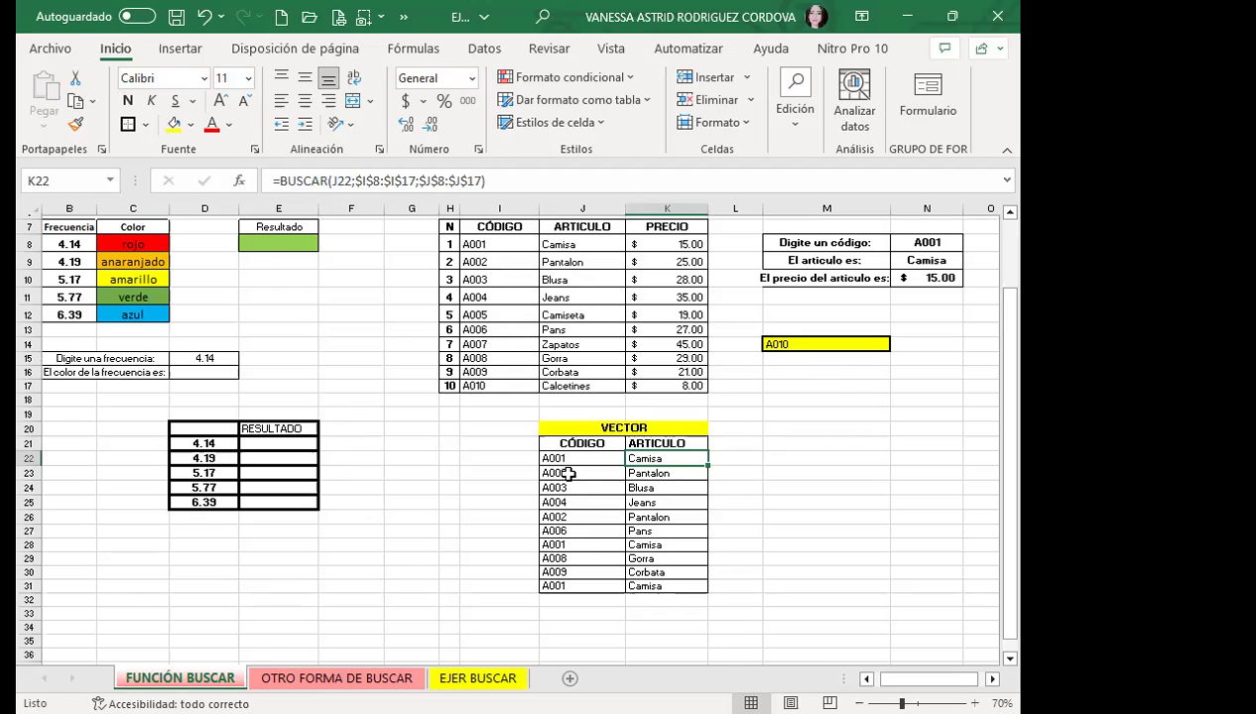
drag(566, 473, 579, 572)
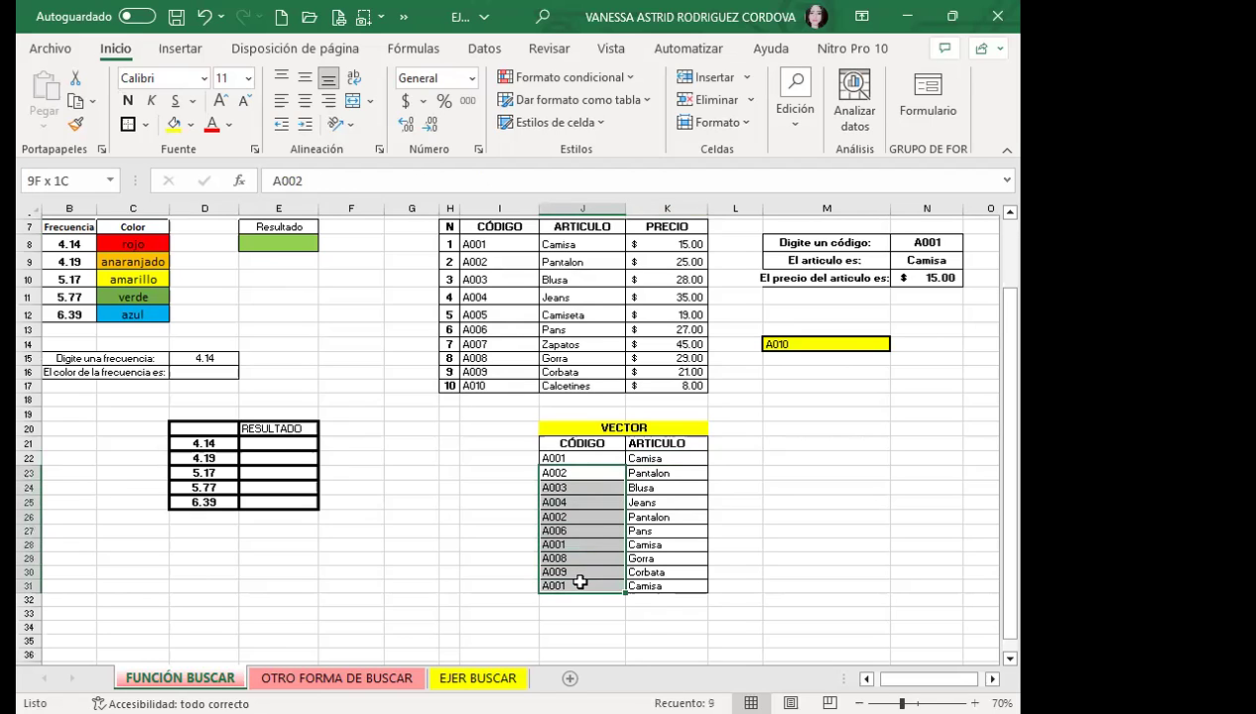
click(676, 455)
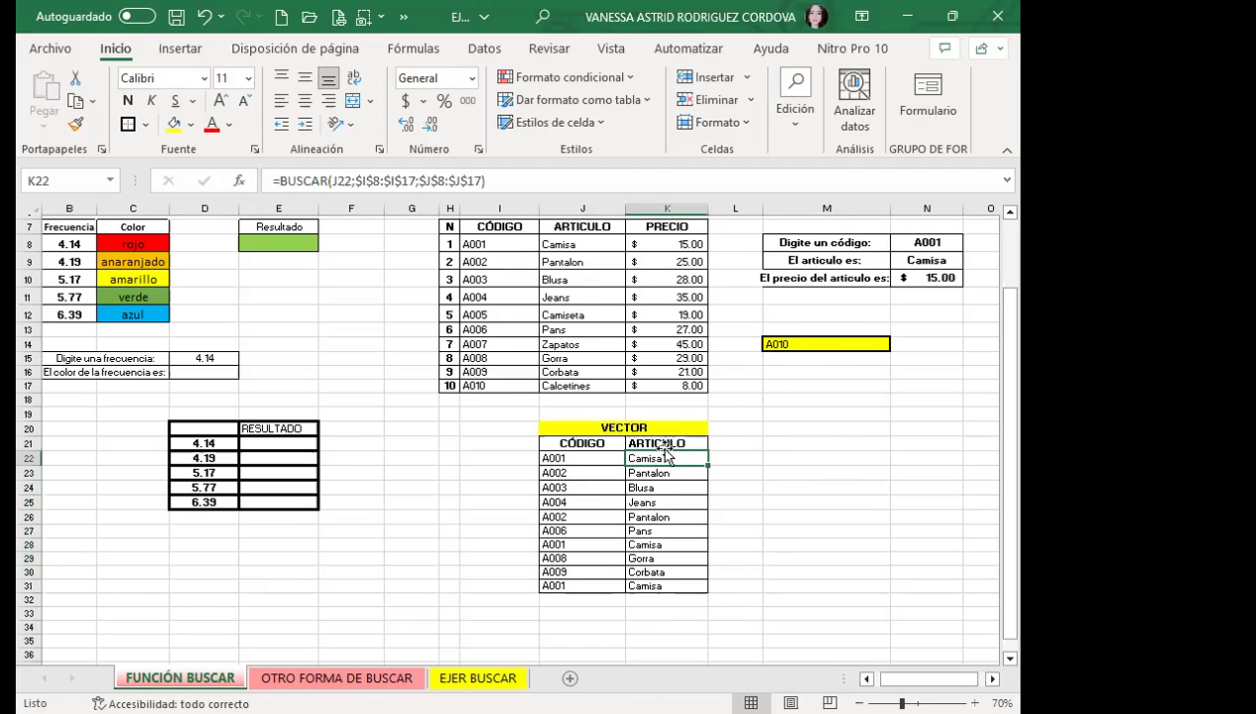
click(670, 500)
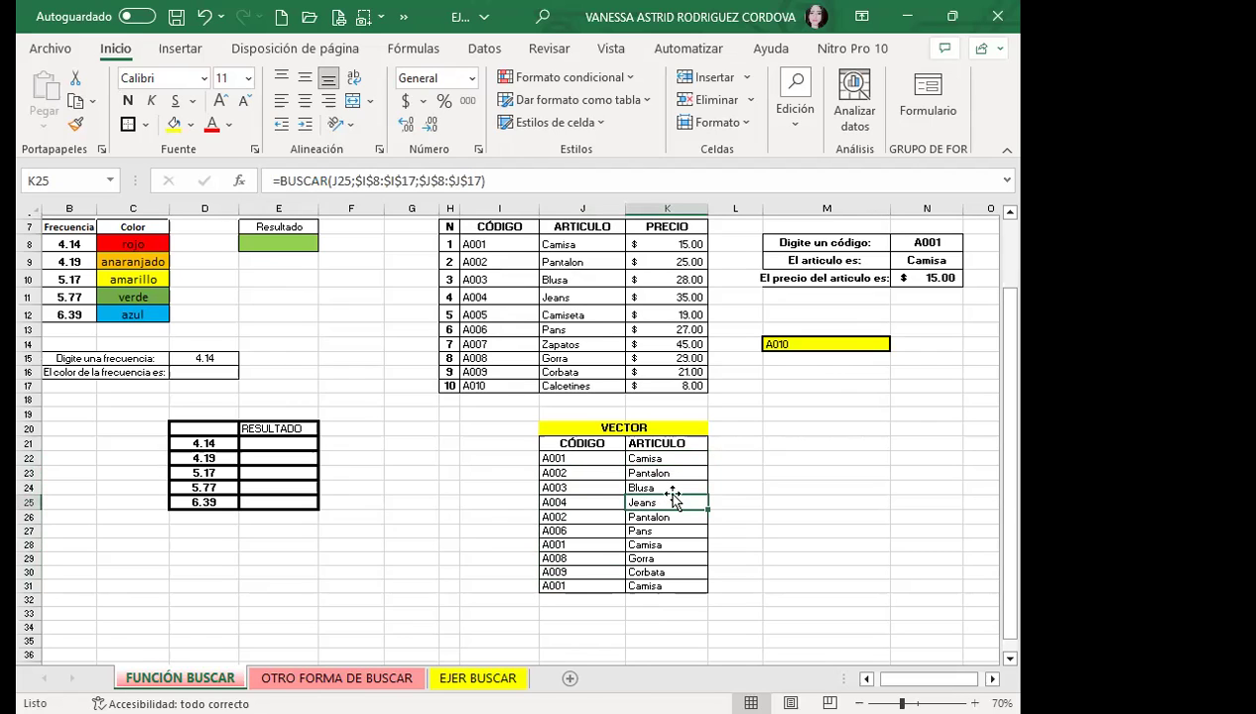
scroll(208, 332, up, 2)
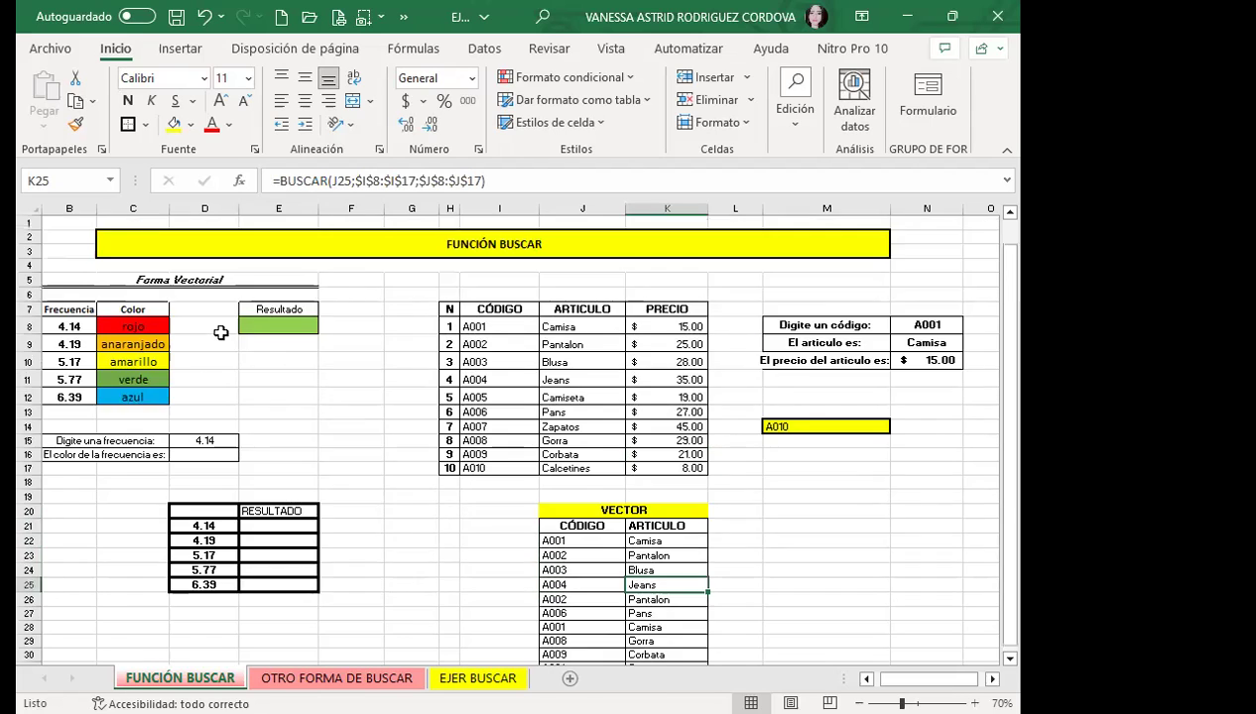
click(283, 326)
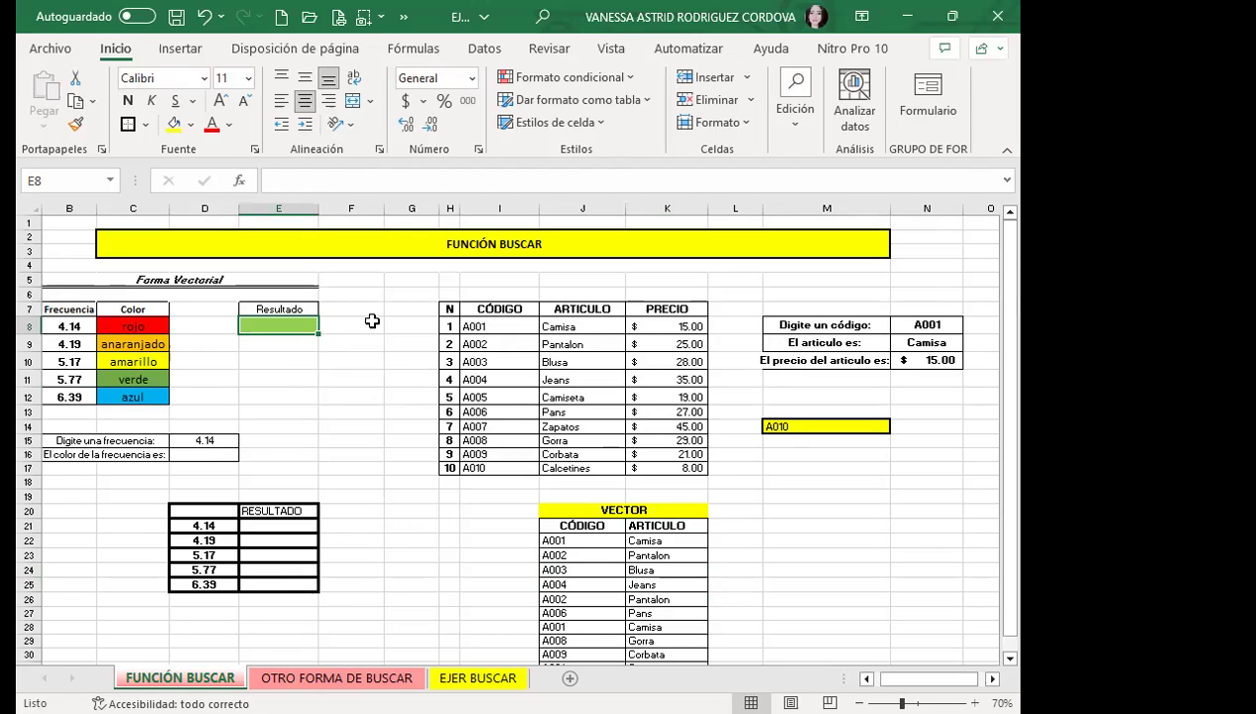
- Enter =BUSCAR(B11;B8:B12) in E8 to return the frequency 5.77
text(=)
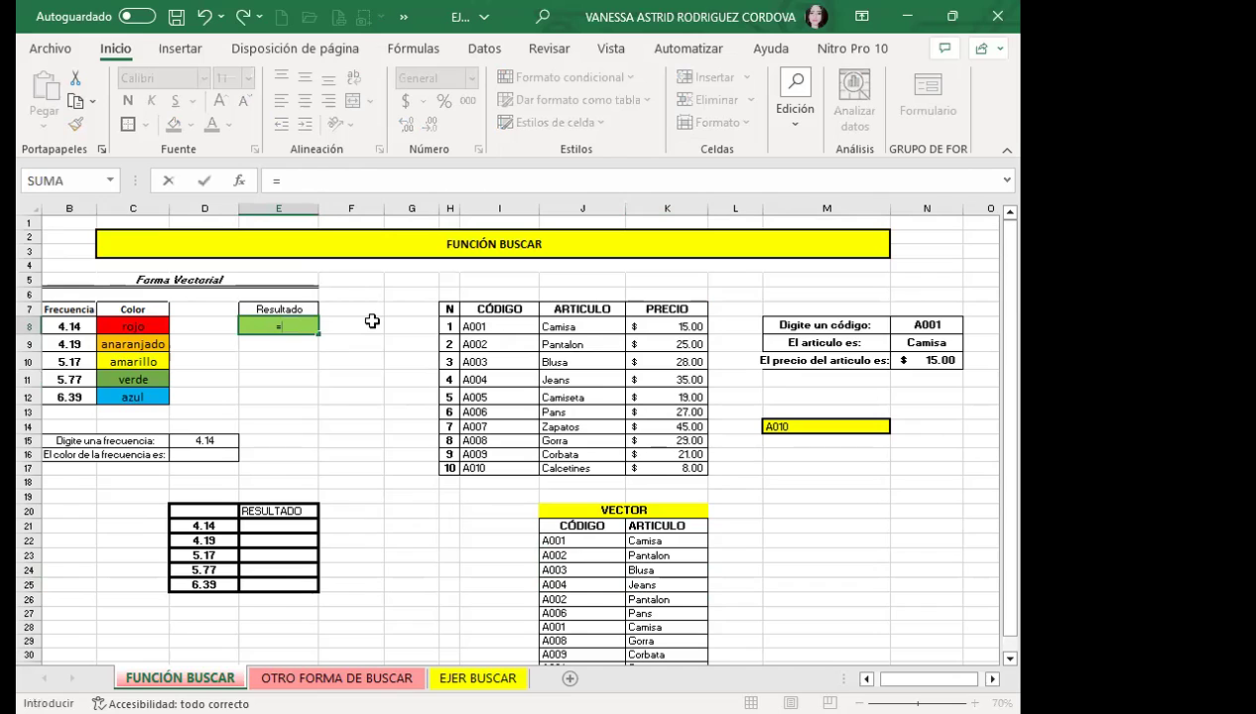
text(BUSC)
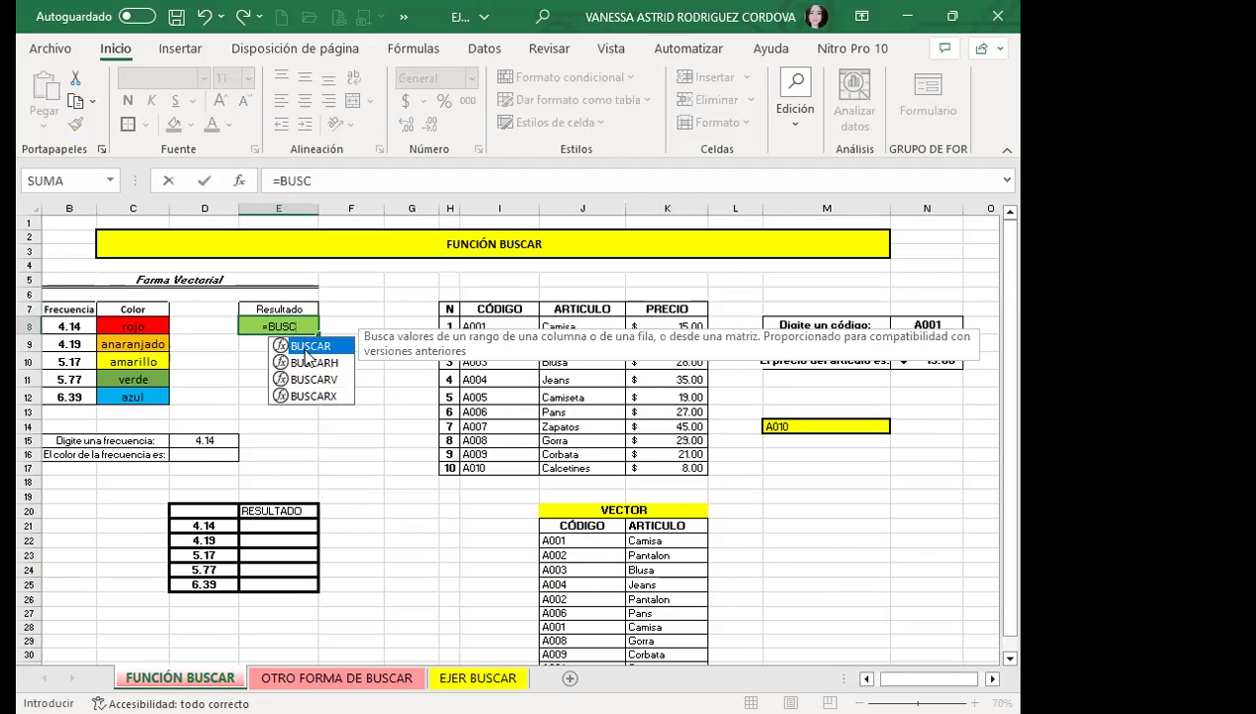
key(Tab)
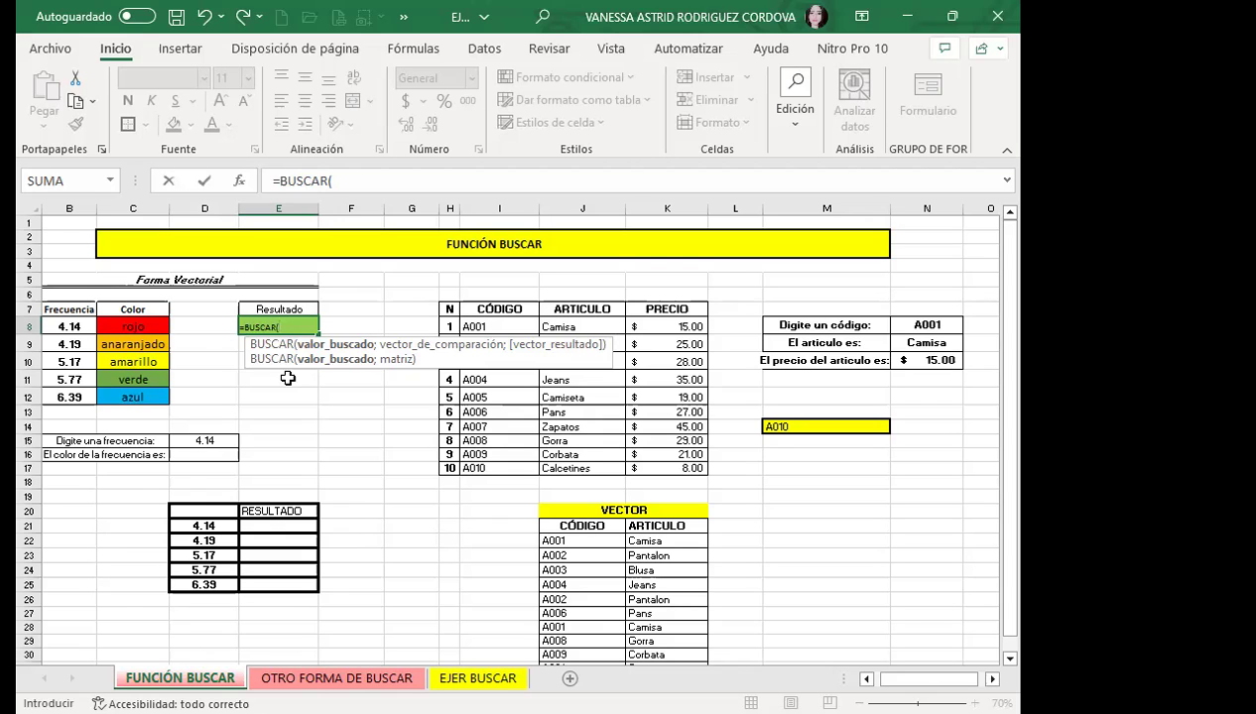
click(71, 379)
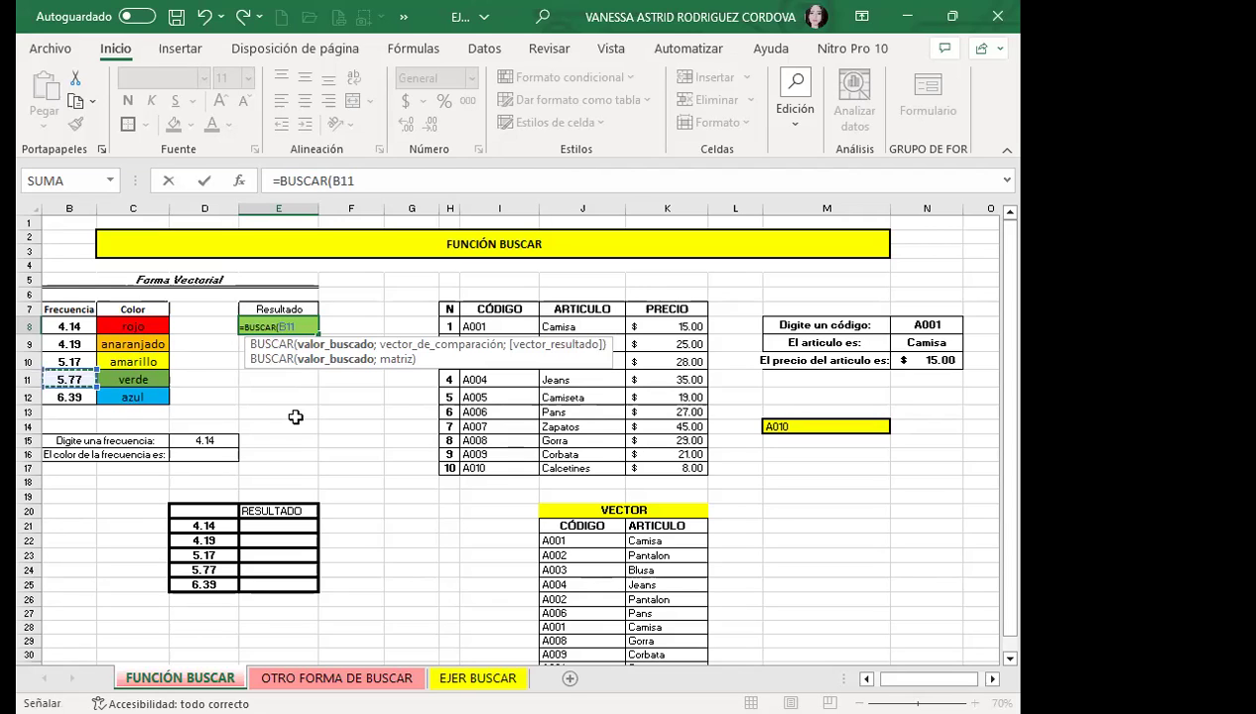
text(;)
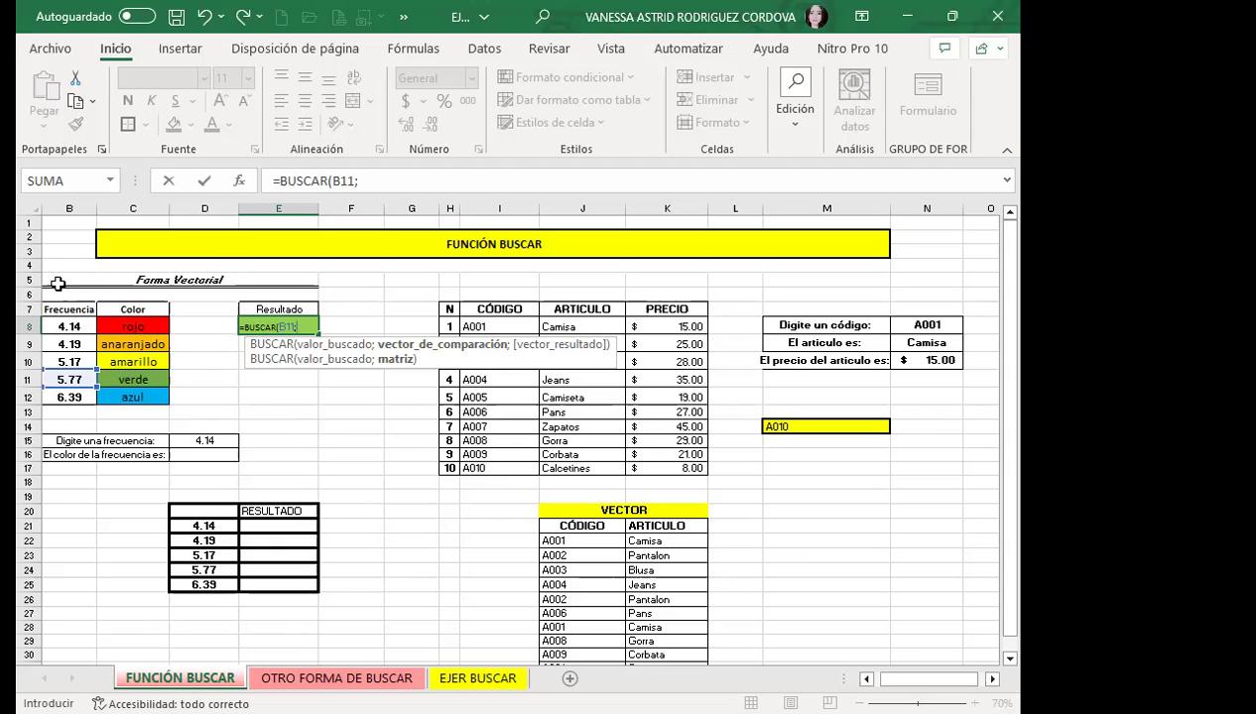
click(64, 327)
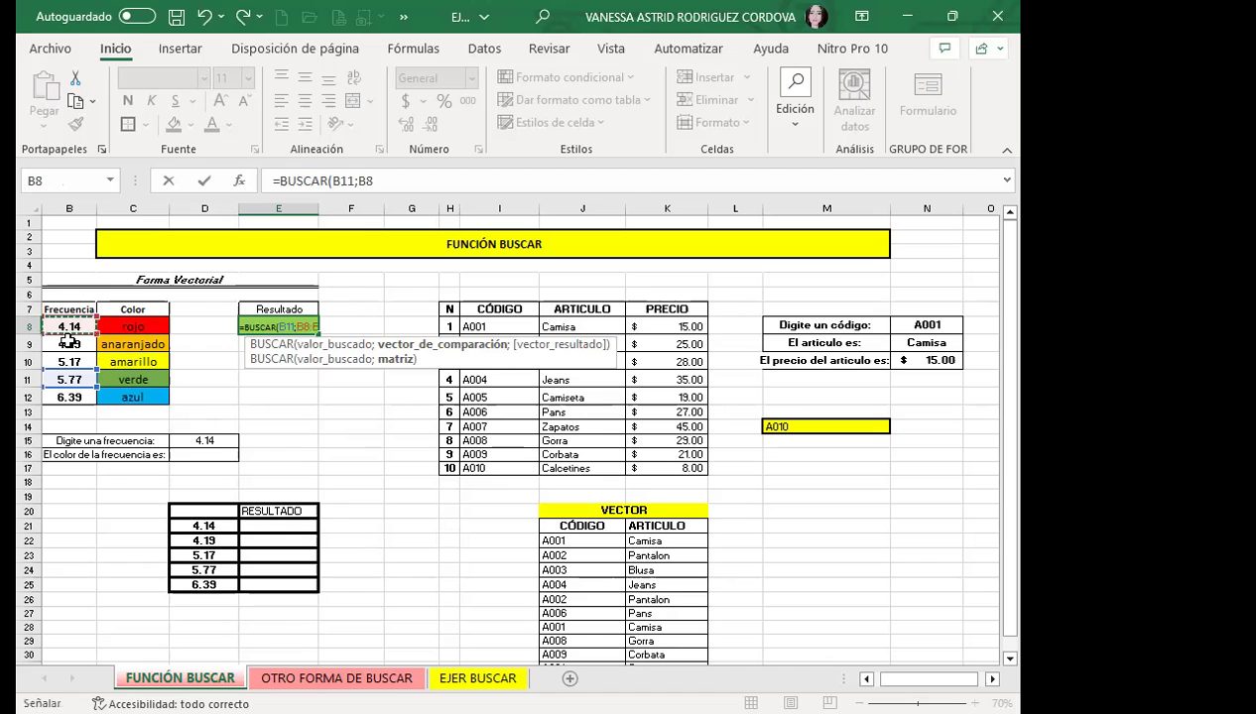
drag(57, 393, 61, 396)
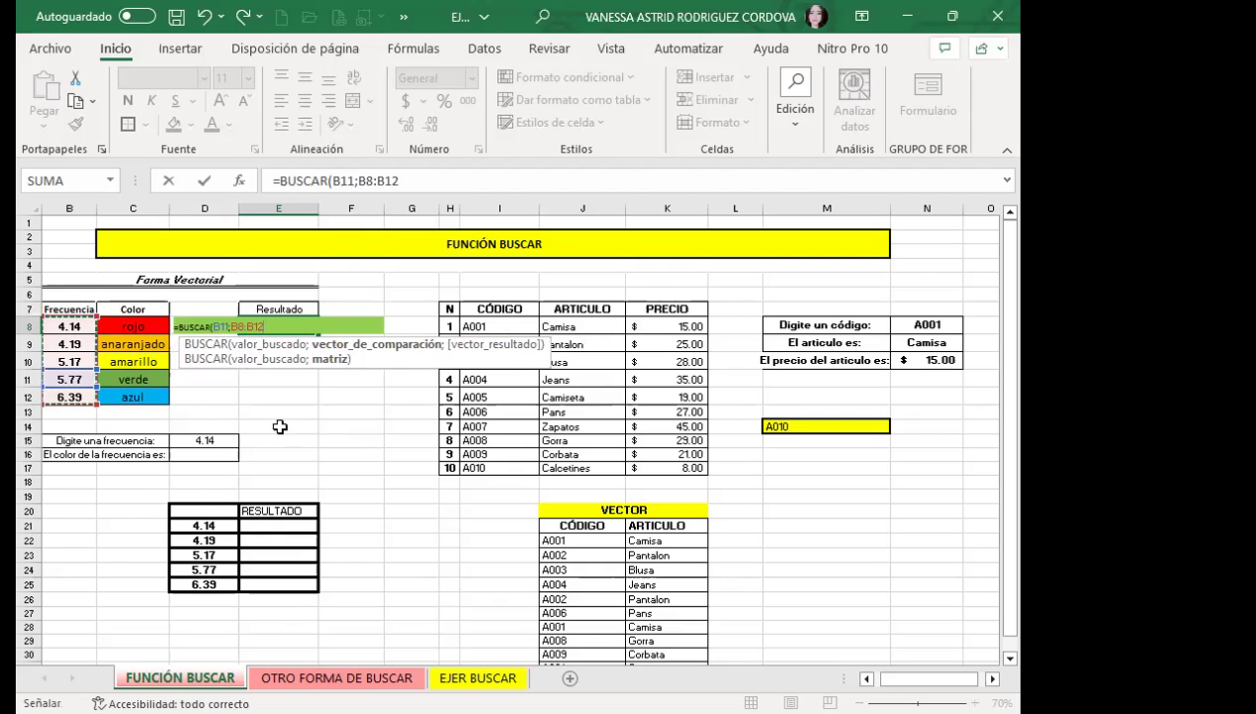
key(Return)
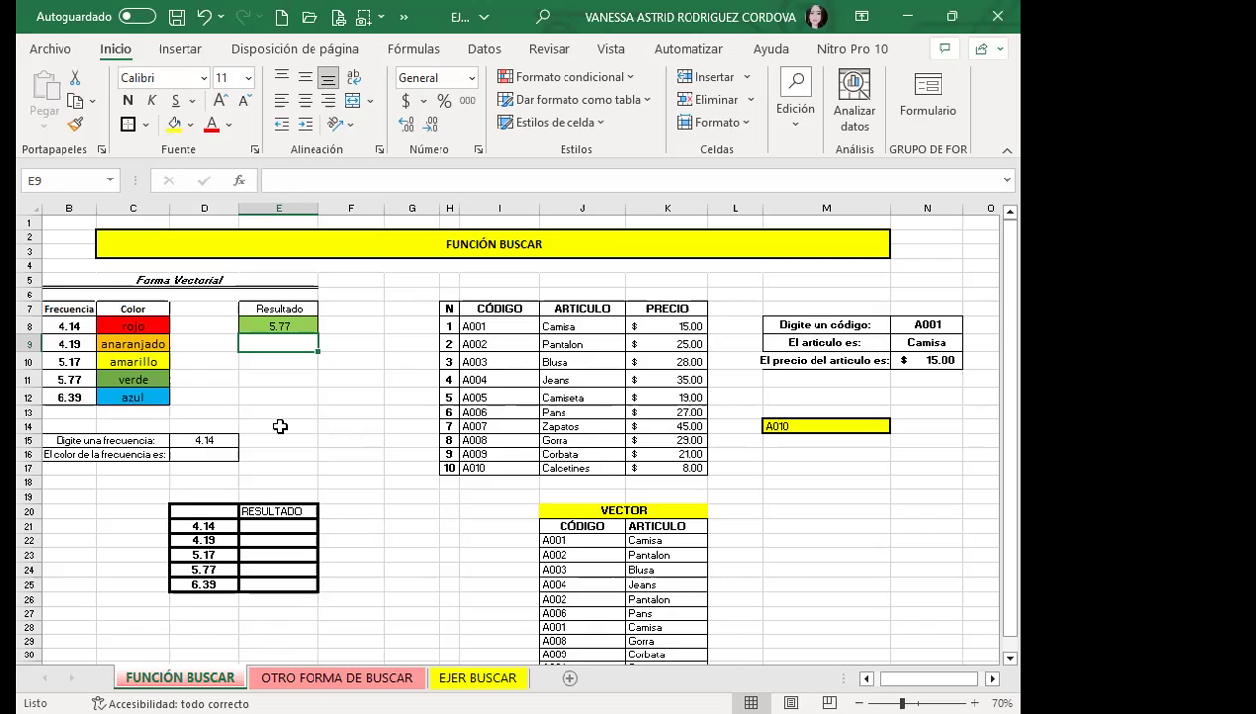
- Replace the E8 range with B8:C12, making =BUSCAR(B11;B8:C12) return verde
click(258, 318)
click(400, 180)
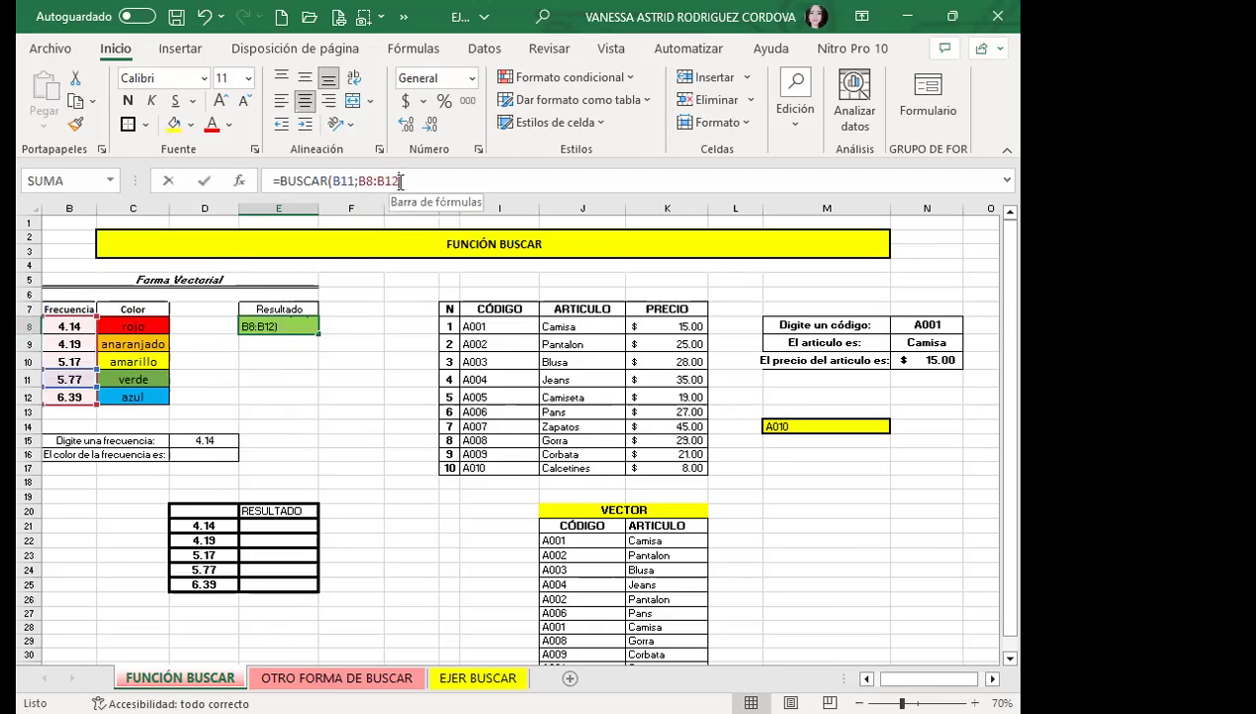
key(BackSpace)
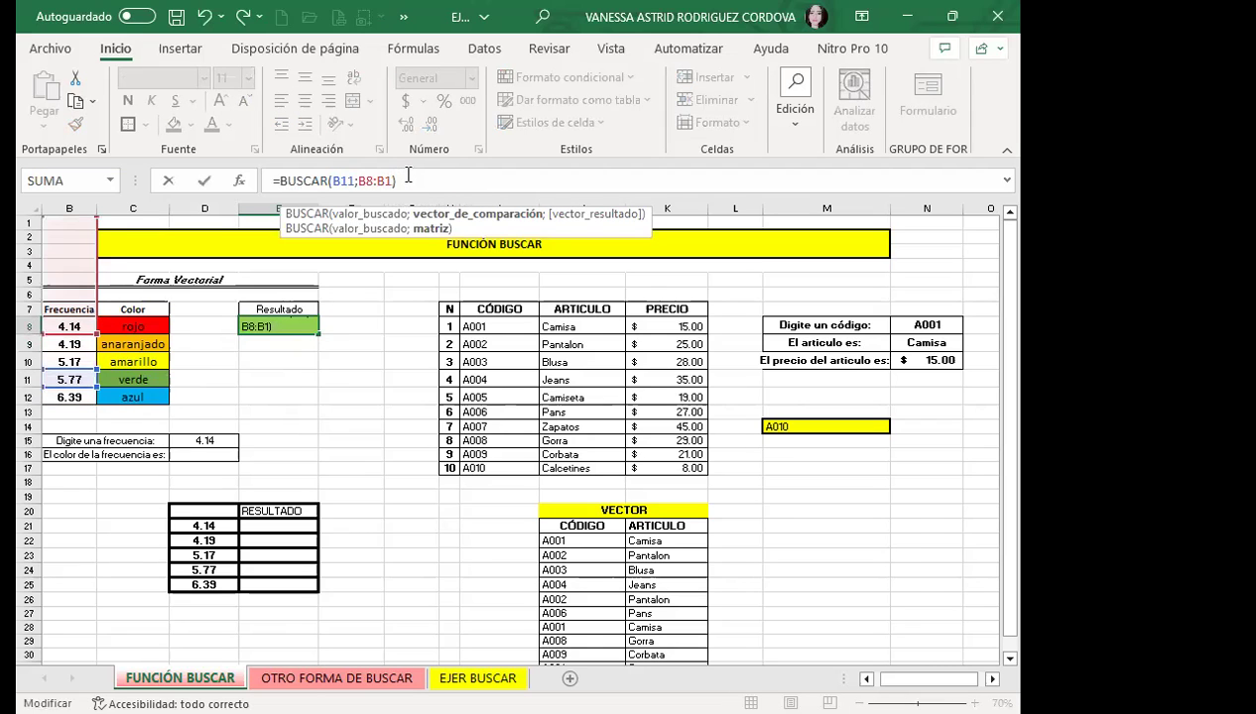
key(BackSpace)
key(BackSpace)
key(BackSpace)
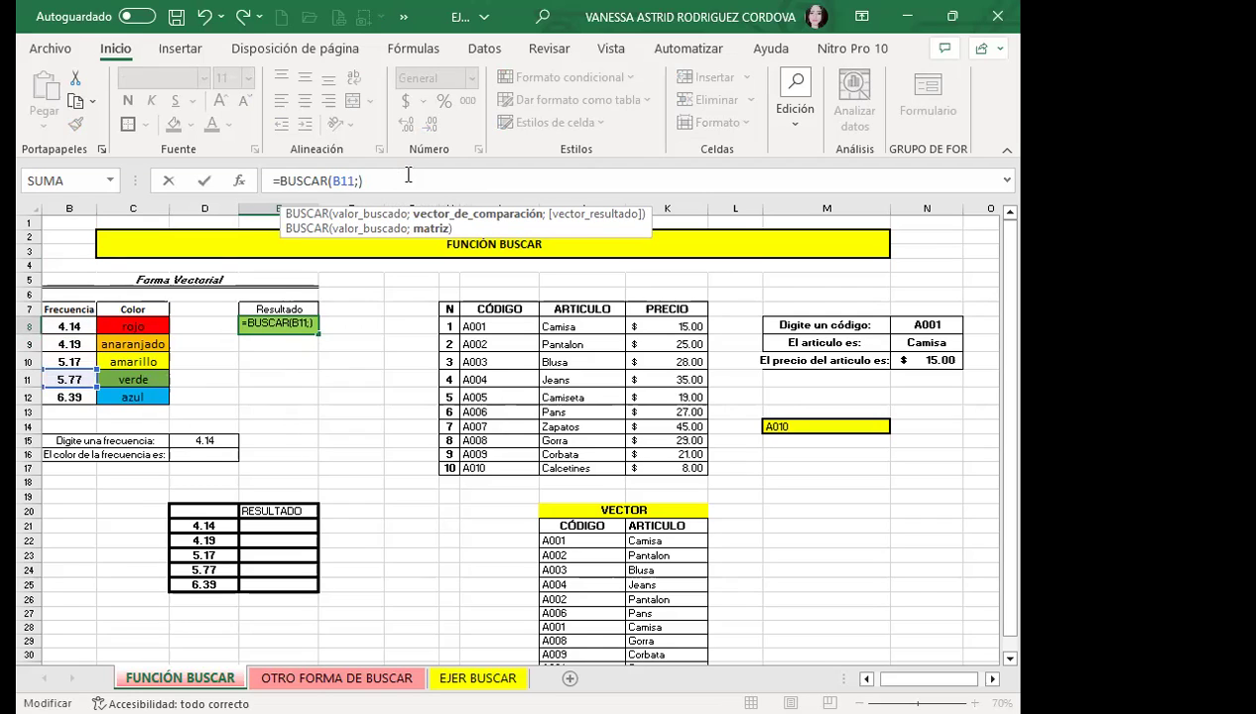
click(67, 325)
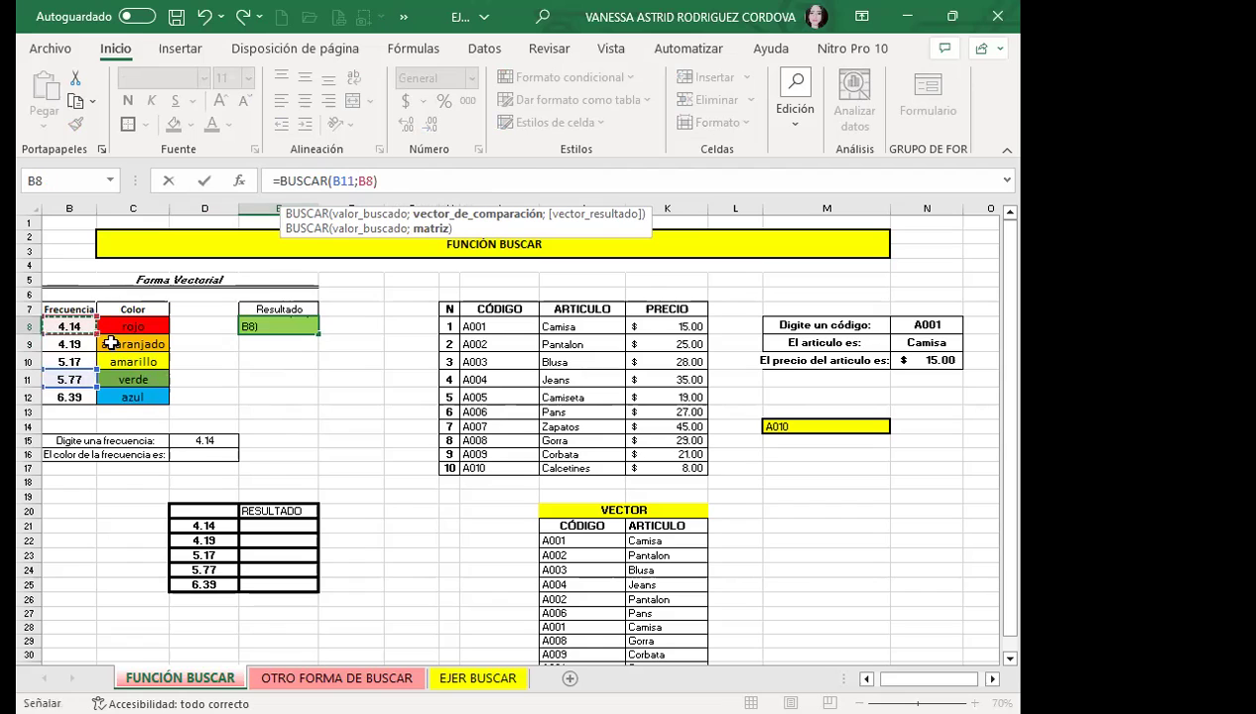
shift+click(146, 399)
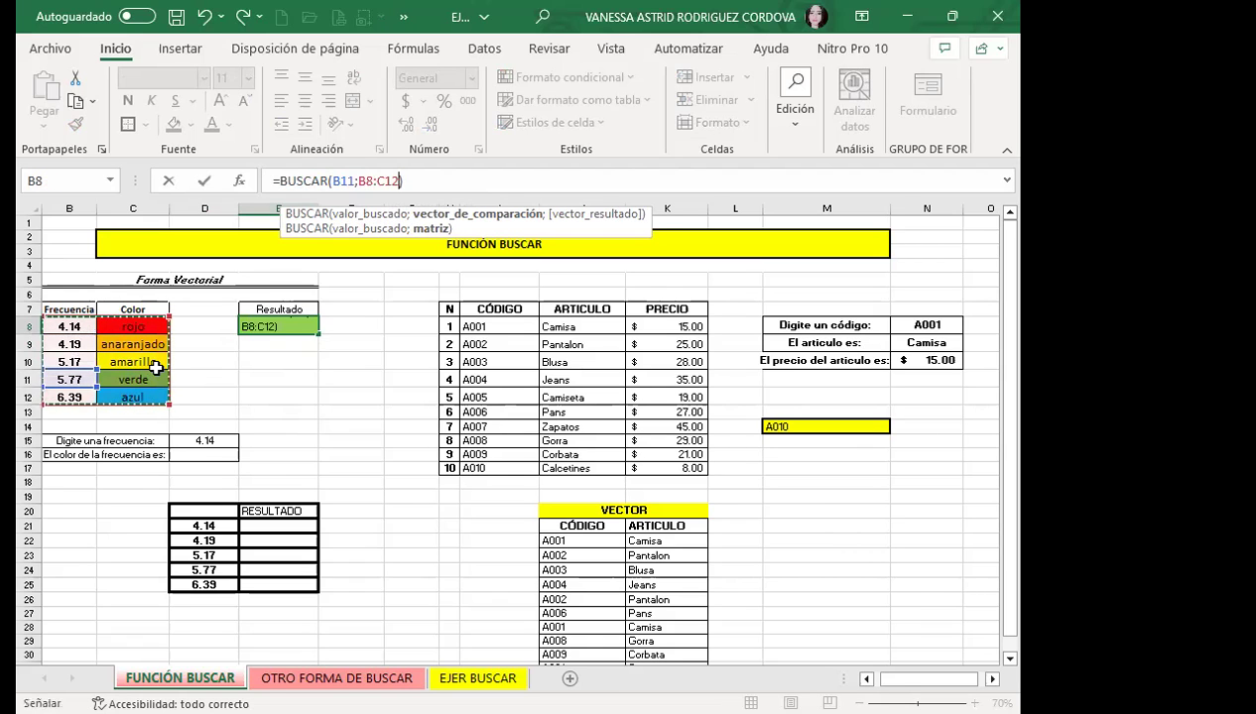
key(Return)
click(287, 325)
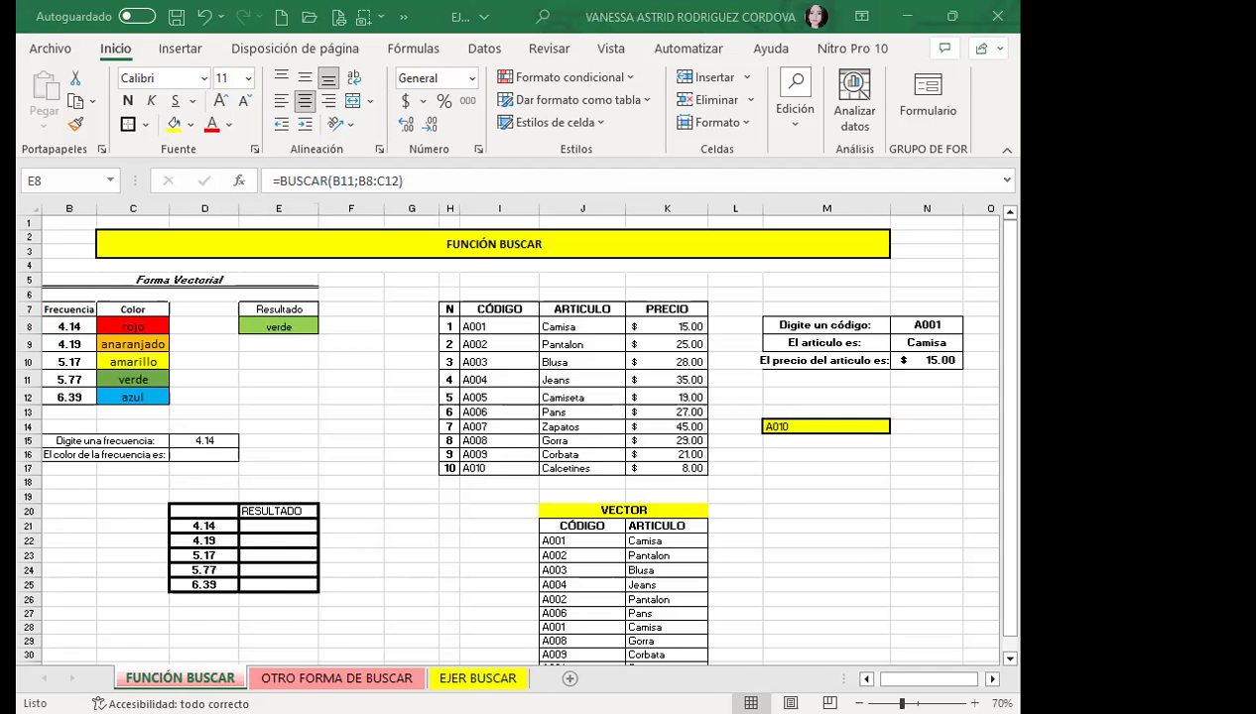
- Open the OTRO FORMA DE BUSCAR sheet with its prize list and winners table
click(336, 677)
scroll(507, 482, down, 1)
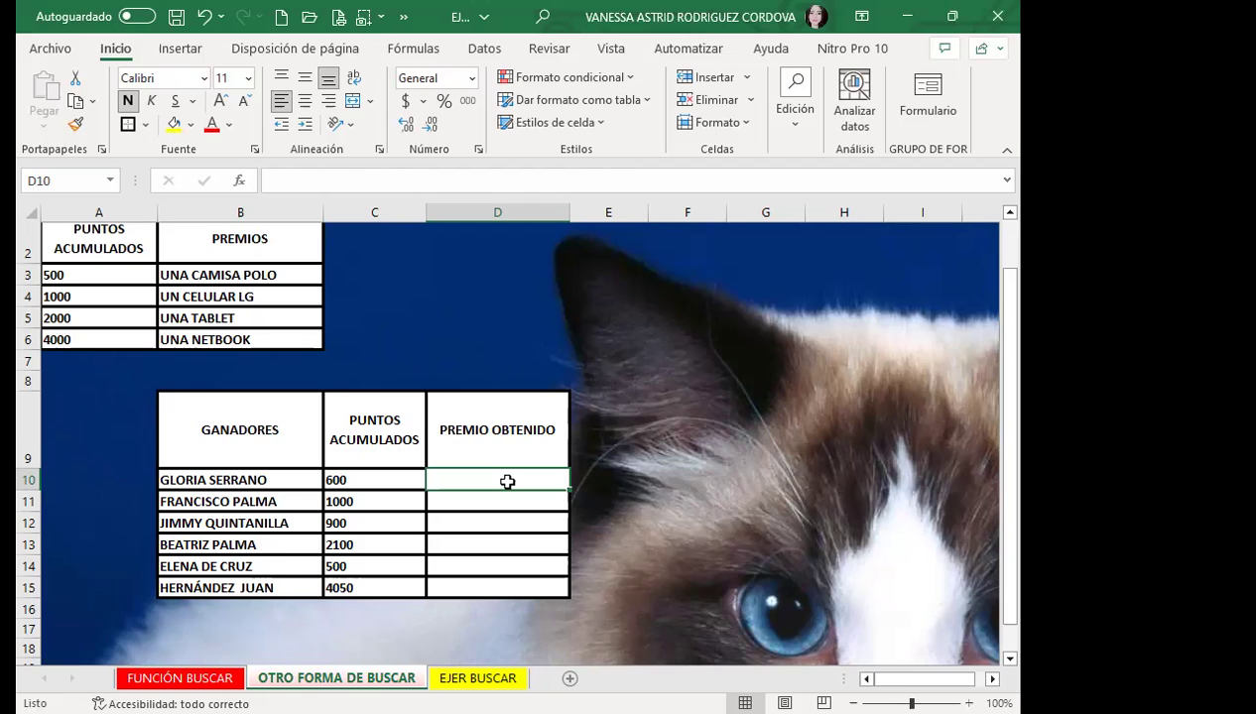
- Review the prize list's 500–4000 point thresholds and prizes, from UNA CAMISA POLO to UNA NETBOOK
scroll(507, 482, down, 1)
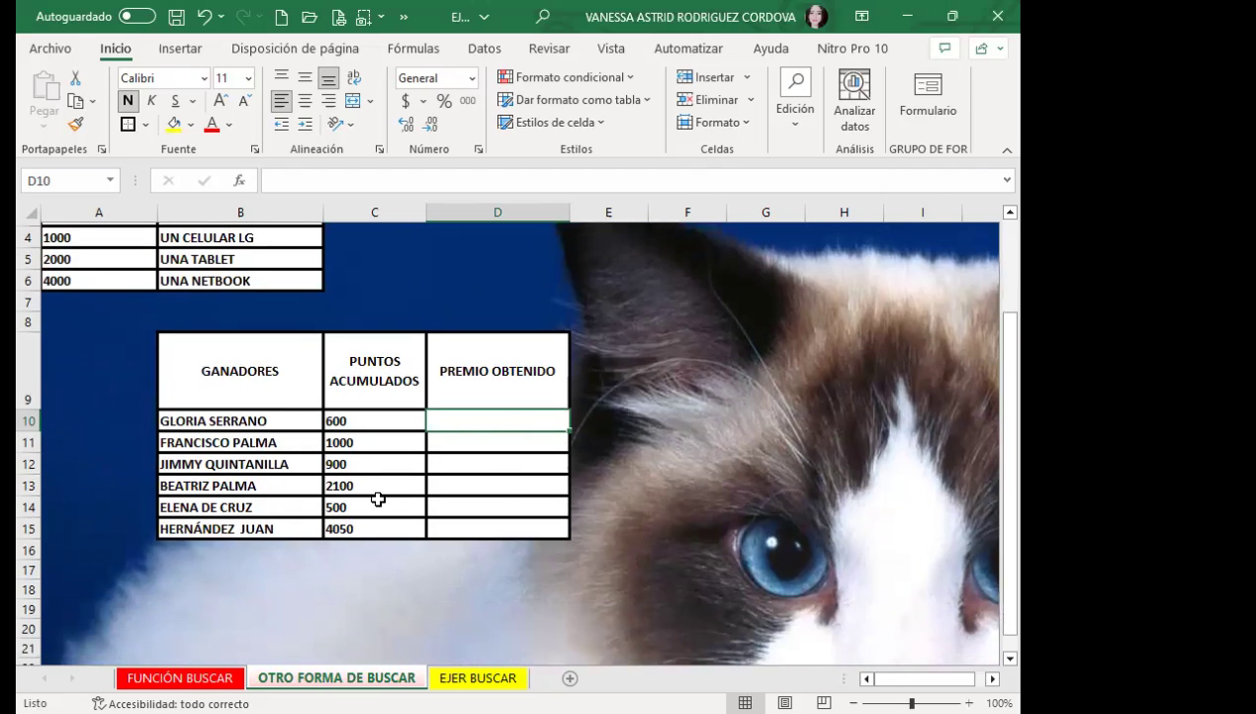
scroll(378, 500, up, 1)
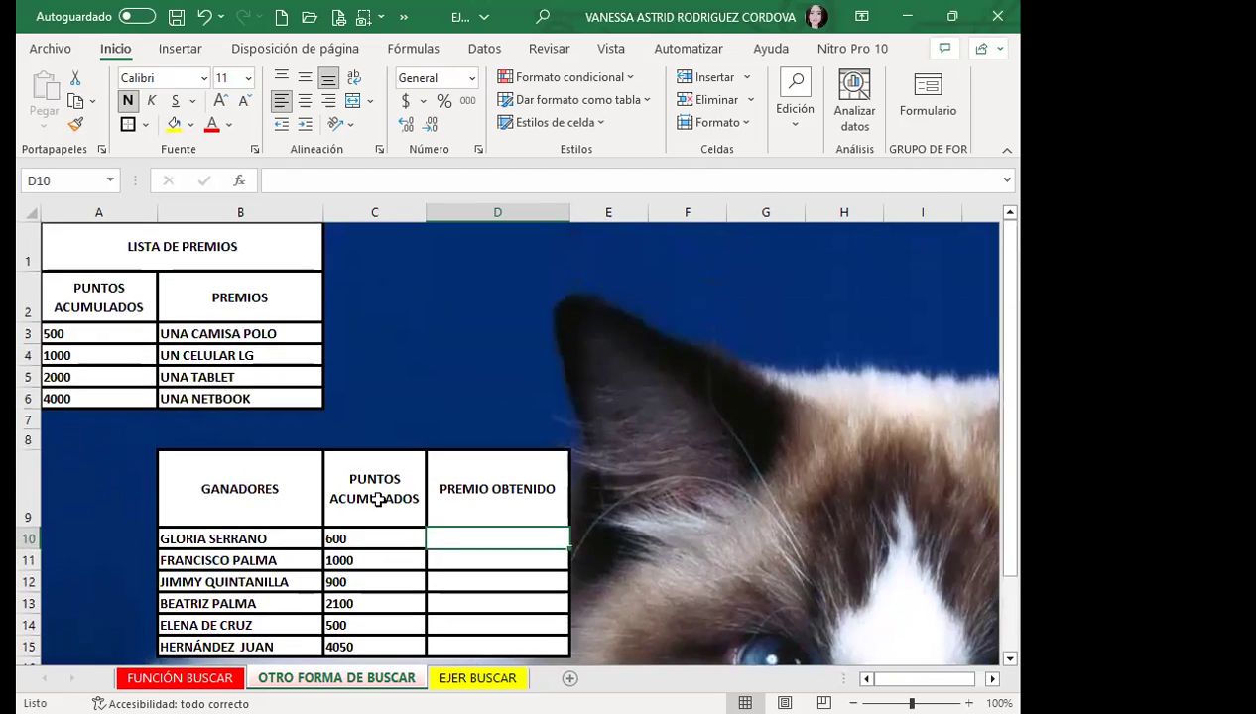
click(87, 334)
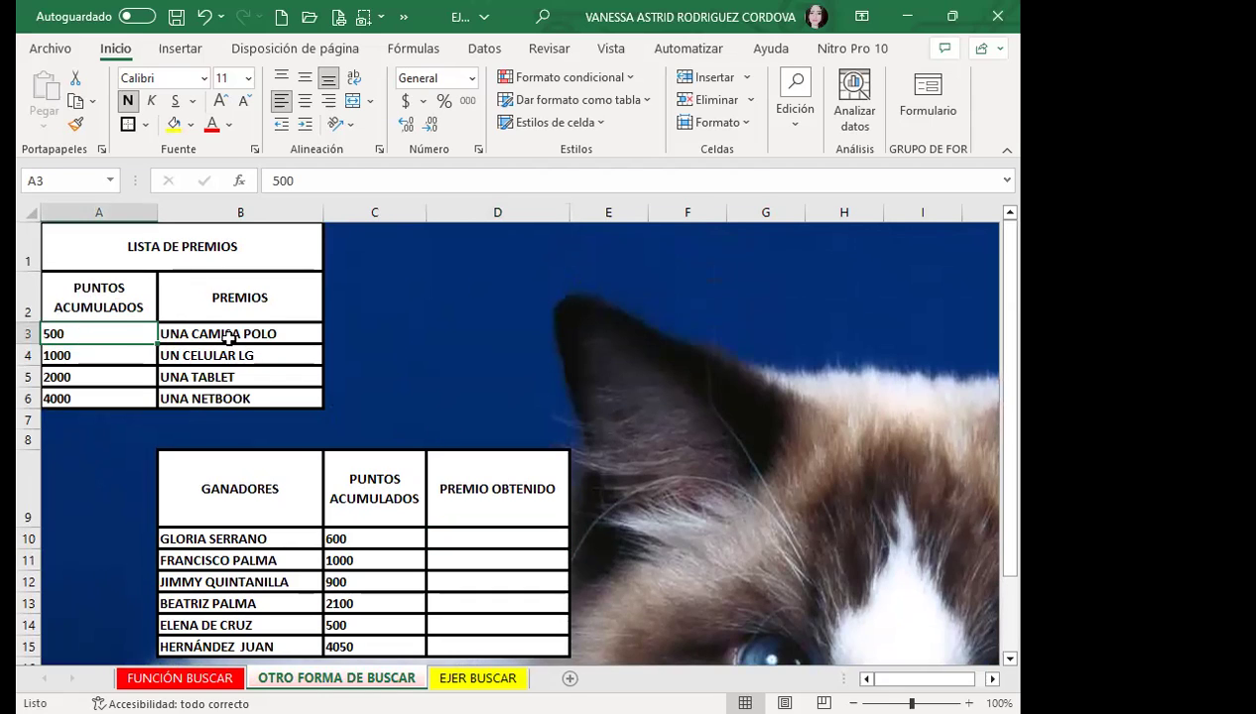
click(287, 334)
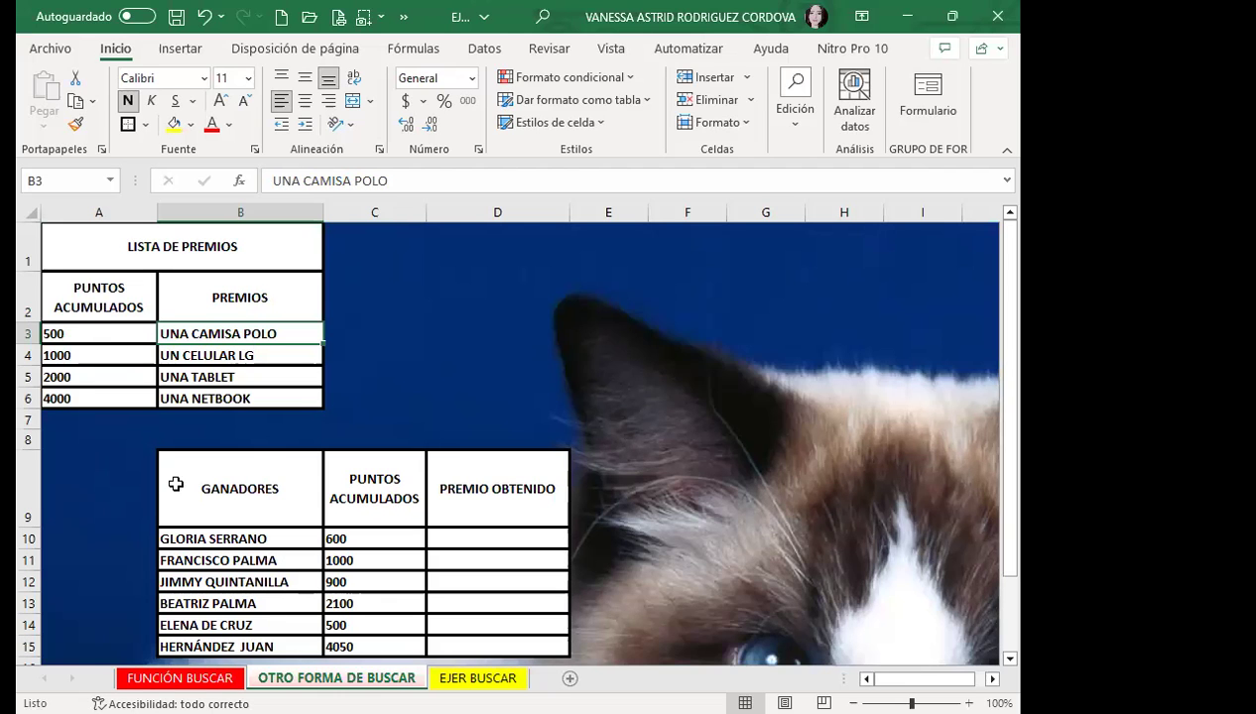
scroll(298, 477, down, 1)
scroll(335, 498, down, 1)
scroll(372, 480, down, 1)
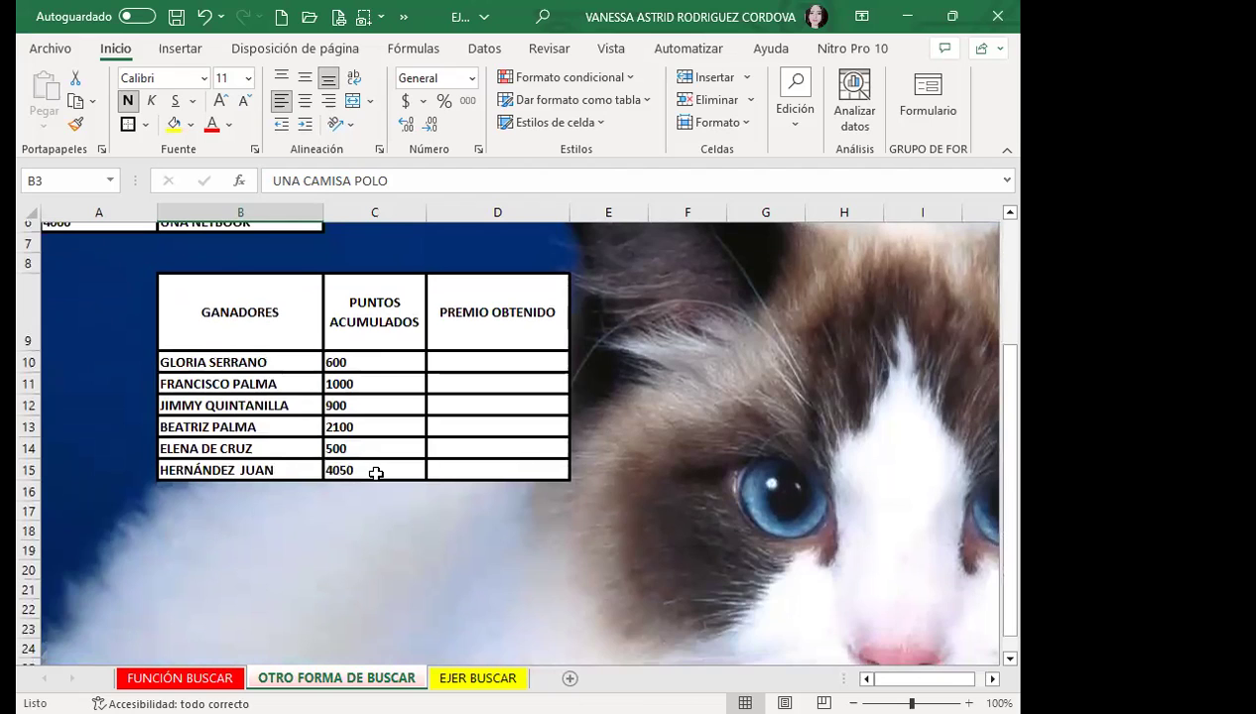
scroll(375, 473, up, 2)
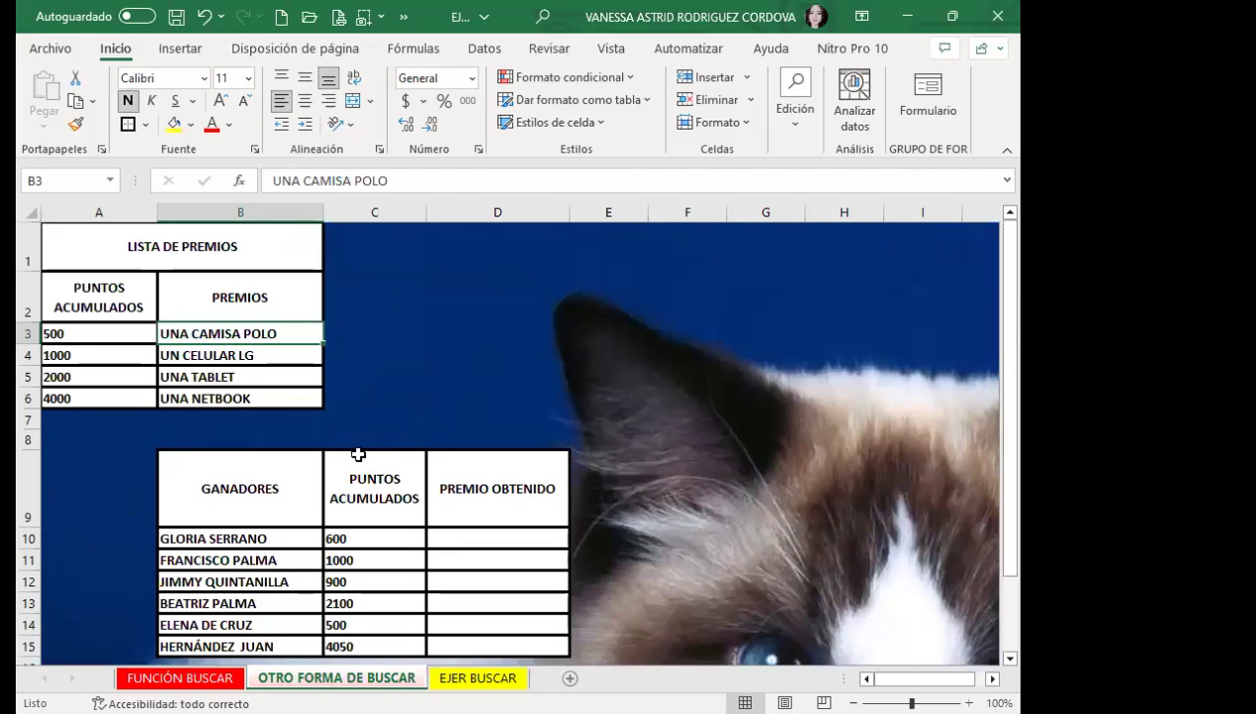
click(87, 355)
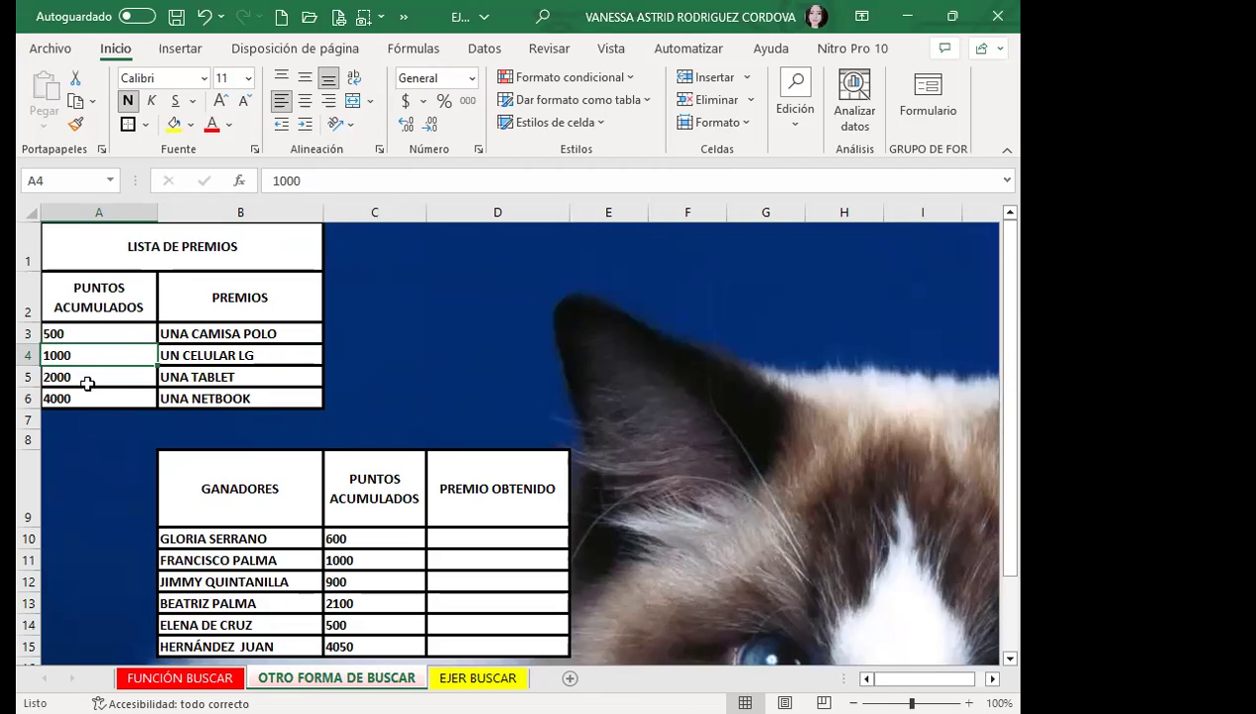
click(87, 379)
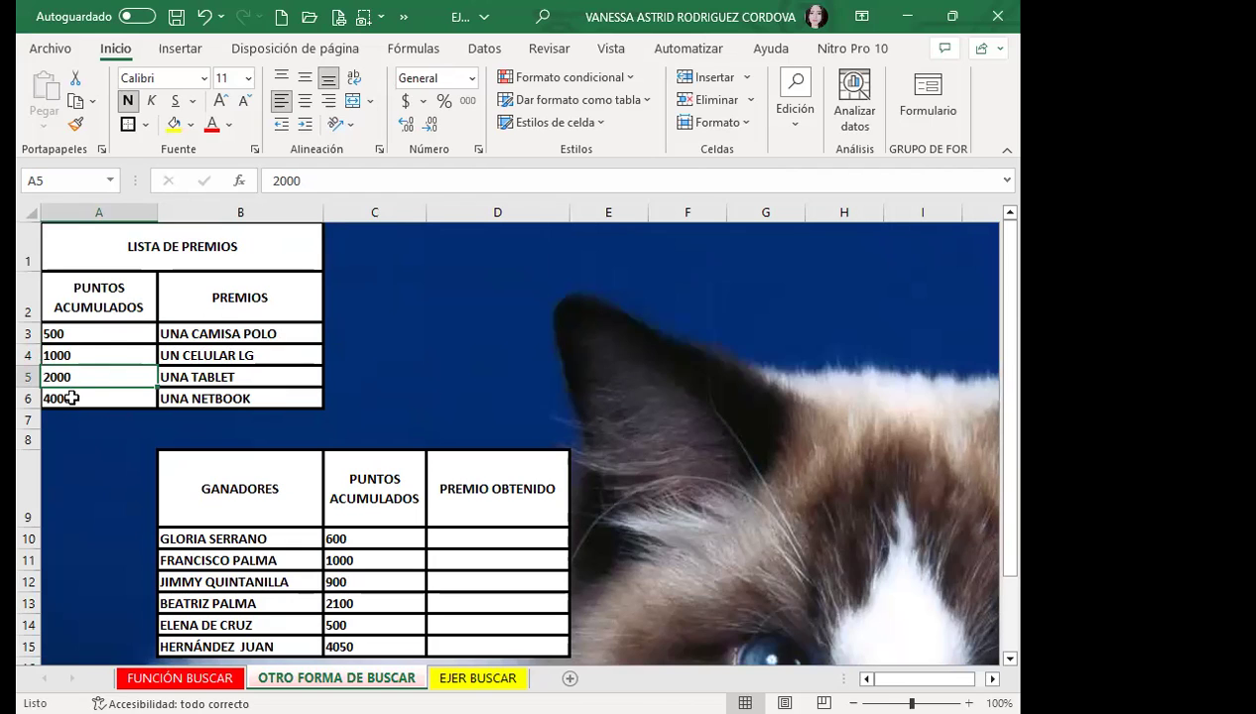
click(264, 379)
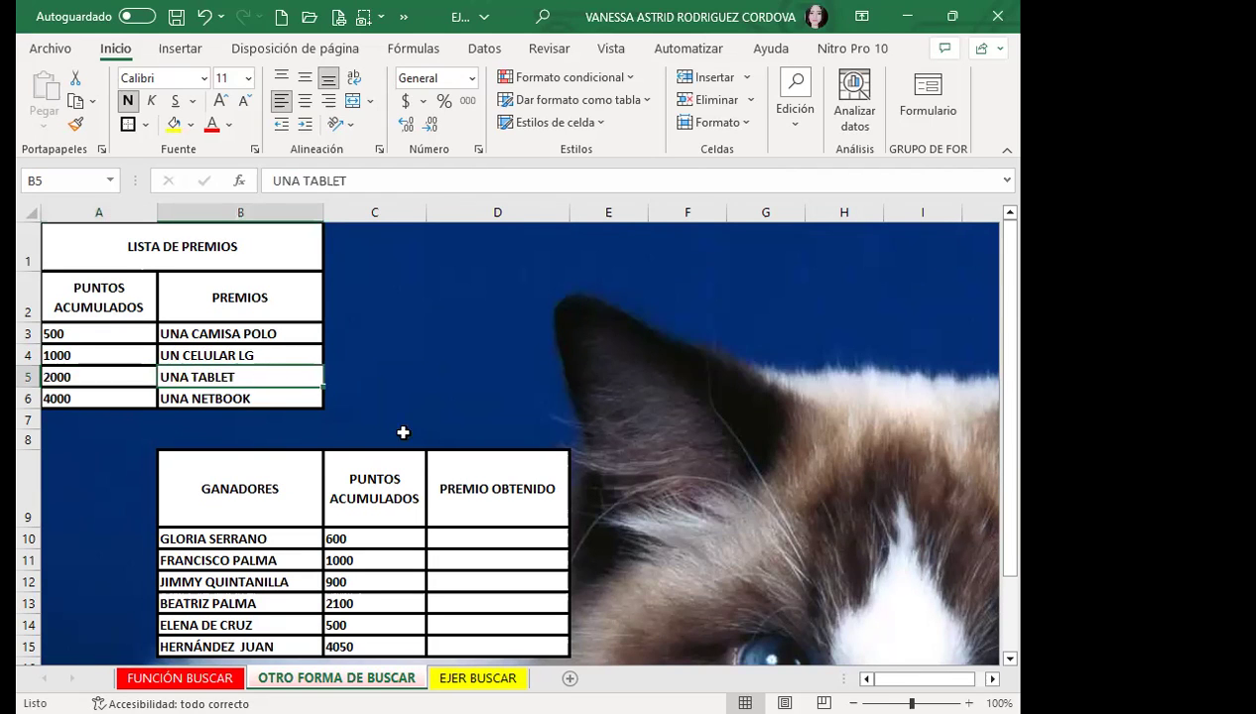
scroll(408, 432, down, 2)
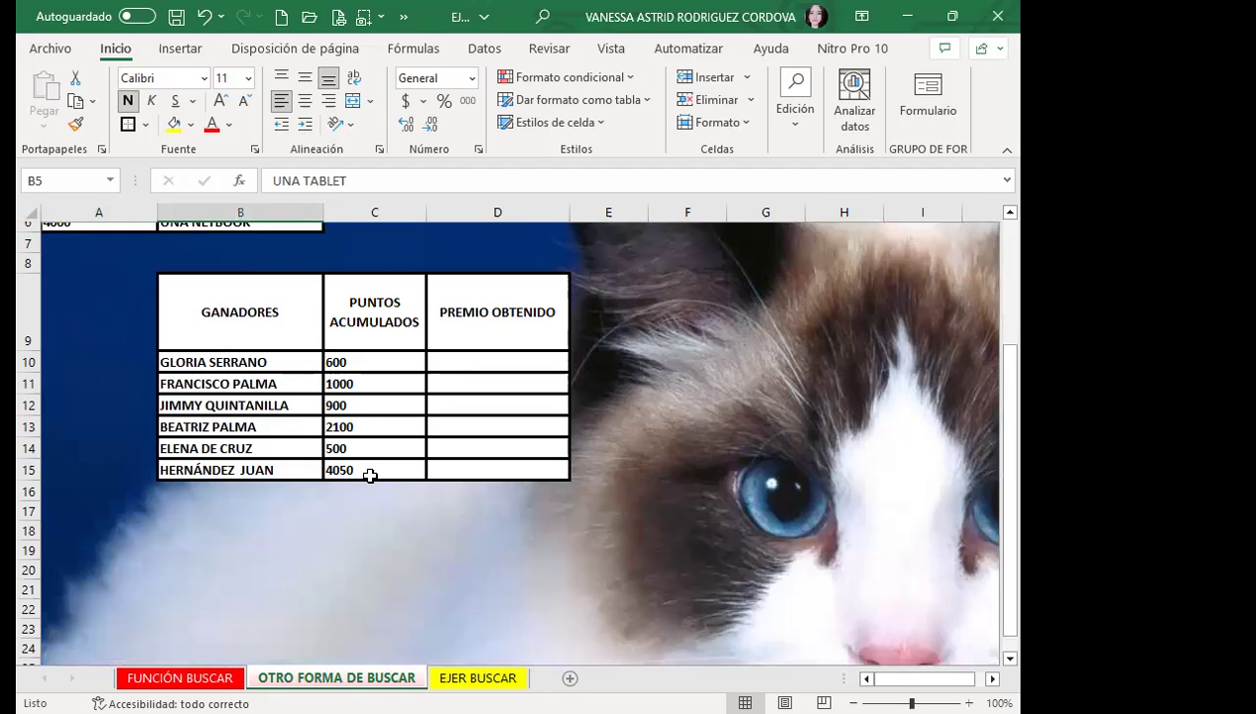
scroll(369, 476, up, 2)
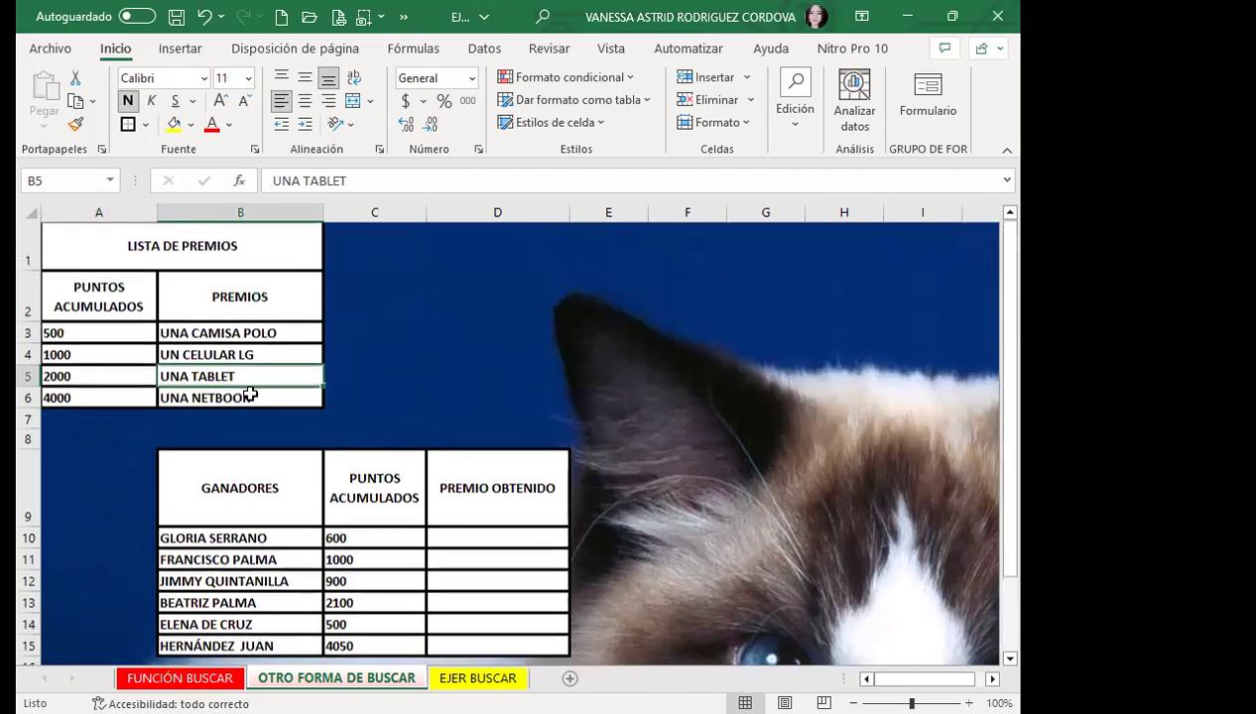
click(97, 399)
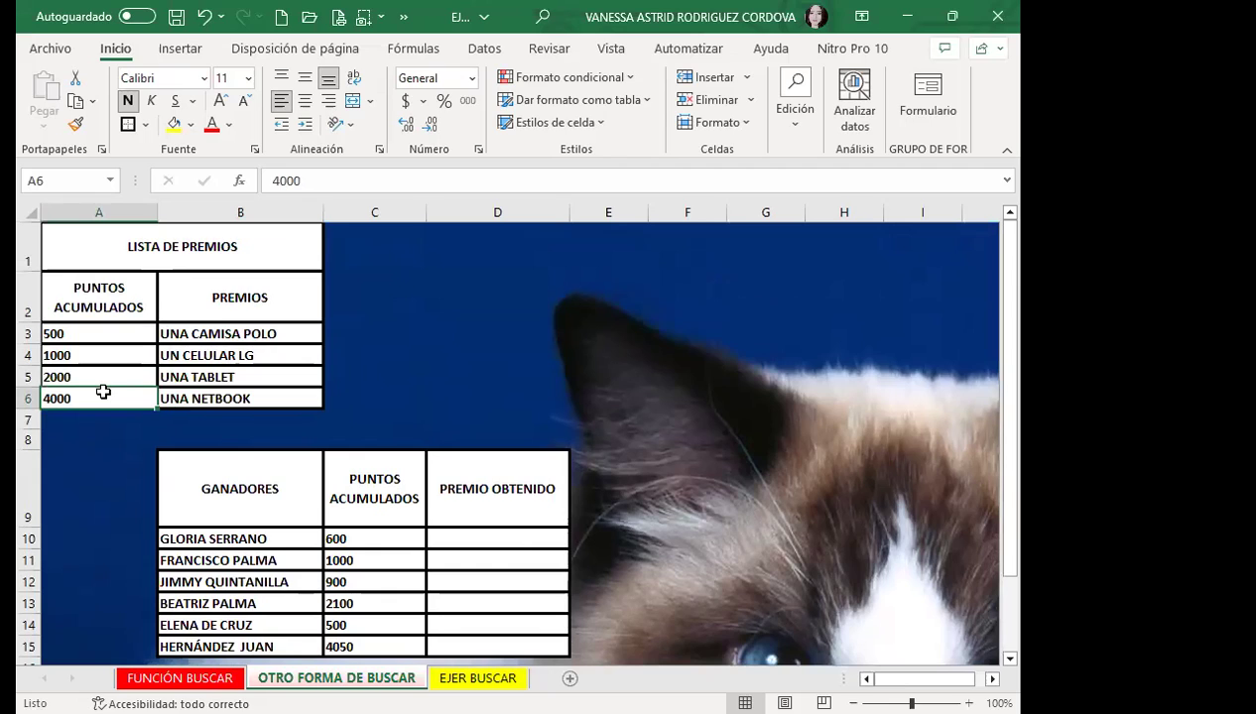
click(272, 403)
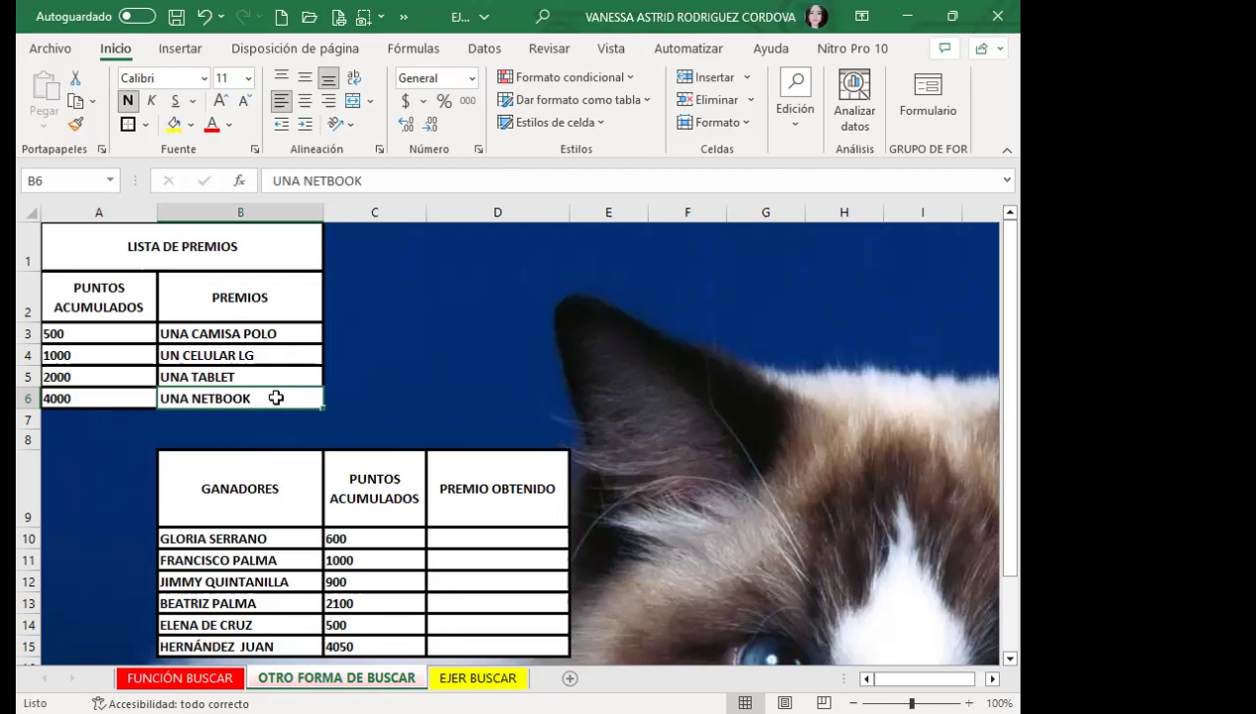
- Begin a =BUSC lookup formula in D10 for the 600-point winner
scroll(276, 398, down, 1)
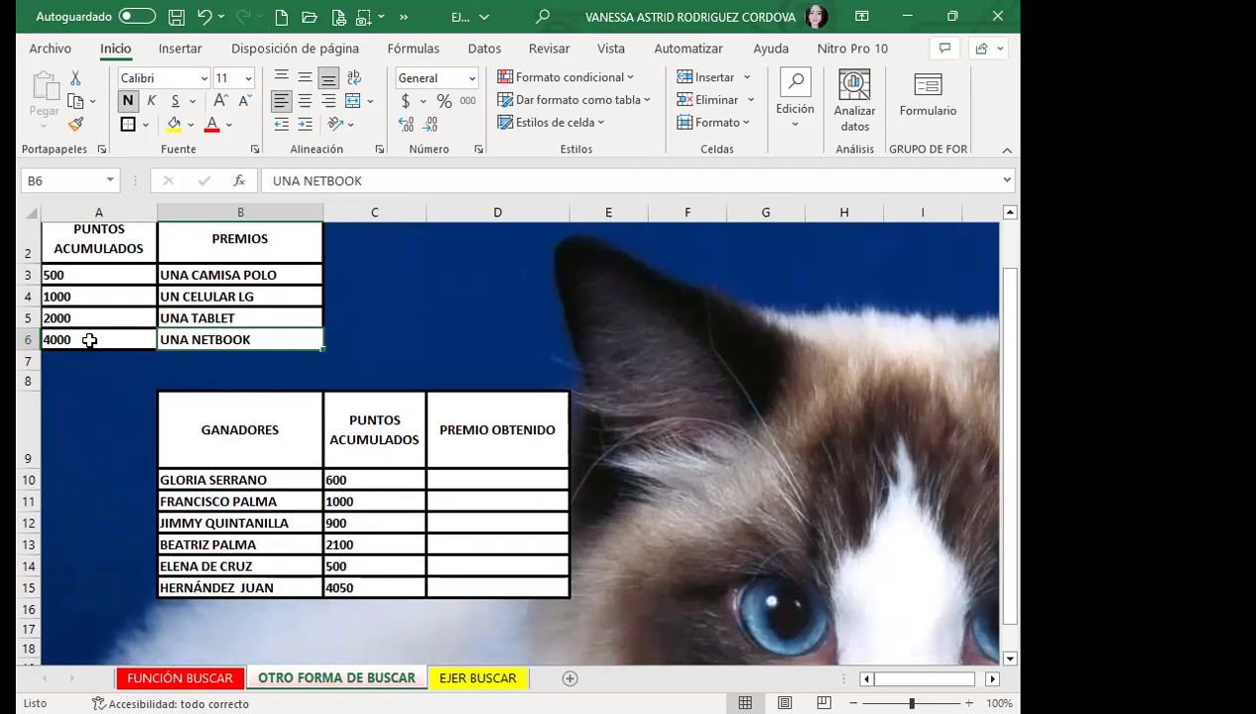
click(90, 341)
scroll(92, 343, down, 2)
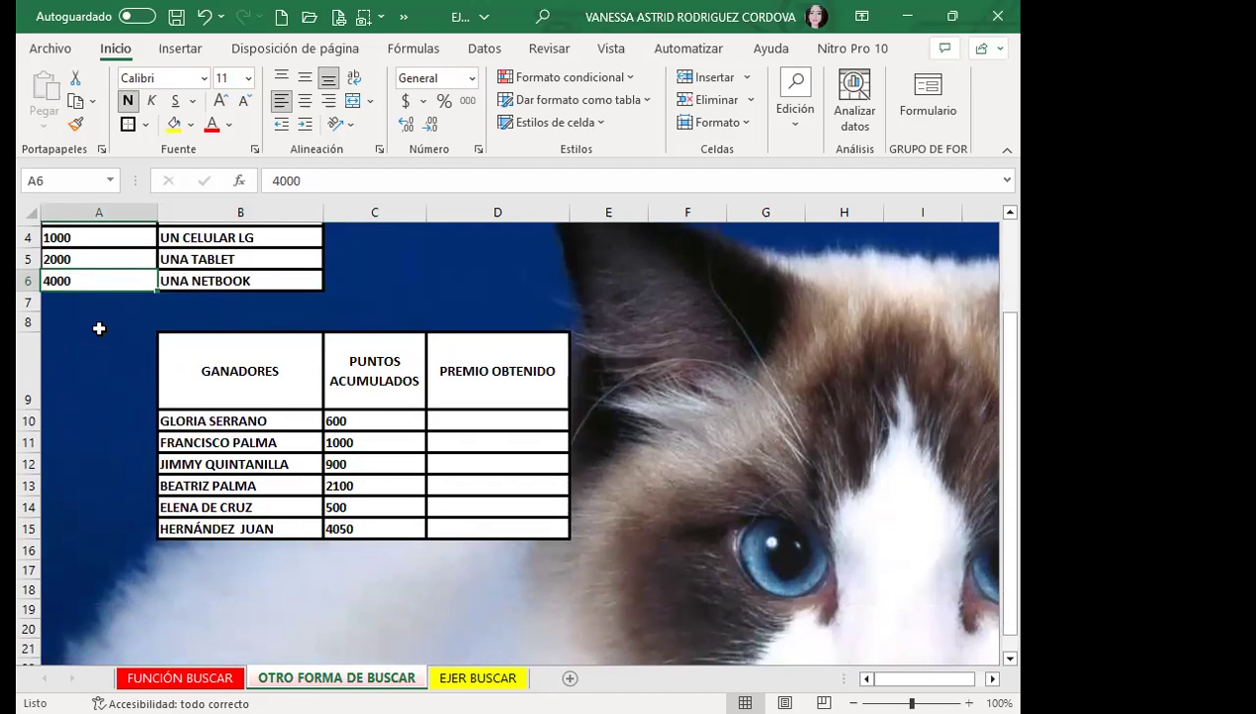
scroll(102, 342, up, 2)
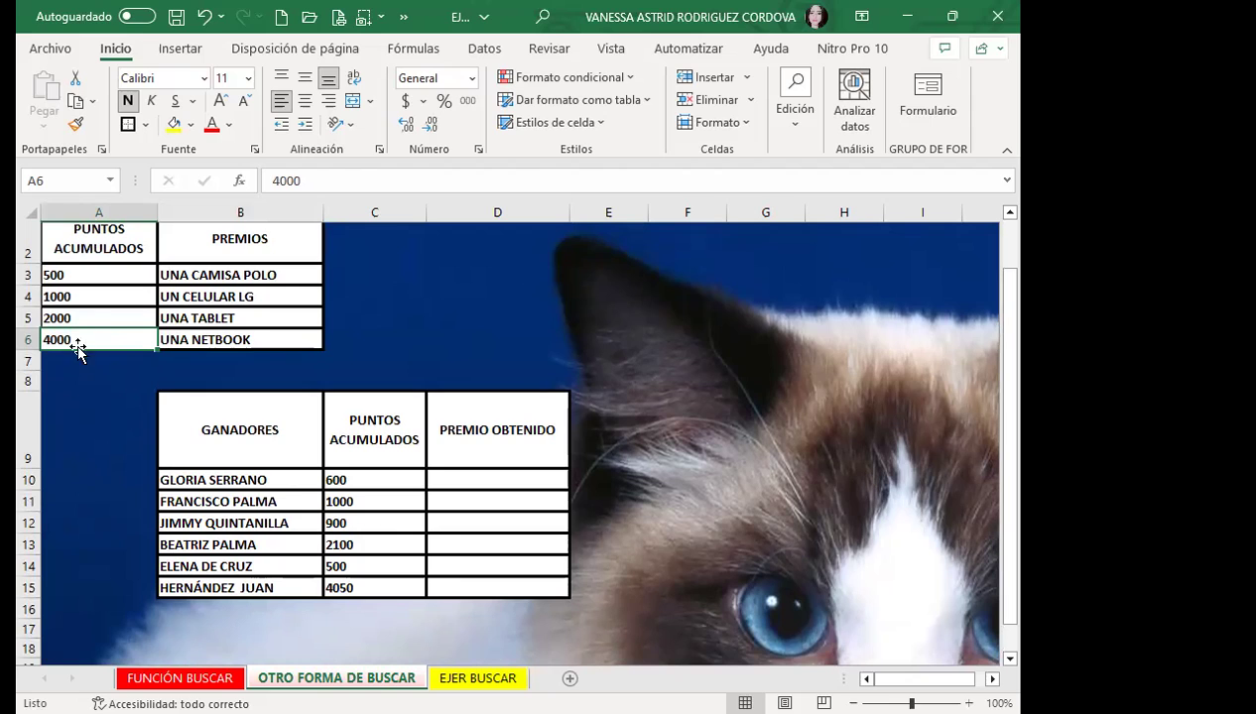
click(264, 356)
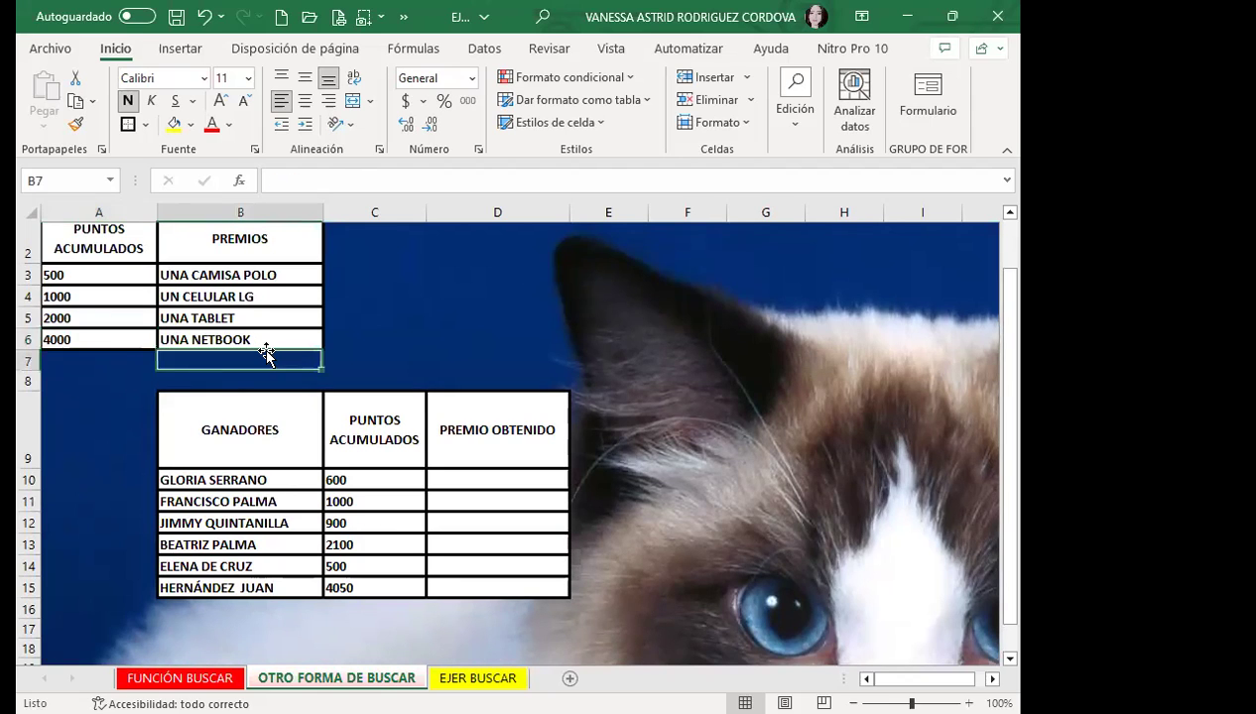
click(268, 345)
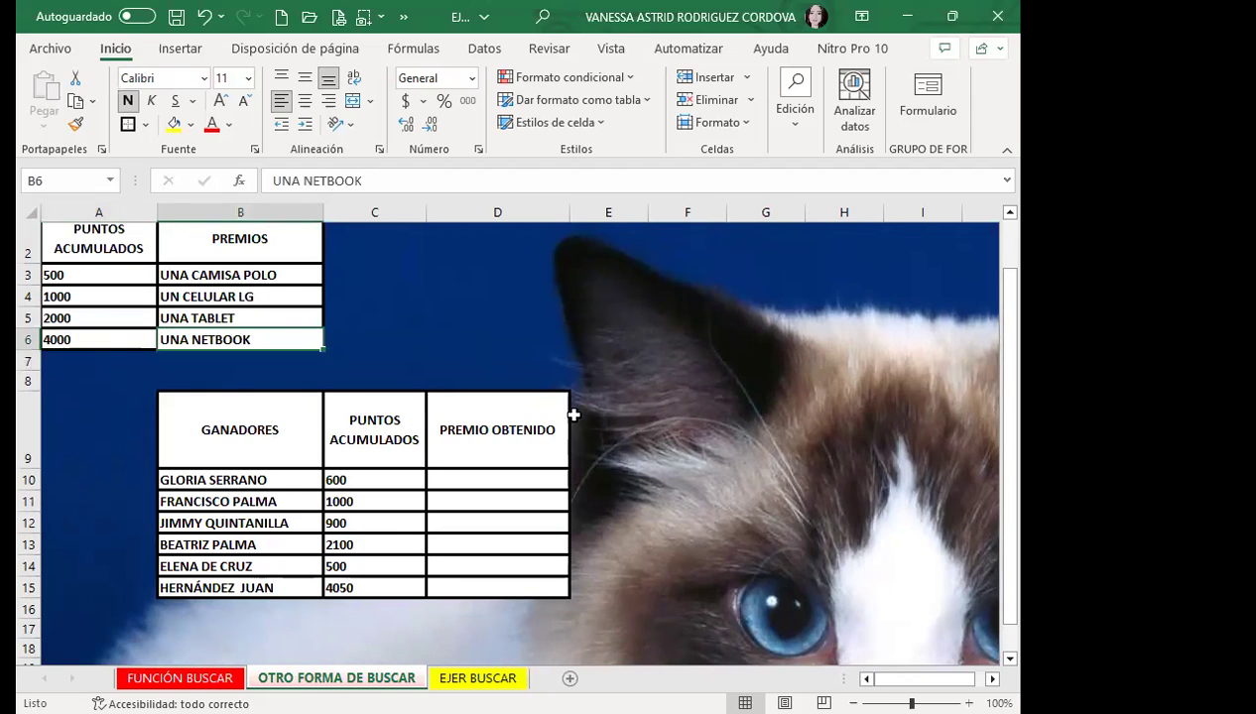
scroll(578, 419, down, 1)
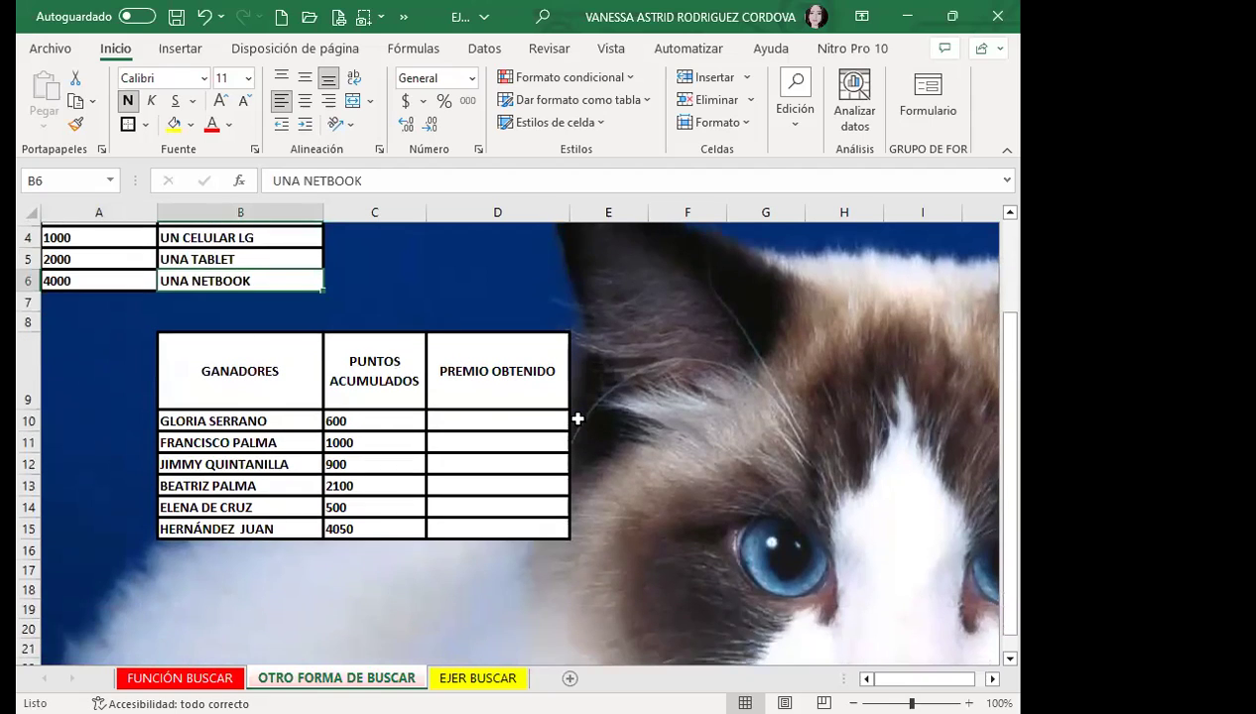
click(468, 417)
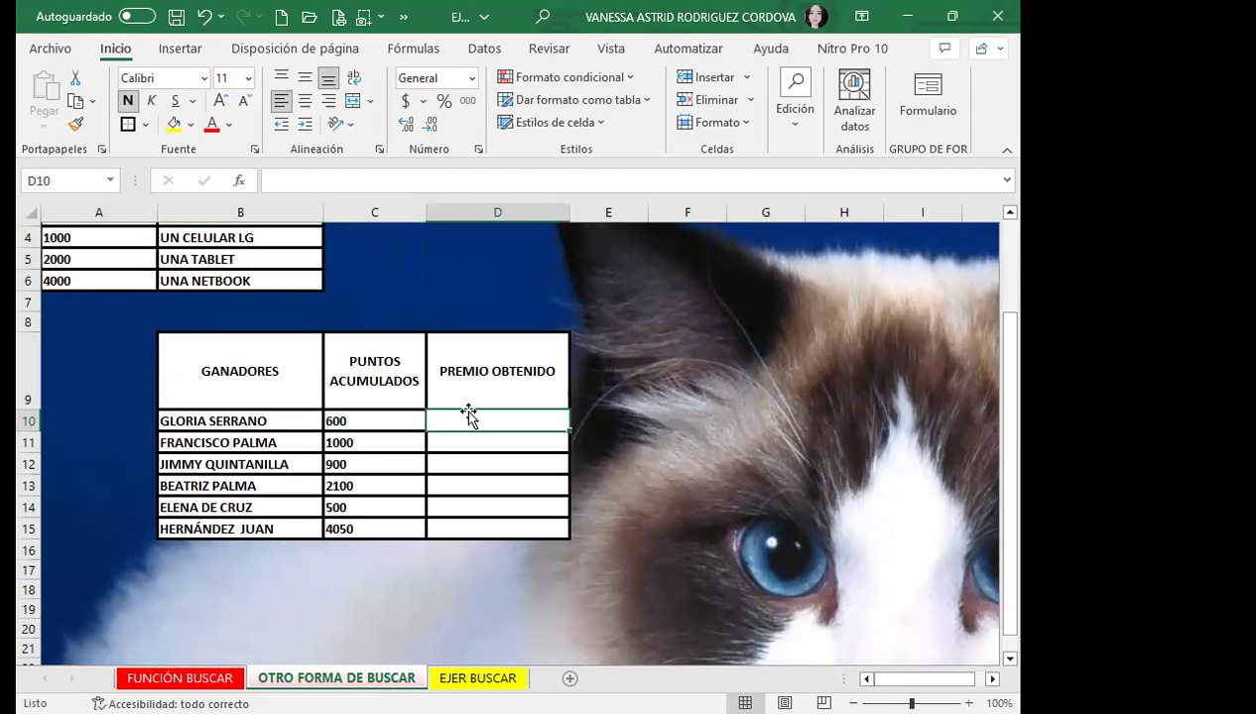
text(=)
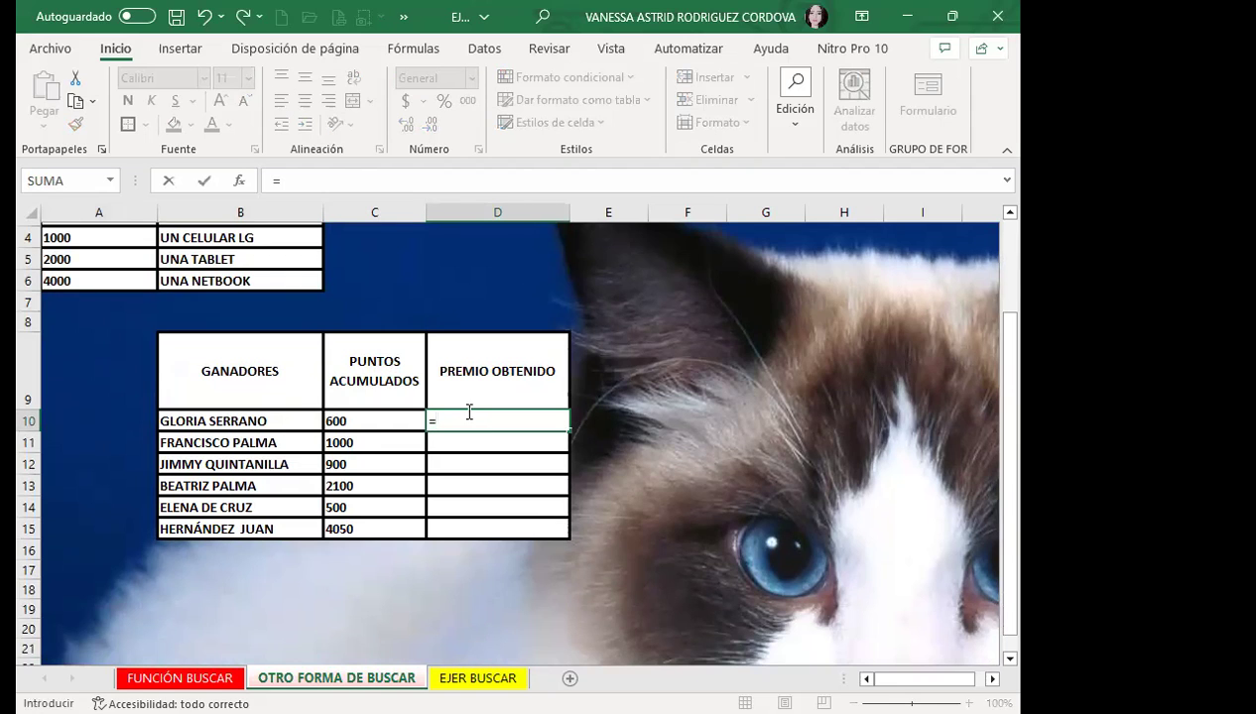
text(BUSC)
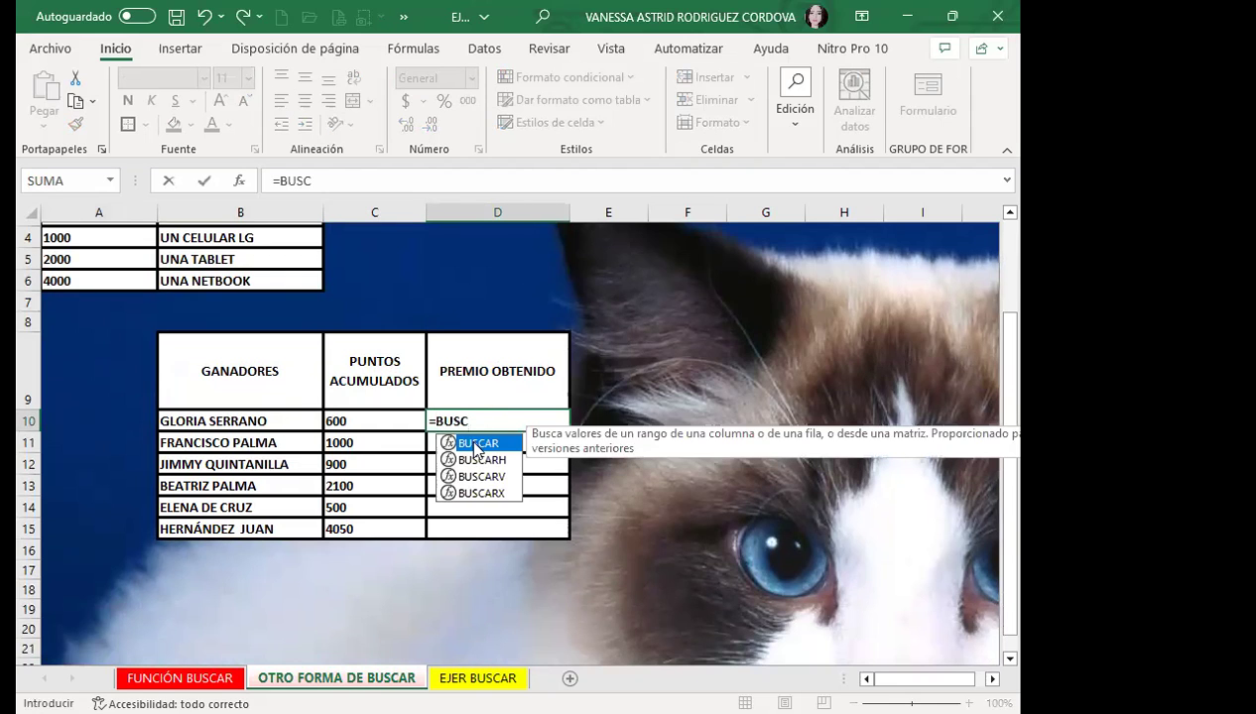
- Start D10's formula as =BUSCAR(C10; with the 600 points in C10 as lookup value
double_click(476, 445)
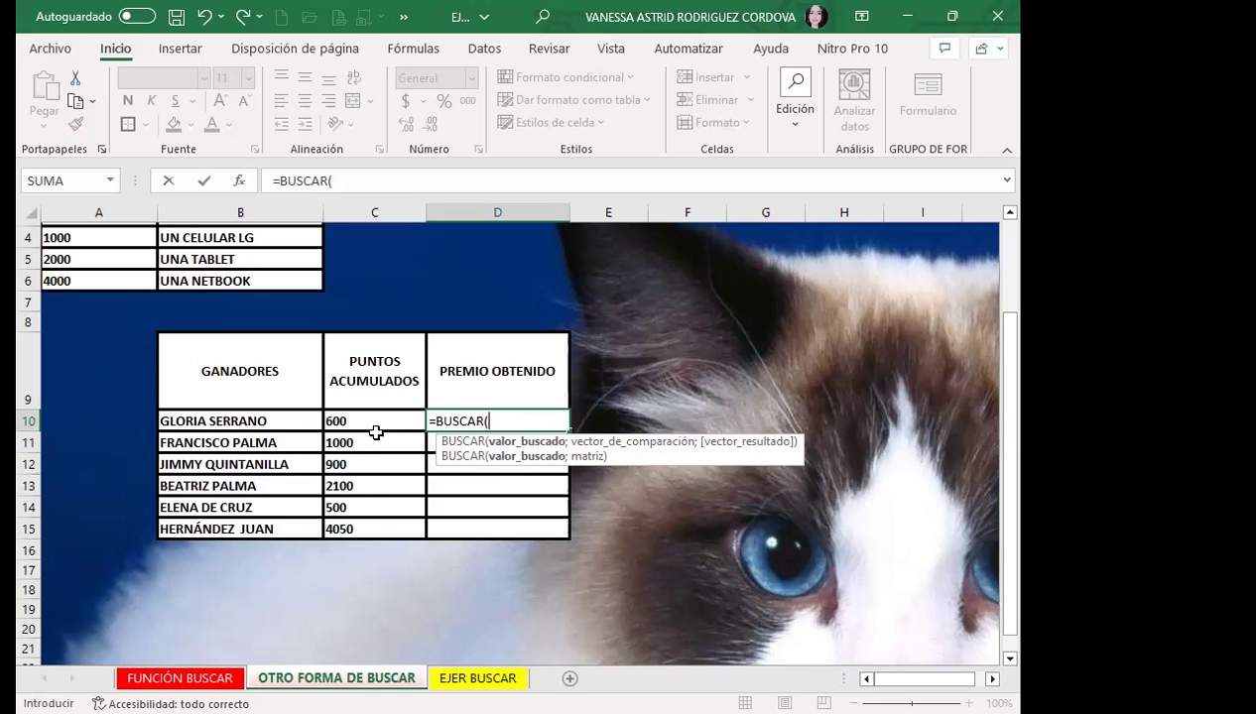
click(378, 421)
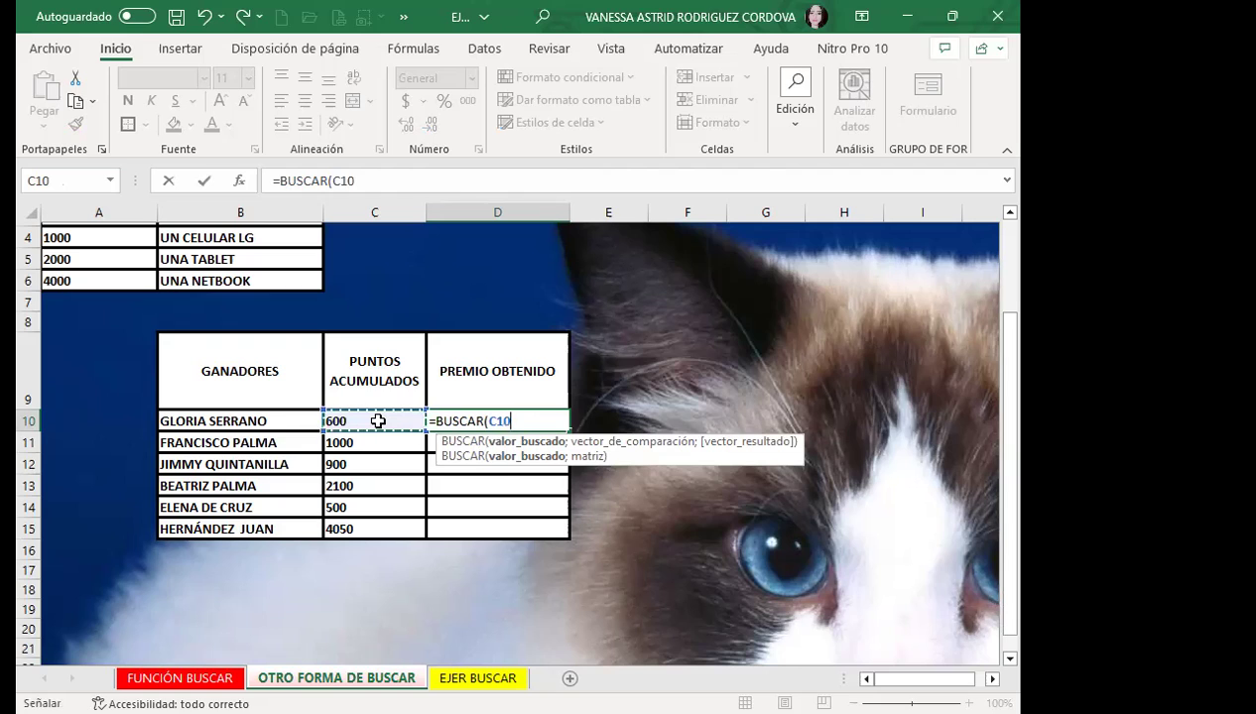
text(;)
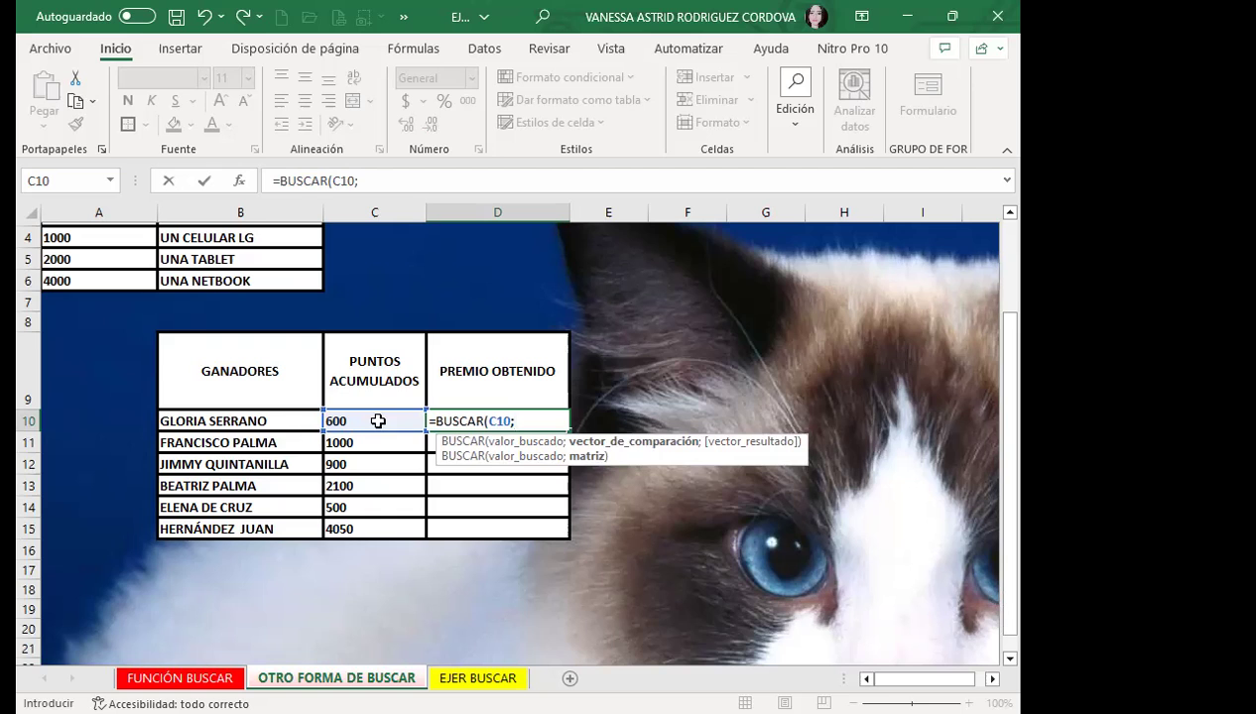
scroll(117, 436, up, 1)
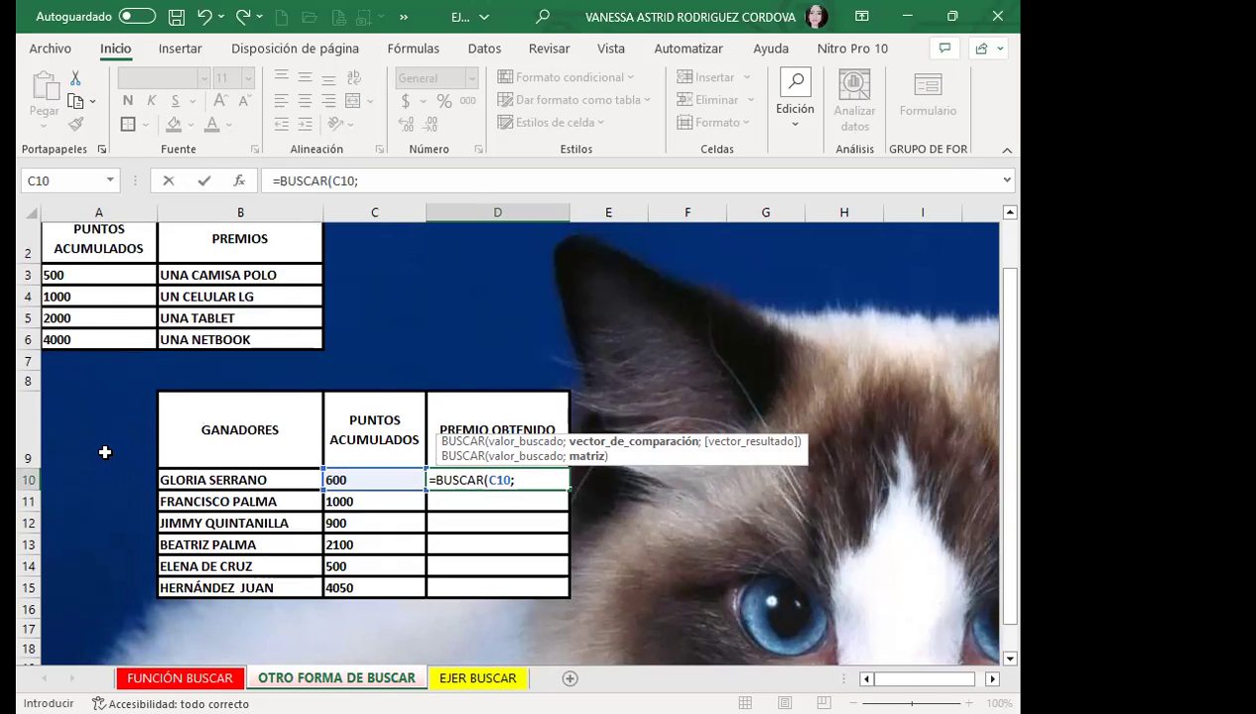
- Add the absolute comparison range $A$3:$A$6 to the BUSCAR formula
click(81, 274)
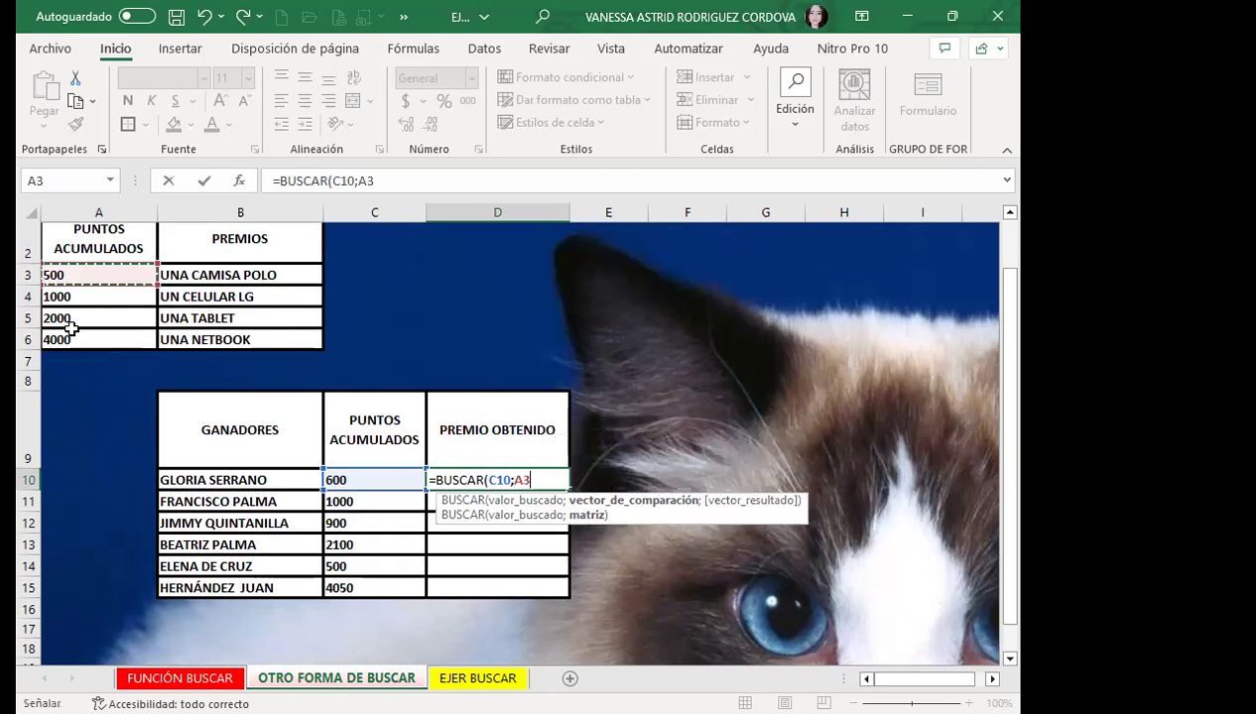
drag(71, 317, 69, 334)
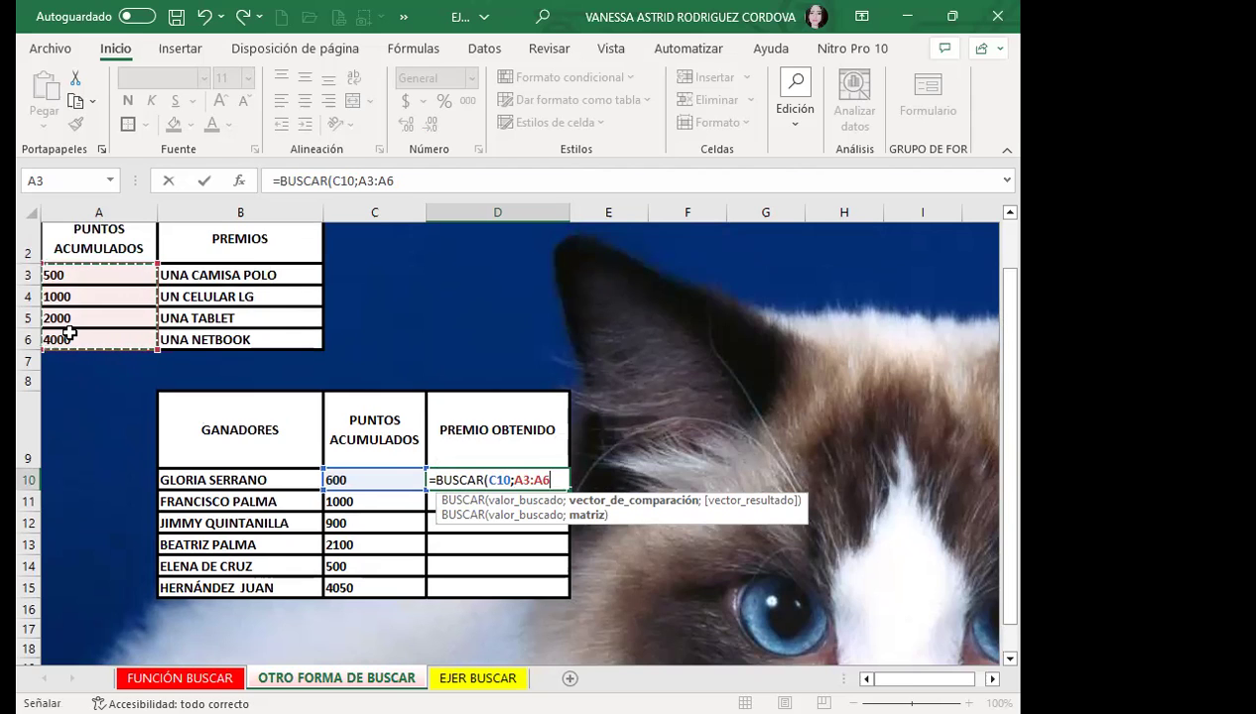
key(F4)
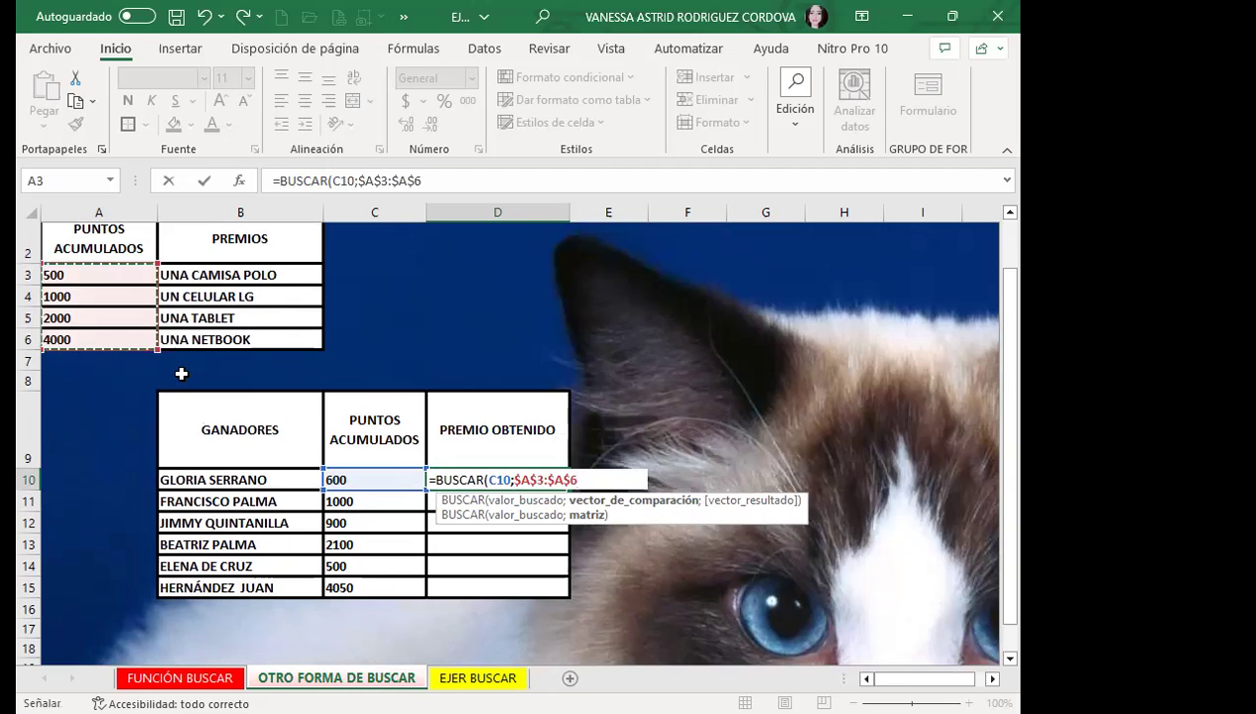
text(;)
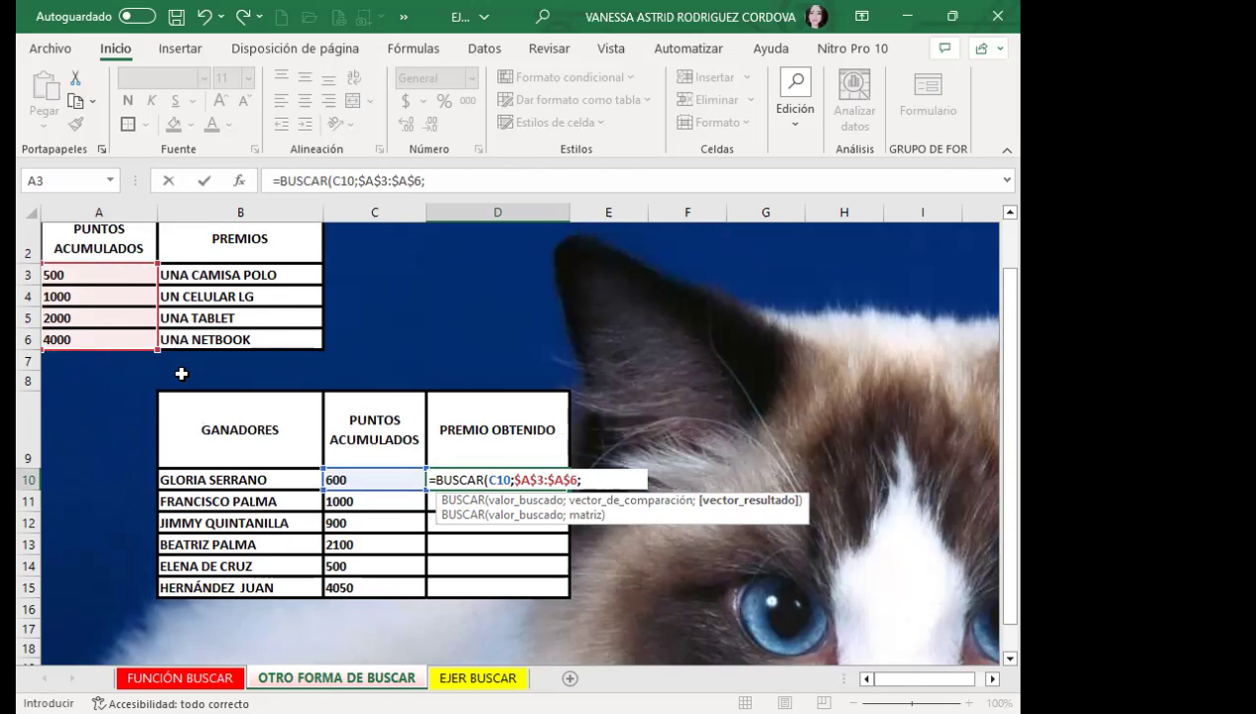
- Add the absolute prize range $B$3:$B$6 and close the formula to return UNA CAMISA POLO
drag(258, 276, 253, 338)
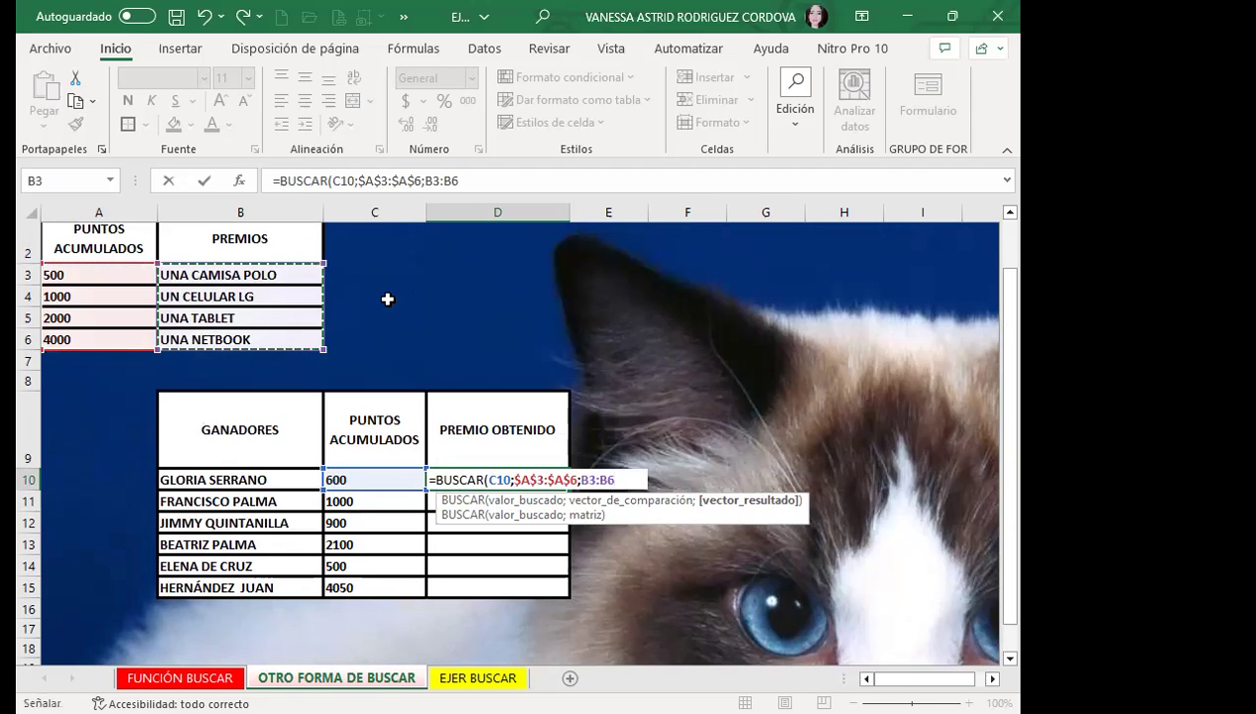
key(F4)
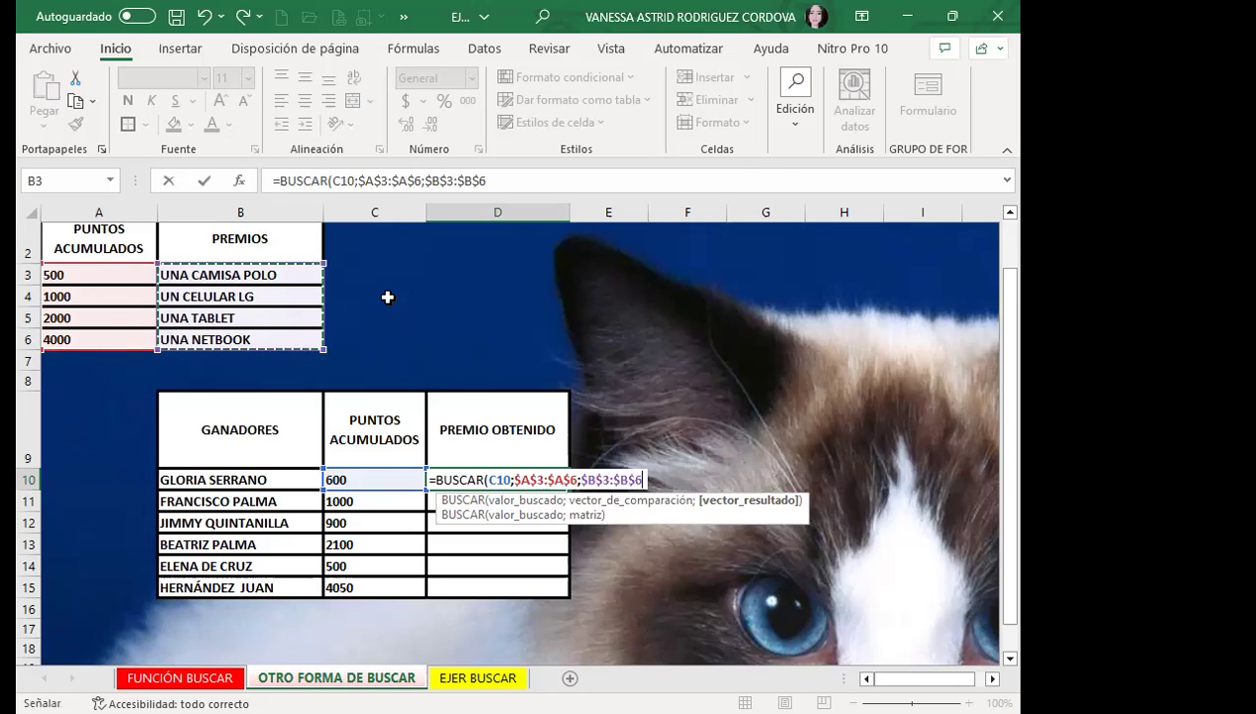
text(=)
key(BackSpace)
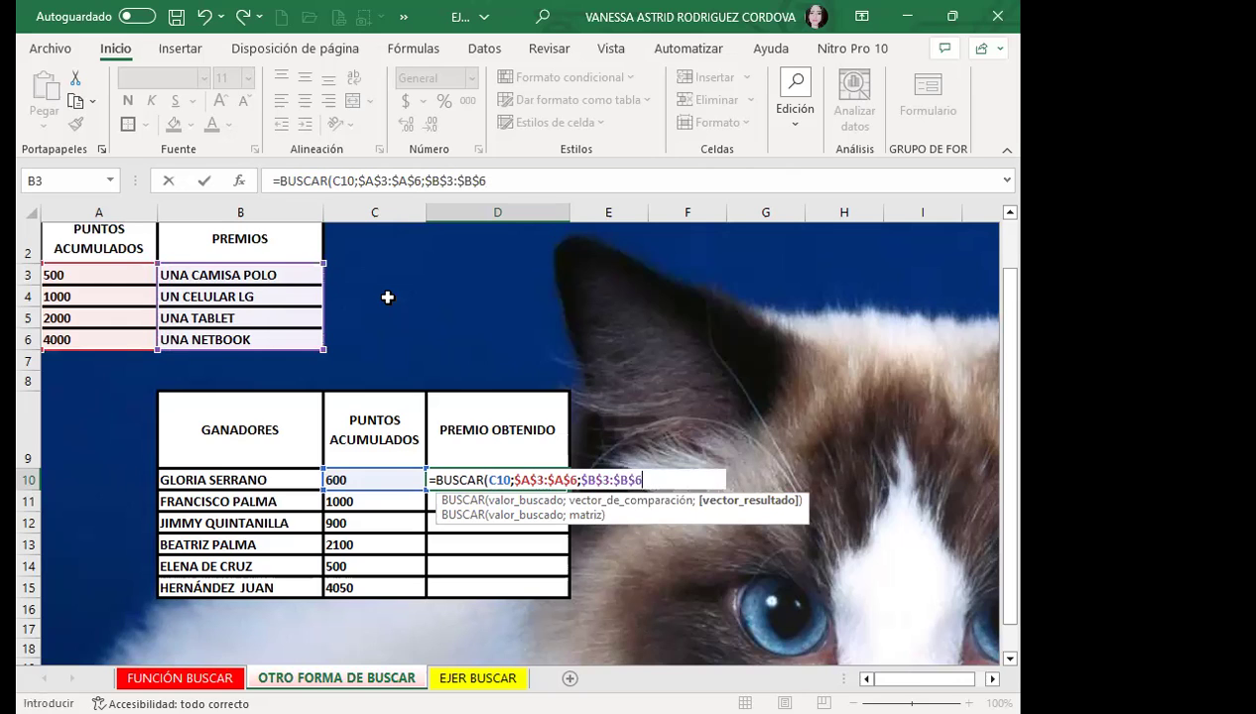
text())
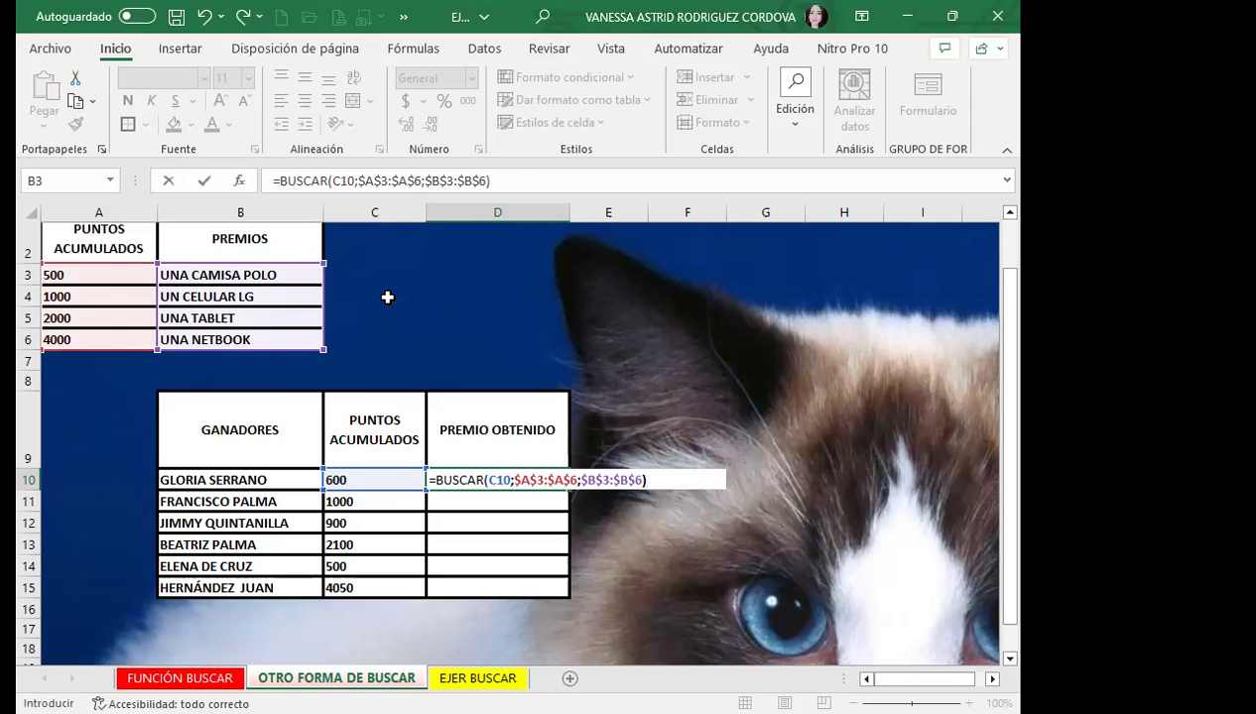
key(Return)
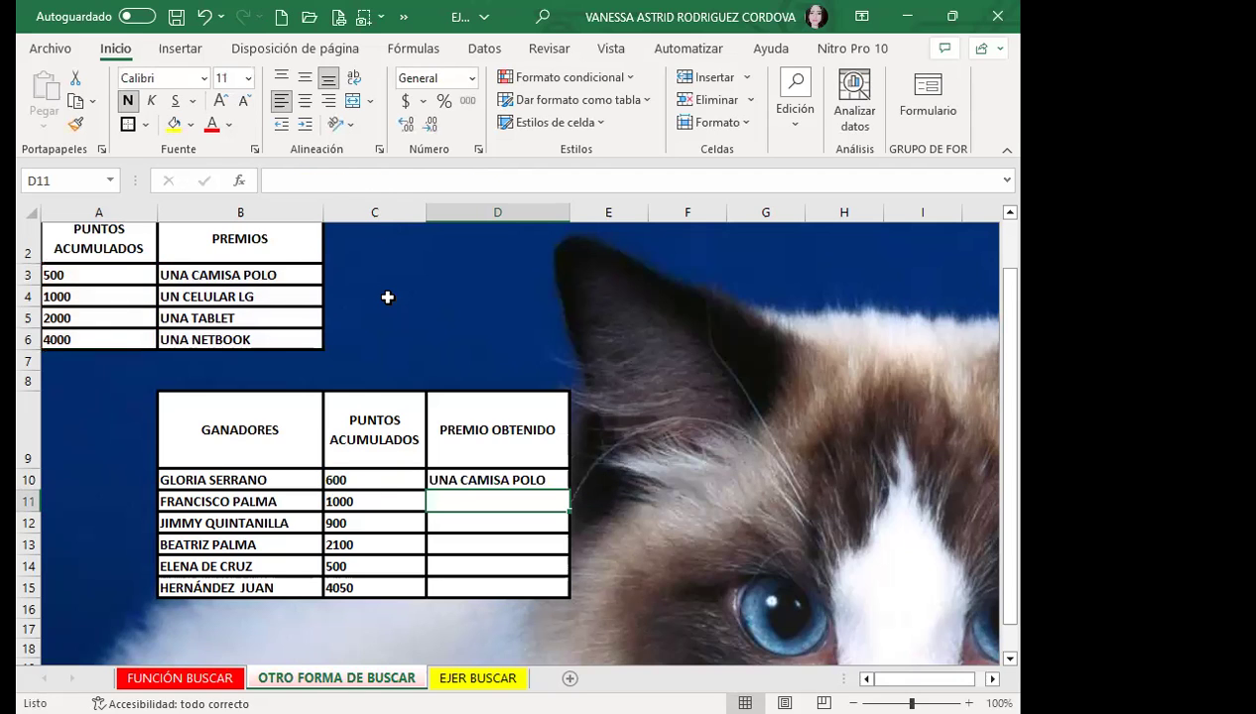
- Fill the D10 BUSCAR formula down through D15
click(524, 479)
scroll(563, 438, down, 1)
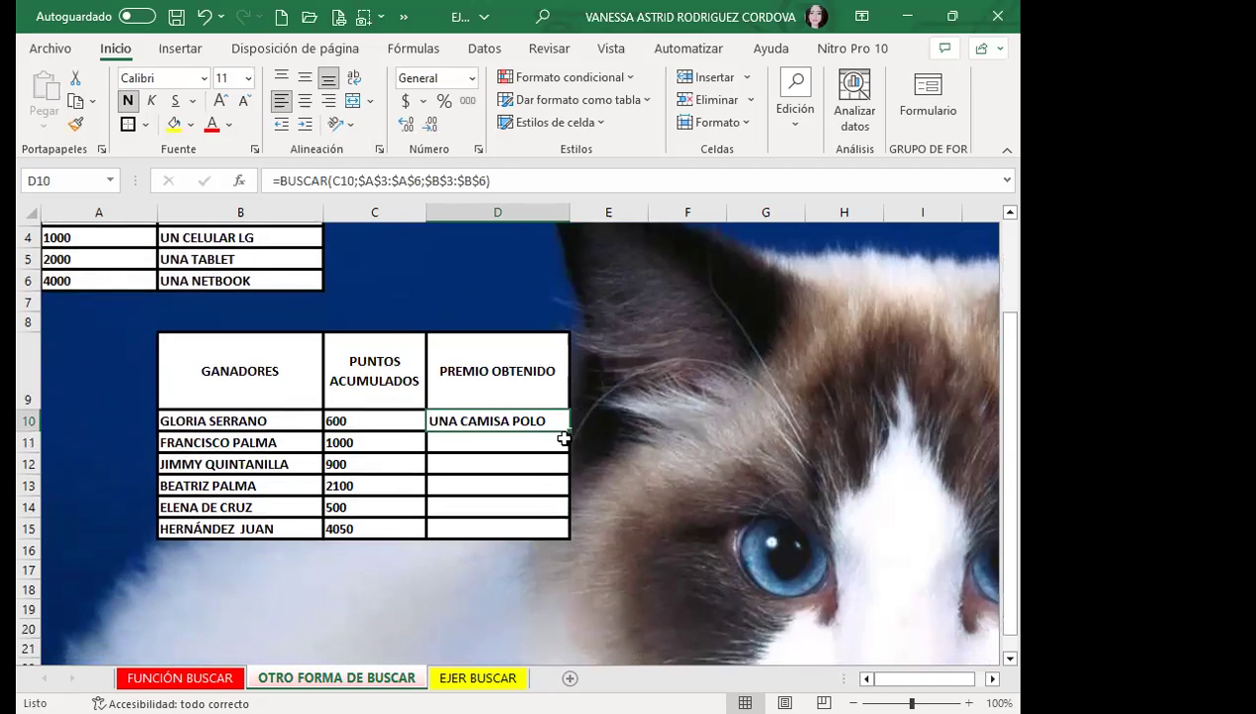
drag(563, 439, 566, 531)
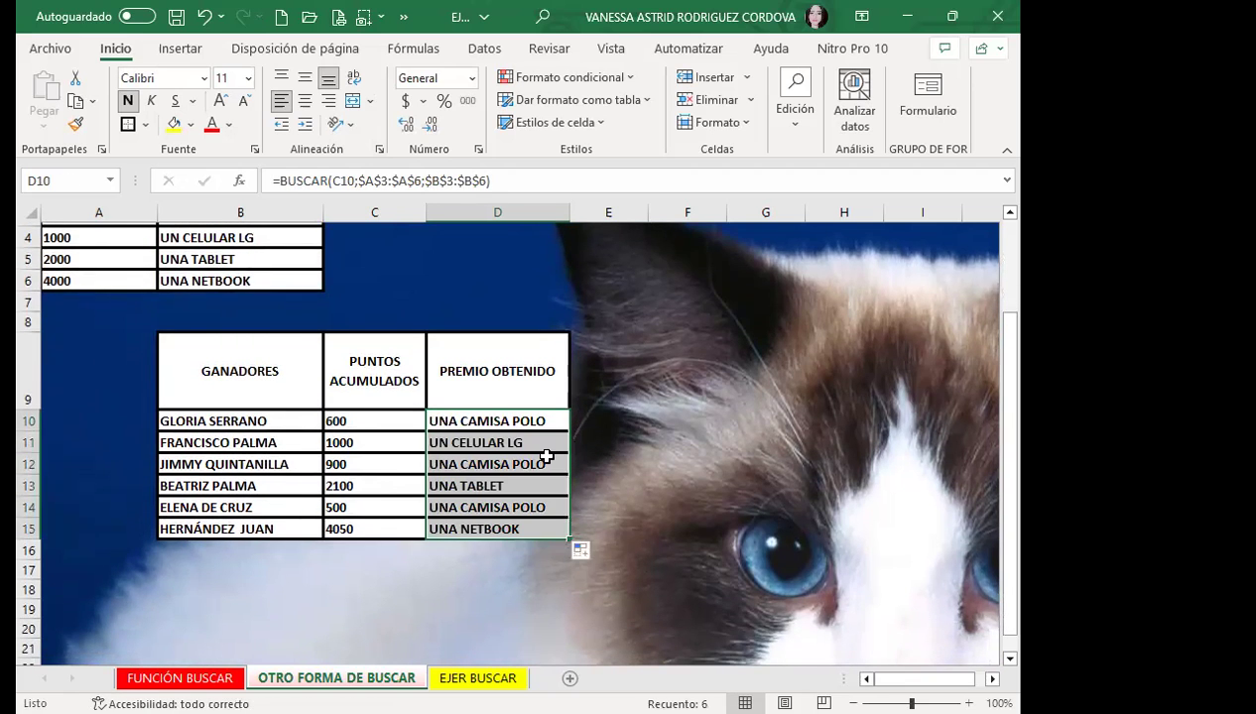
- Compare the points in C10, C12 and C13 with the copied formulas in D10, D13 and D14
click(391, 422)
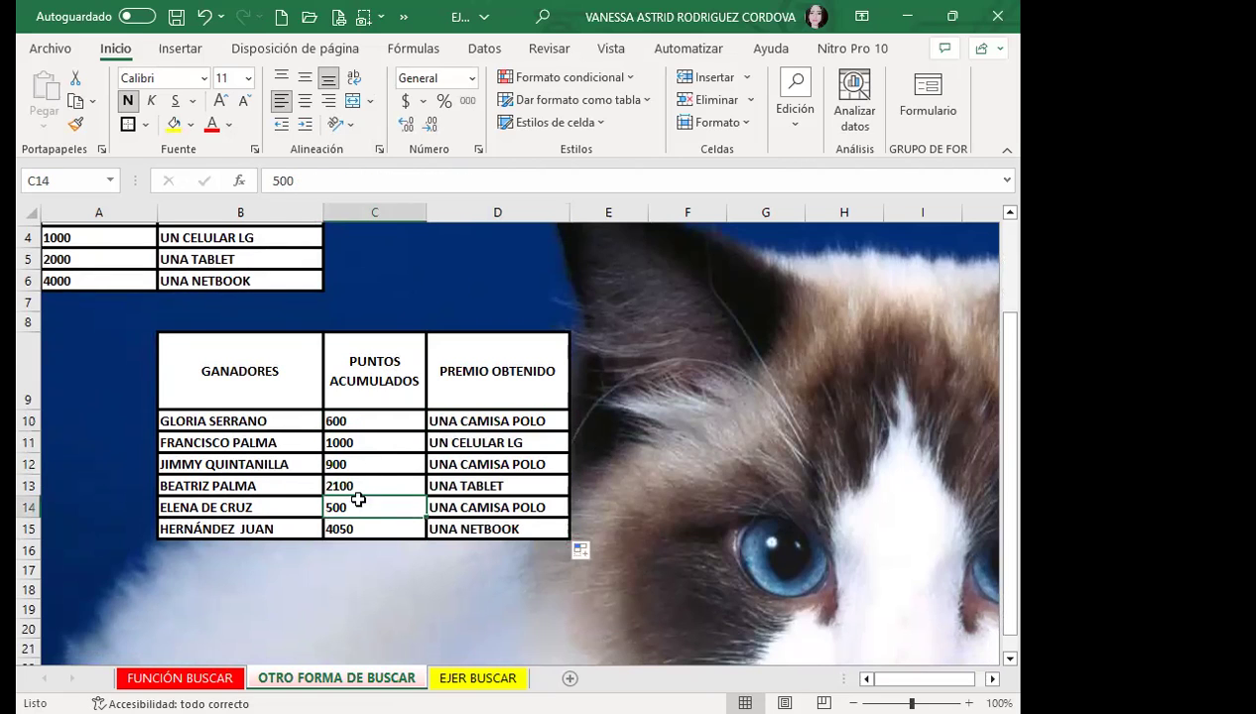
click(476, 421)
click(469, 506)
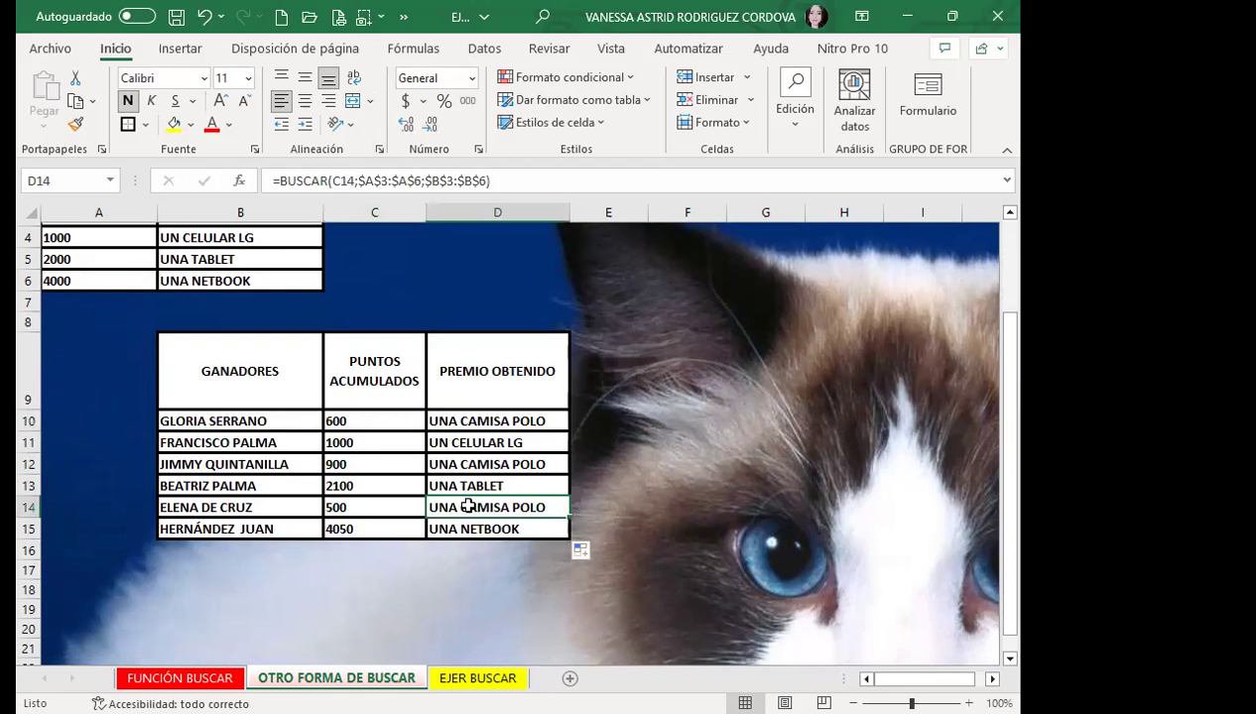
click(351, 484)
click(482, 485)
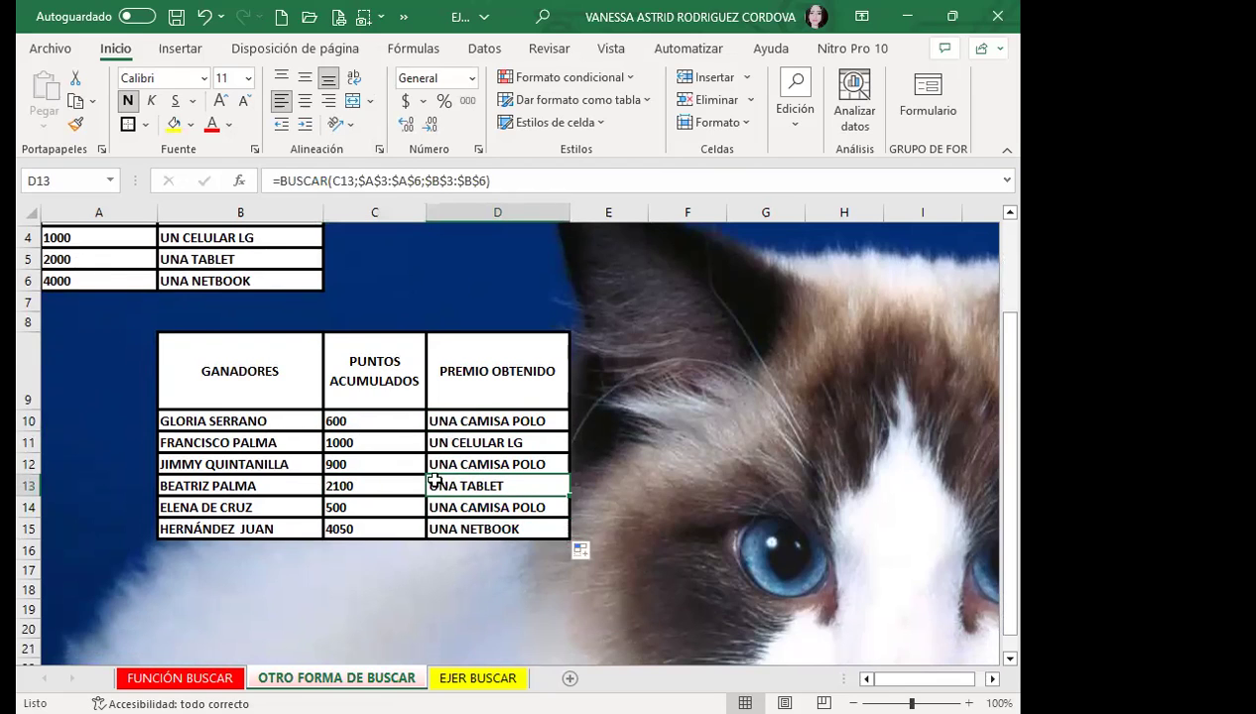
click(389, 463)
- Check C11's points and D11's copied formula, then return to the original formula in D10
scroll(134, 382, up, 1)
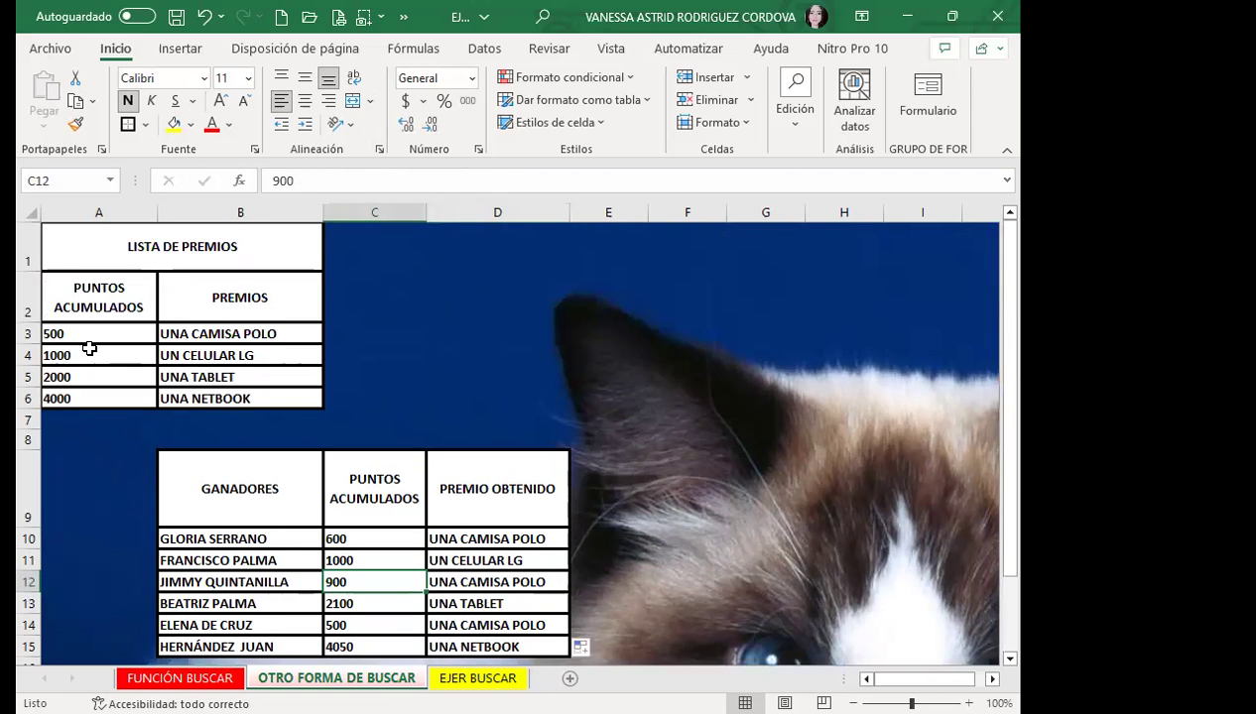
scroll(262, 440, down, 1)
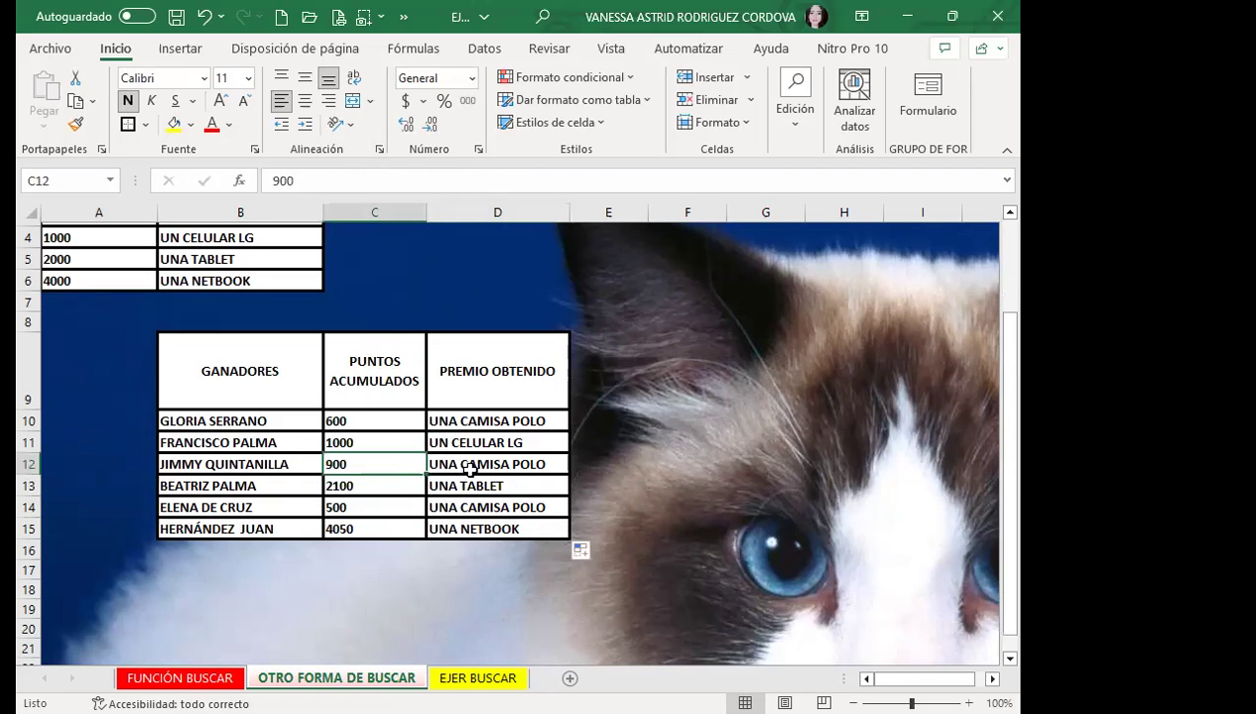
click(359, 442)
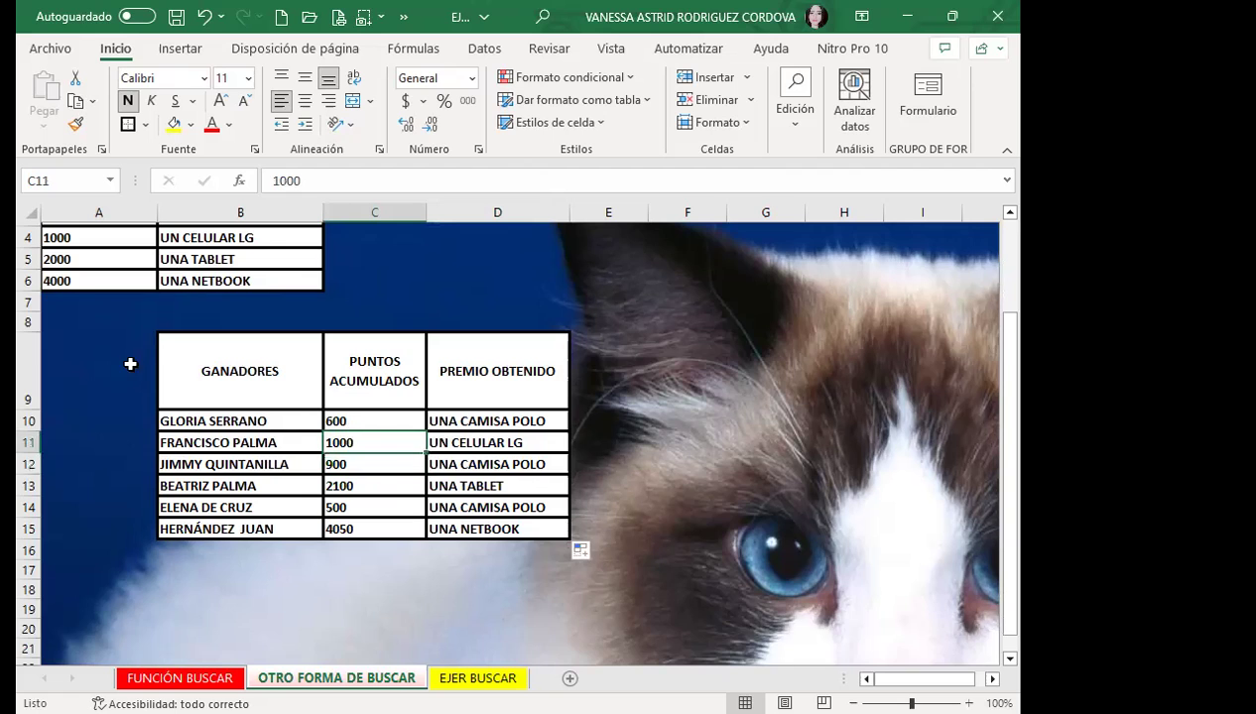
scroll(129, 361, up, 1)
scroll(390, 478, down, 1)
click(518, 441)
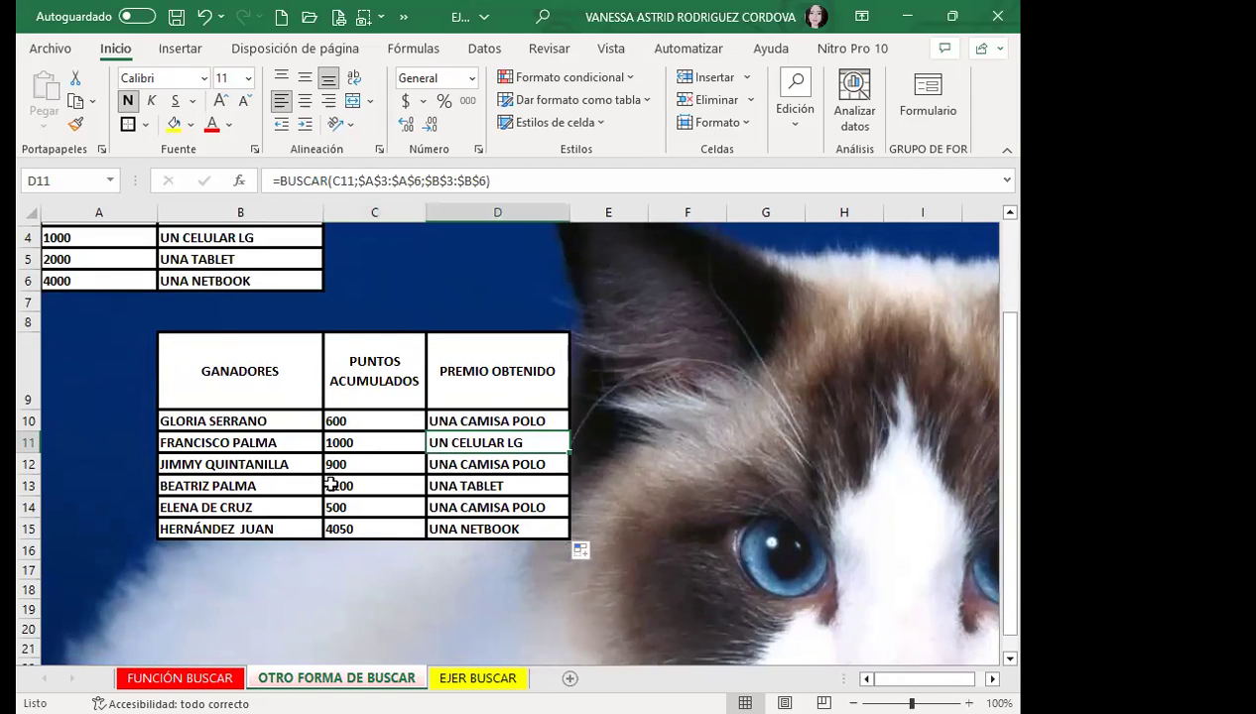
click(483, 416)
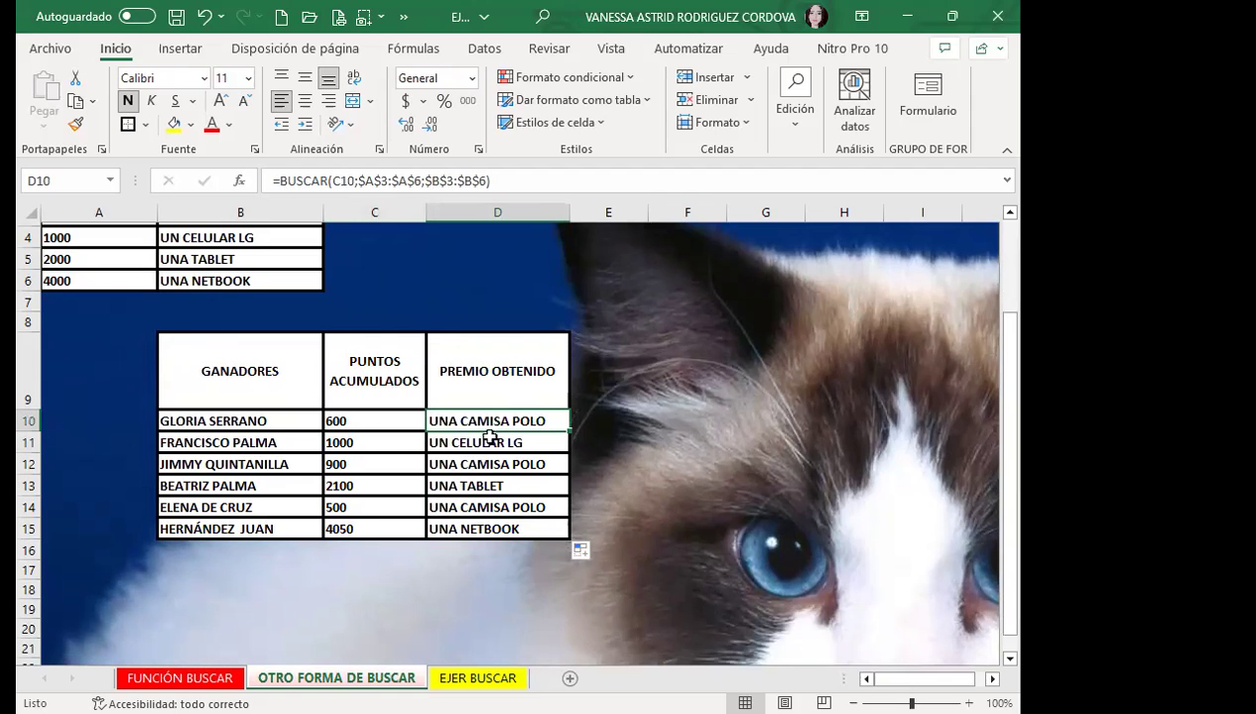
scroll(484, 524, down, 1)
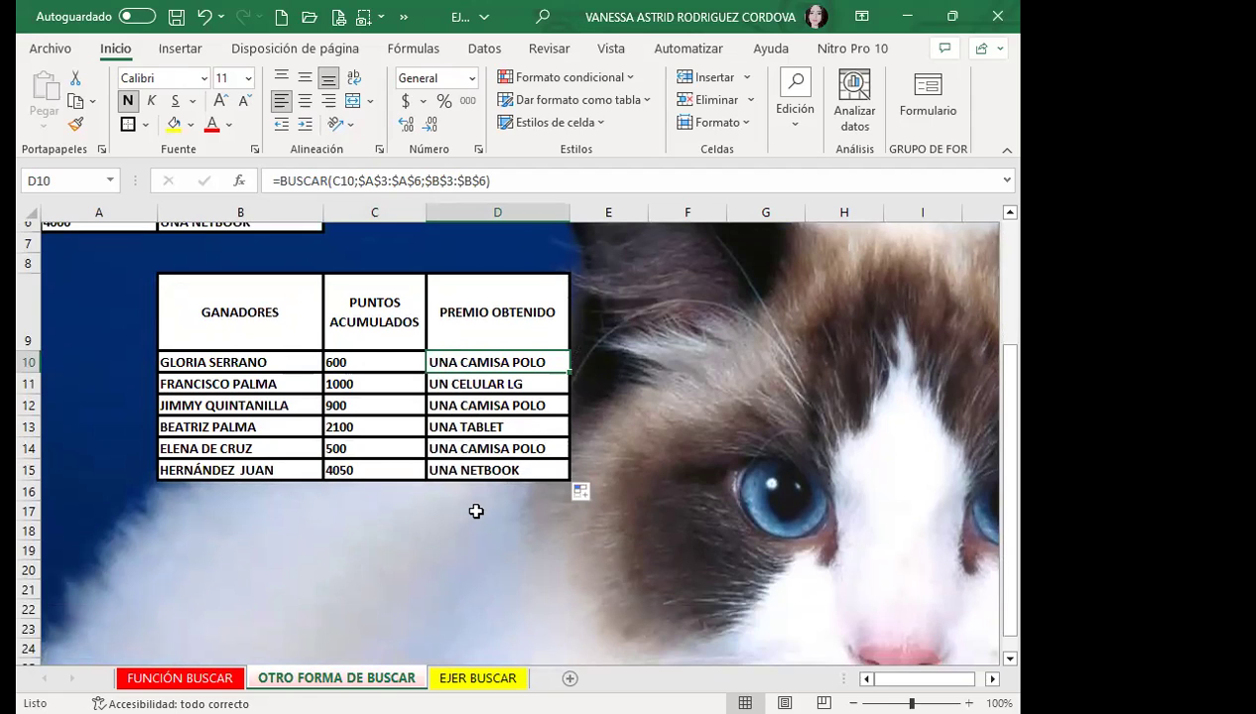
scroll(476, 511, up, 1)
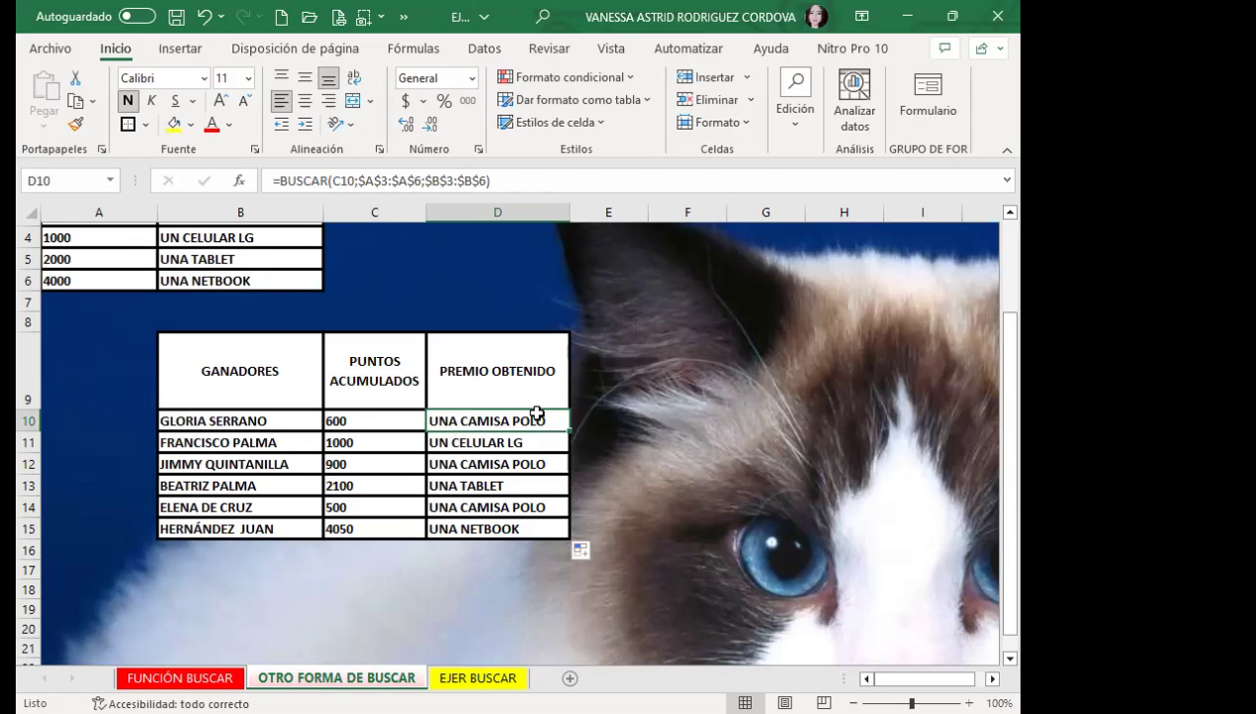
- Put D10 in edit mode to show its colour-coded C10, $A$3:$A$6 and $B$3:$B$6 references
double_click(530, 421)
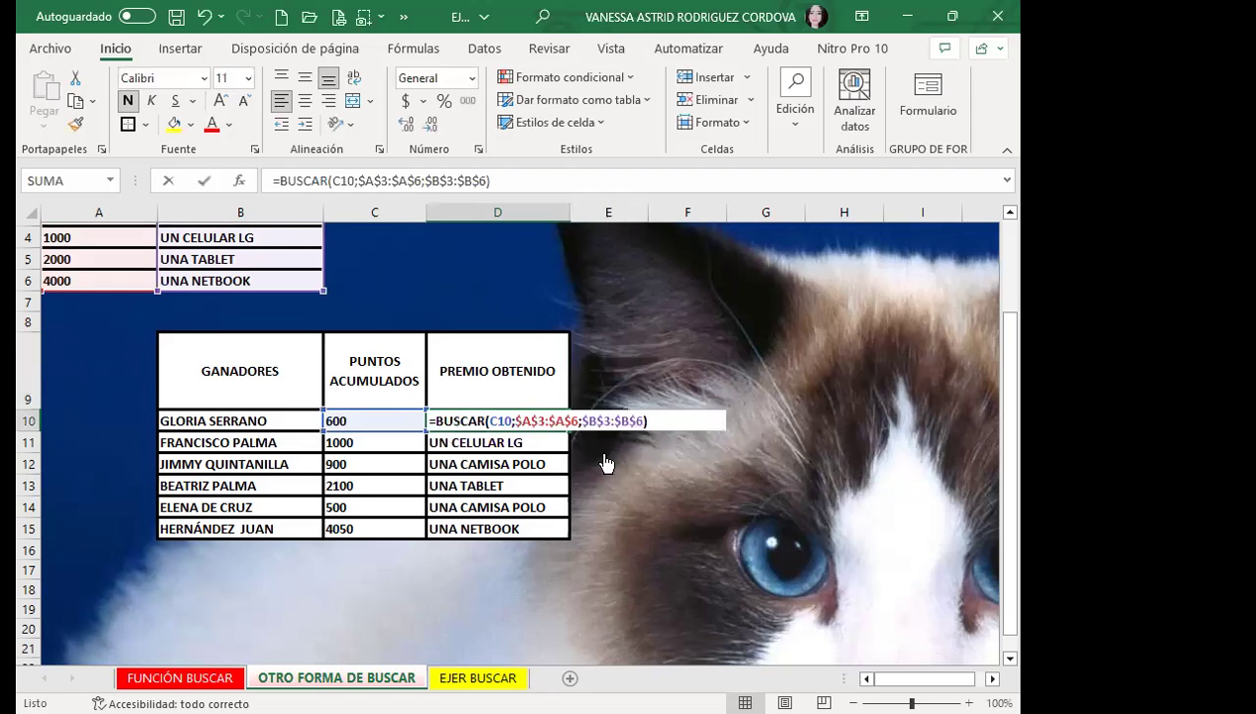
- Re-confirm D10's formula unchanged after removing an accidental extra semicolon
click(618, 421)
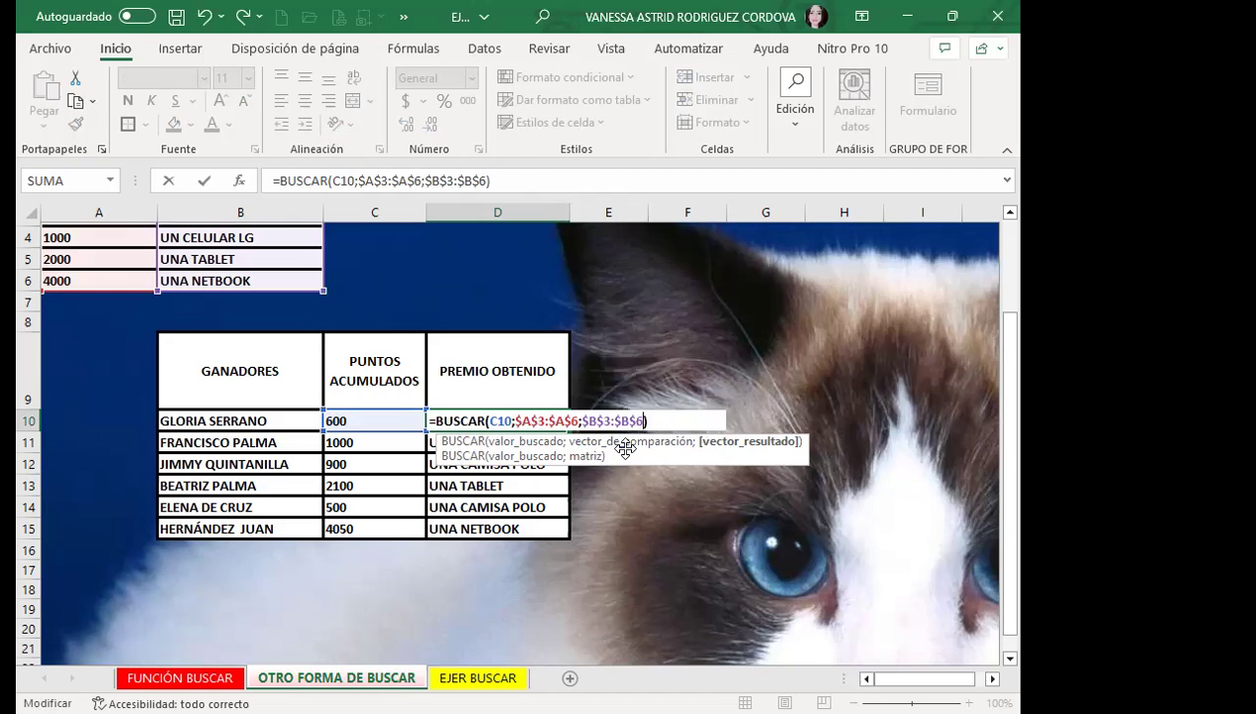
text(;)
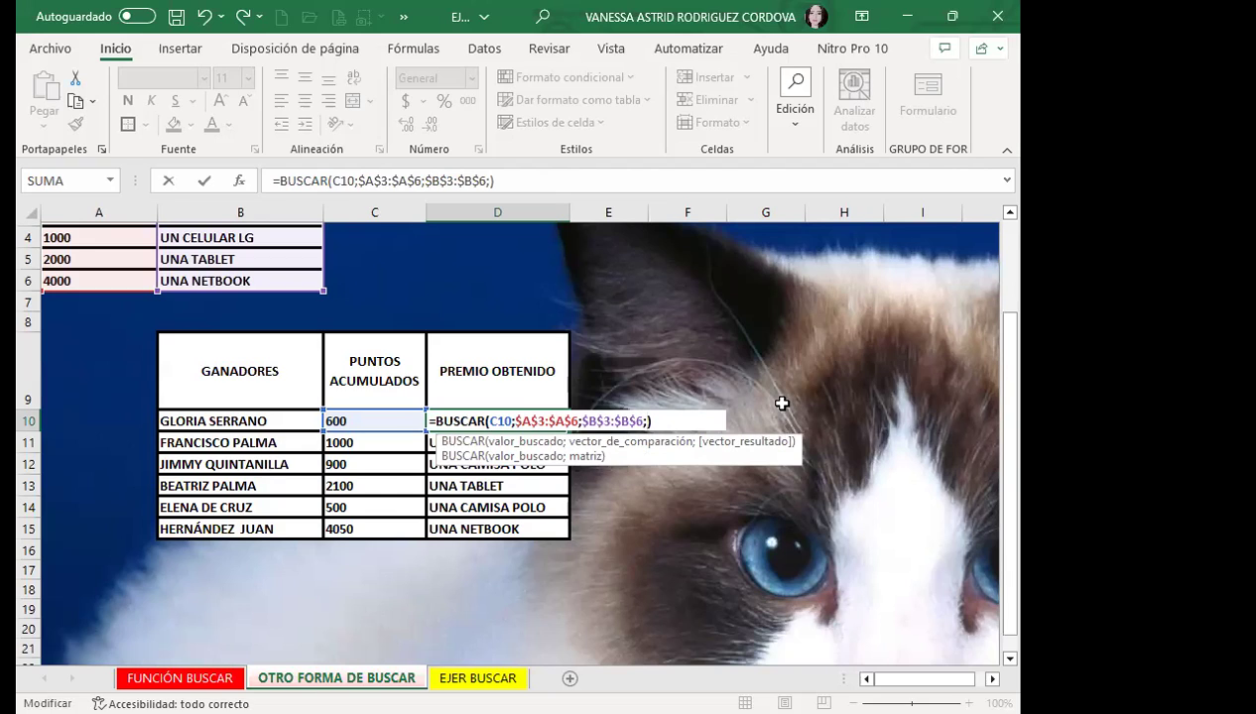
key(BackSpace)
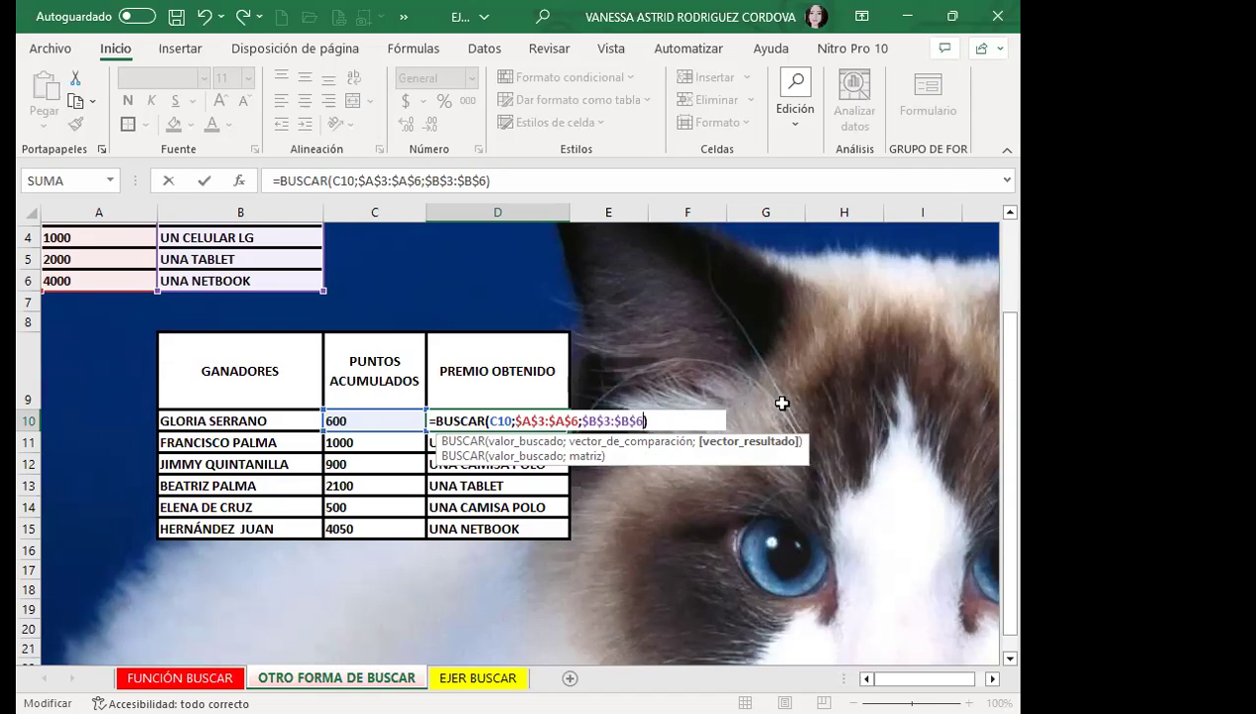
key(Return)
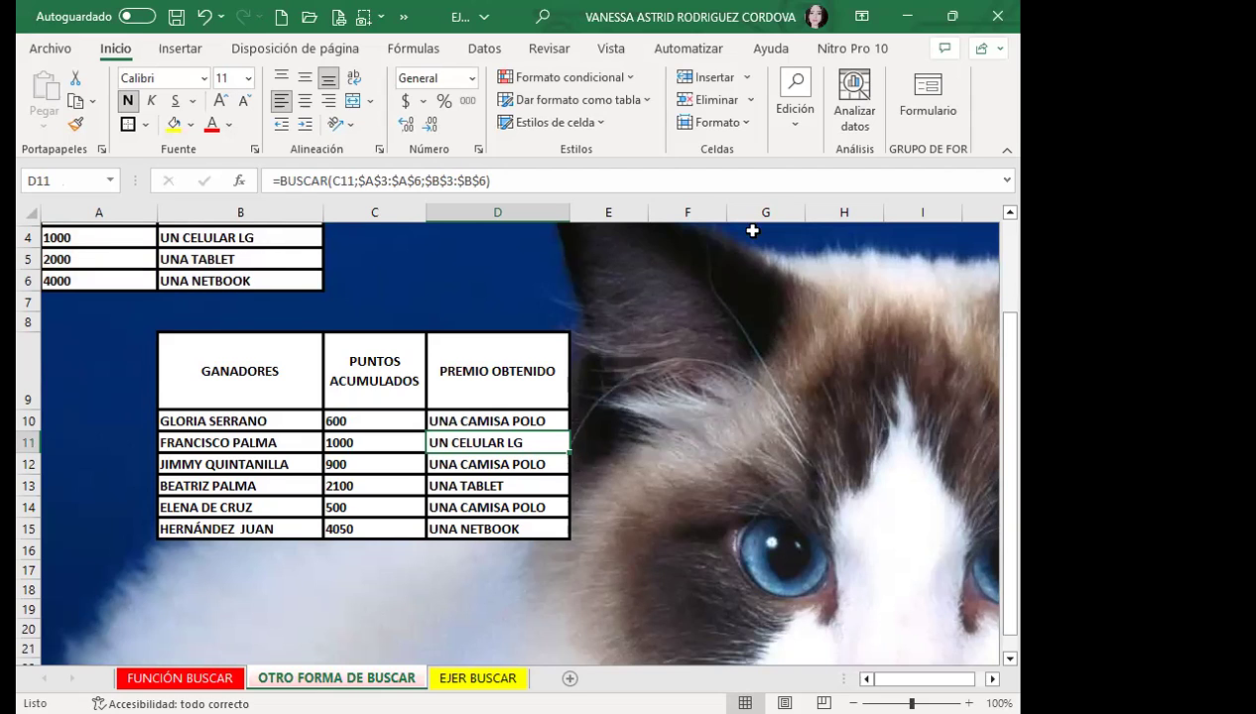
scroll(310, 437, up, 1)
scroll(585, 416, down, 1)
click(529, 421)
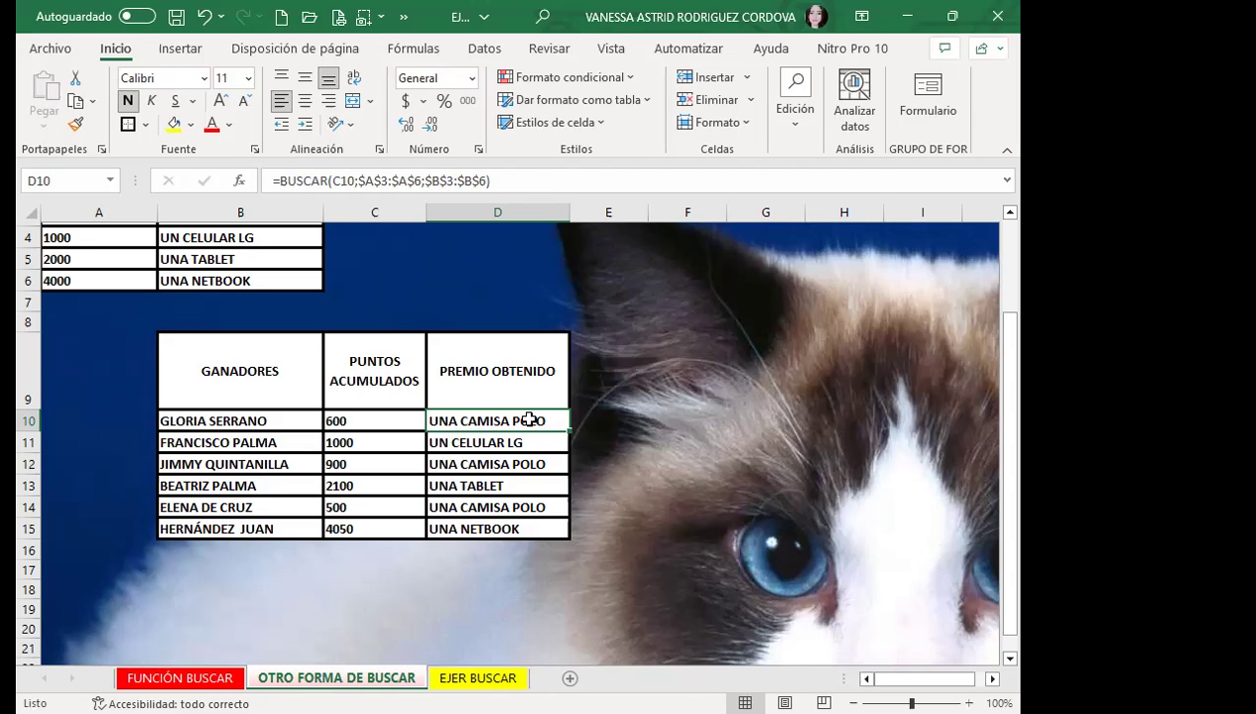
- Cancel an accidental move of D11 onto D10, keeping the prizes, then check D12's formula
click(511, 441)
drag(516, 433, 522, 424)
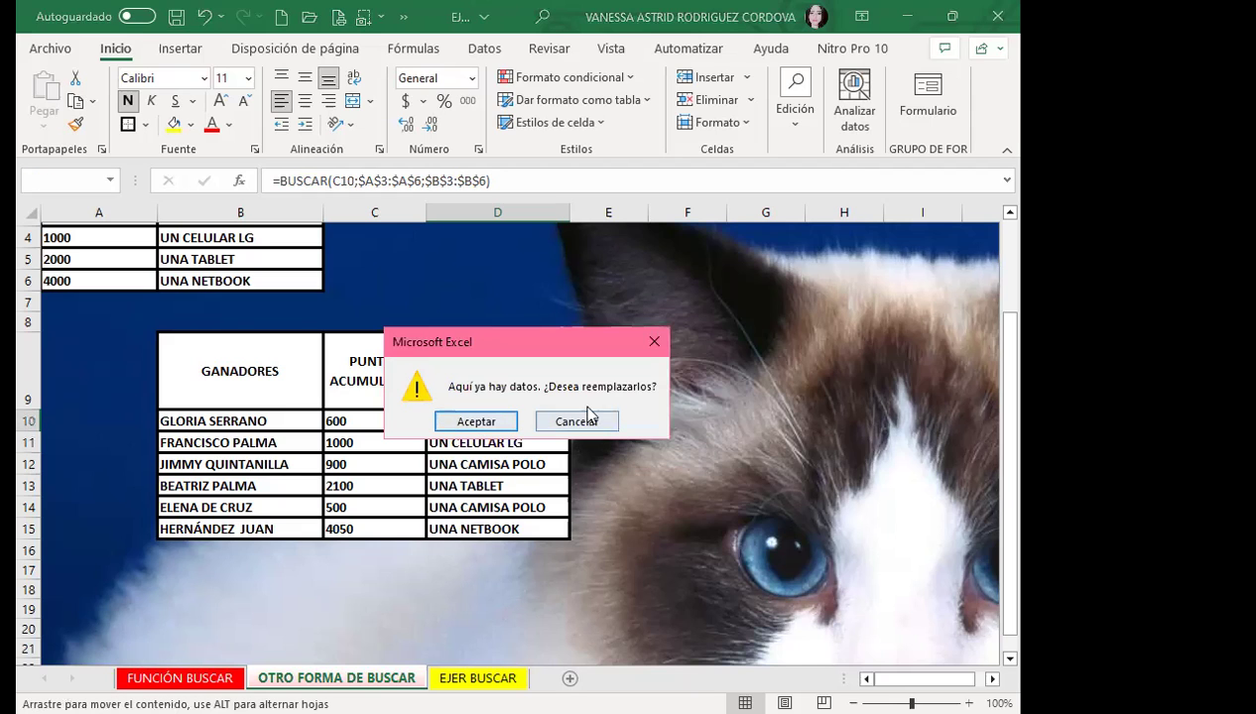
click(652, 343)
click(499, 458)
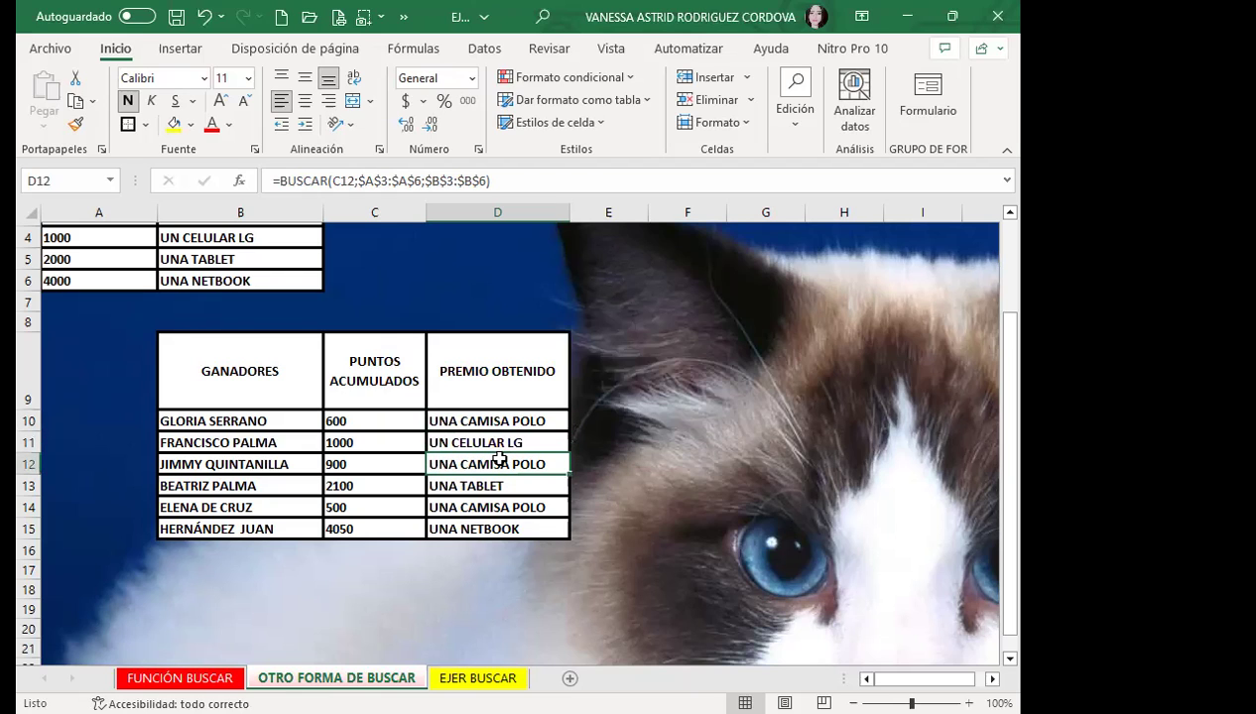
click(511, 442)
click(523, 420)
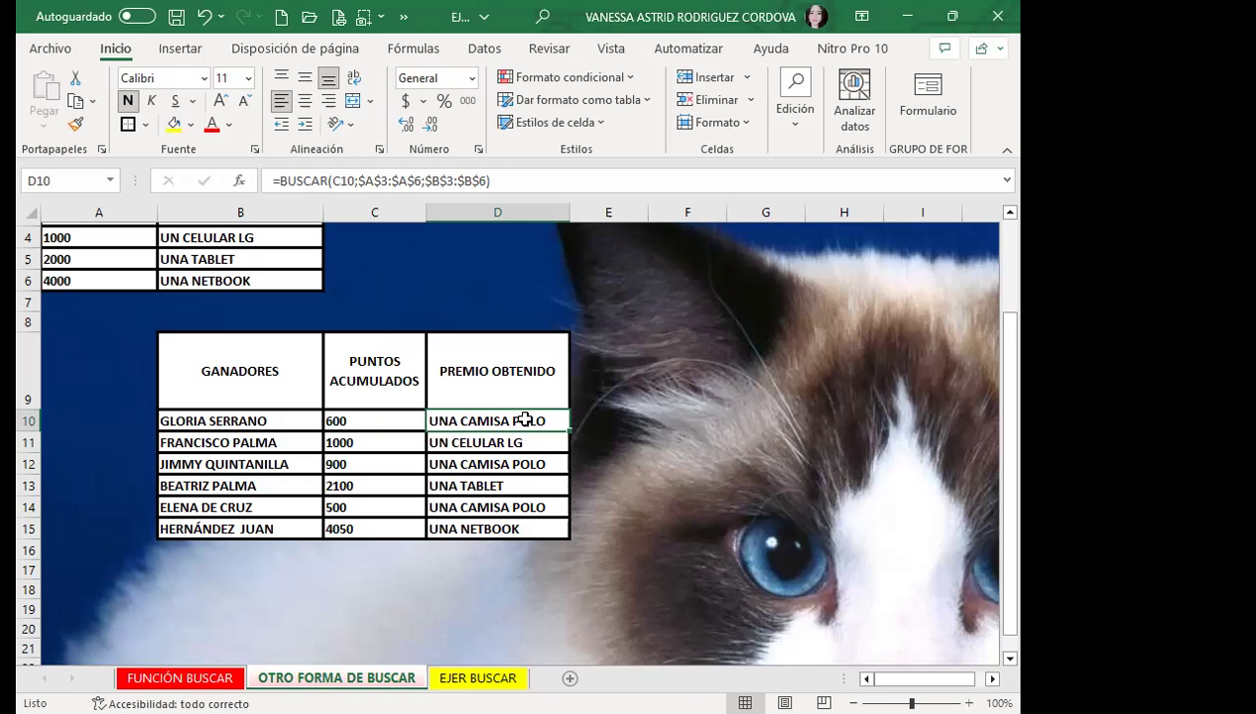
click(510, 441)
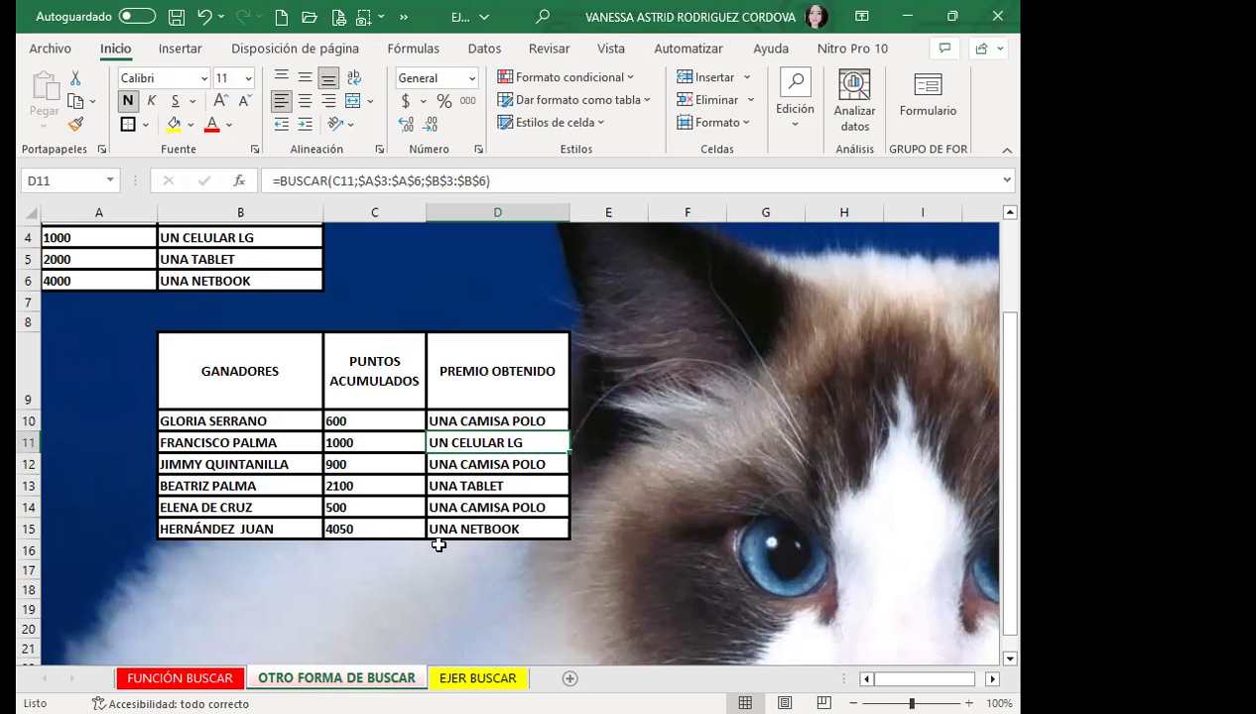
click(438, 466)
click(472, 424)
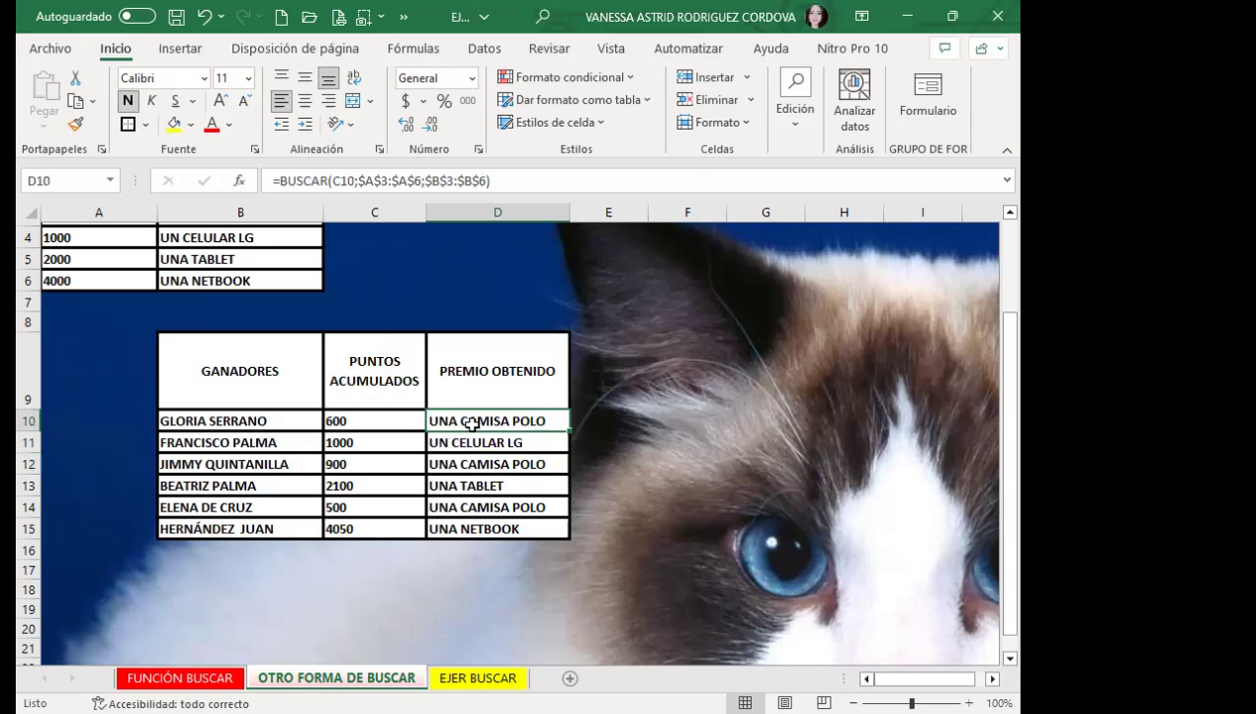